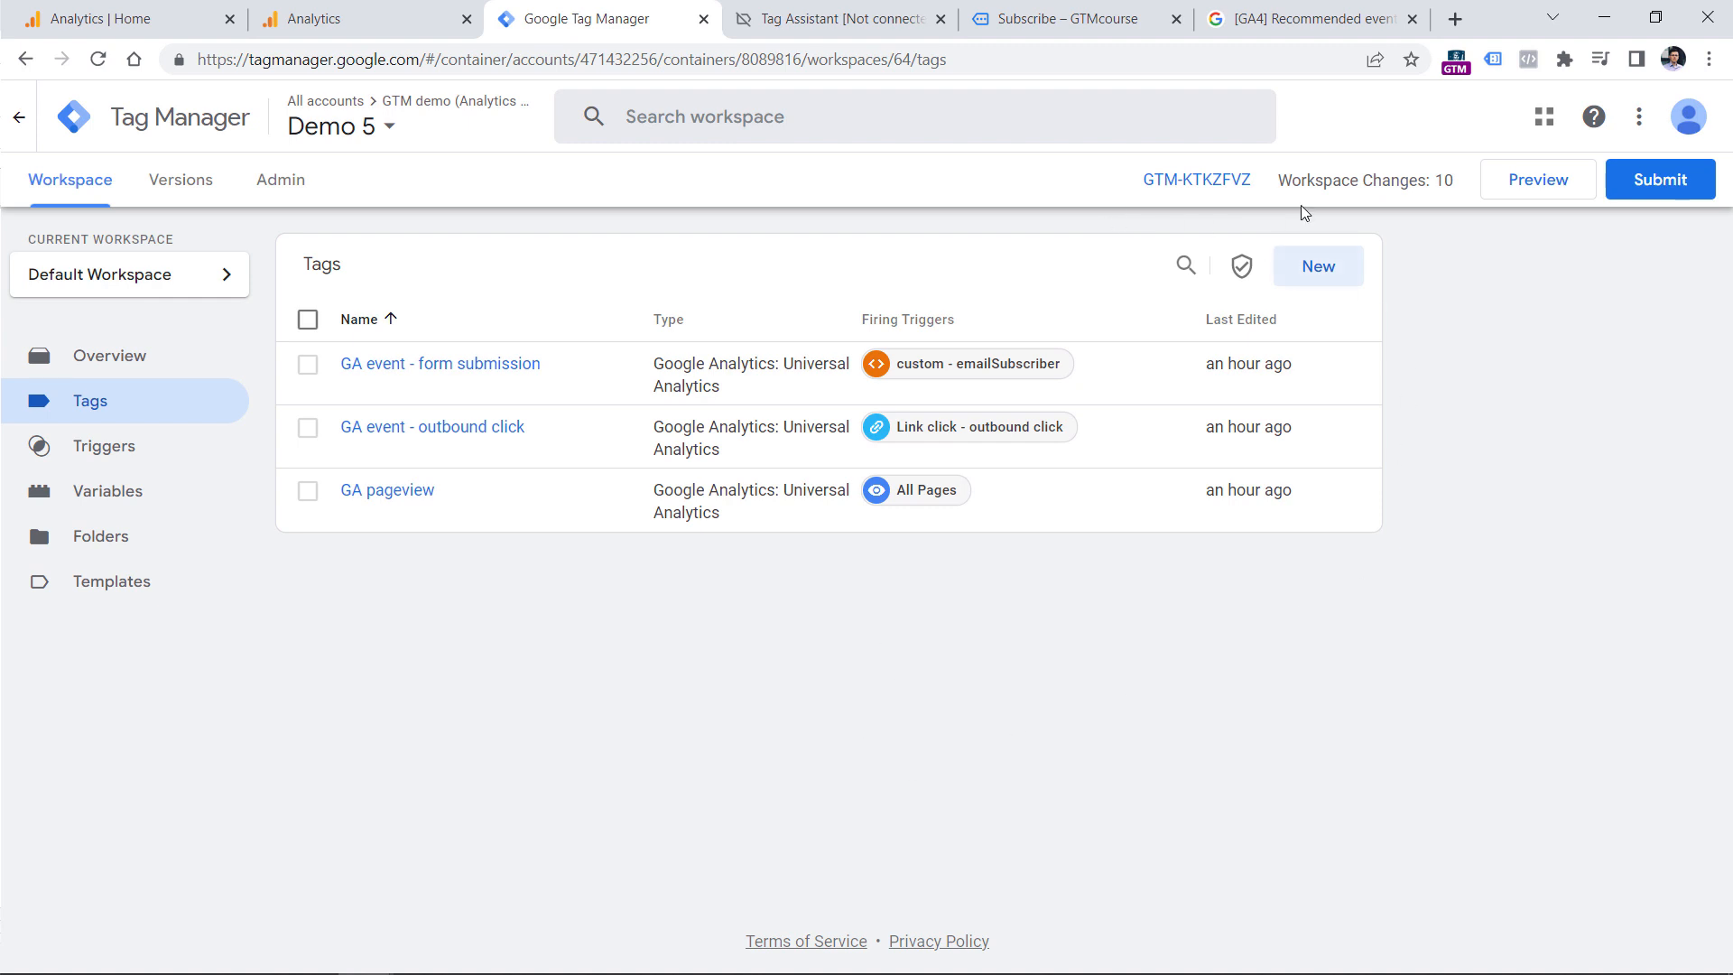
Start a new tag of the Google Analytics: GA4 Configuration type.
click(1319, 273)
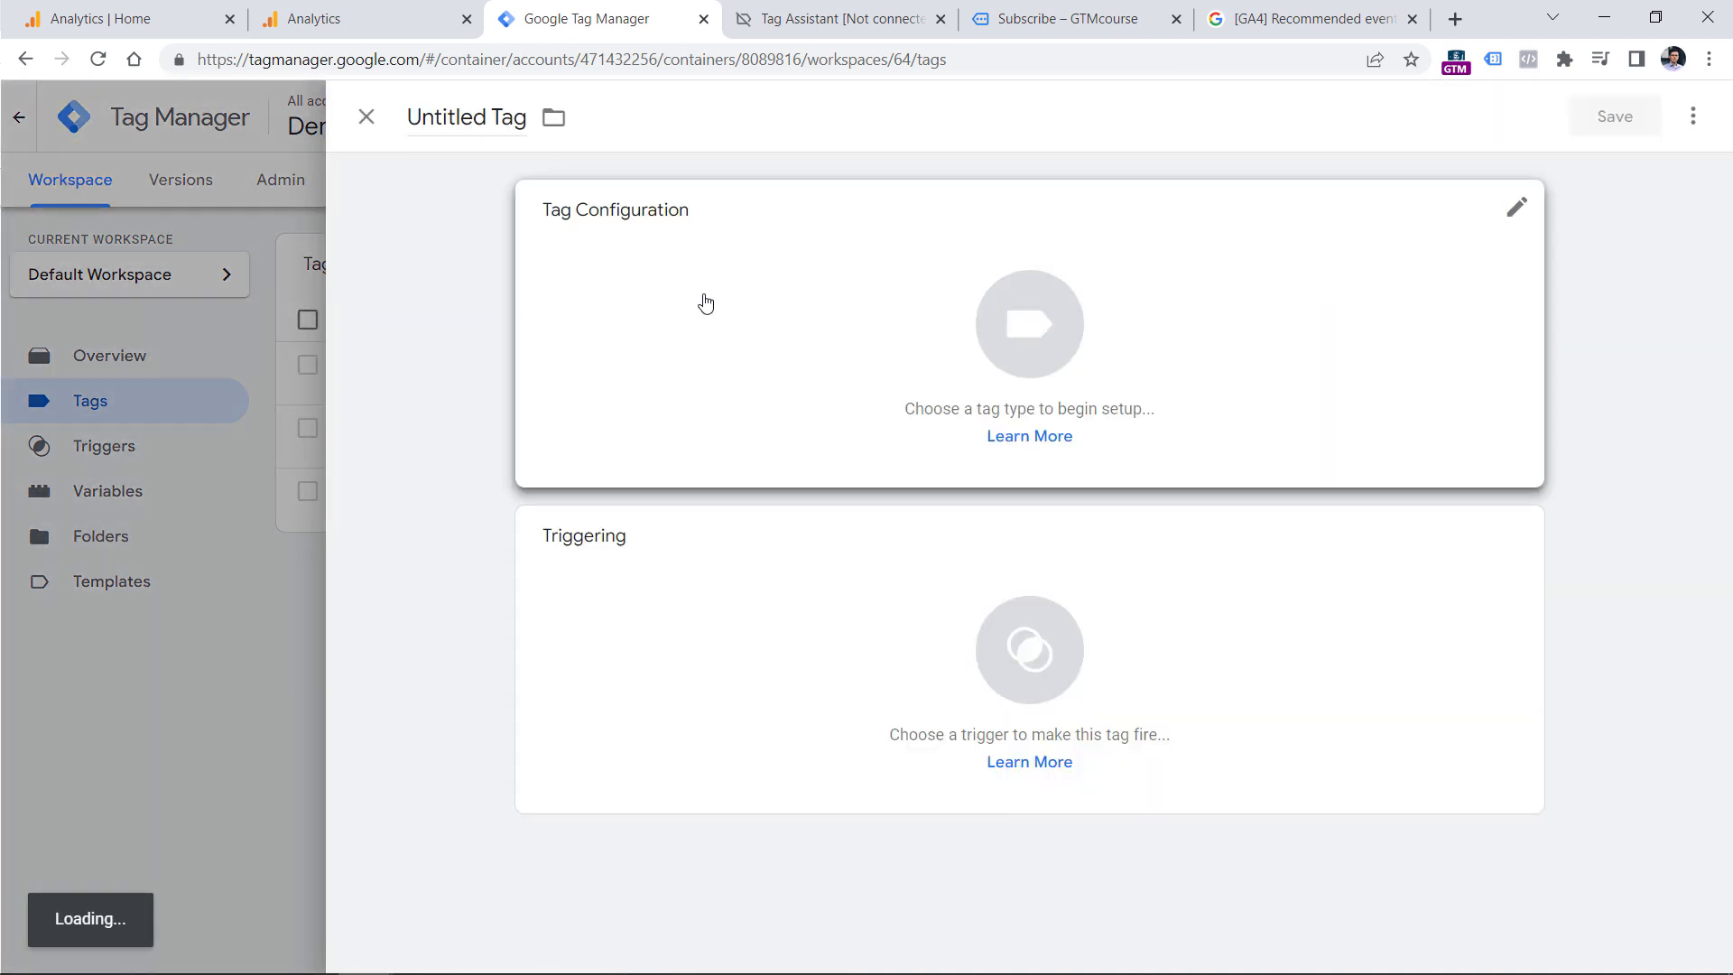
click(708, 301)
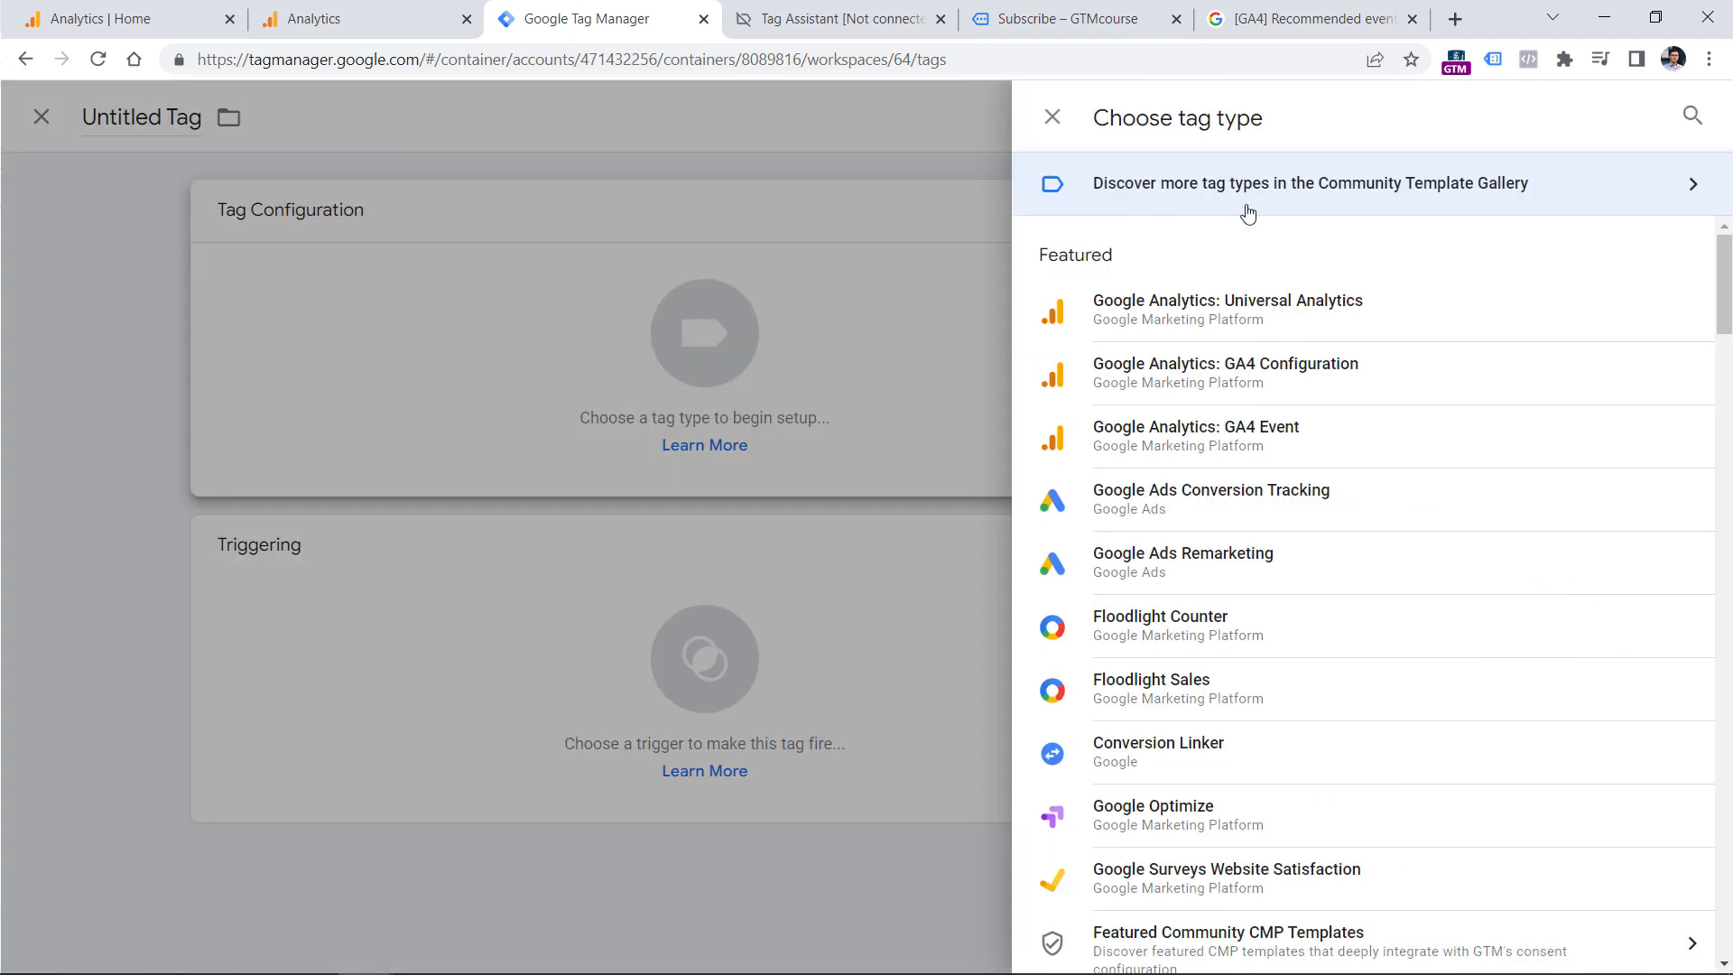
click(1212, 390)
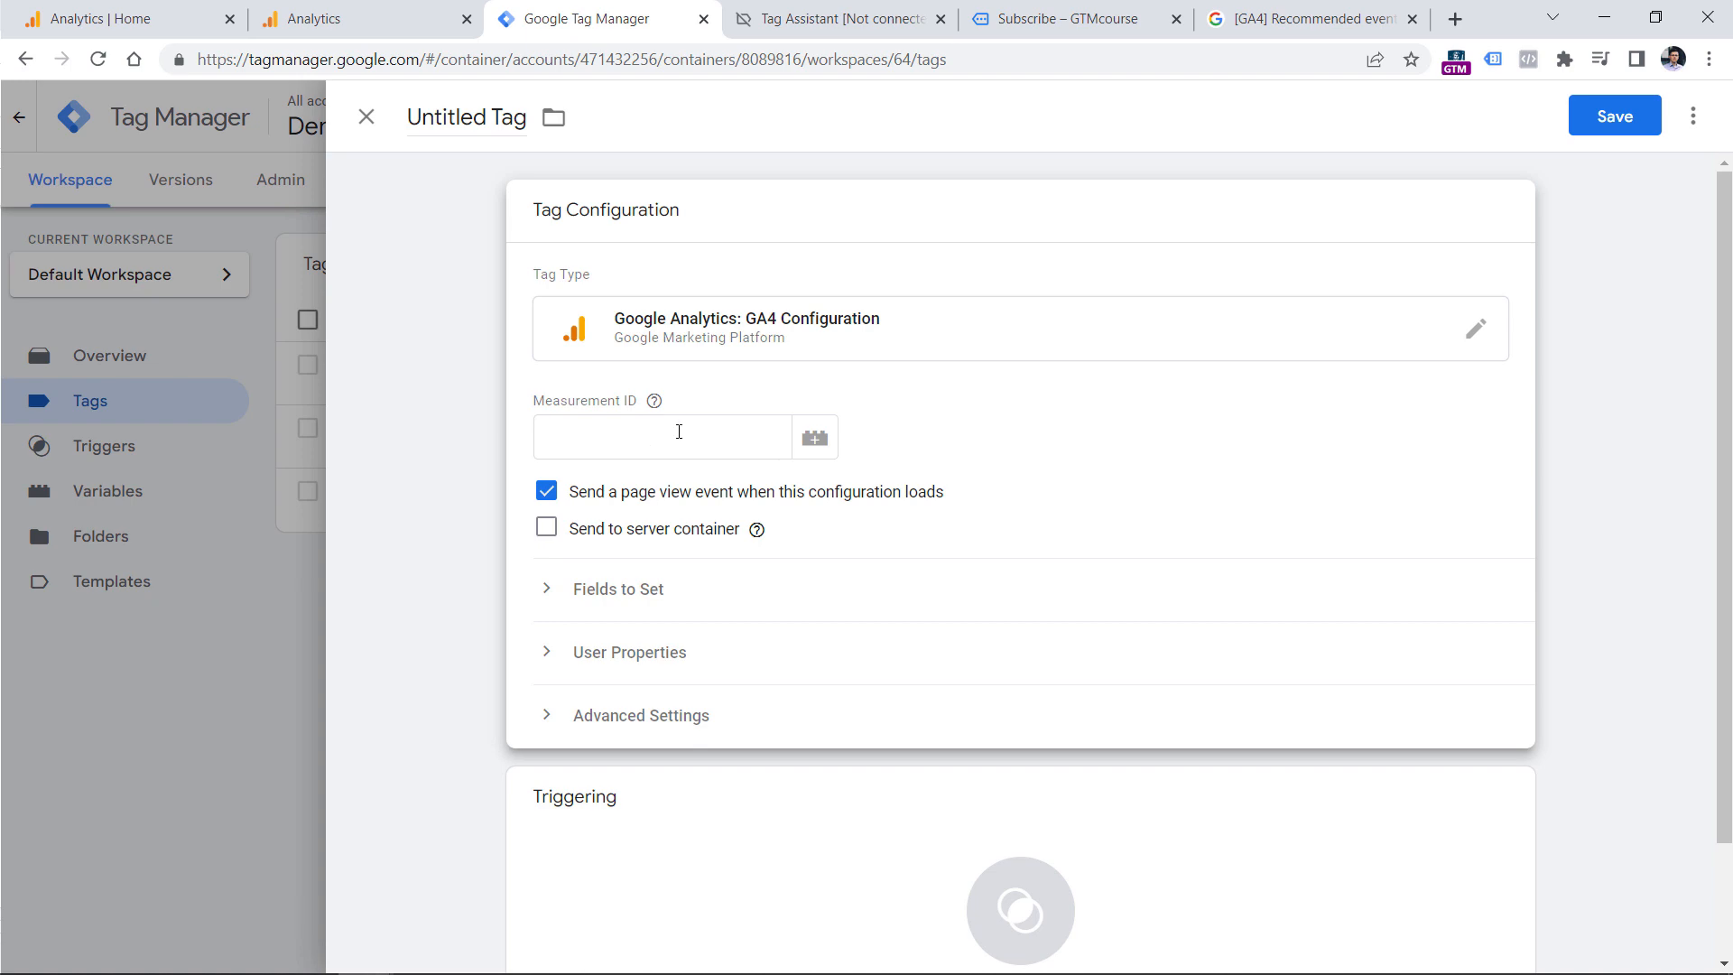
Switch to Google Analytics and copy the Measurement ID from the GTM Sandbox website data stream of the Analytics Mania demo property.
click(298, 11)
click(155, 7)
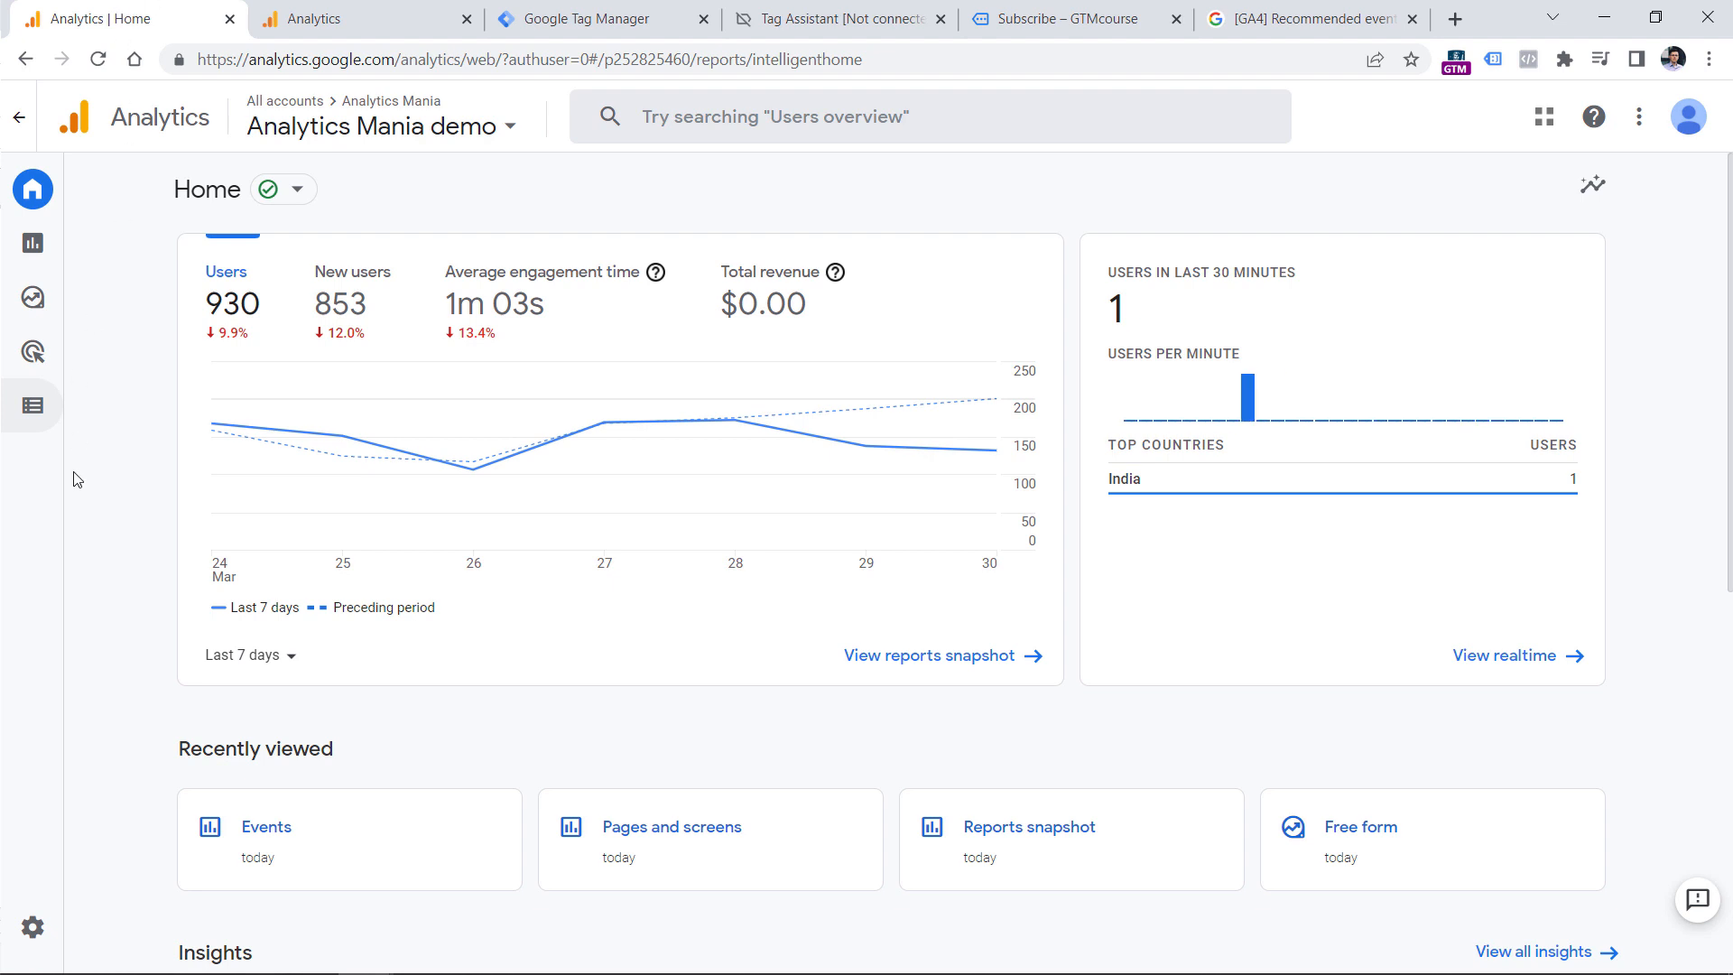
click(78, 921)
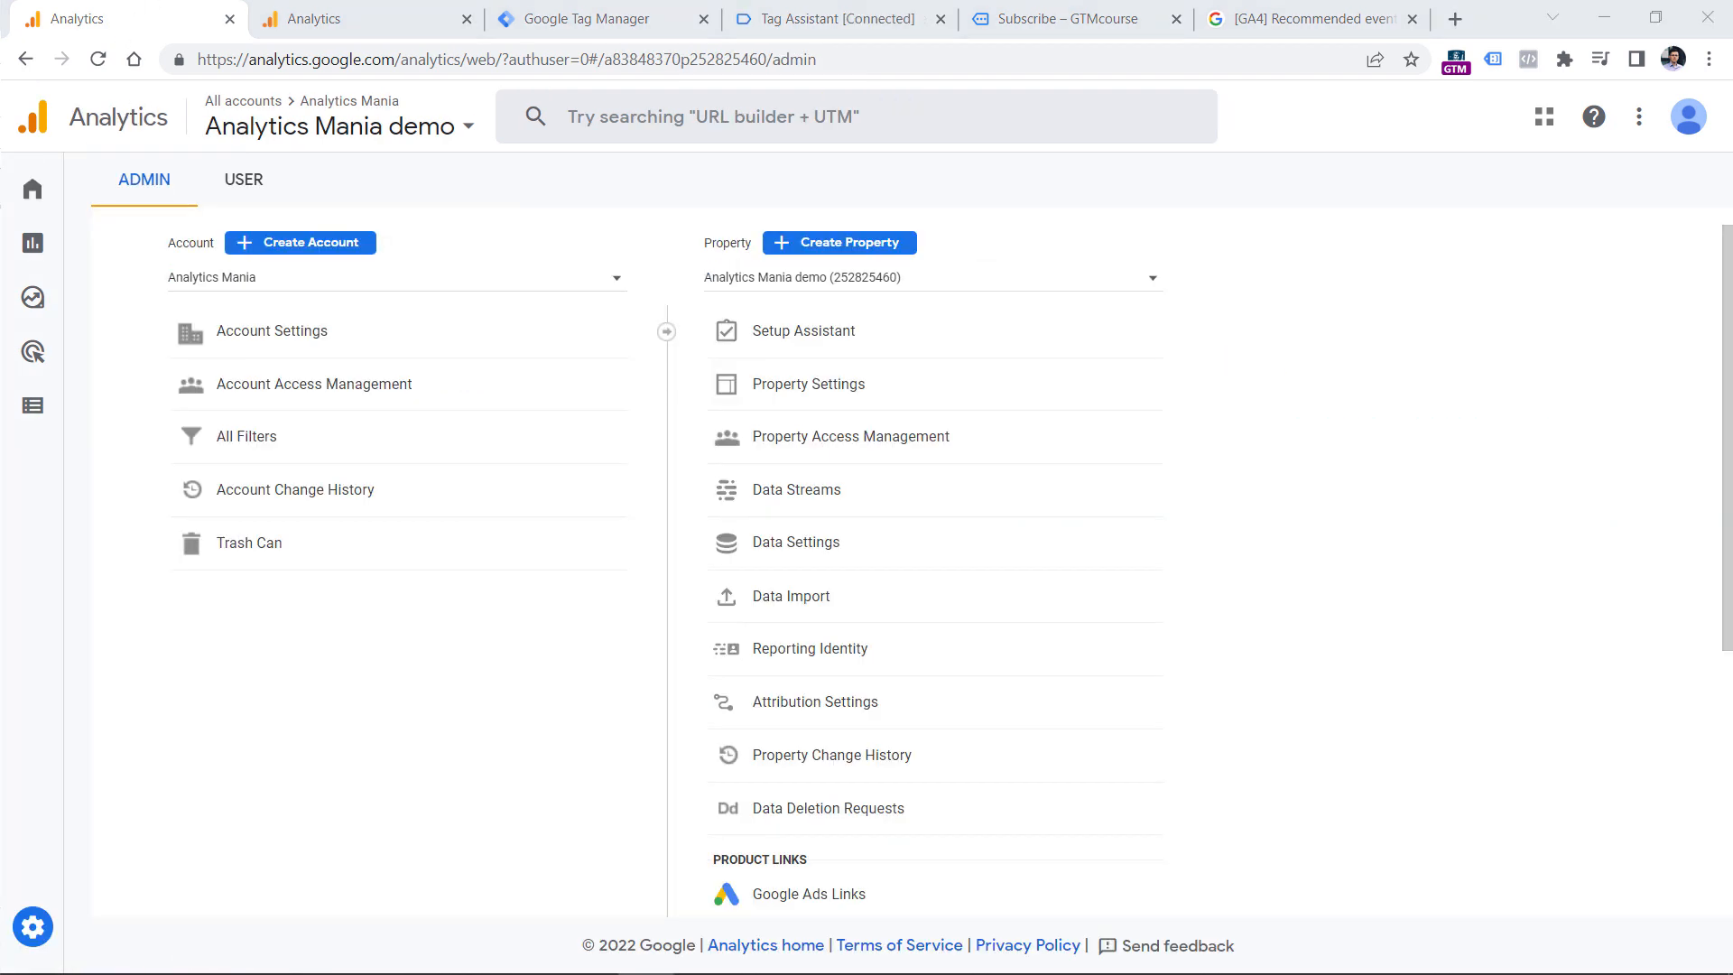
click(797, 495)
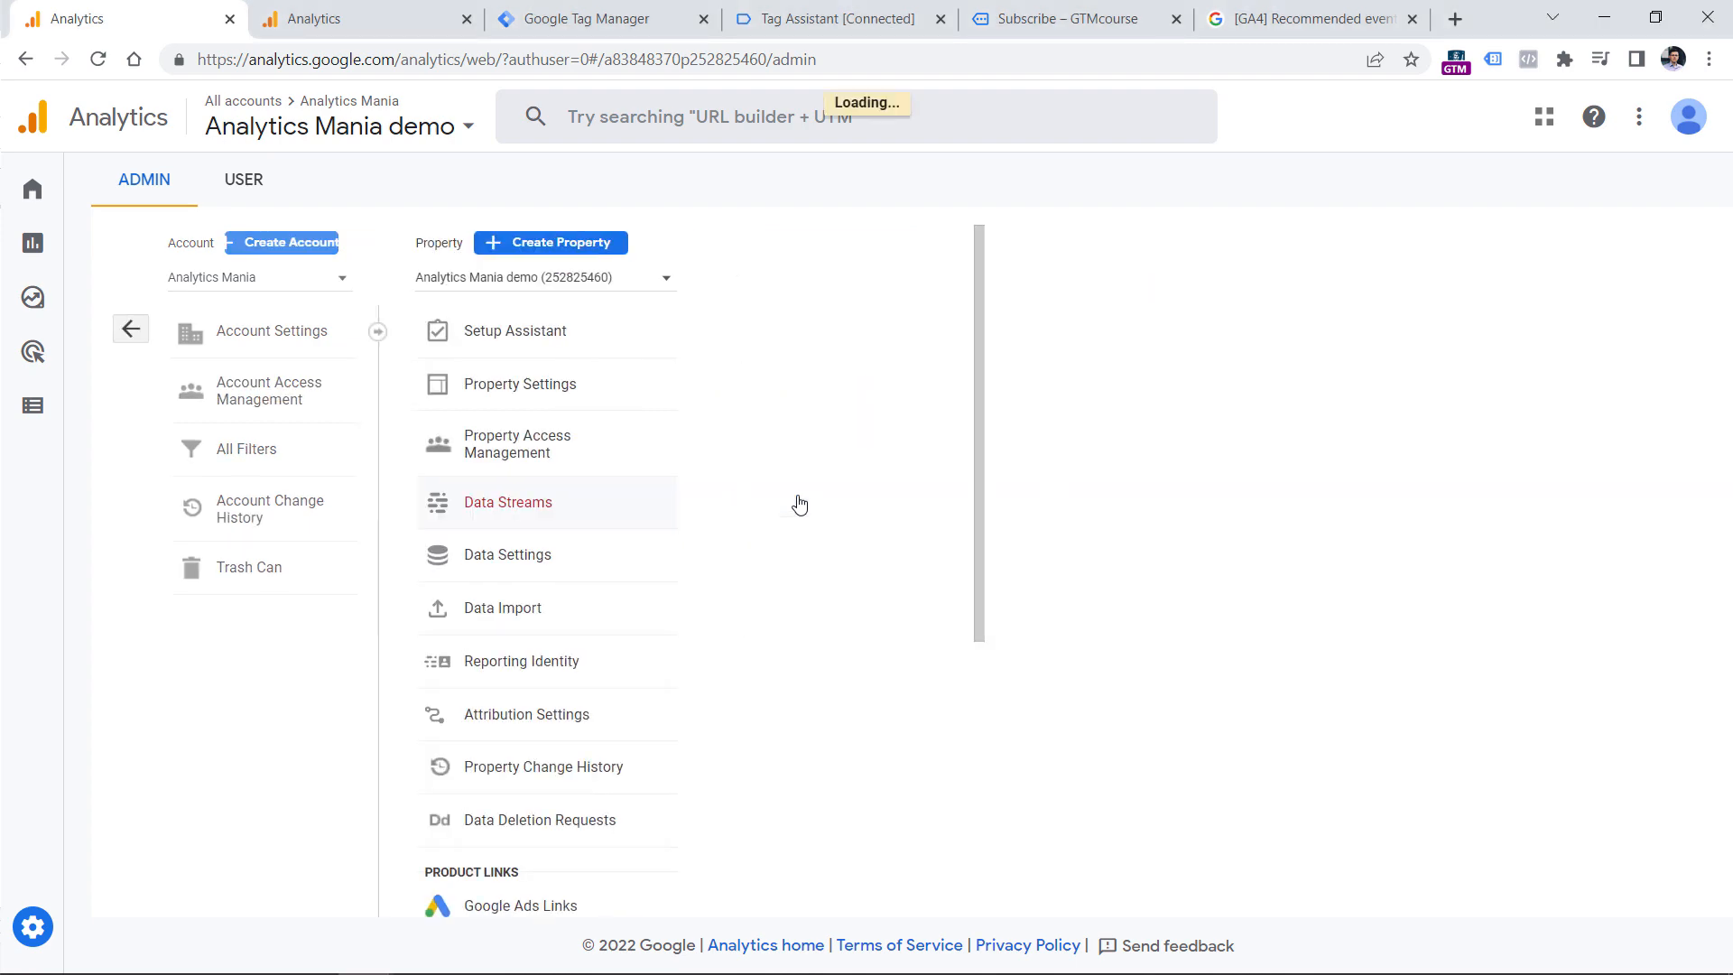
click(650, 411)
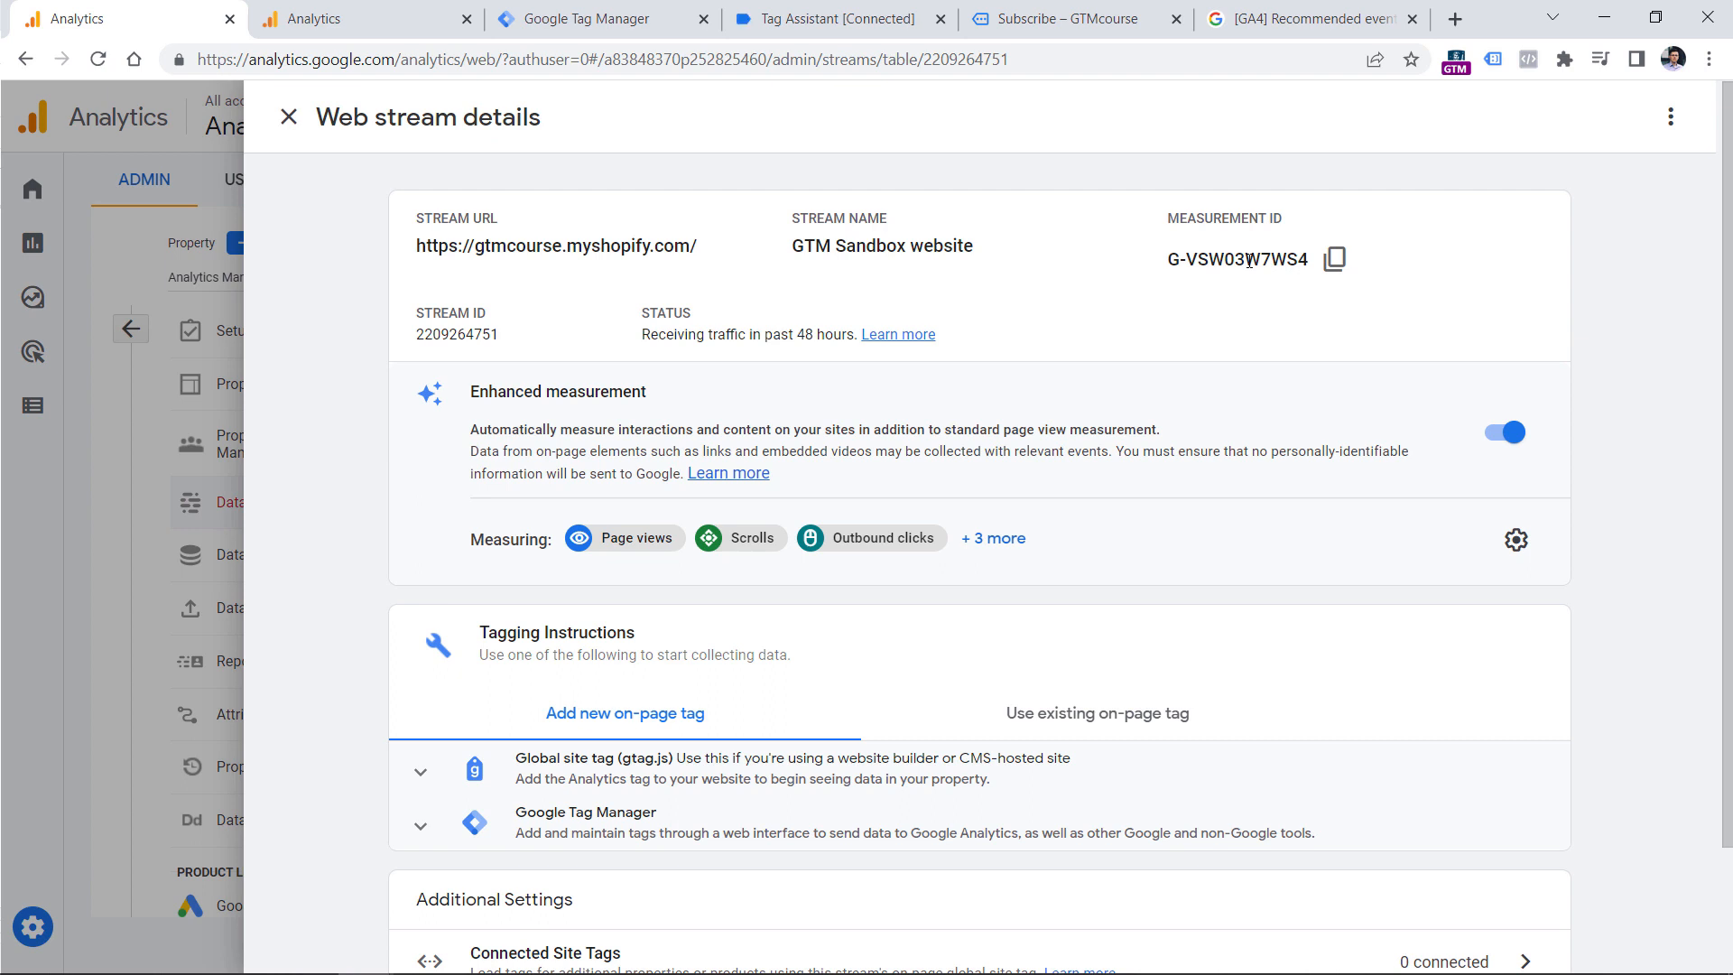
Return to Tag Manager and fill in the GA4 configuration tag's Measurement ID with G-VSW03W7WS4.
key(ctrl+Tab)
key(ctrl+Tab)
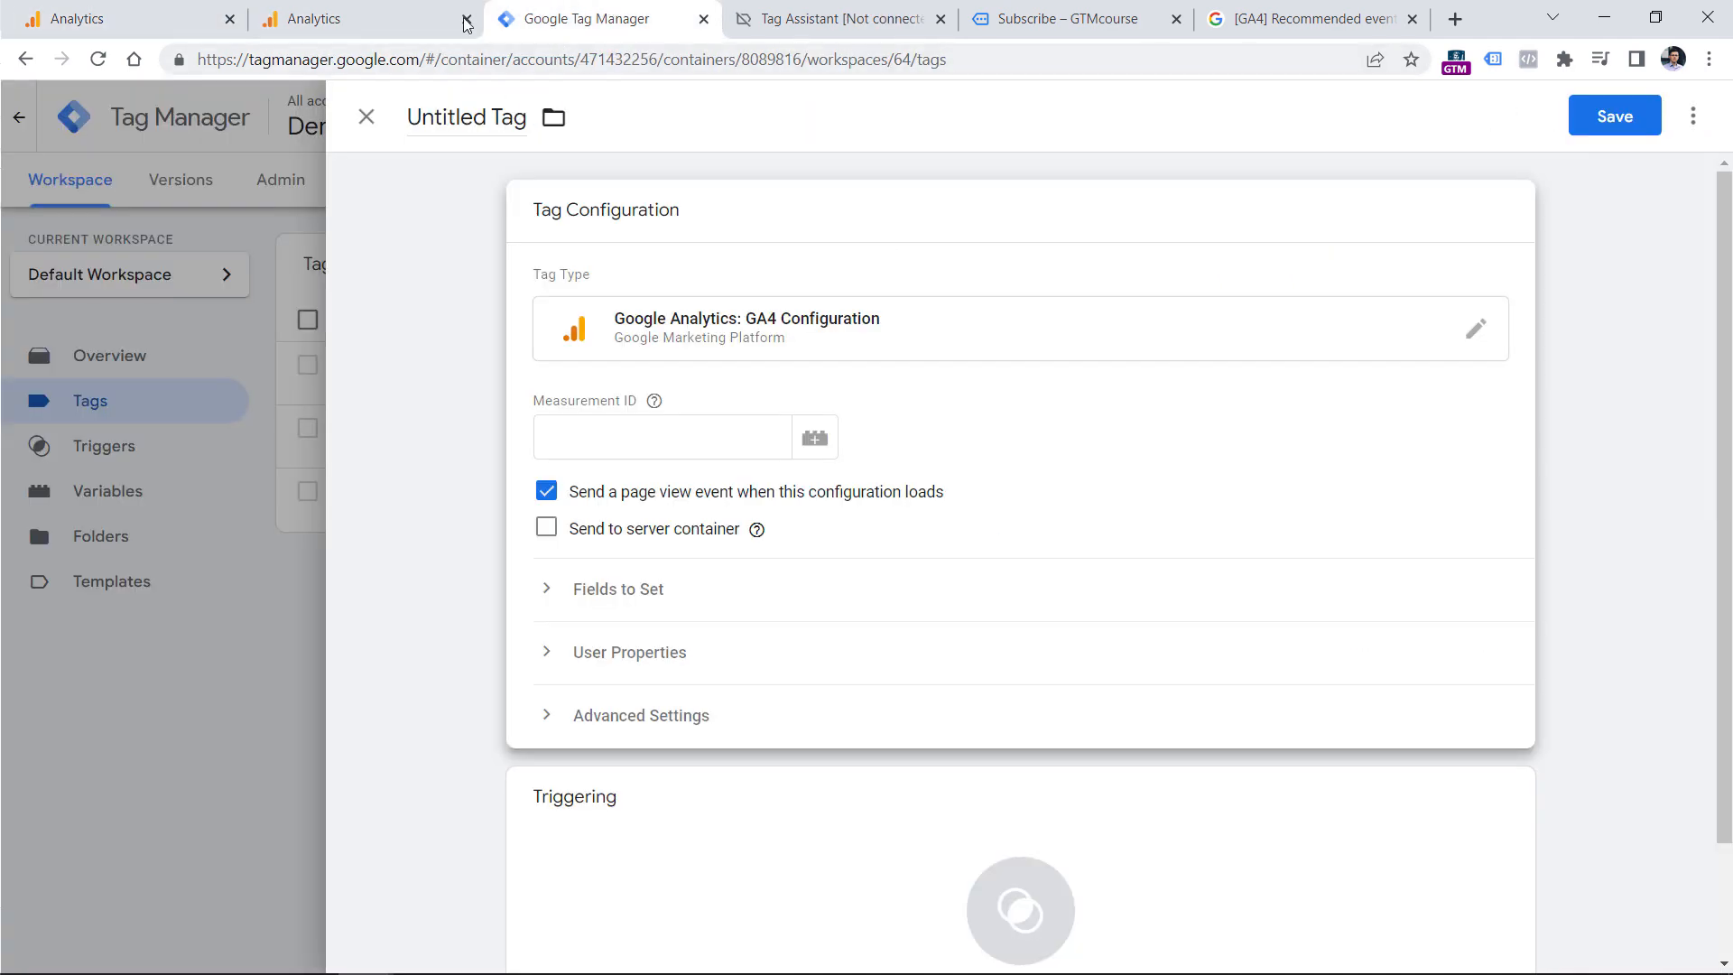
click(627, 435)
text(G-VSW03W7WS4)
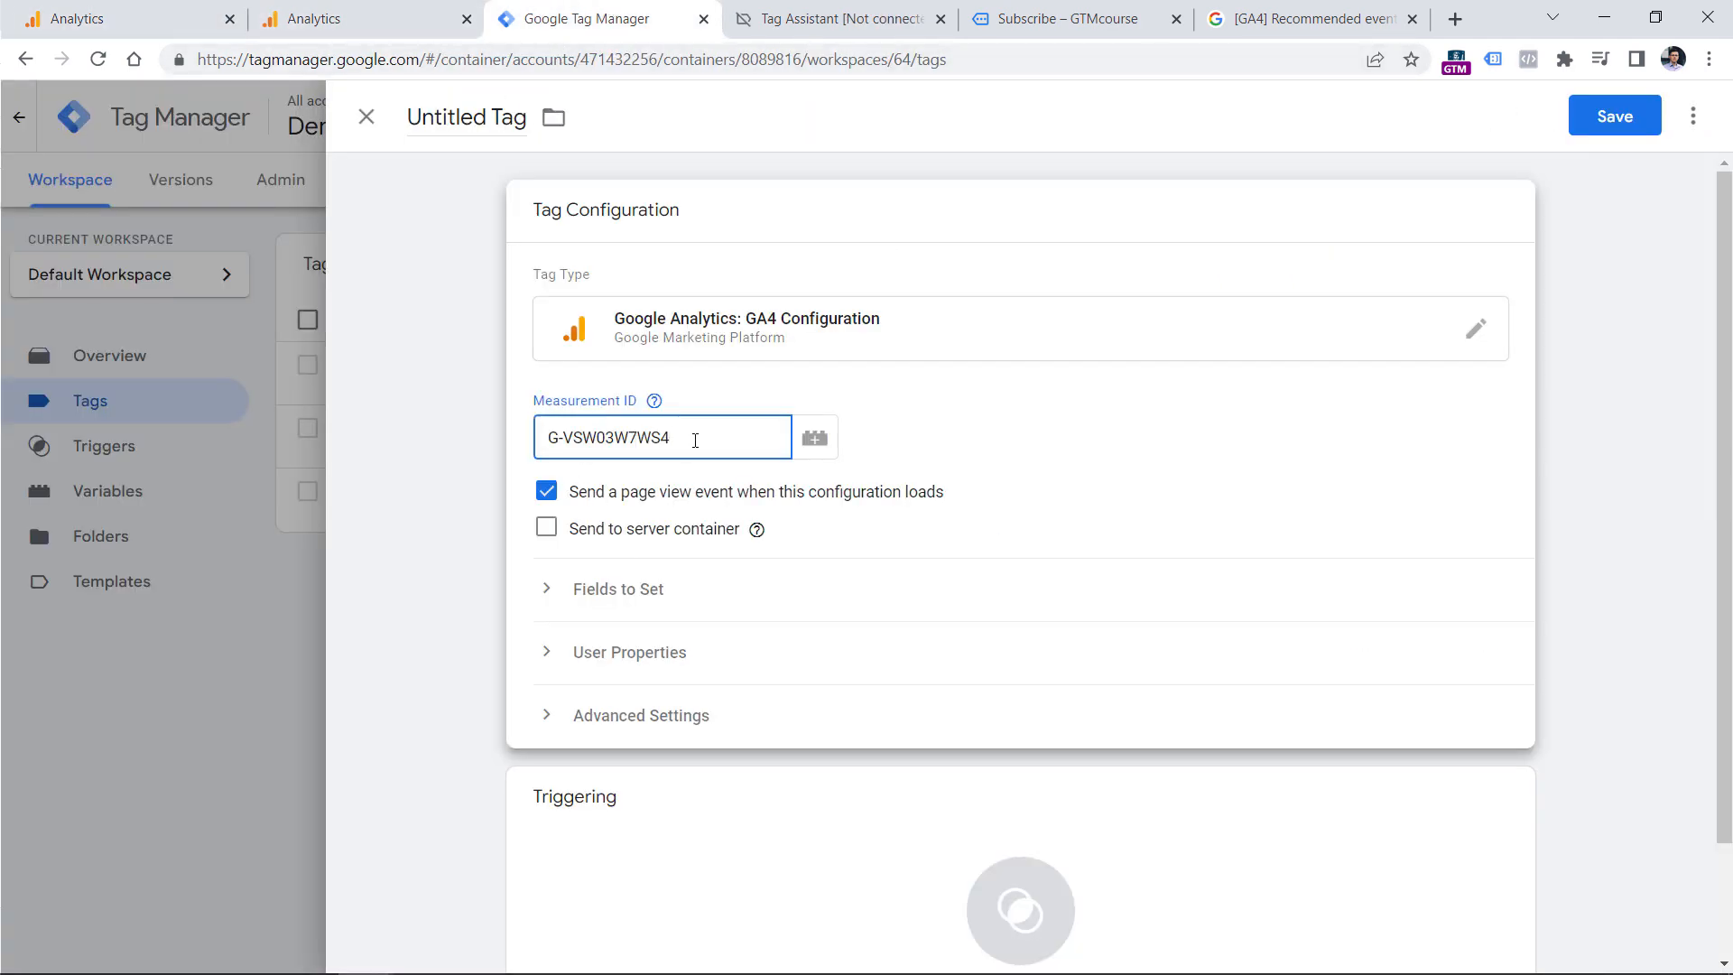
Assign the All Pages trigger to the tag and save it under the name "GA4 config - G-VSW03W7WS4".
click(635, 851)
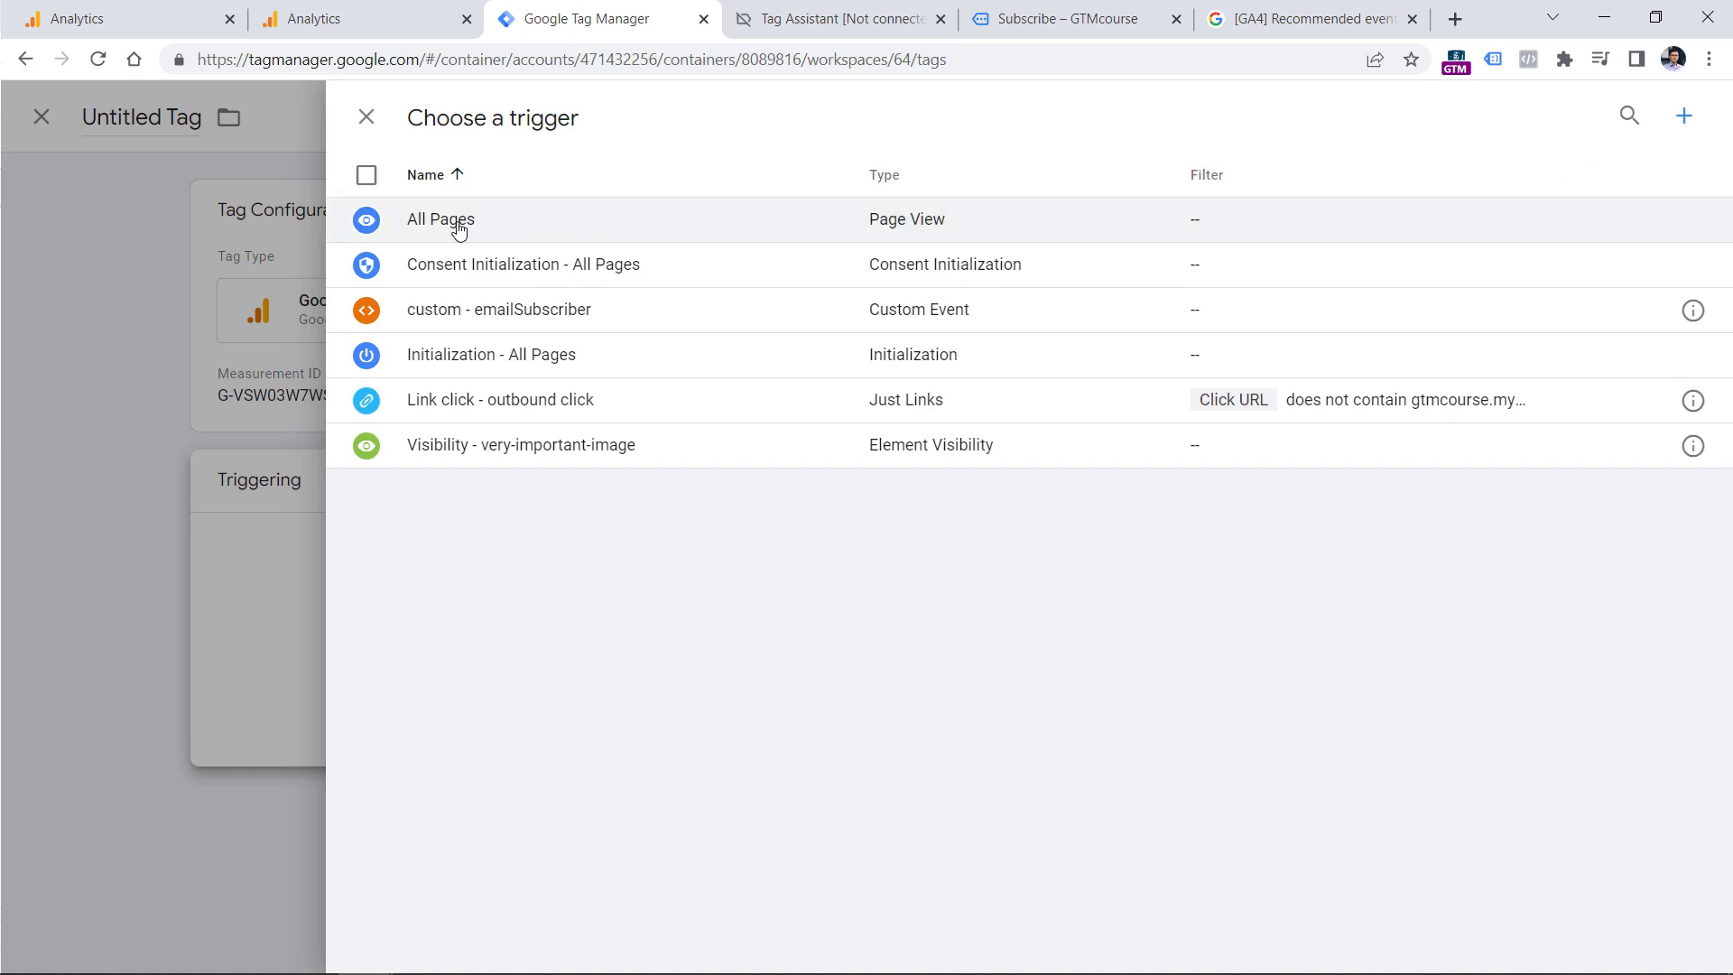
click(446, 222)
click(467, 116)
text(GA)
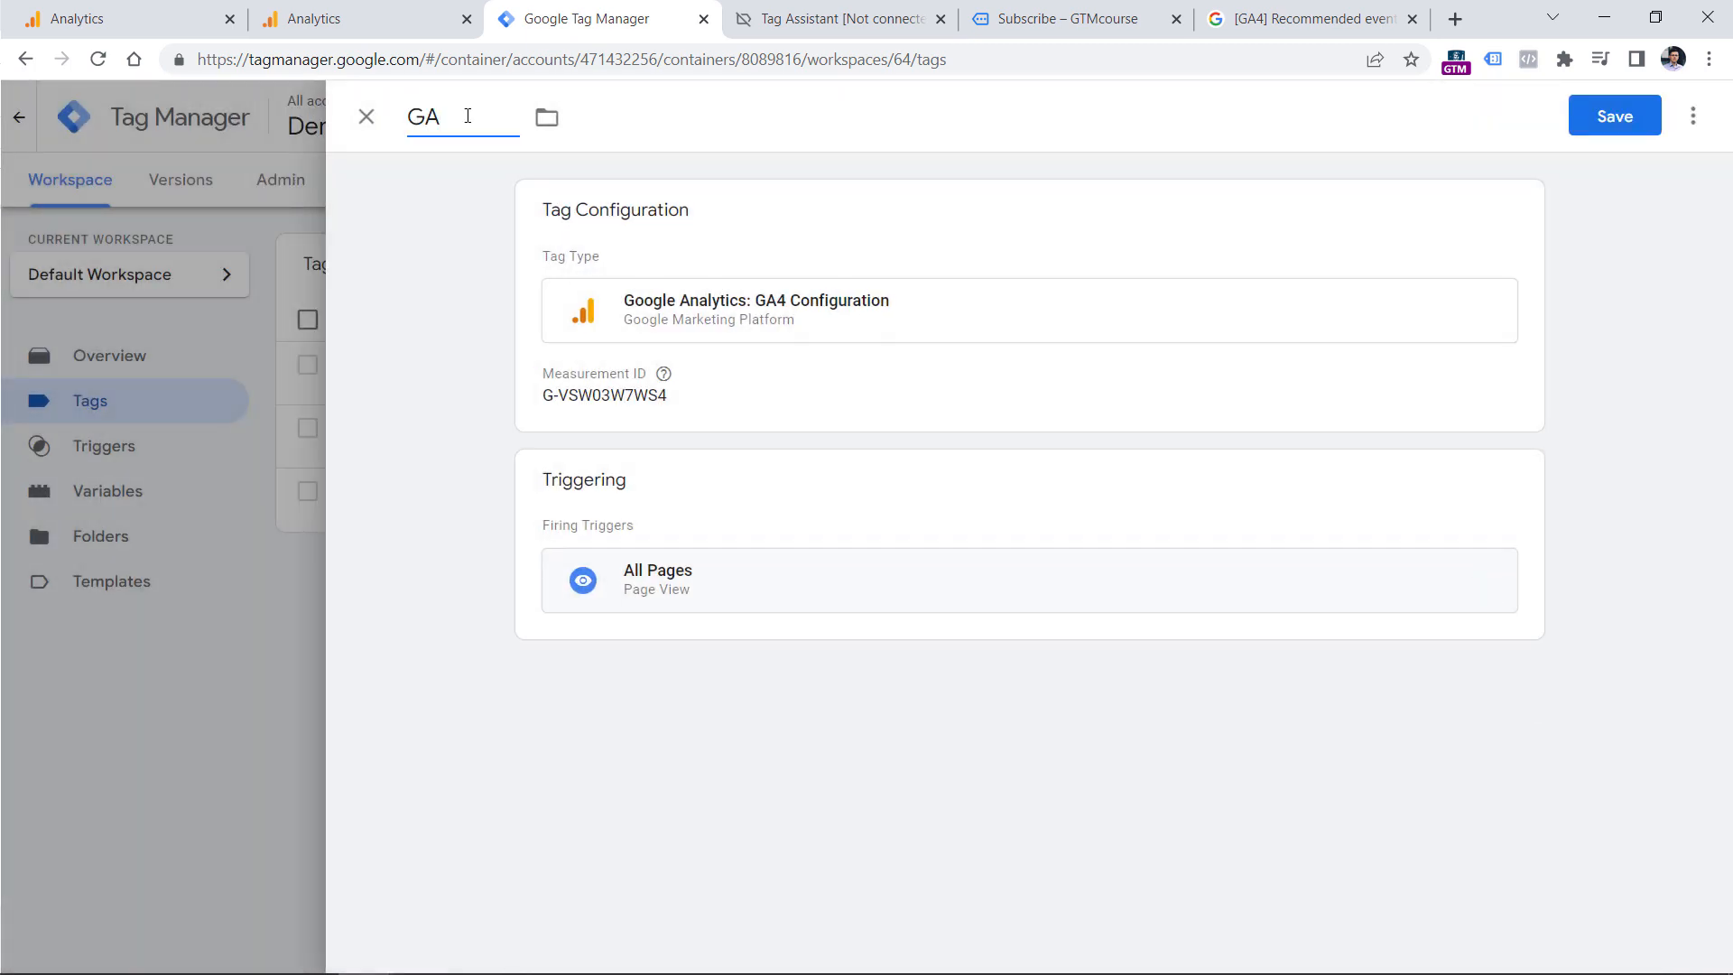
text(4 config - G-VSW03W7WS4)
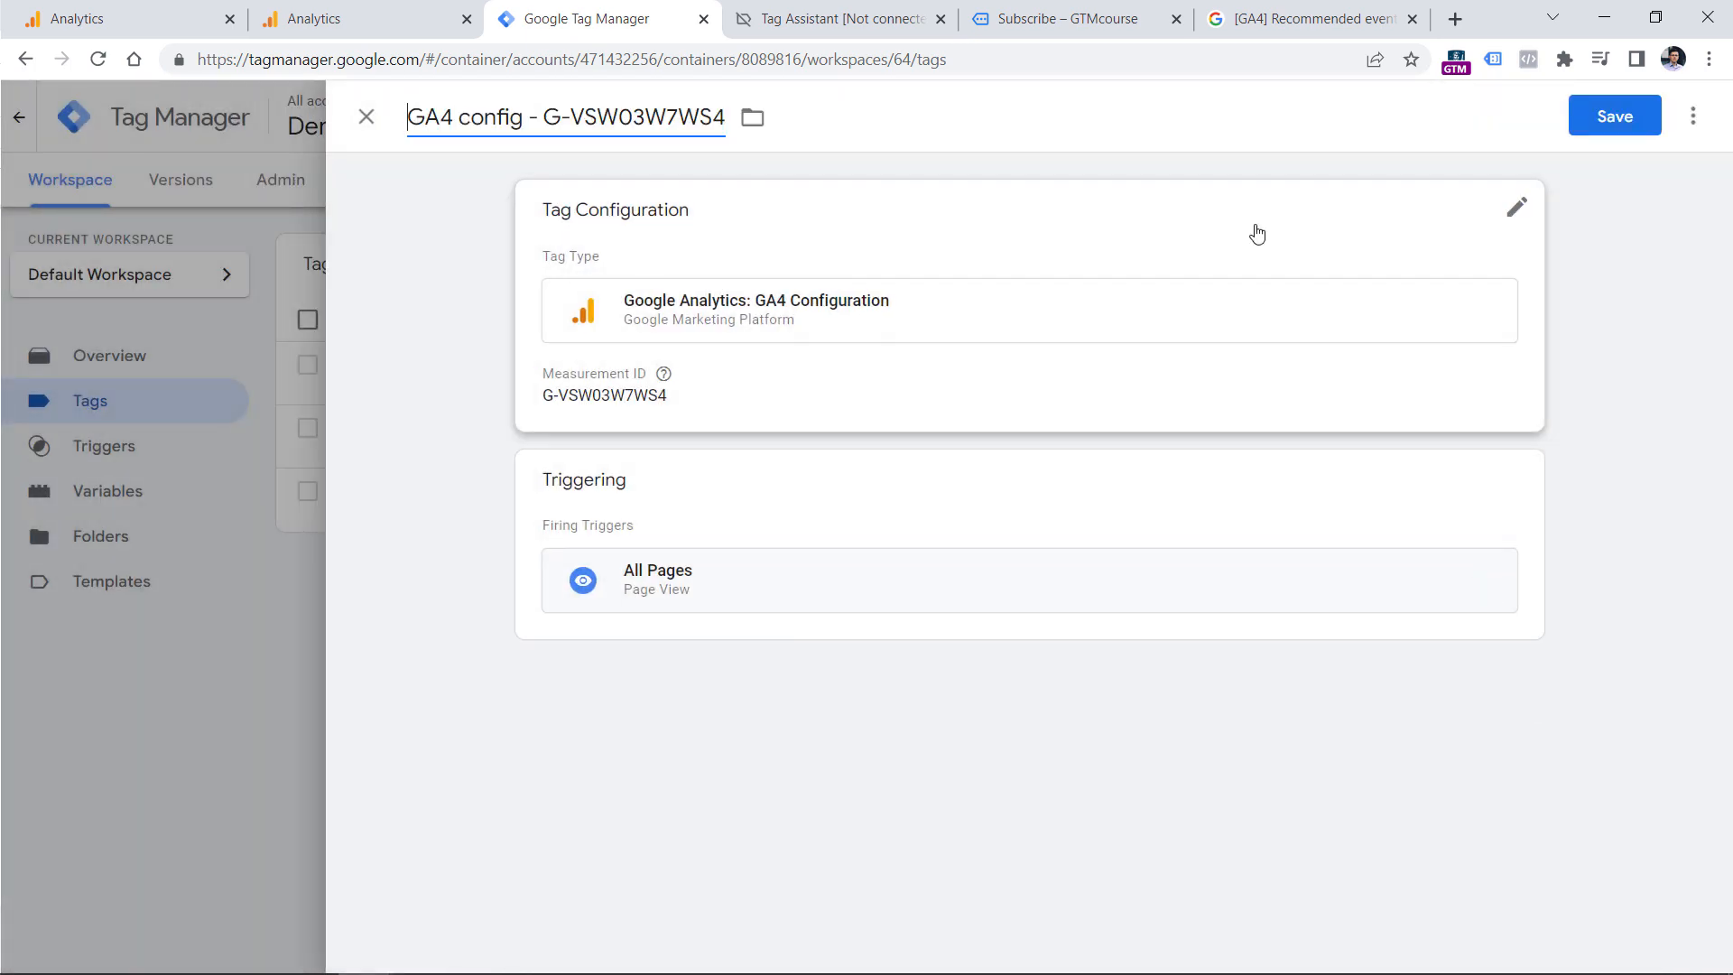
click(1606, 116)
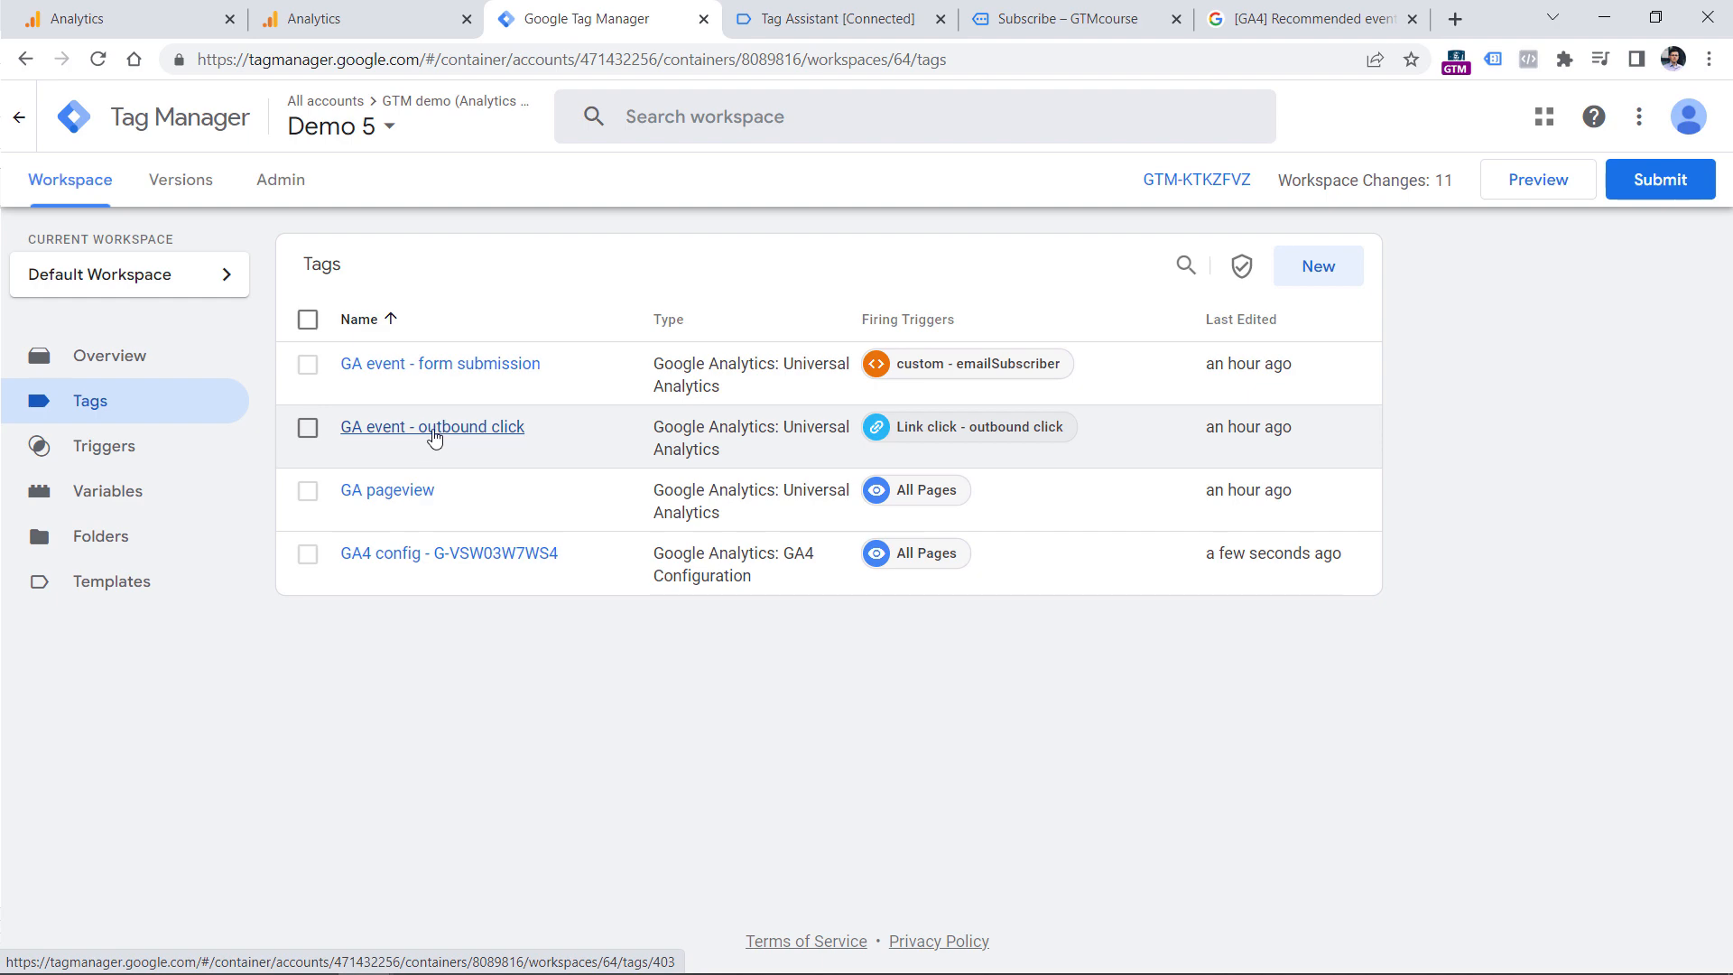
Review which events Enhanced measurement tracks automatically for the GTM Sandbox website stream in Google Analytics.
click(158, 7)
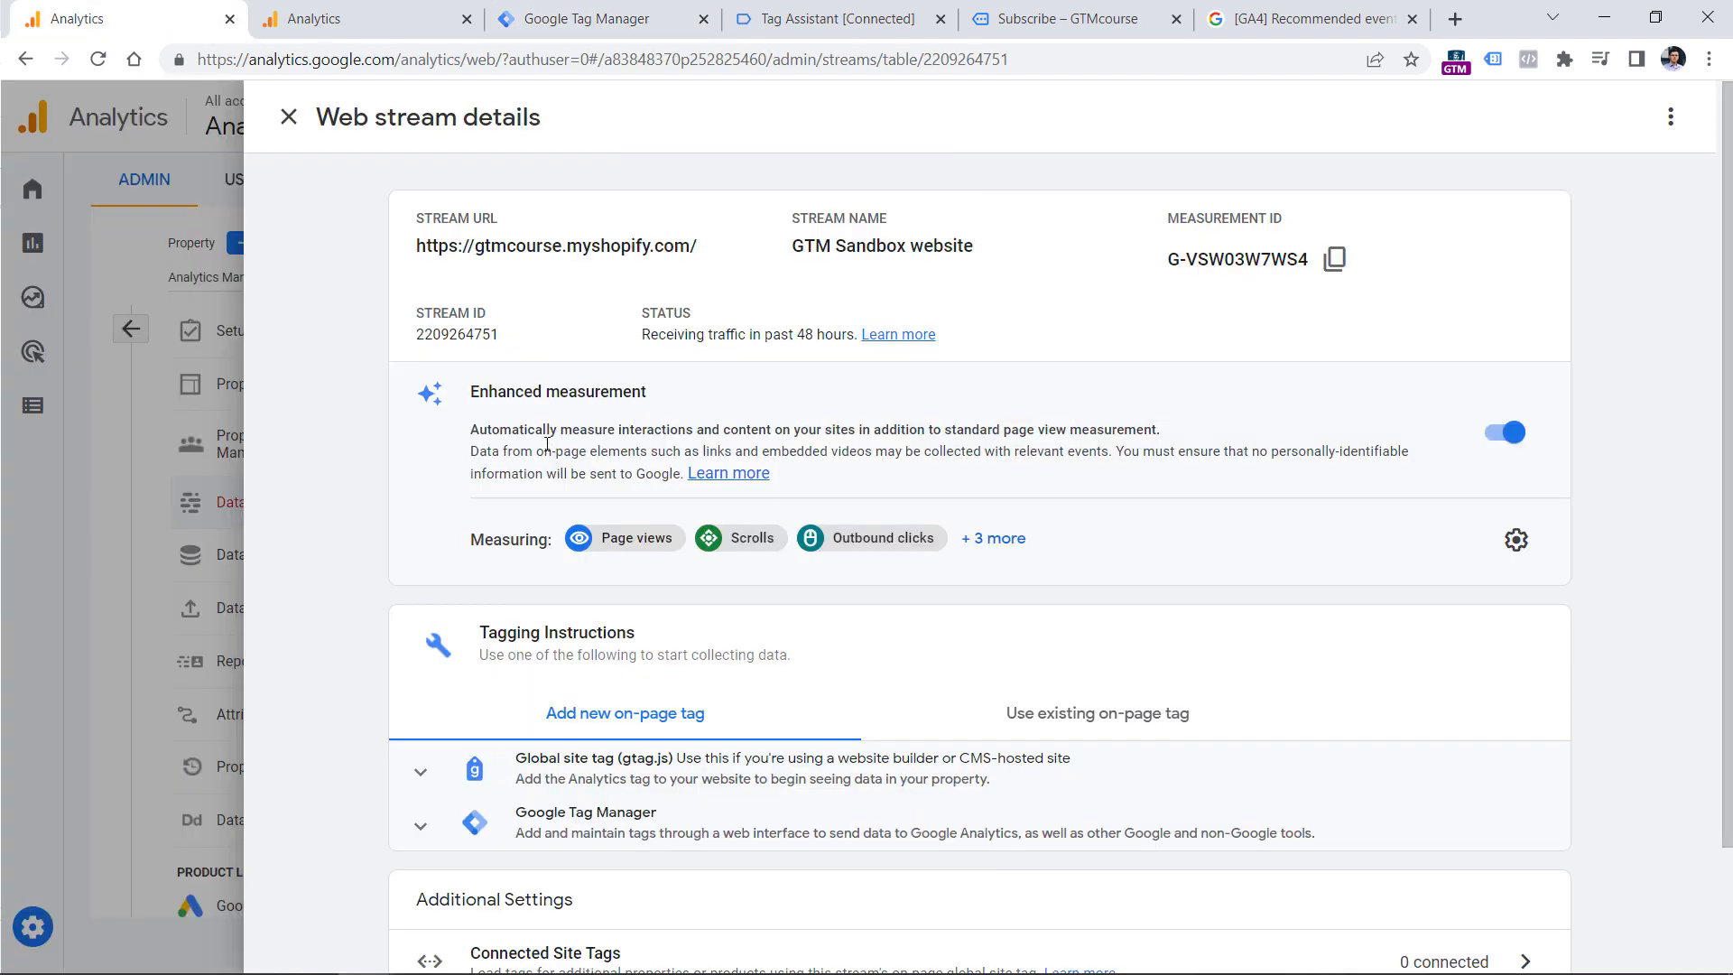
drag(481, 388, 652, 394)
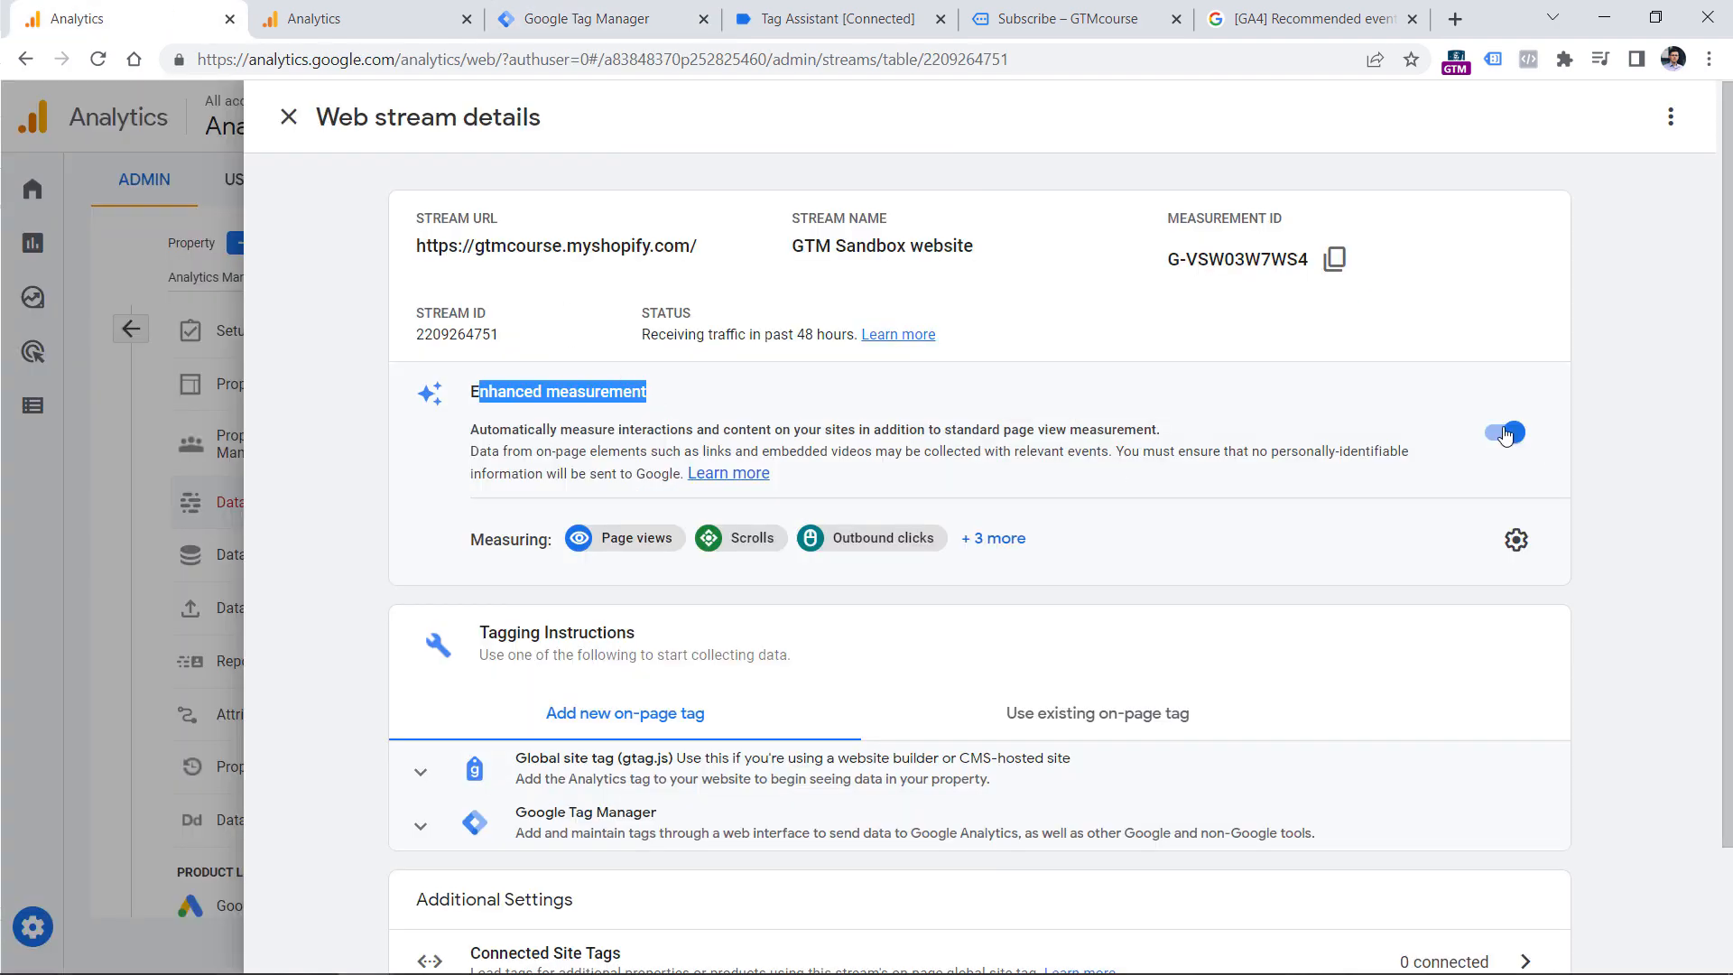
click(1517, 540)
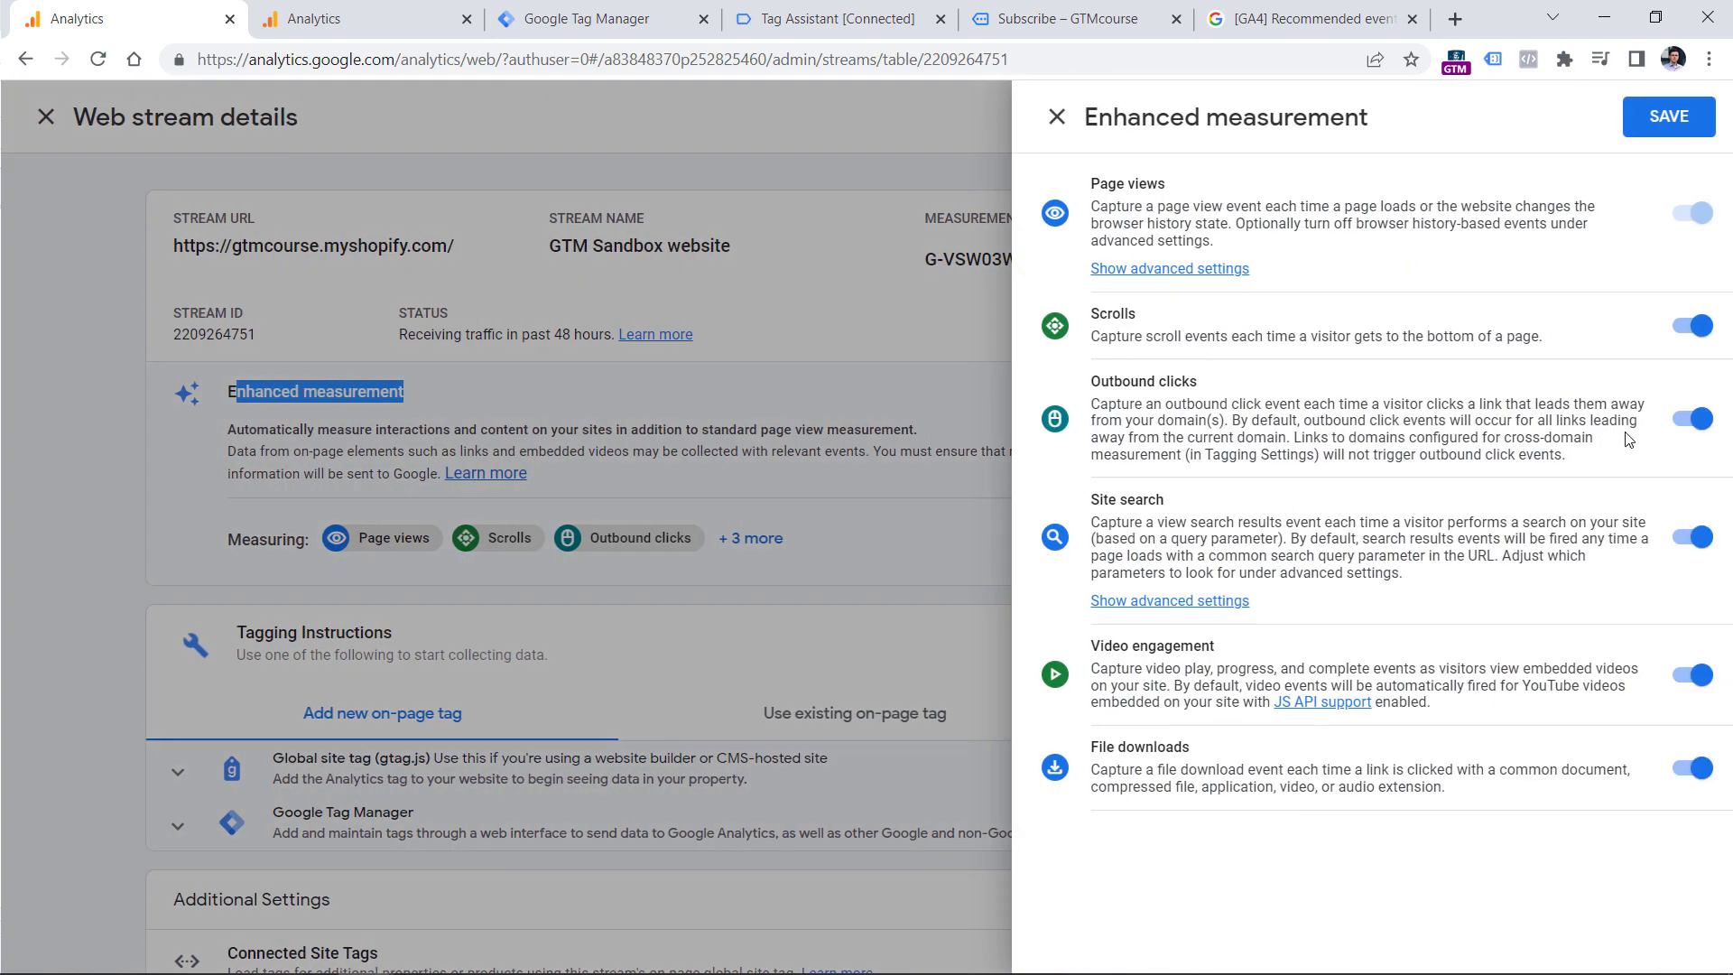
click(1057, 116)
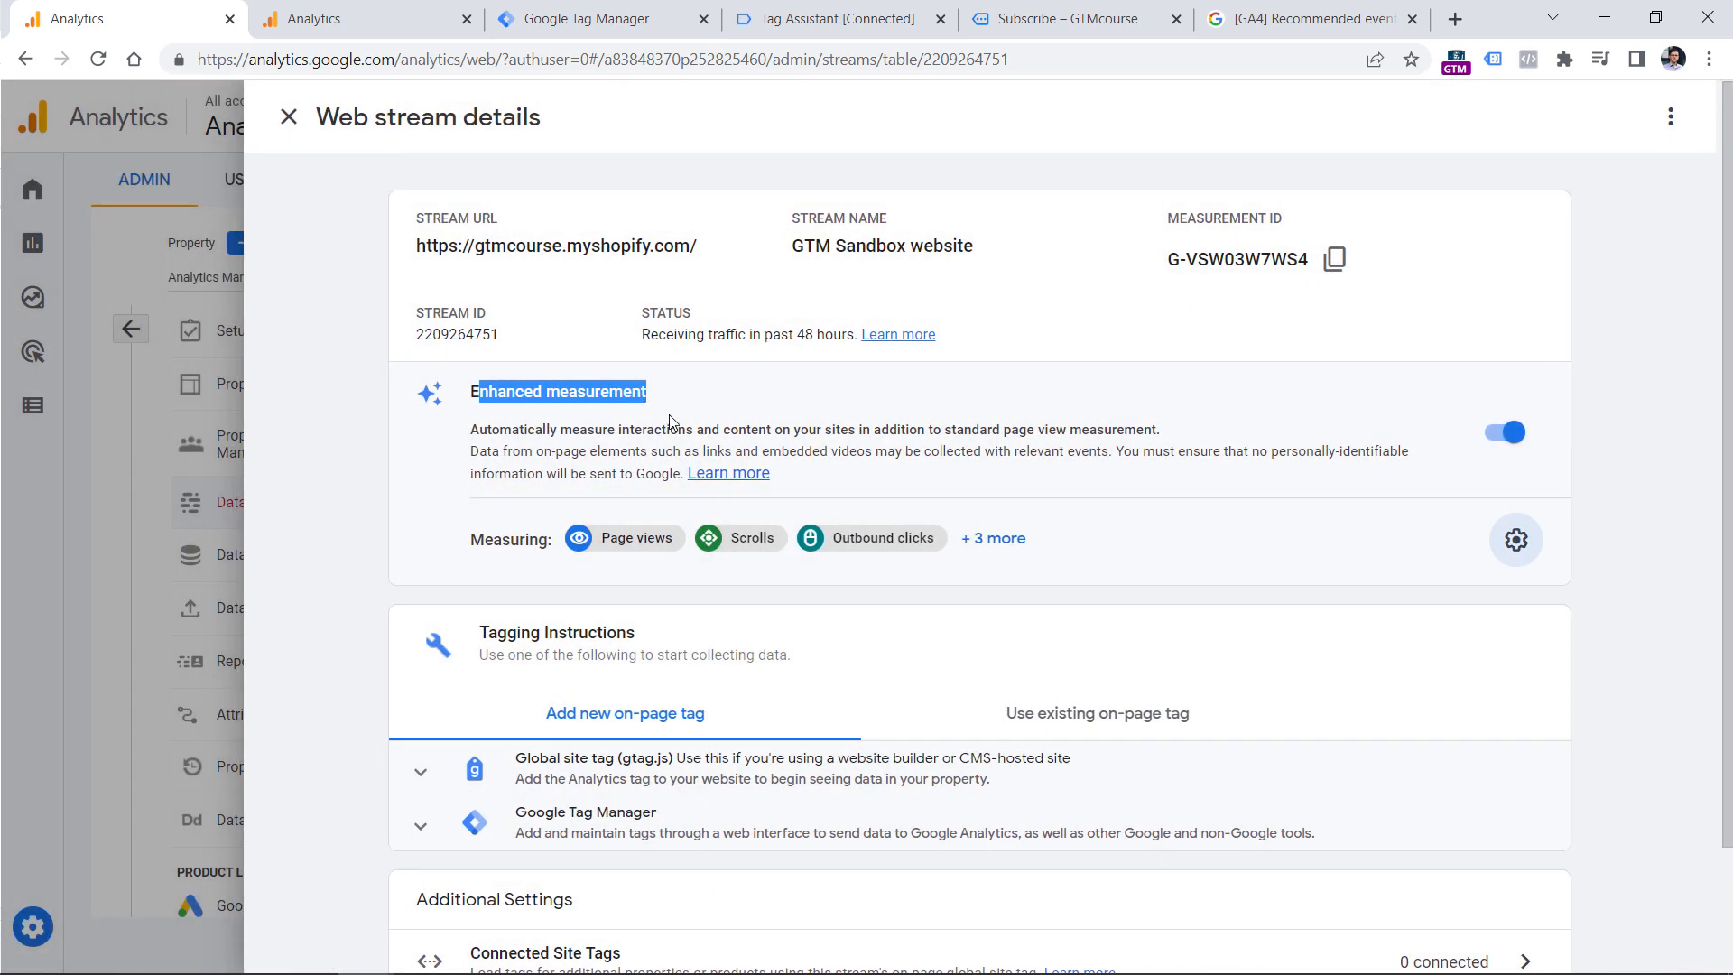
Back in Tag Manager, inspect the custom event trigger of the "GA event - form submission" tag and the website's Subscribe form.
click(361, 18)
click(581, 27)
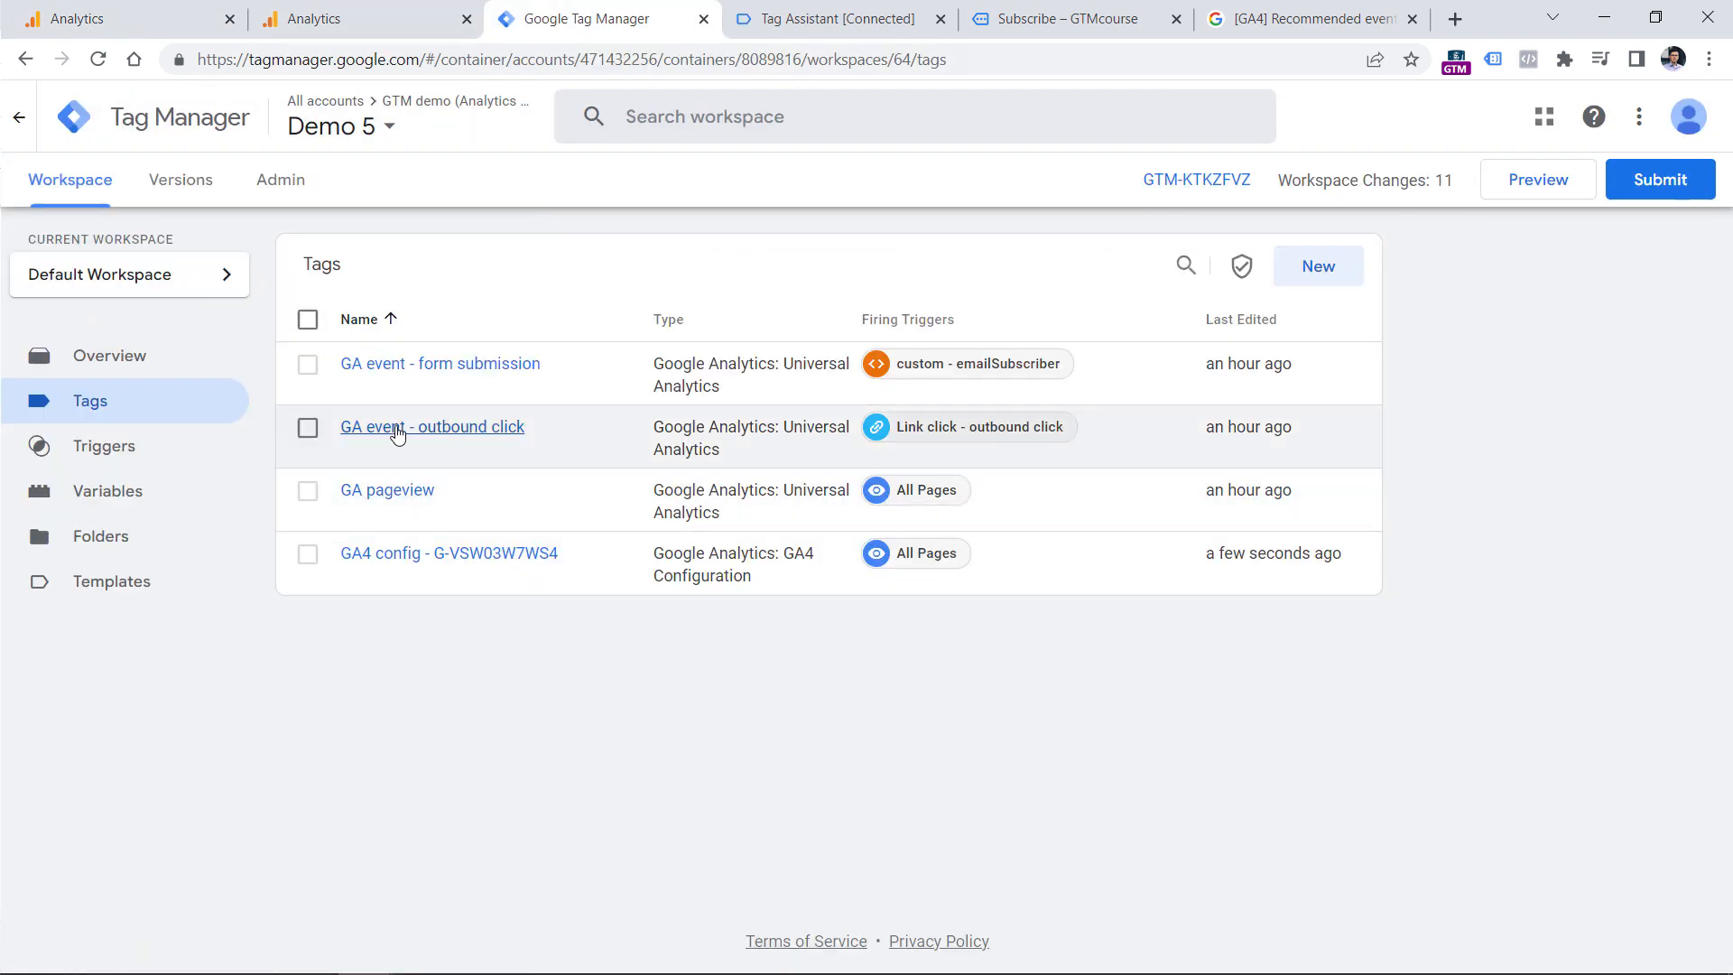
click(443, 365)
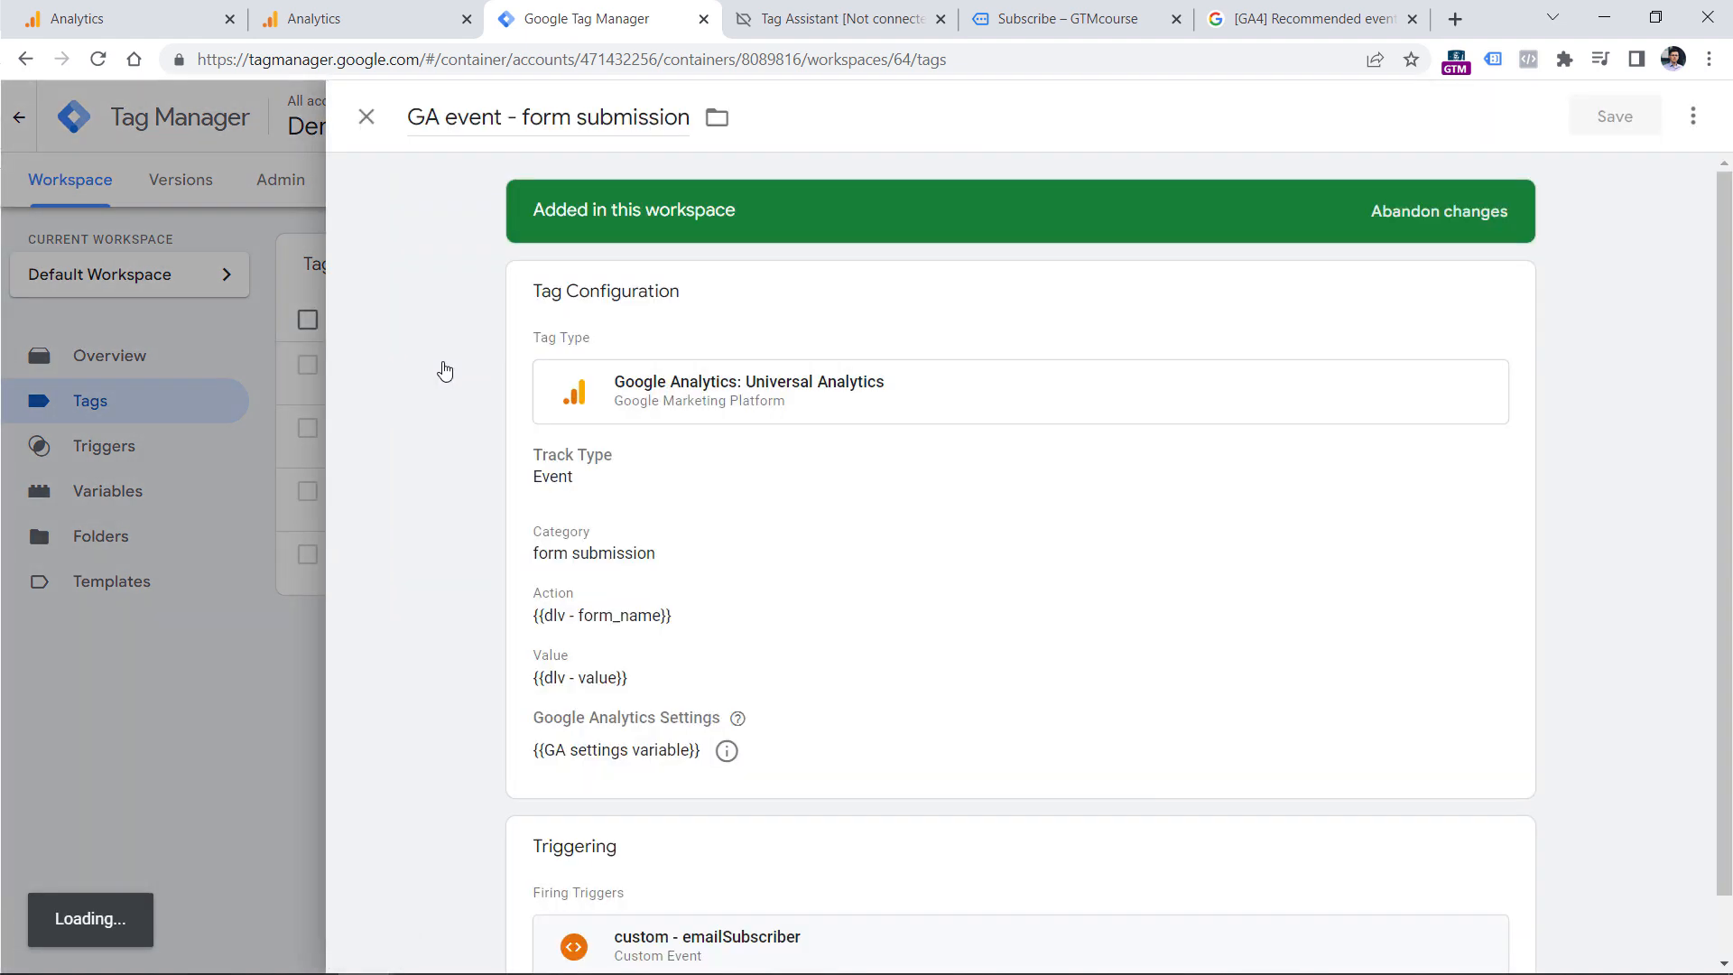
scroll(936, 565, down, 1)
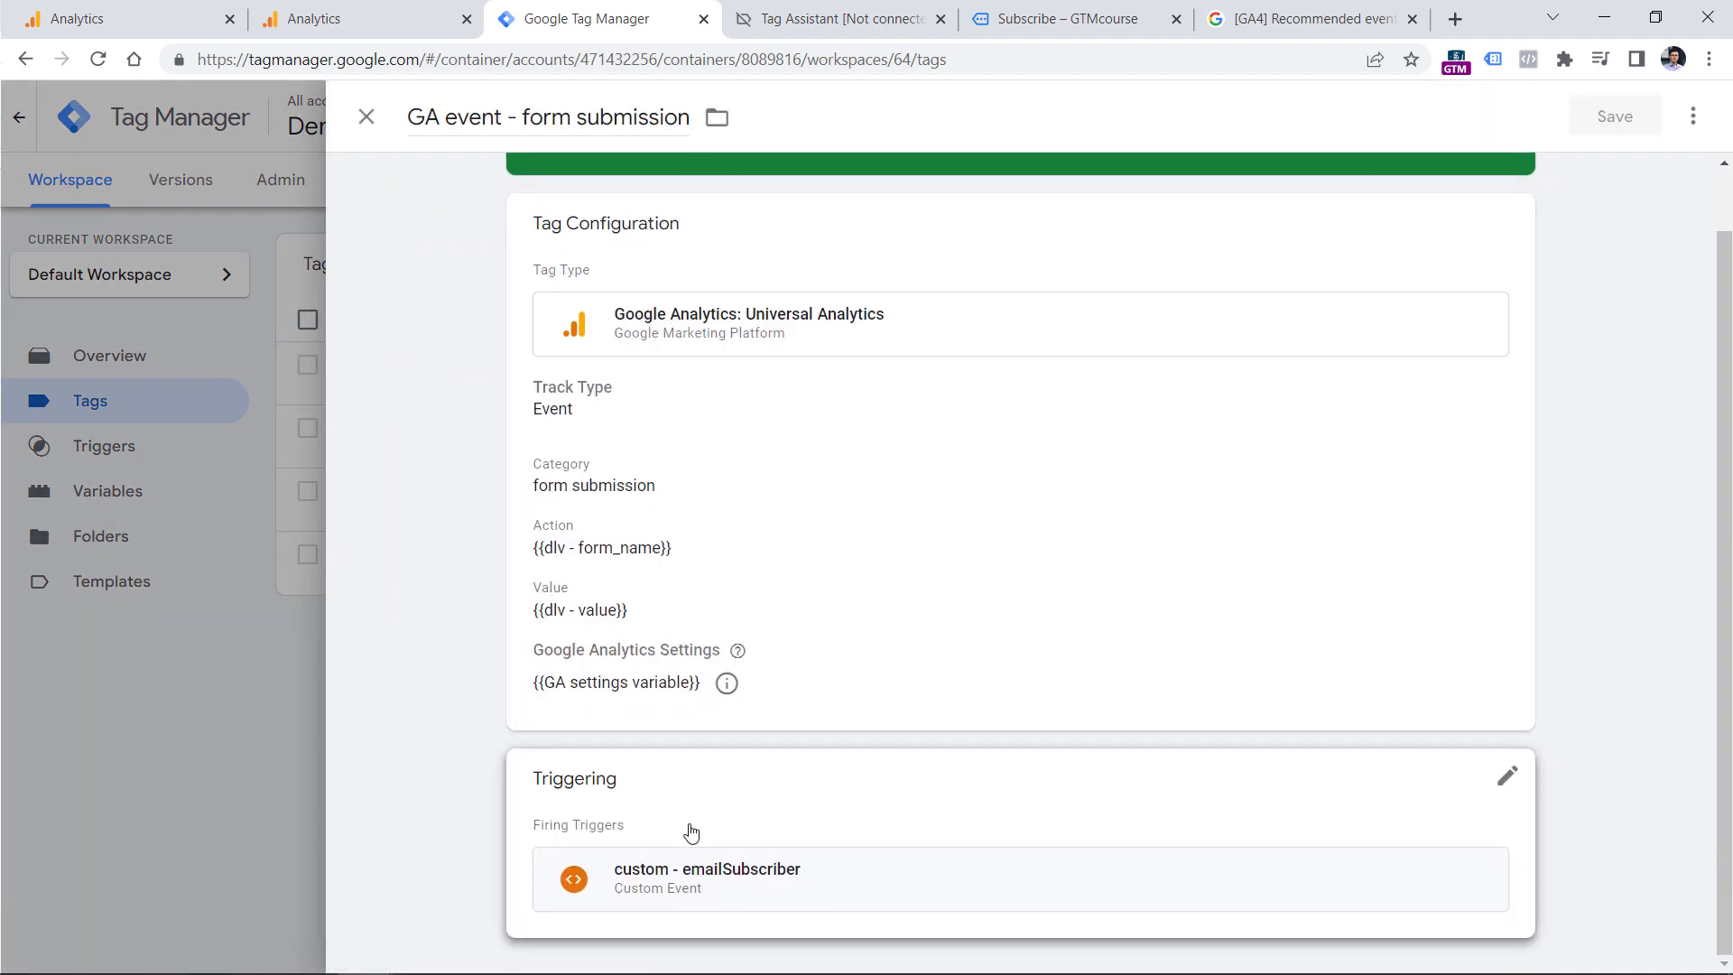
click(726, 885)
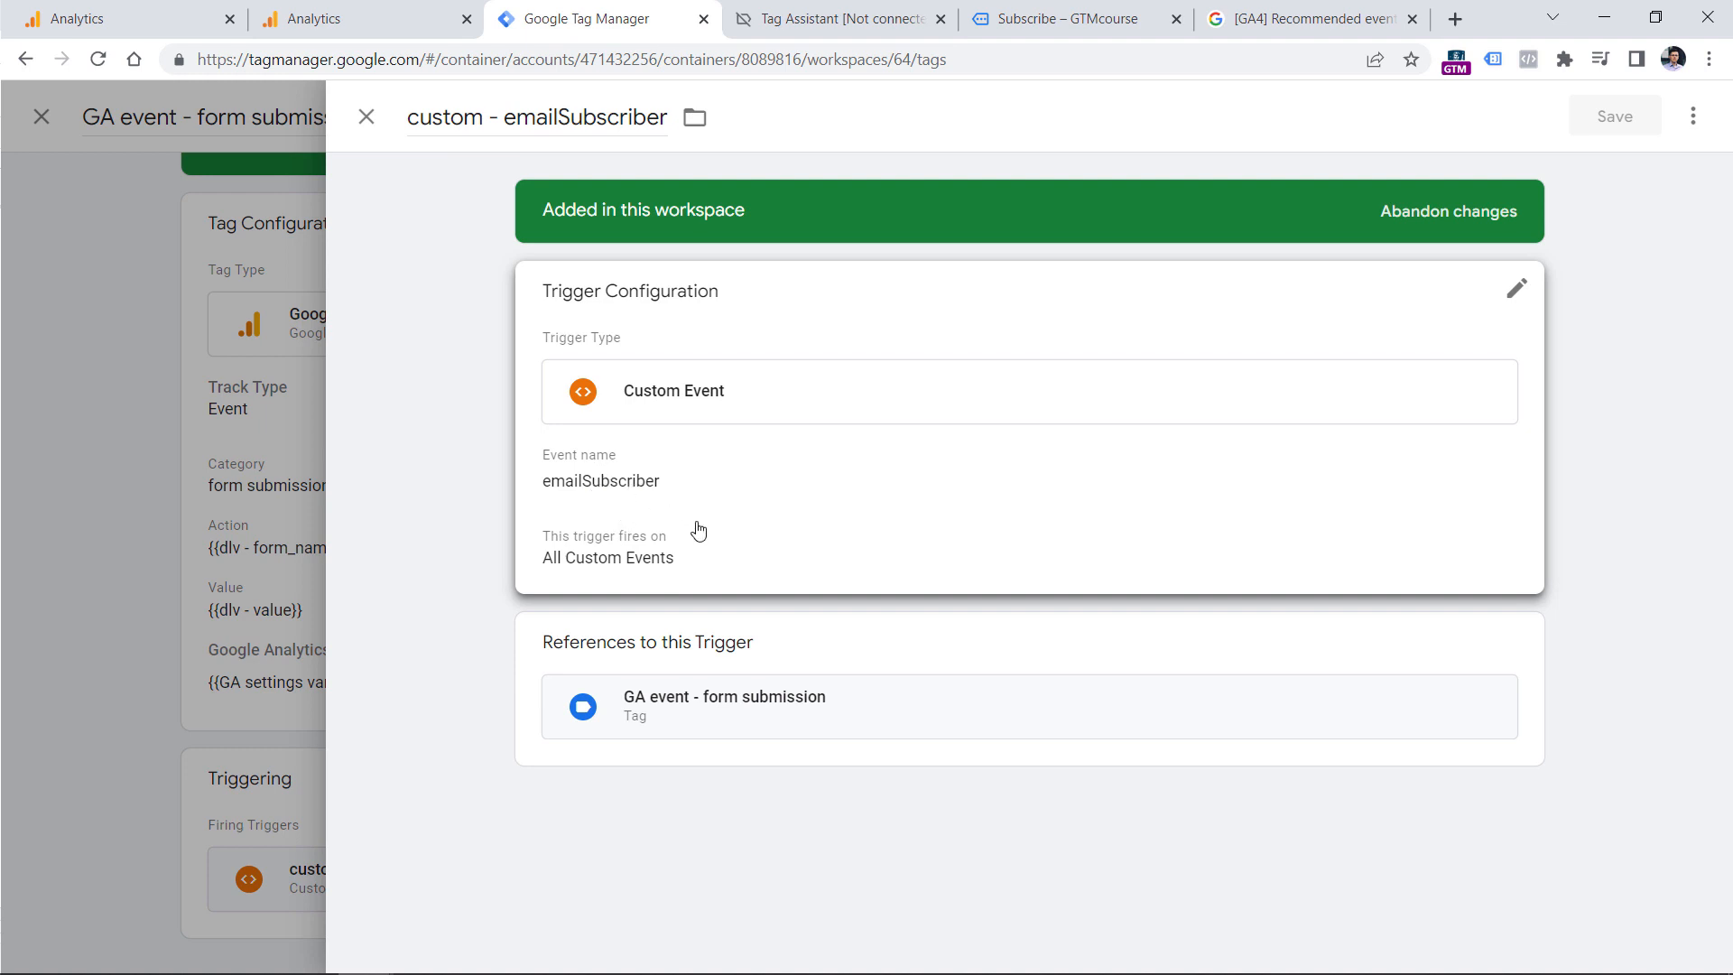
click(1092, 18)
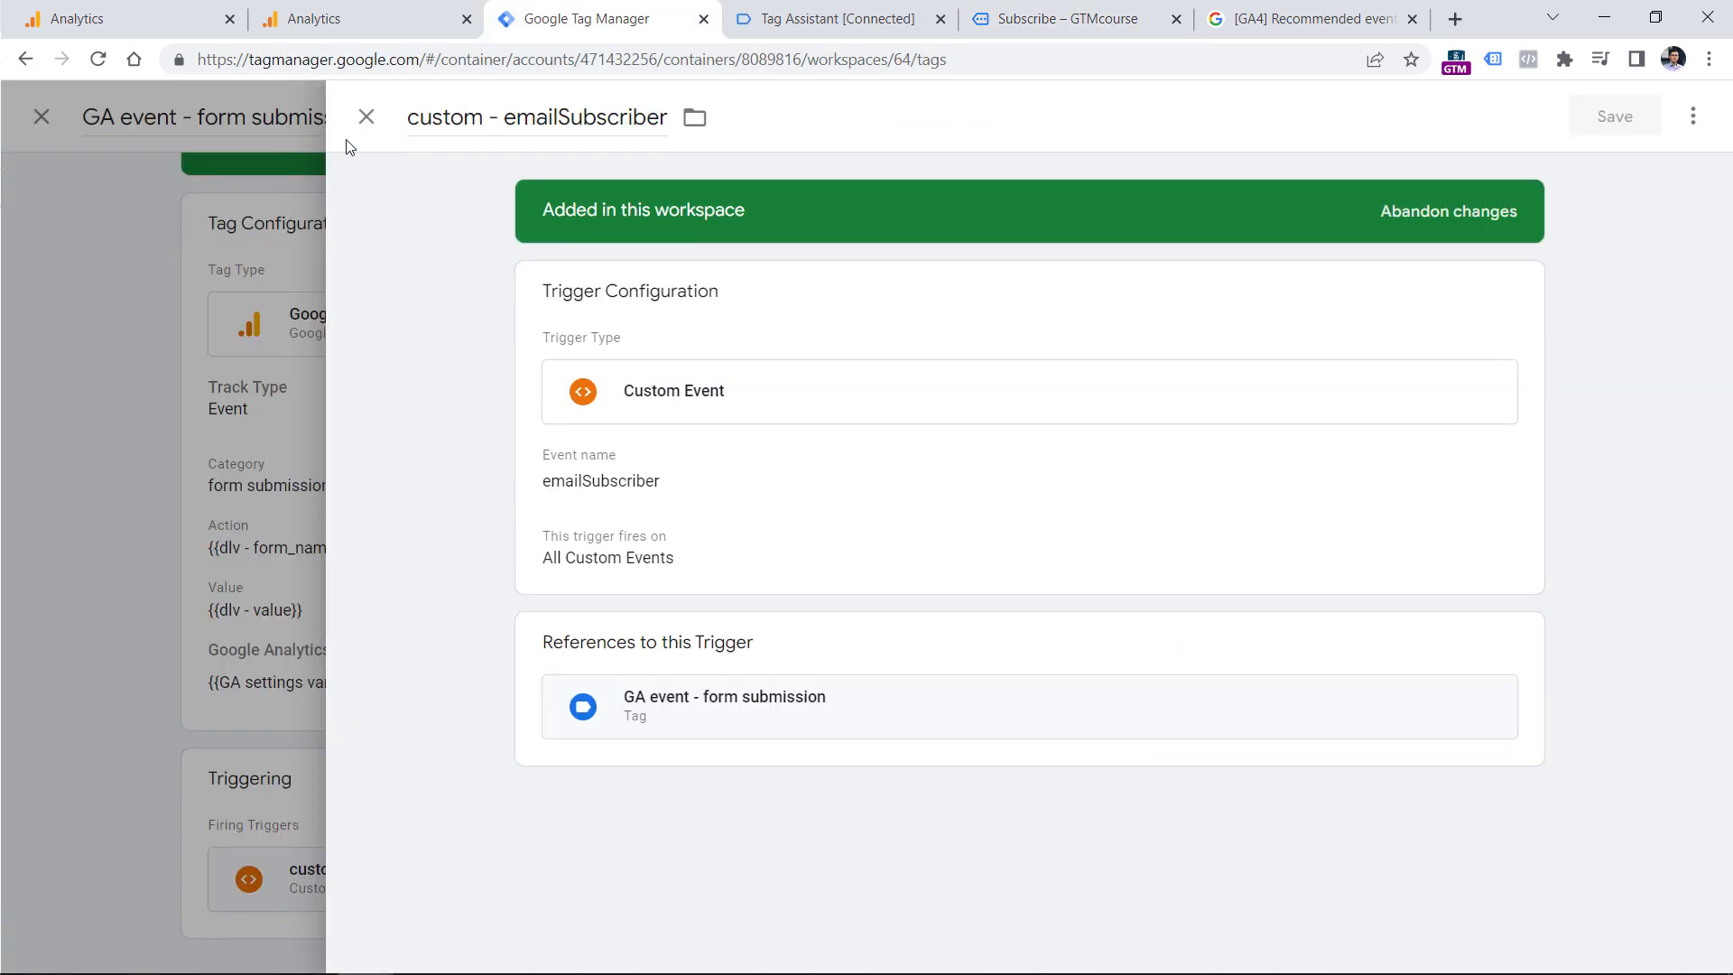
click(365, 116)
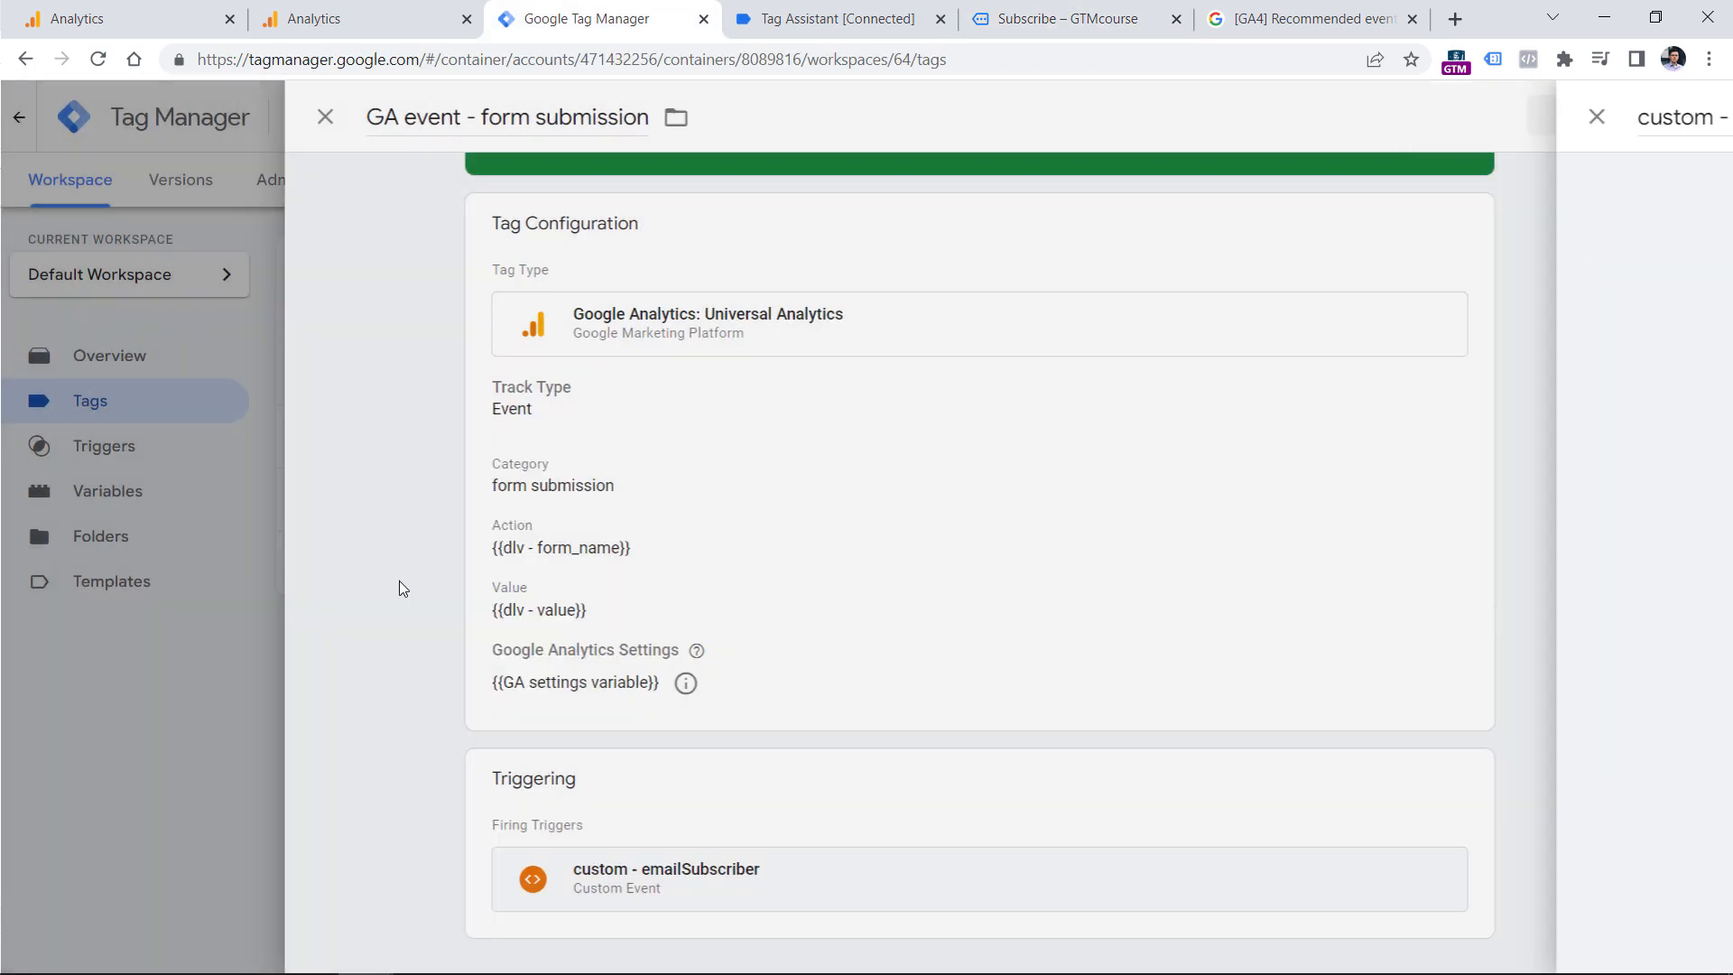
Examine the Category, Action and Value parameters of the Universal Analytics form submission tag, then close it without changes.
click(813, 477)
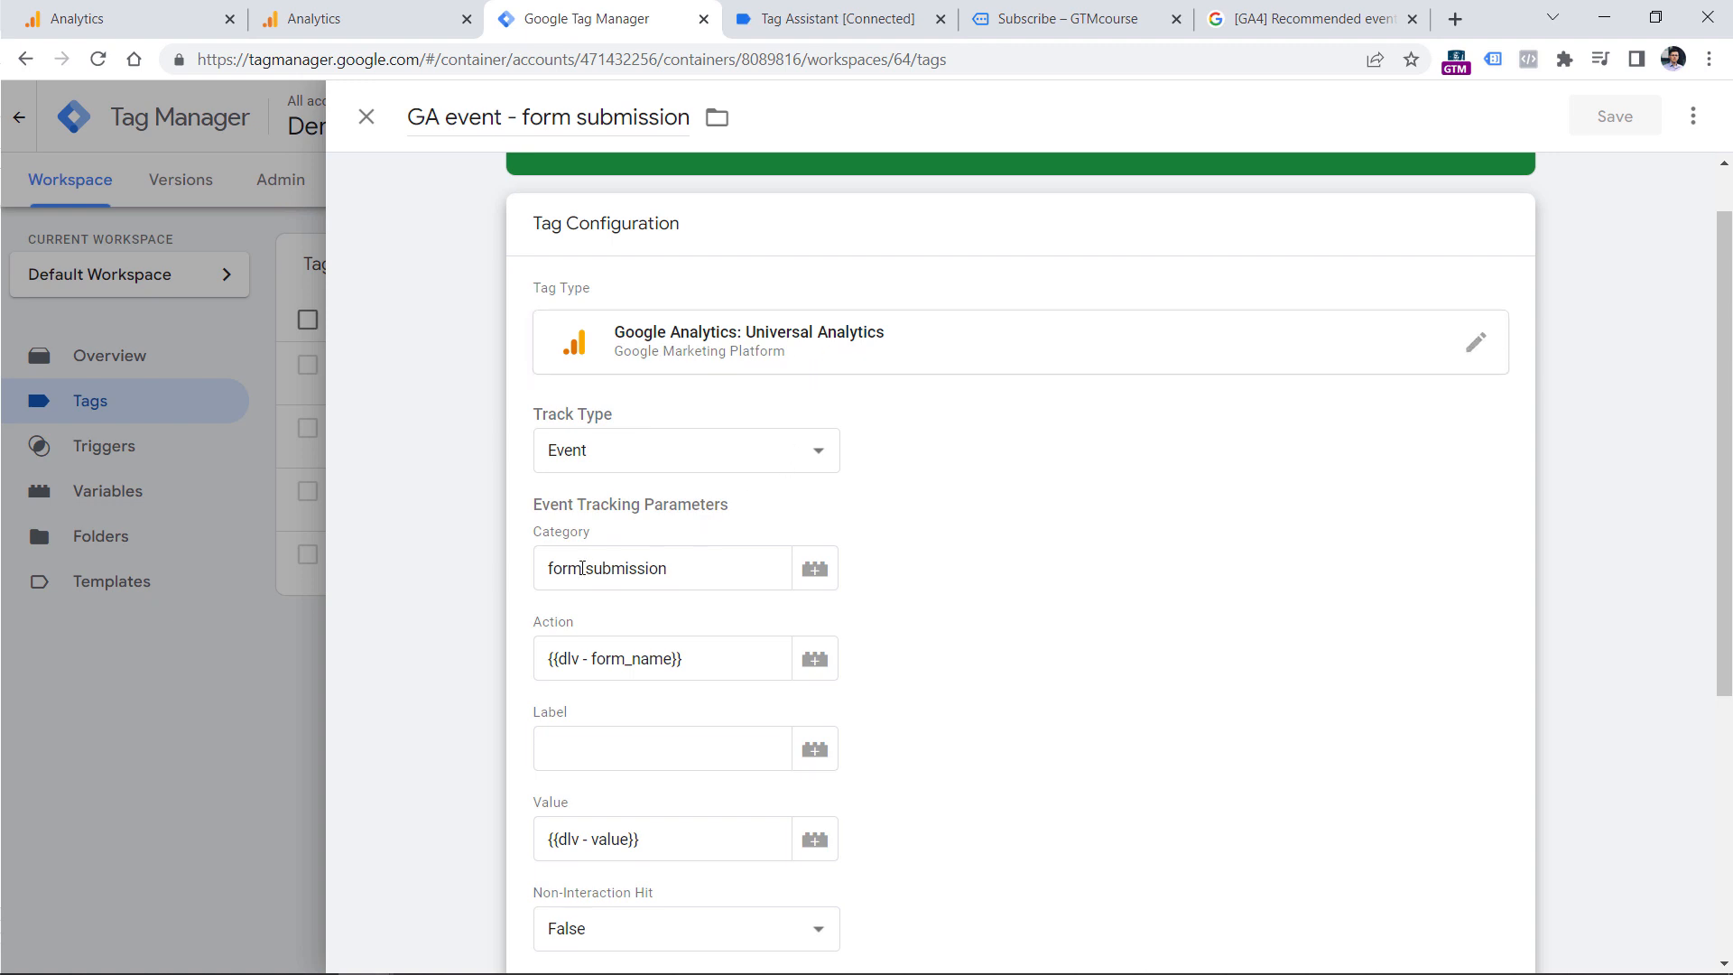
drag(693, 565, 552, 567)
triple_click(615, 654)
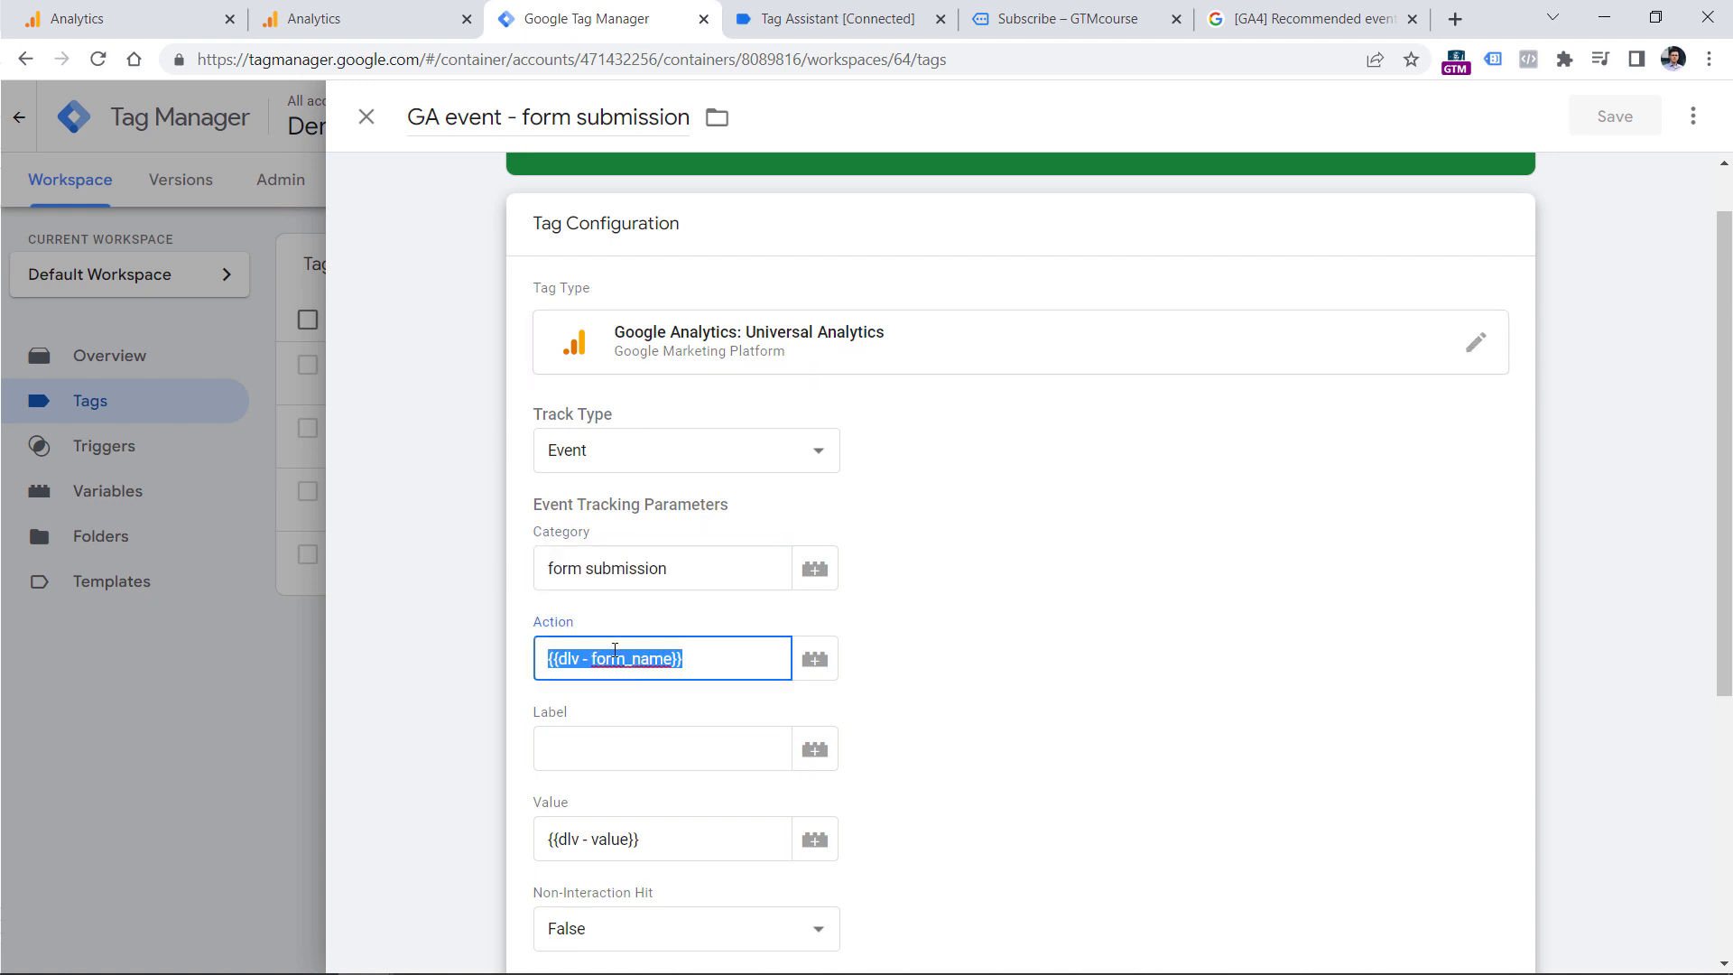
click(685, 658)
triple_click(613, 660)
scroll(614, 653, down, 5)
triple_click(602, 406)
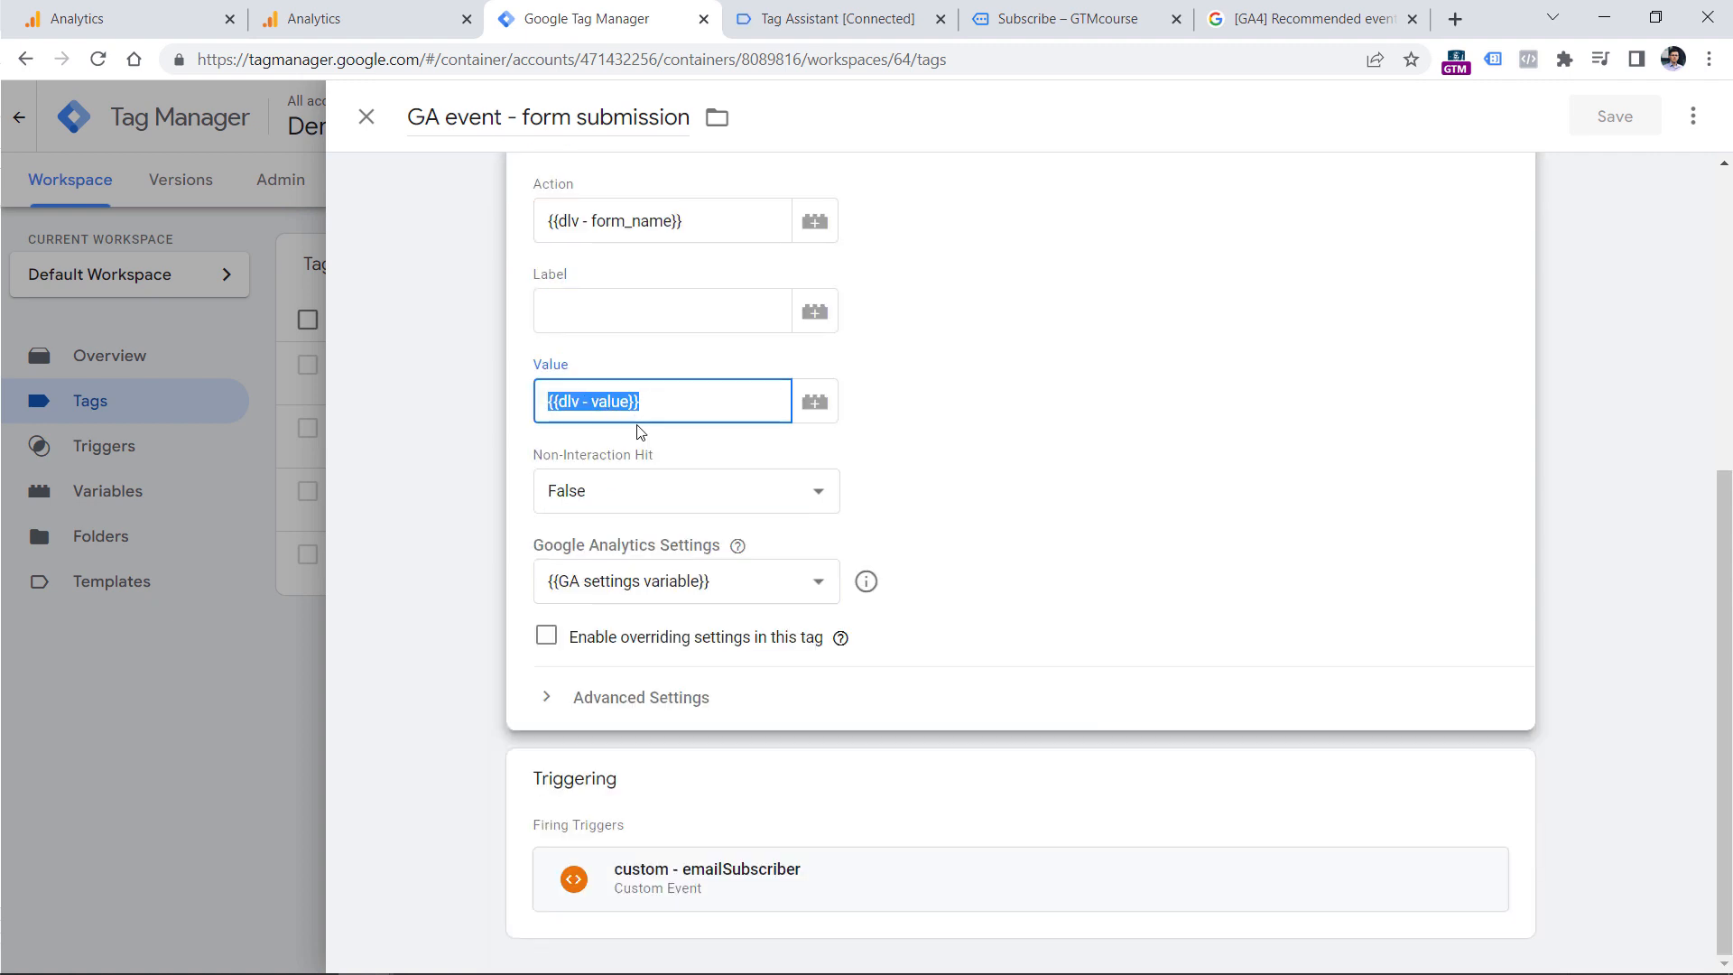
click(604, 401)
triple_click(586, 399)
click(364, 122)
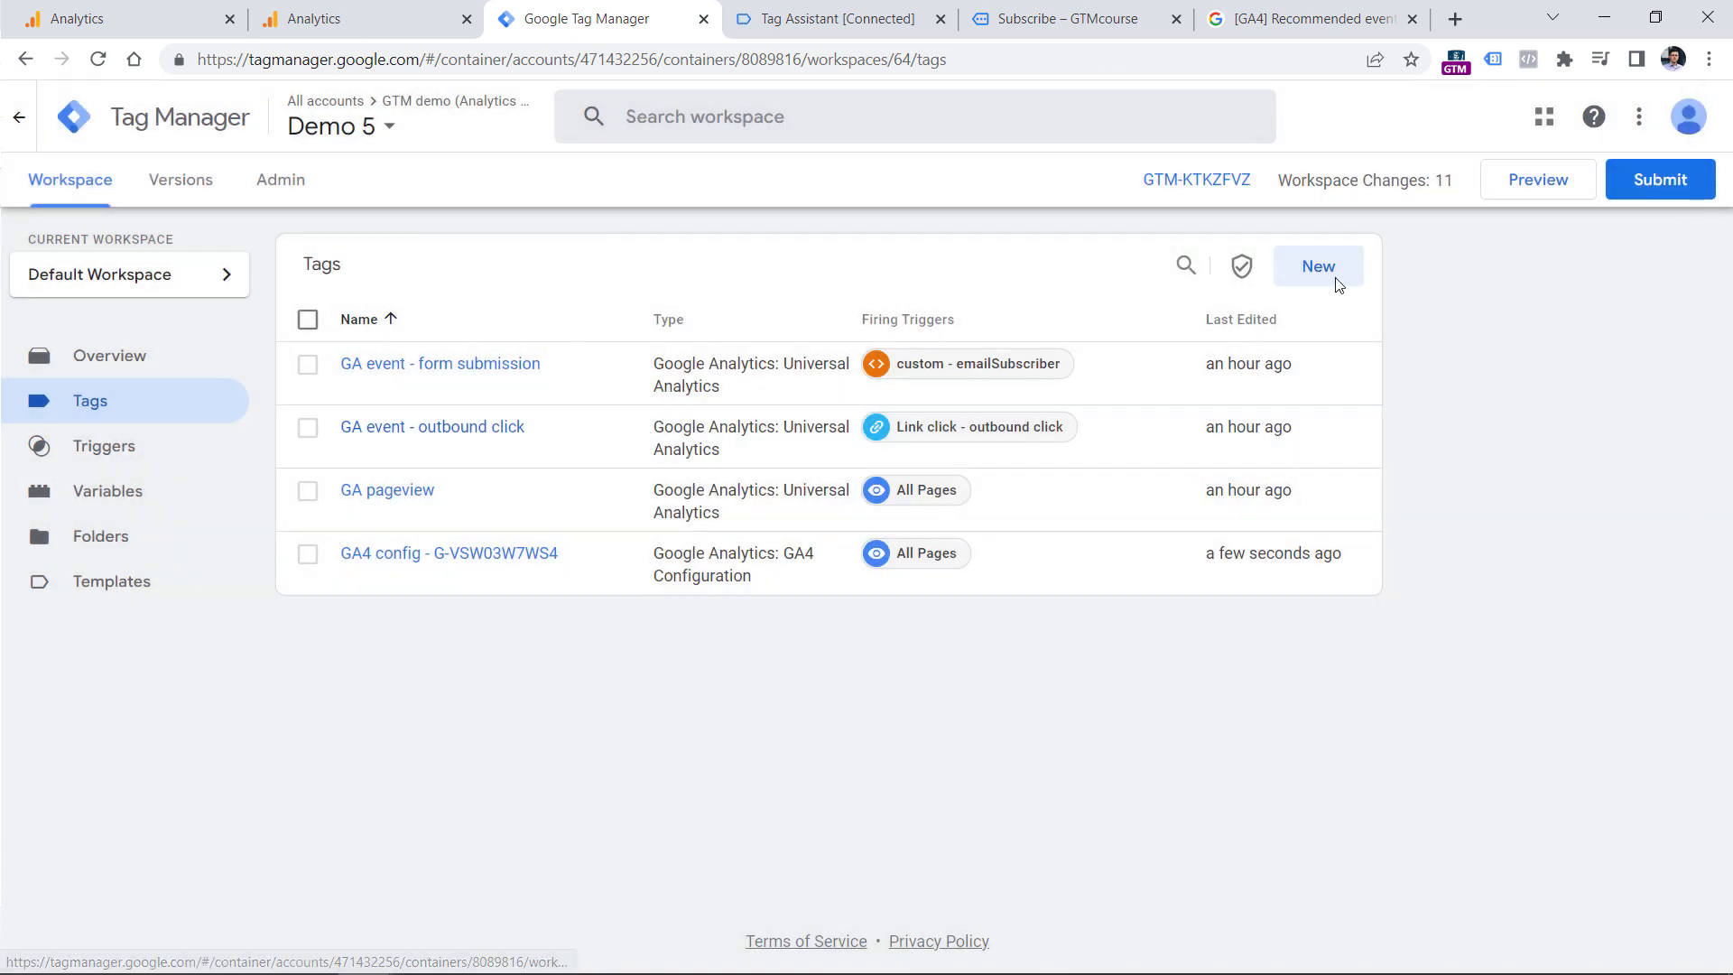
Preview the container and submit the website's Subscribe form with a test email address.
click(1545, 185)
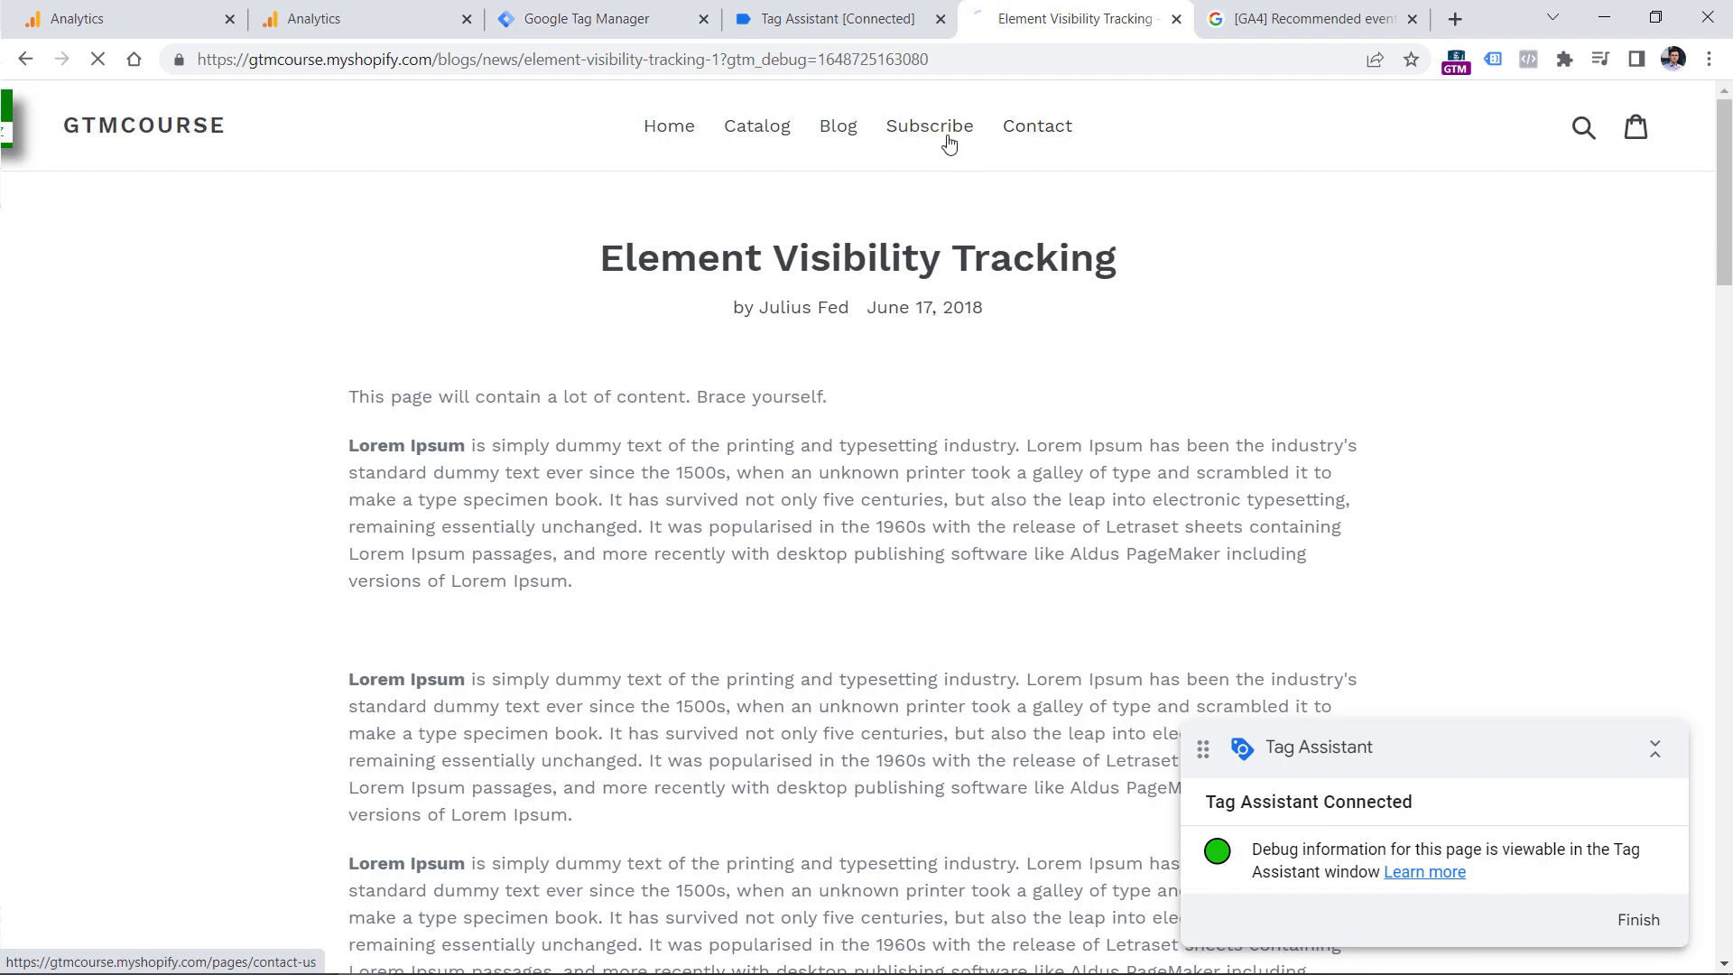
click(942, 131)
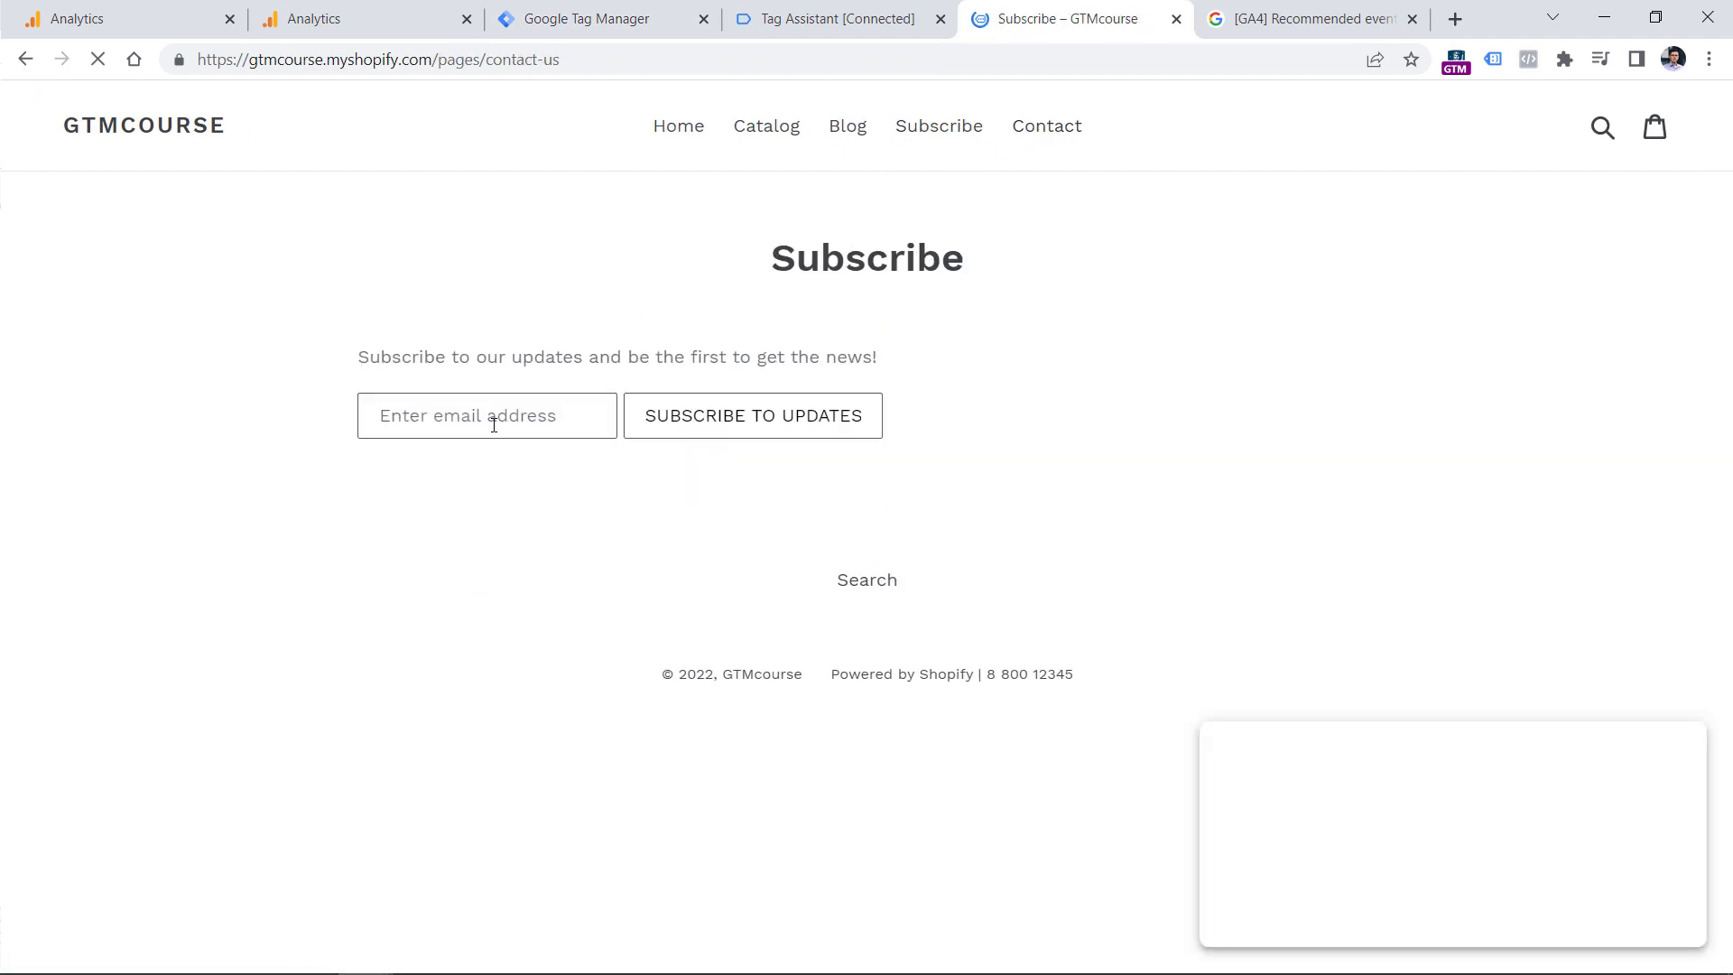
click(485, 422)
text(test@test.com)
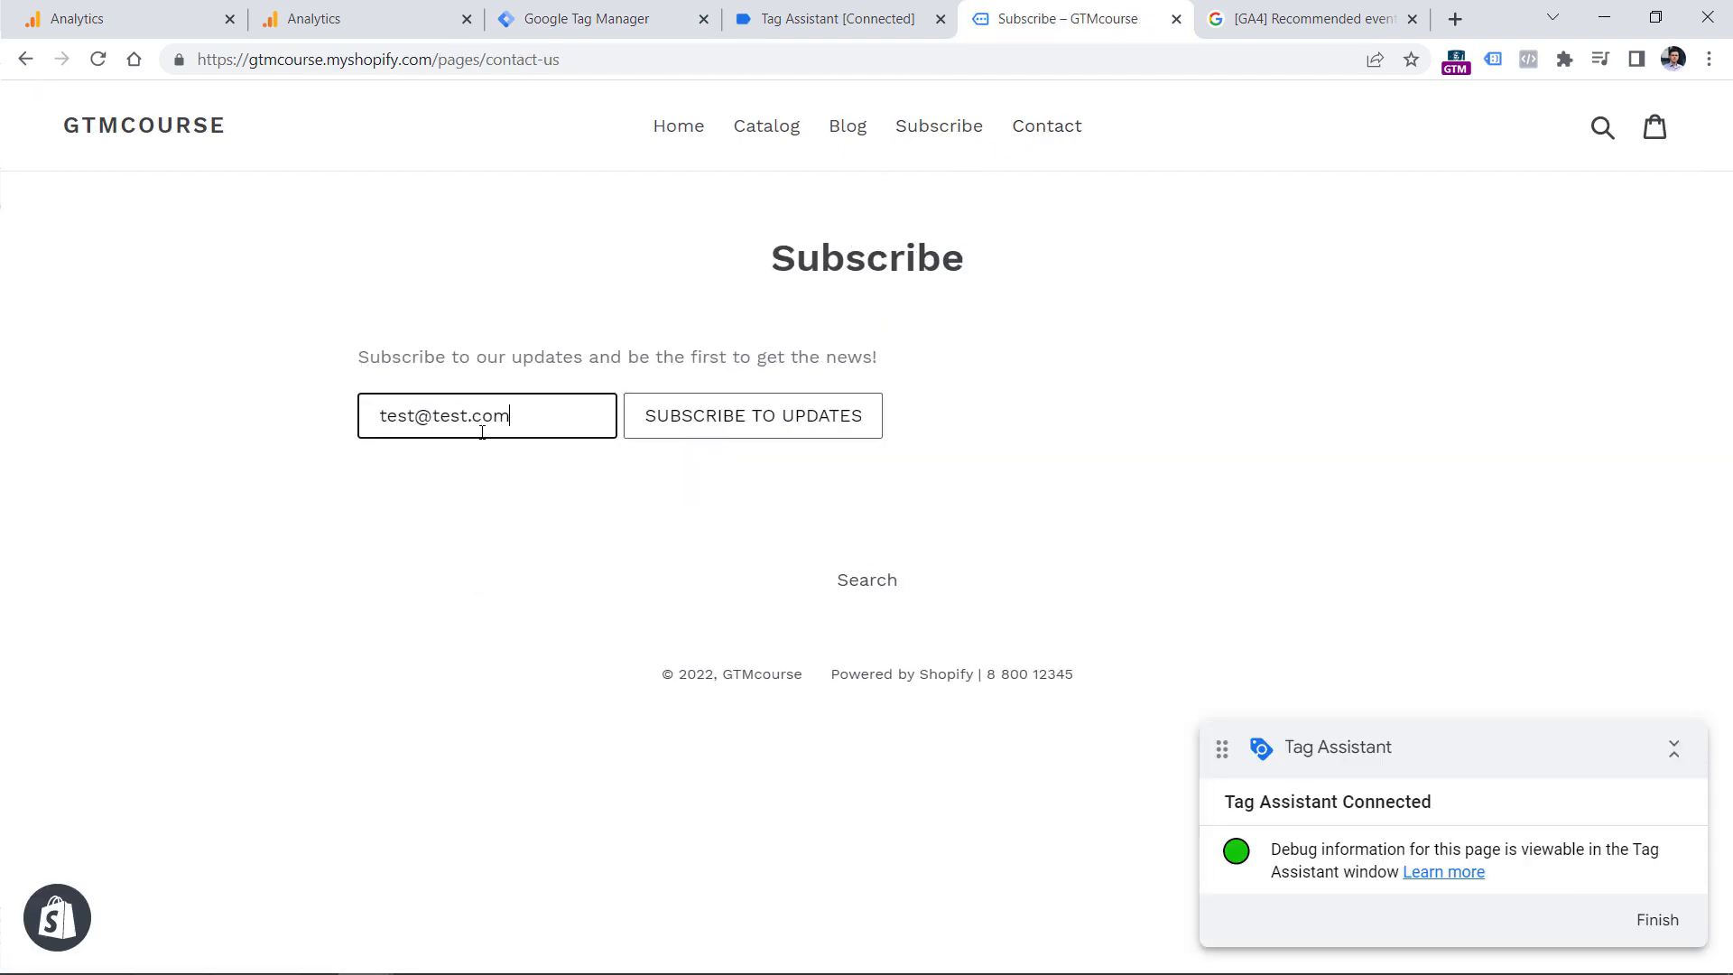
click(748, 415)
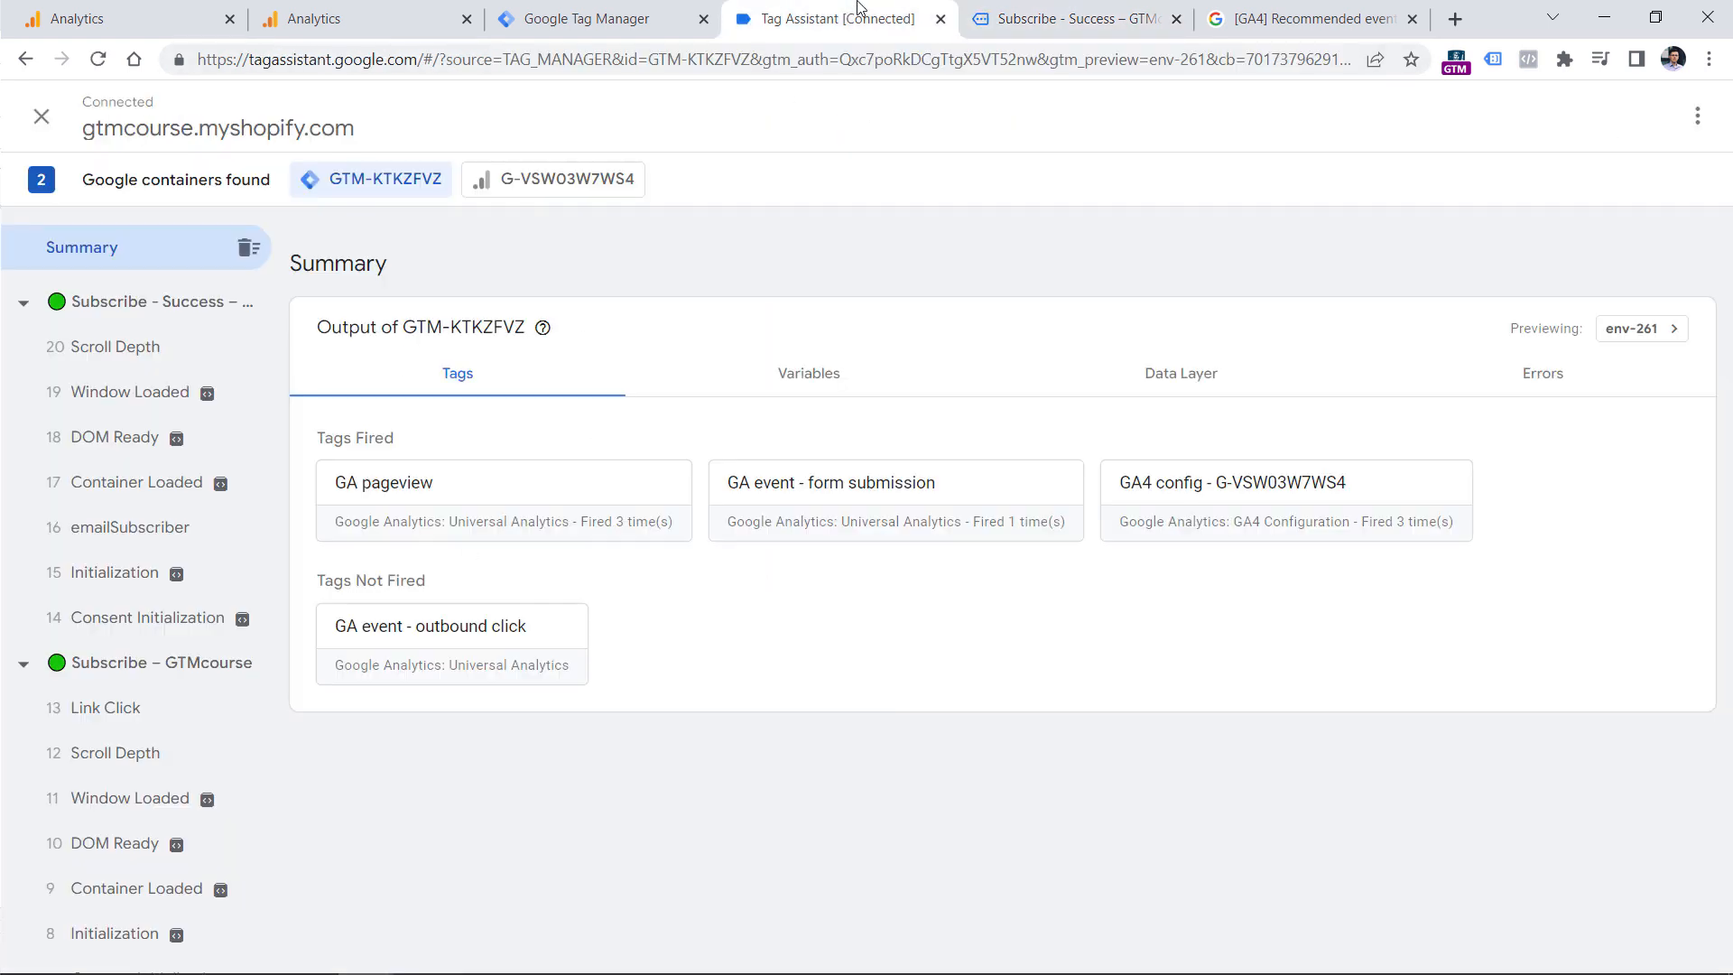
In Tag Assistant, expand the emailSubscriber event's API call and examine its form_name and value parameters.
click(848, 18)
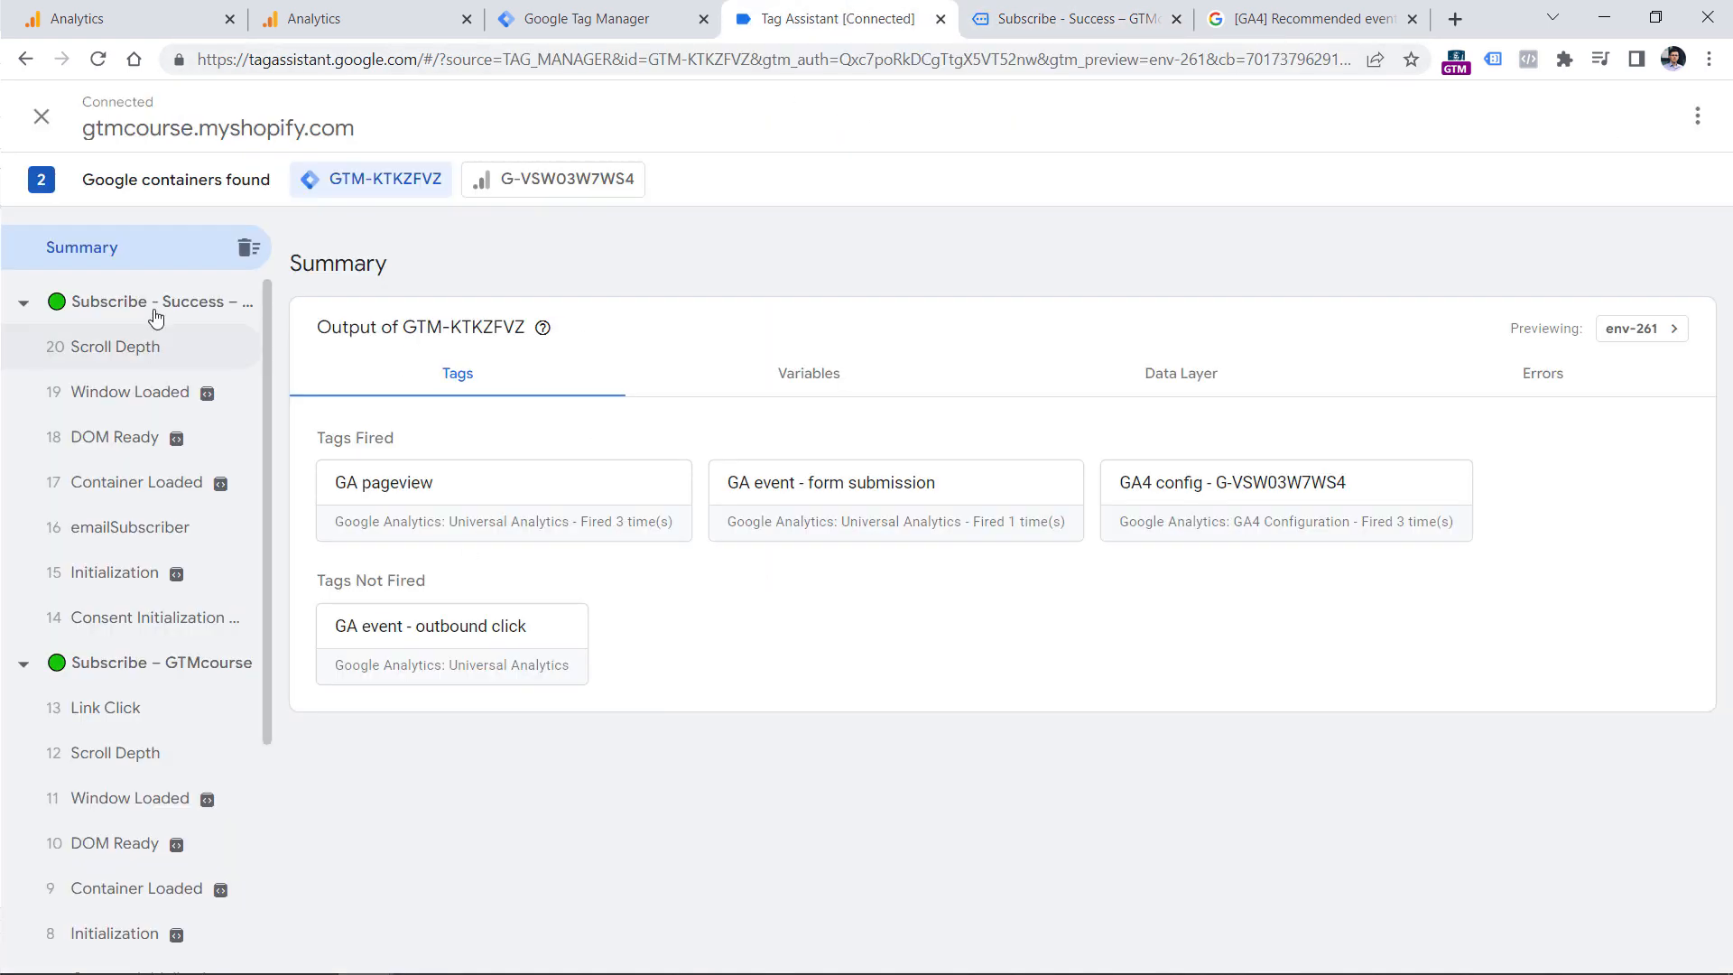
click(136, 532)
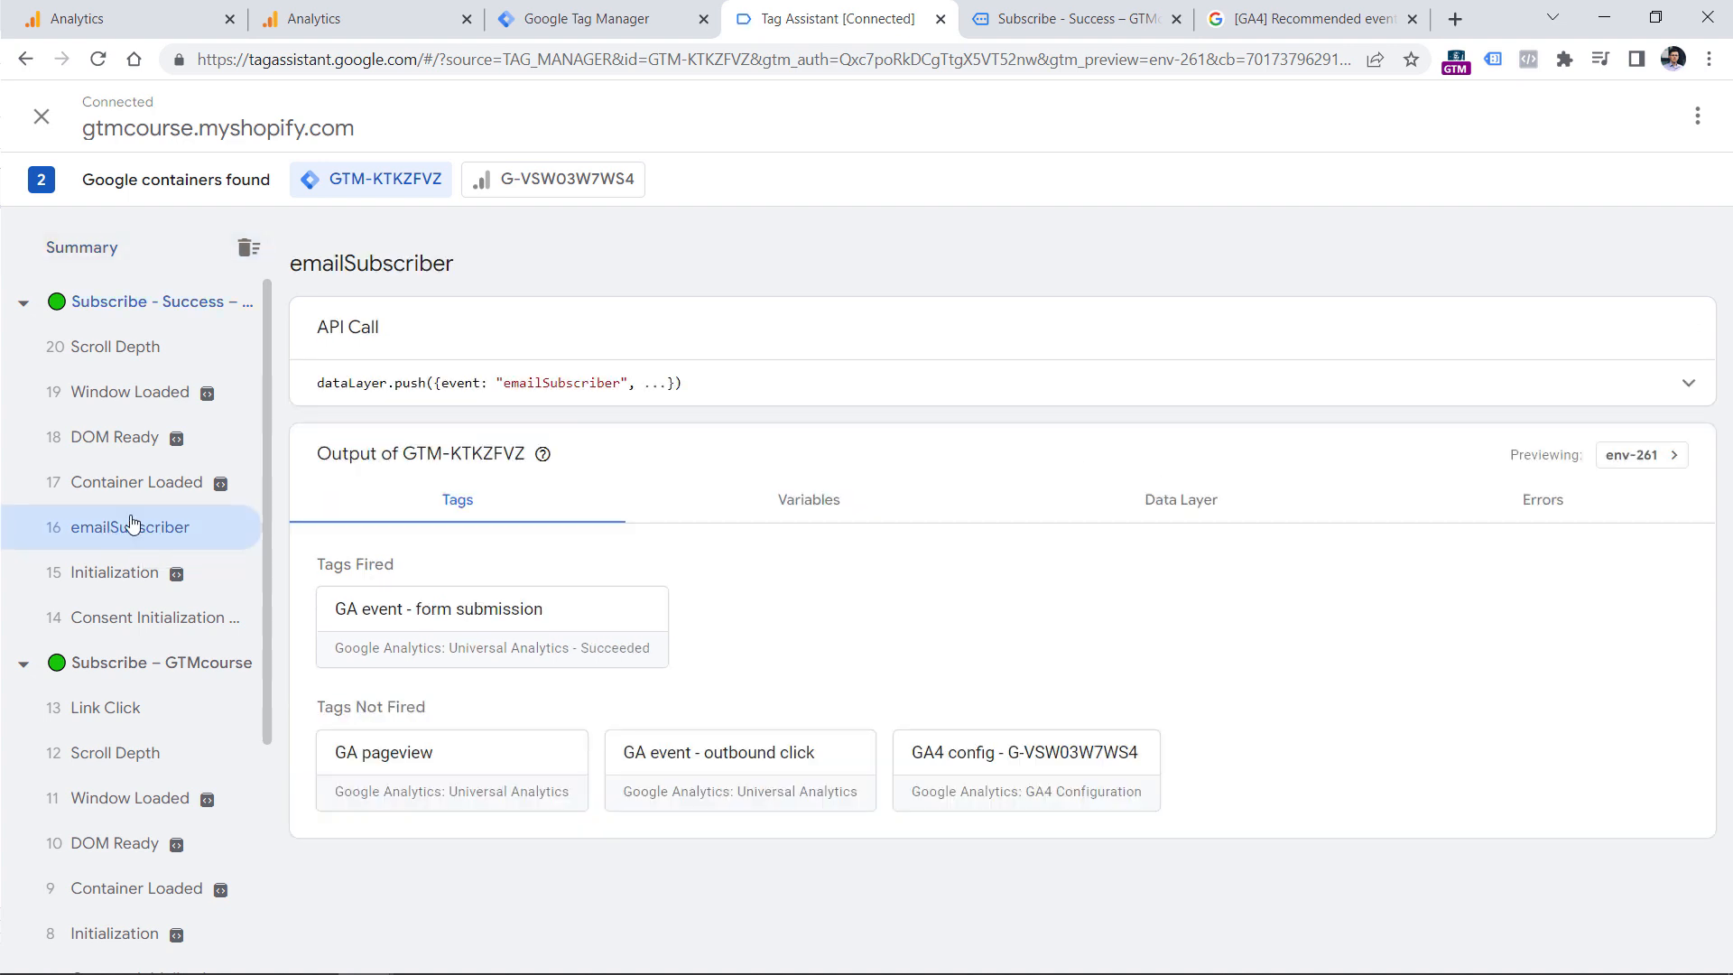
click(1670, 383)
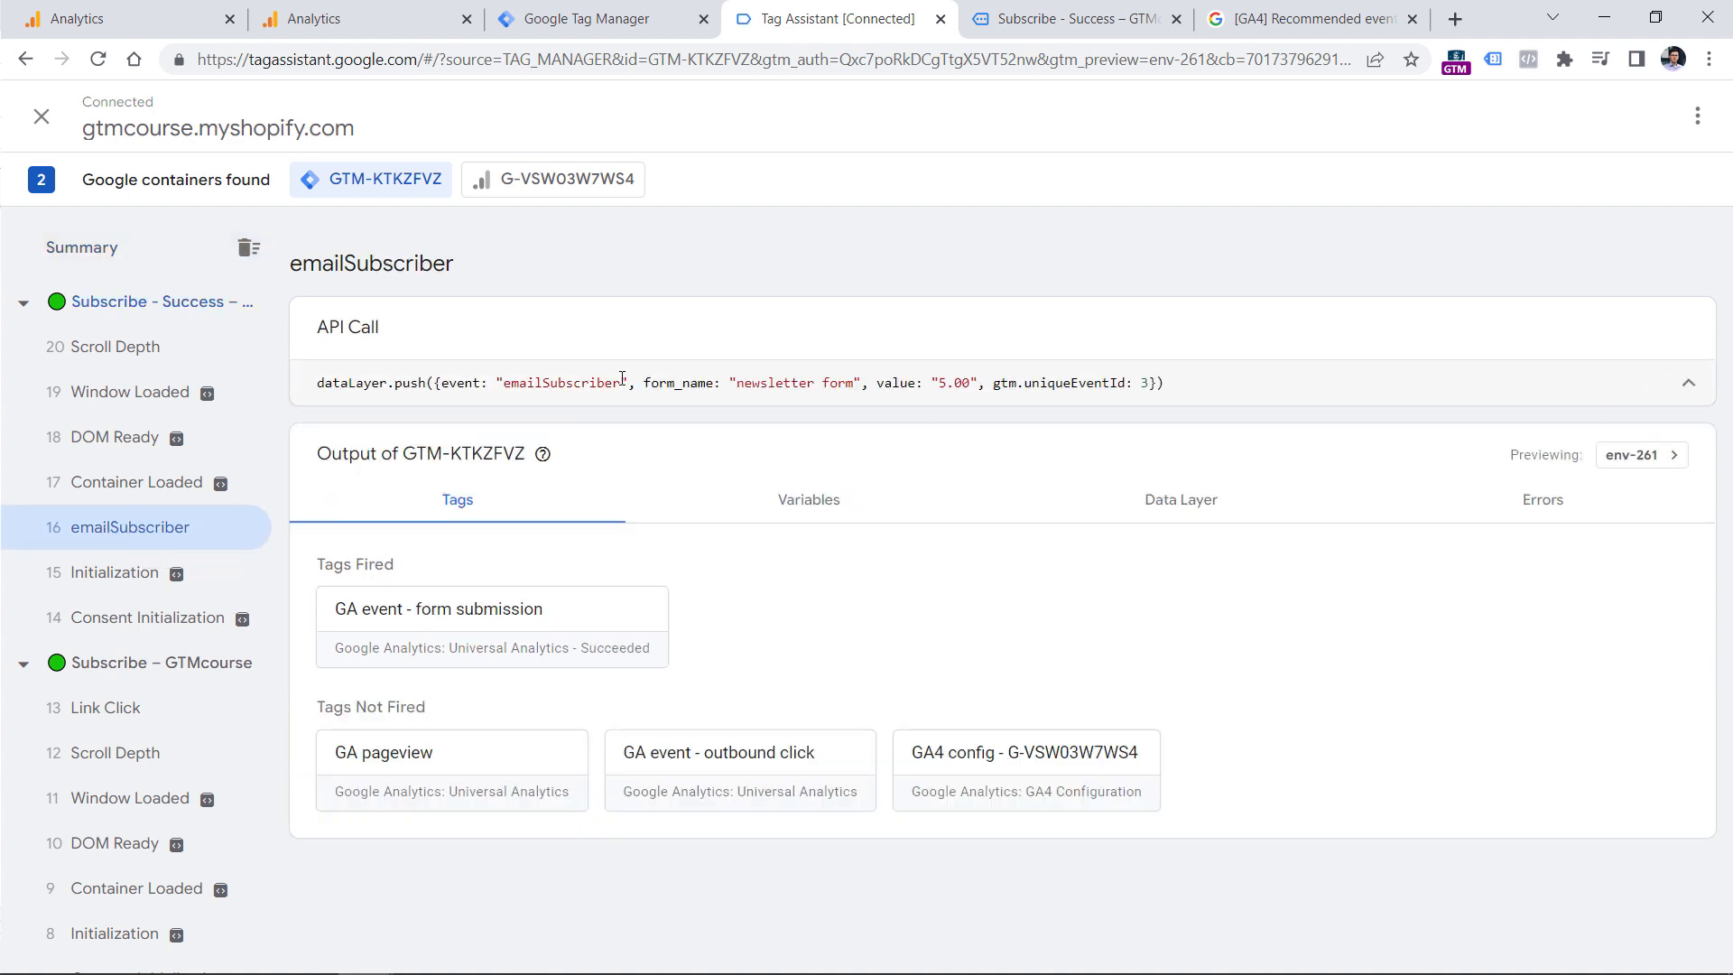
double_click(677, 385)
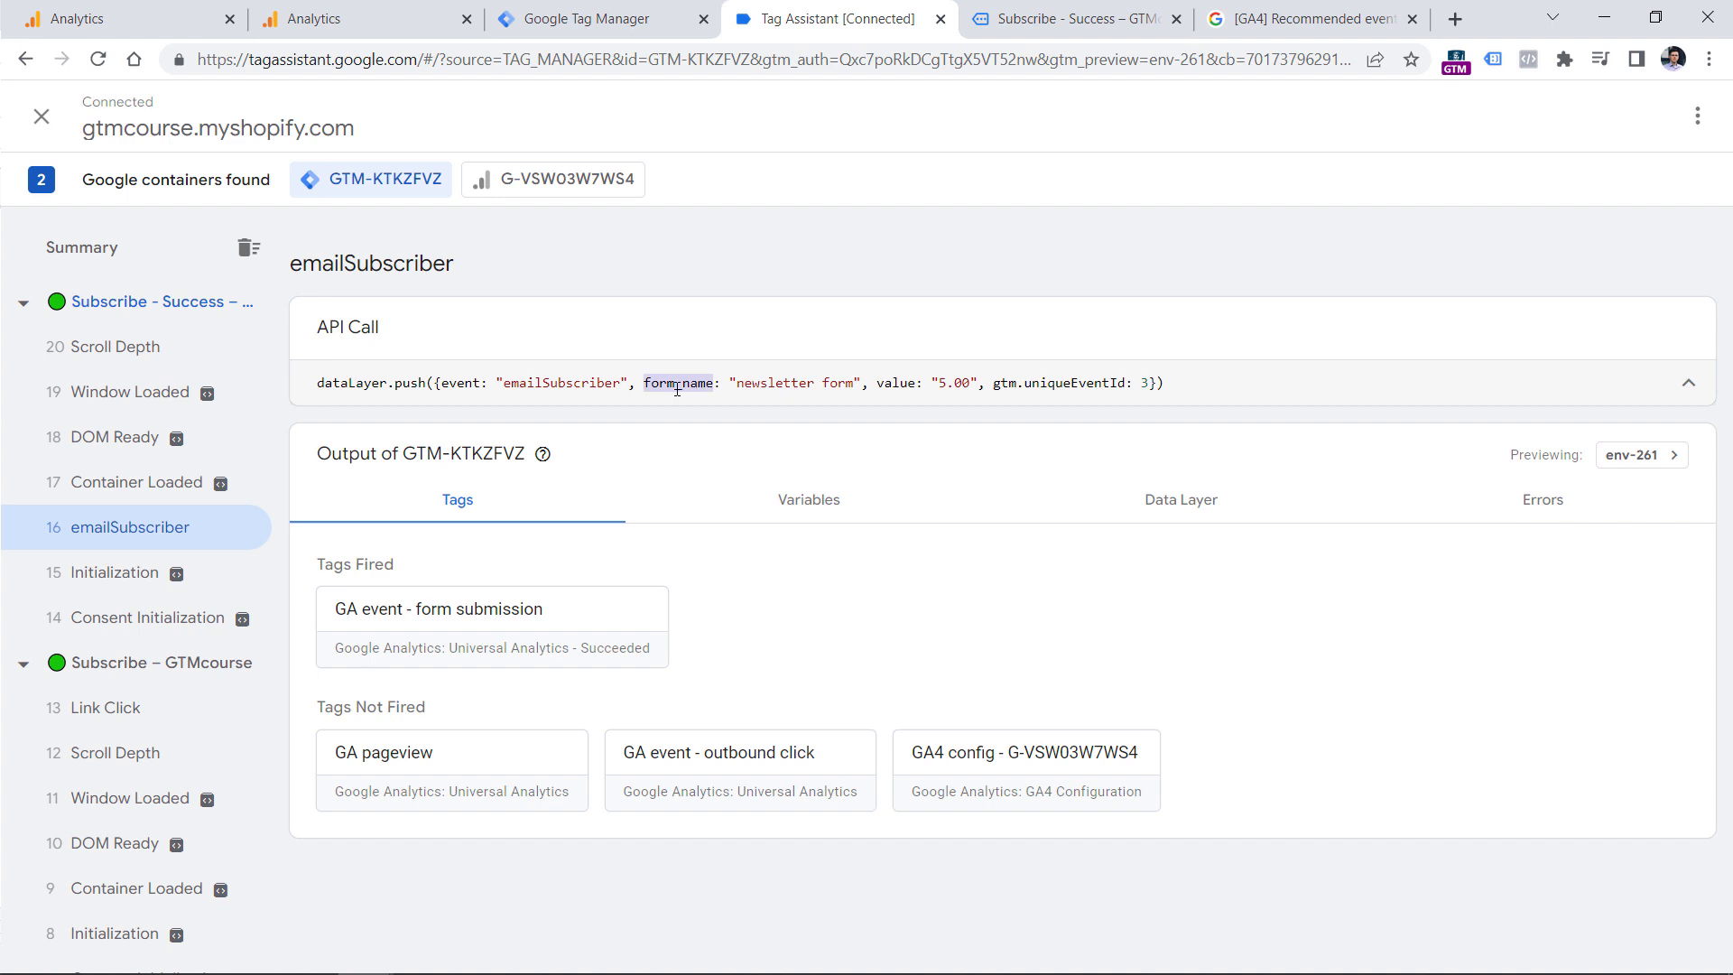
double_click(900, 383)
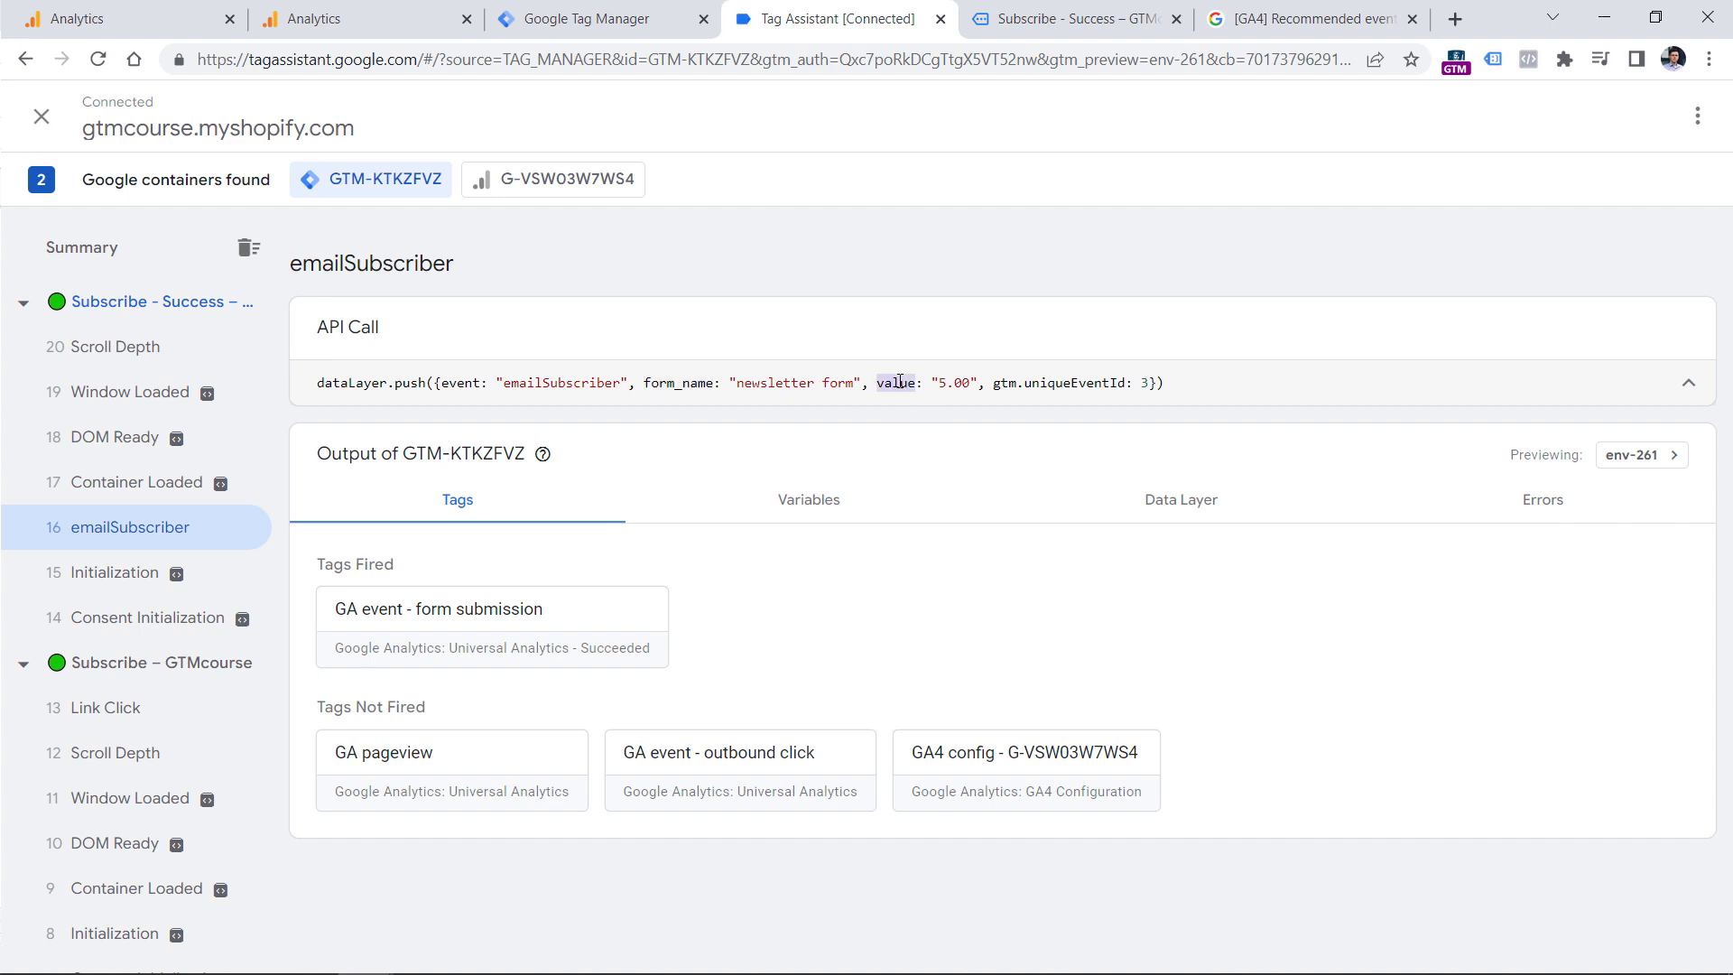
double_click(672, 385)
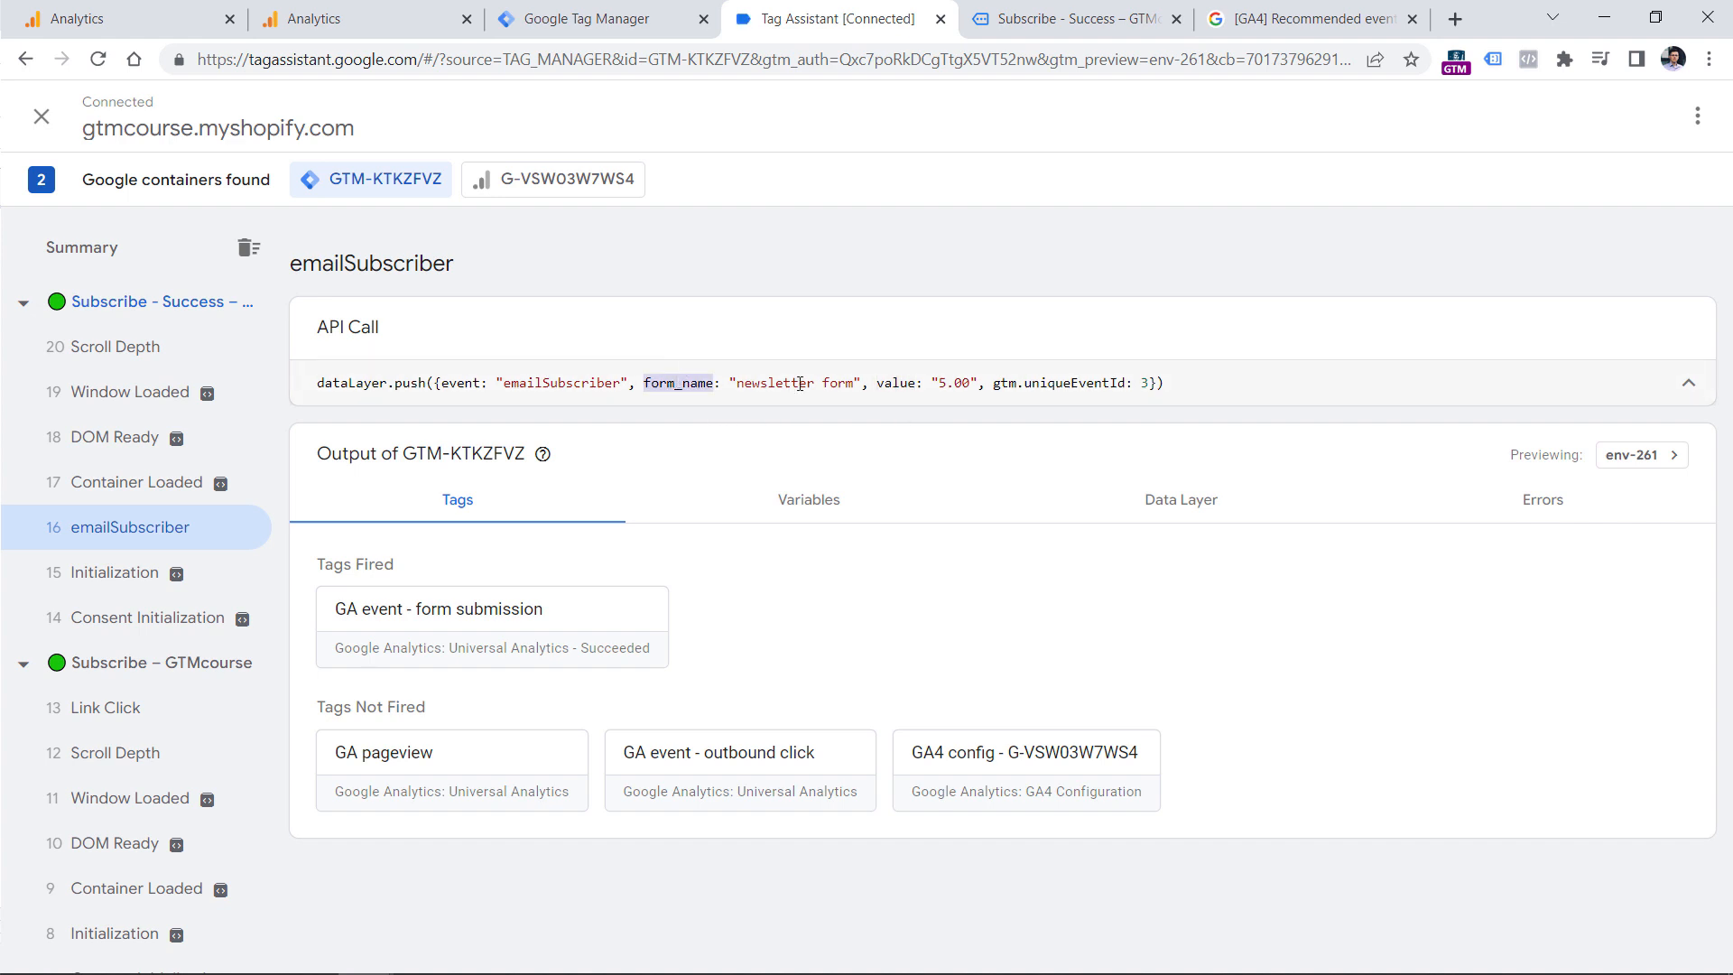
double_click(895, 382)
Review the "GA event - form submission" tag in Tag Manager, then examine its Category, Action and Value in Tag Assistant's emailSubscriber event.
click(596, 18)
click(446, 380)
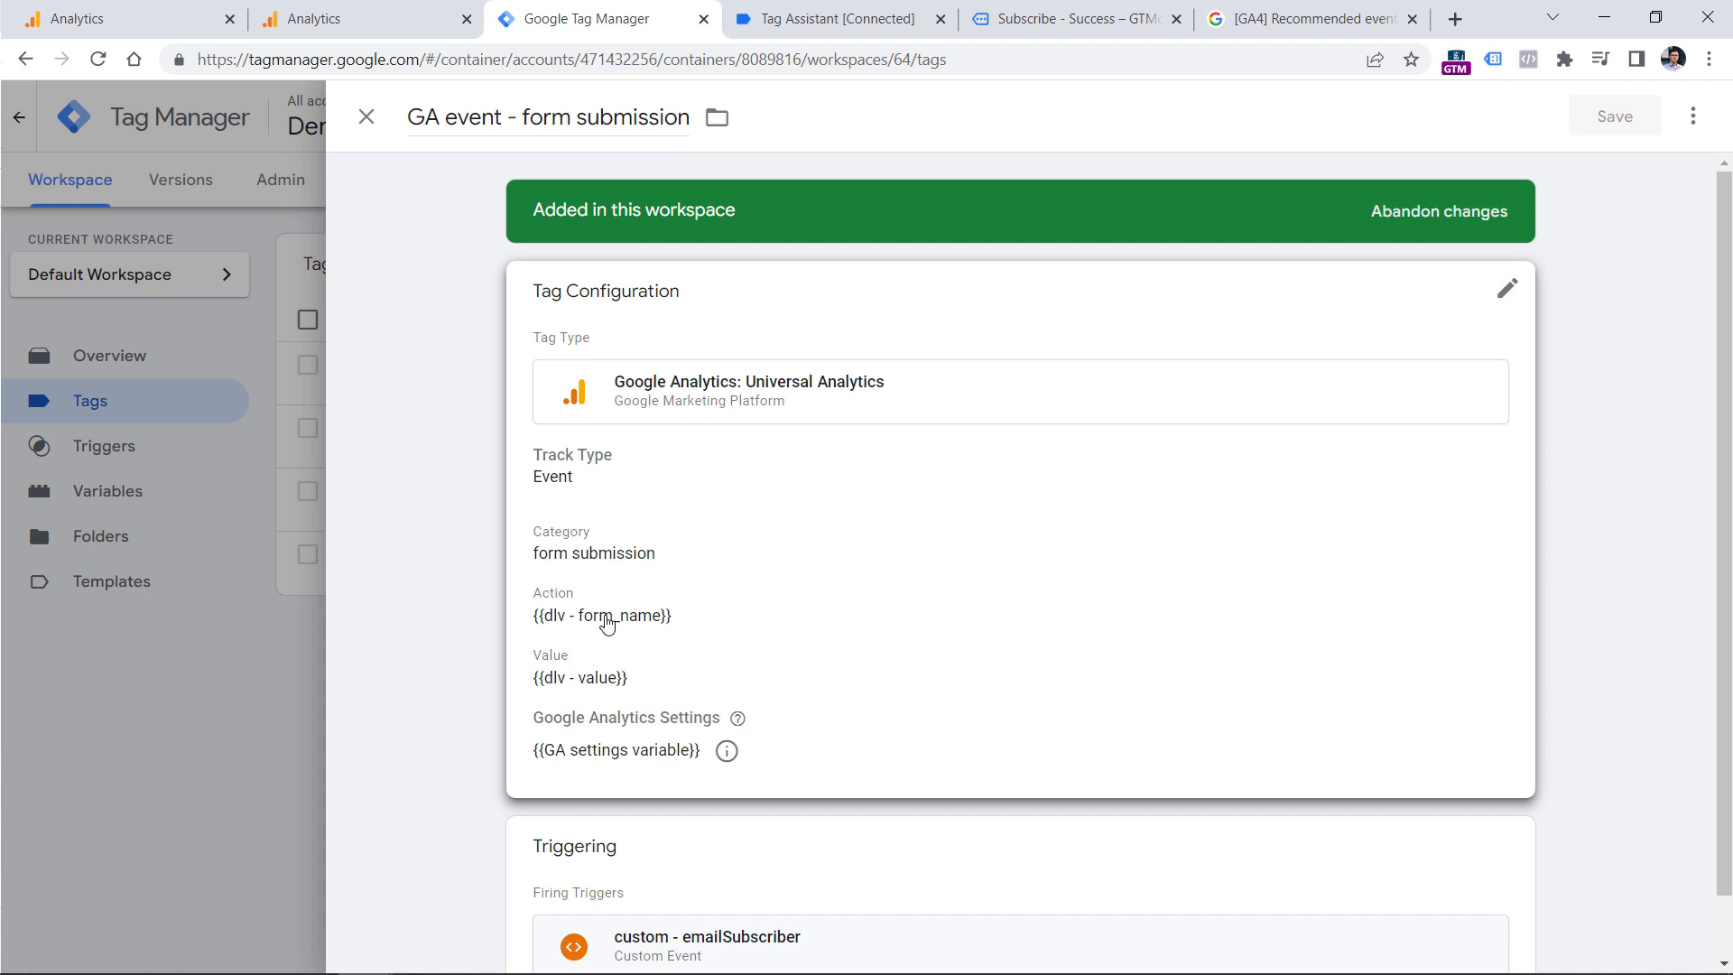
key(ctrl+Tab)
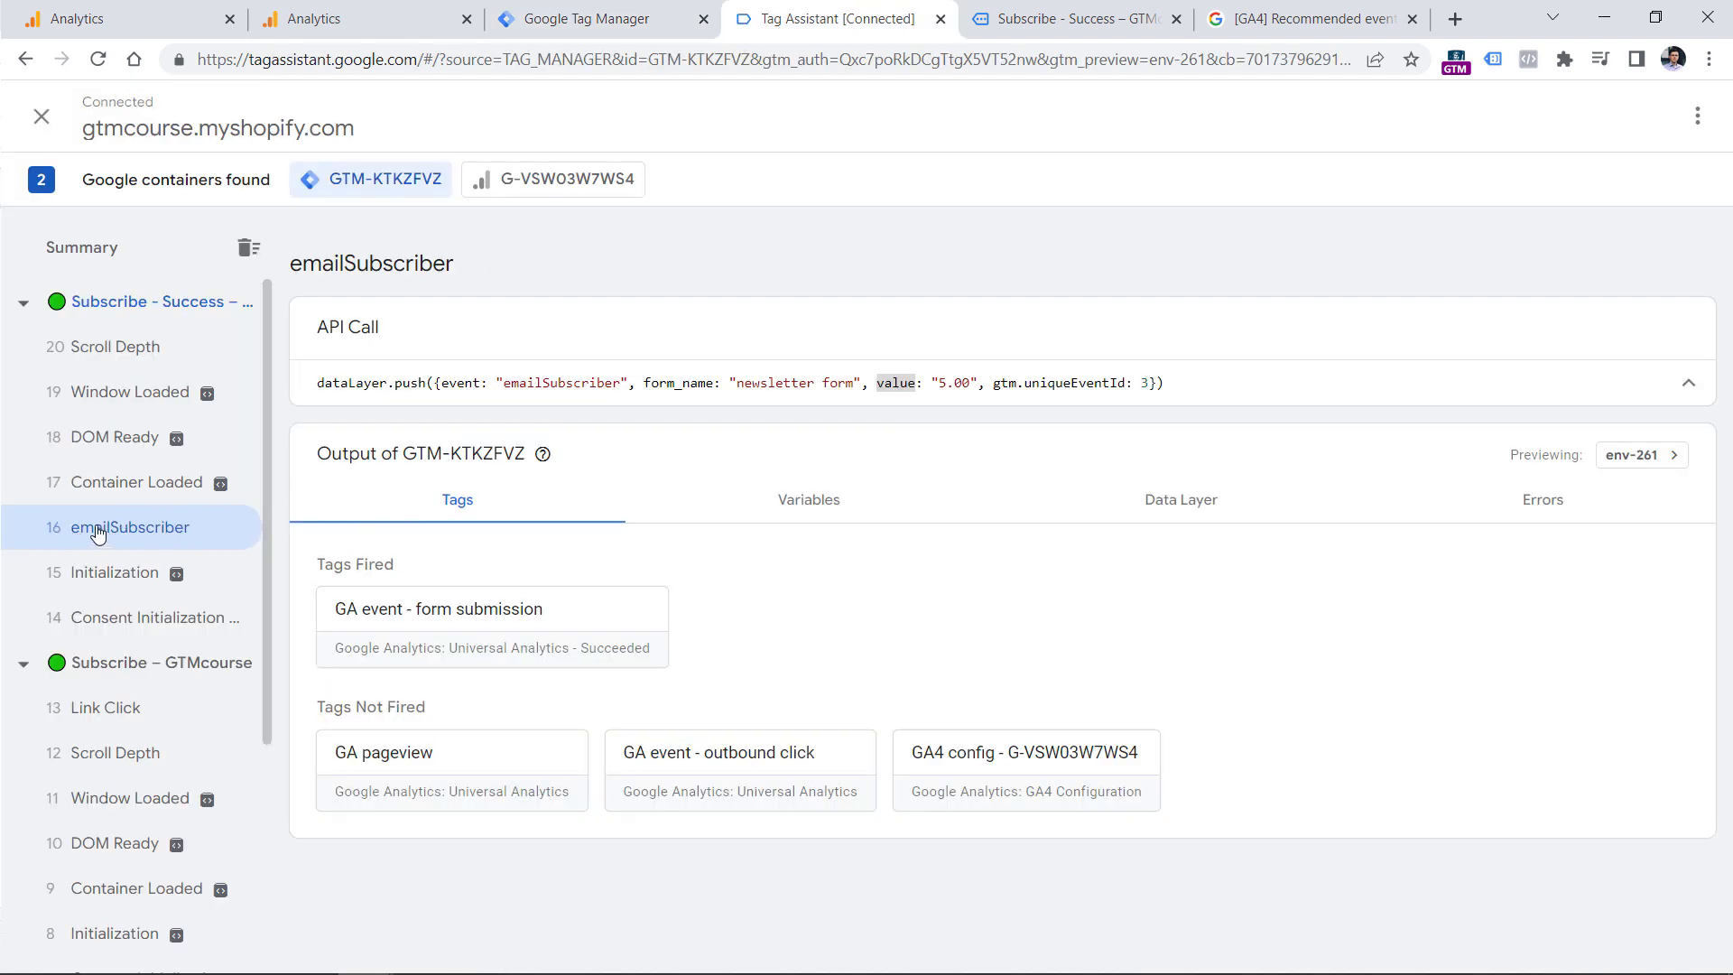
click(487, 629)
click(802, 566)
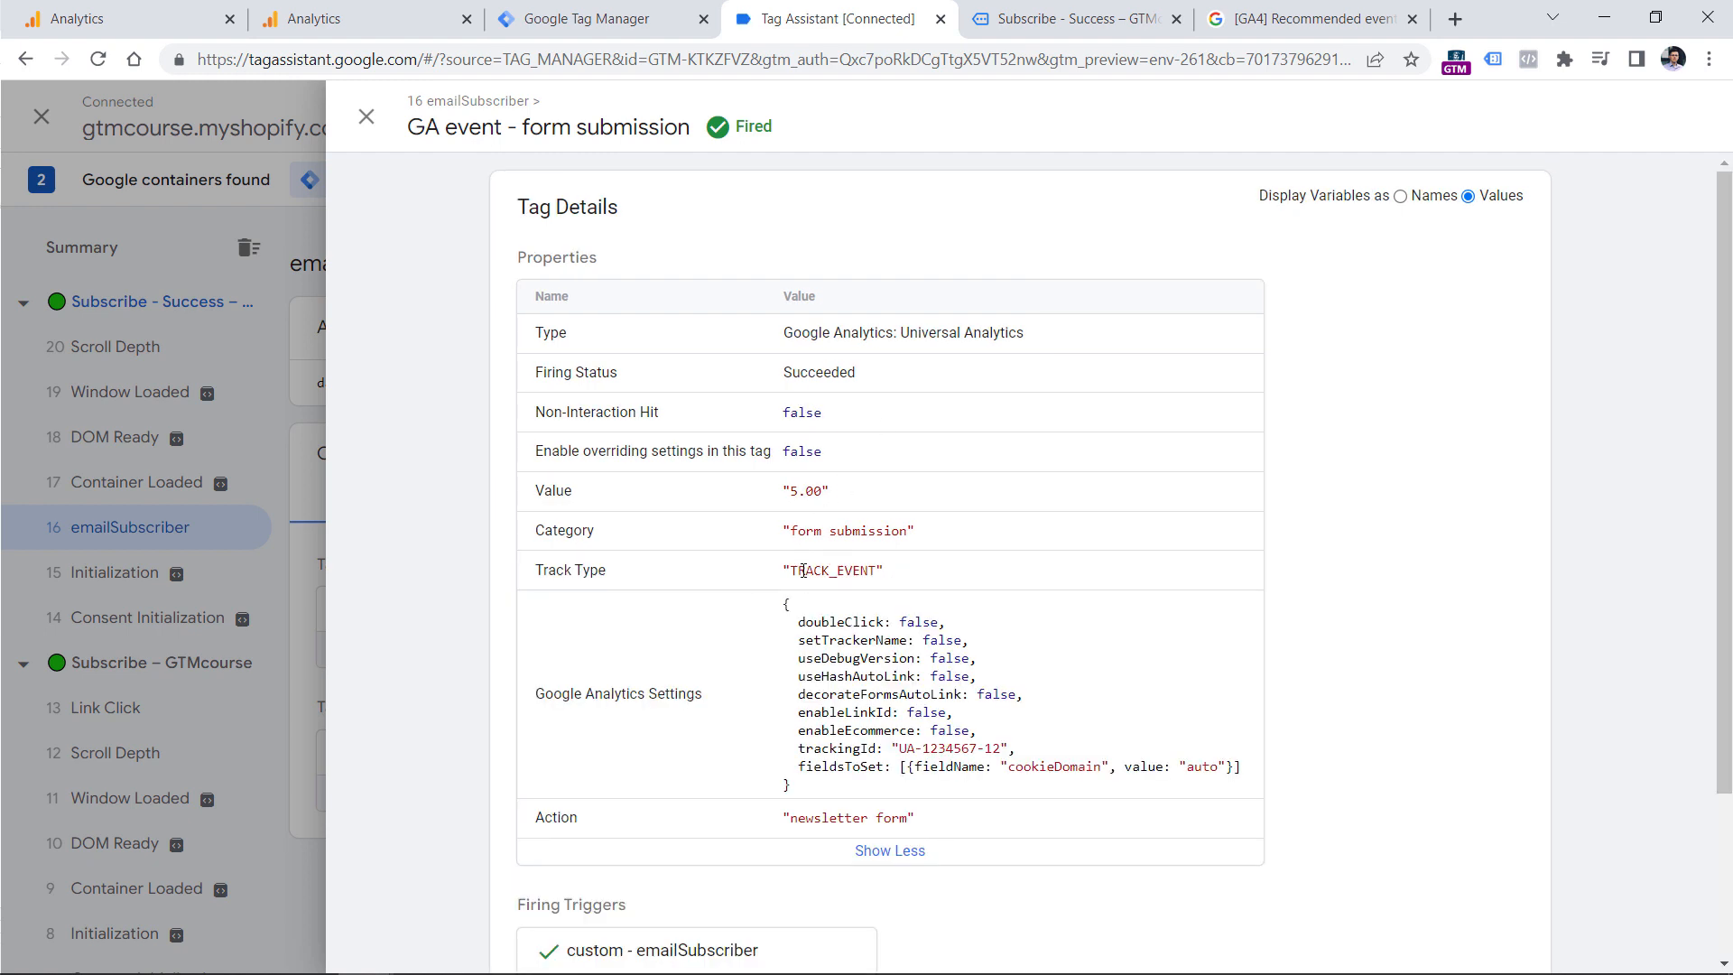
drag(557, 547, 905, 536)
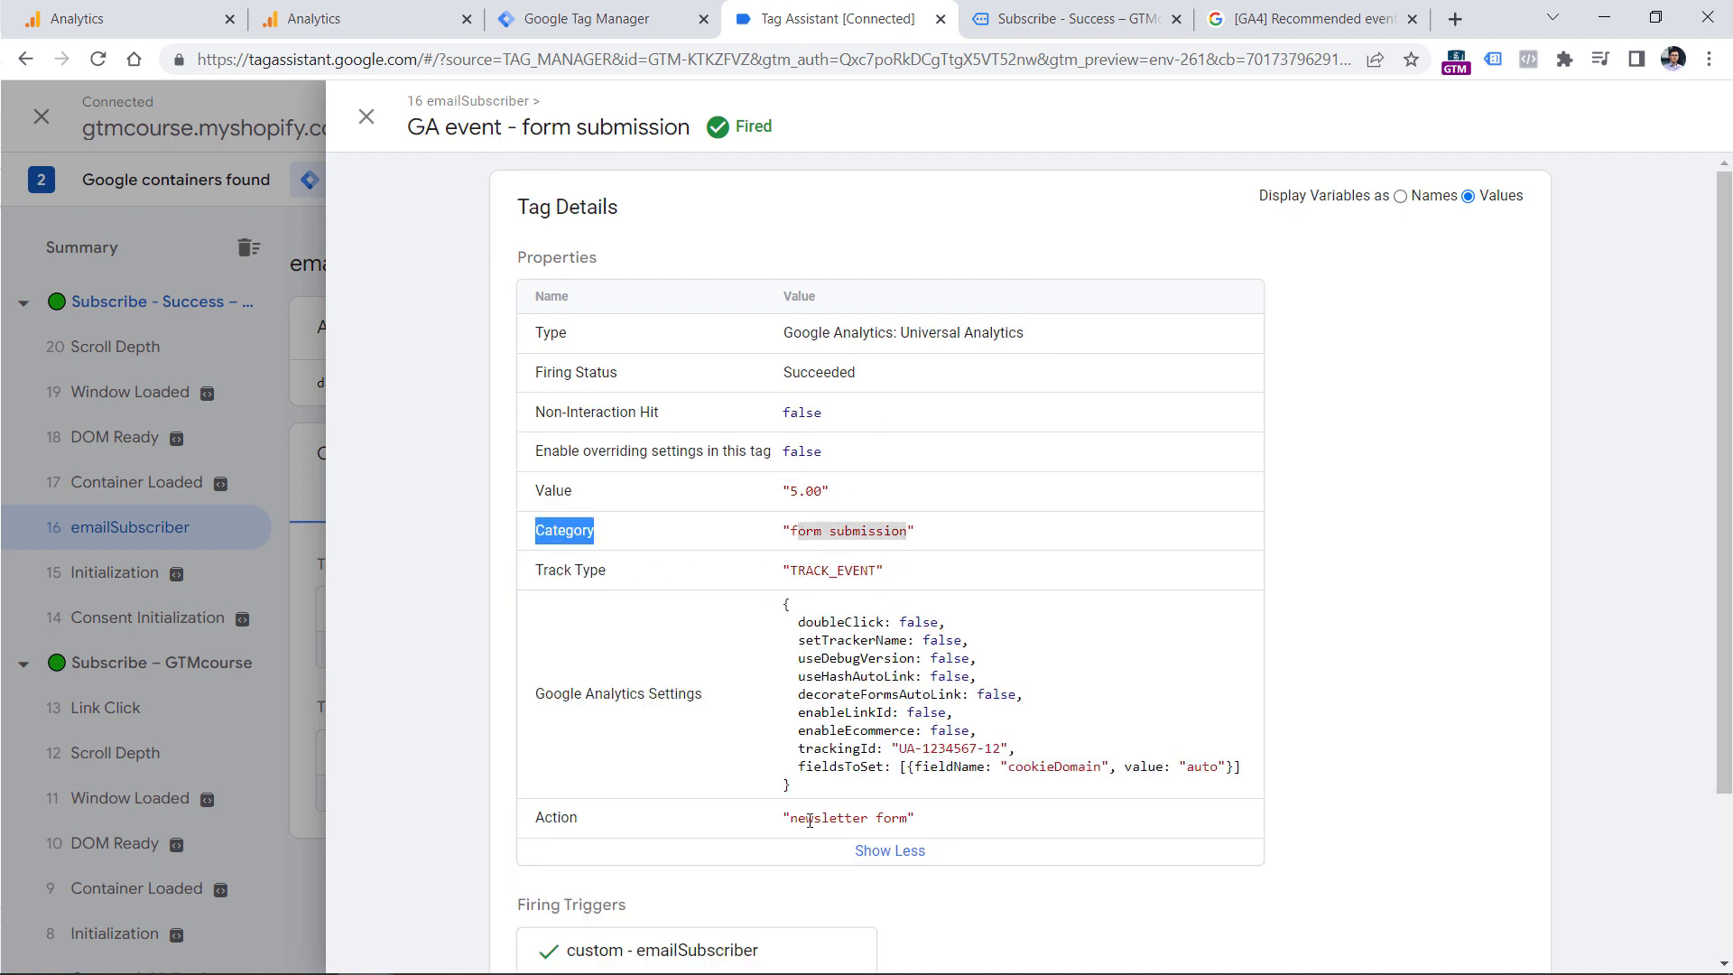
drag(790, 819, 910, 818)
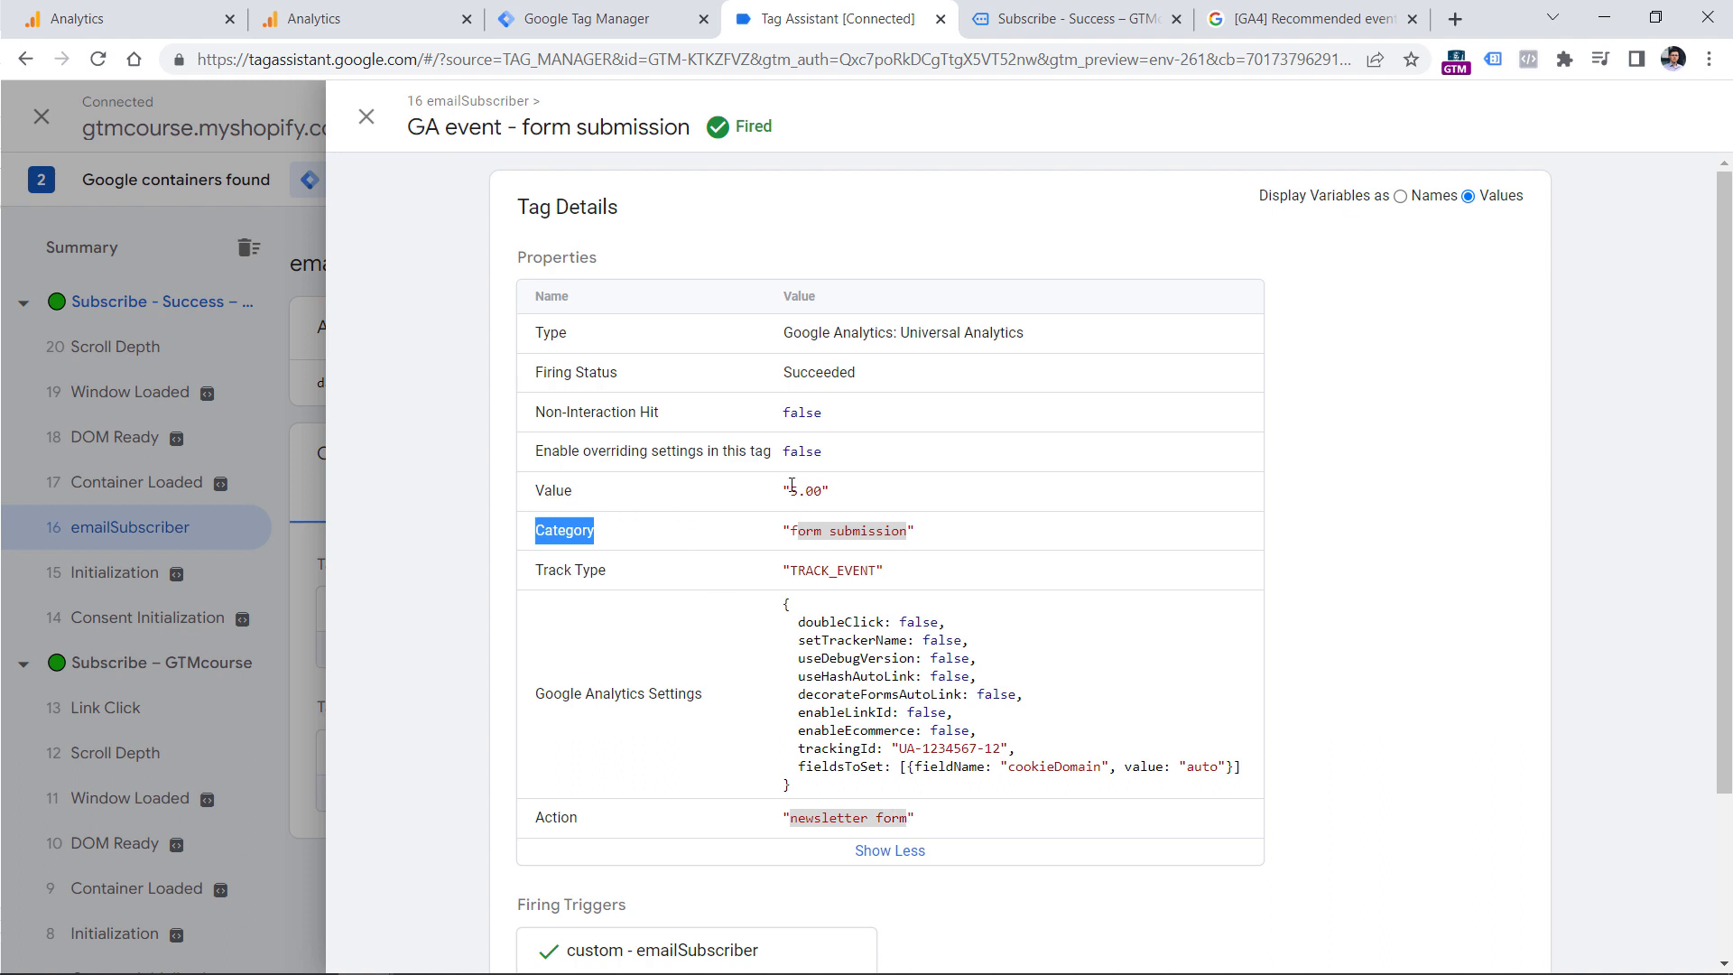
drag(792, 485, 826, 490)
Back in Tag Manager, create a new tag of type Google Analytics: GA4 Event.
click(623, 18)
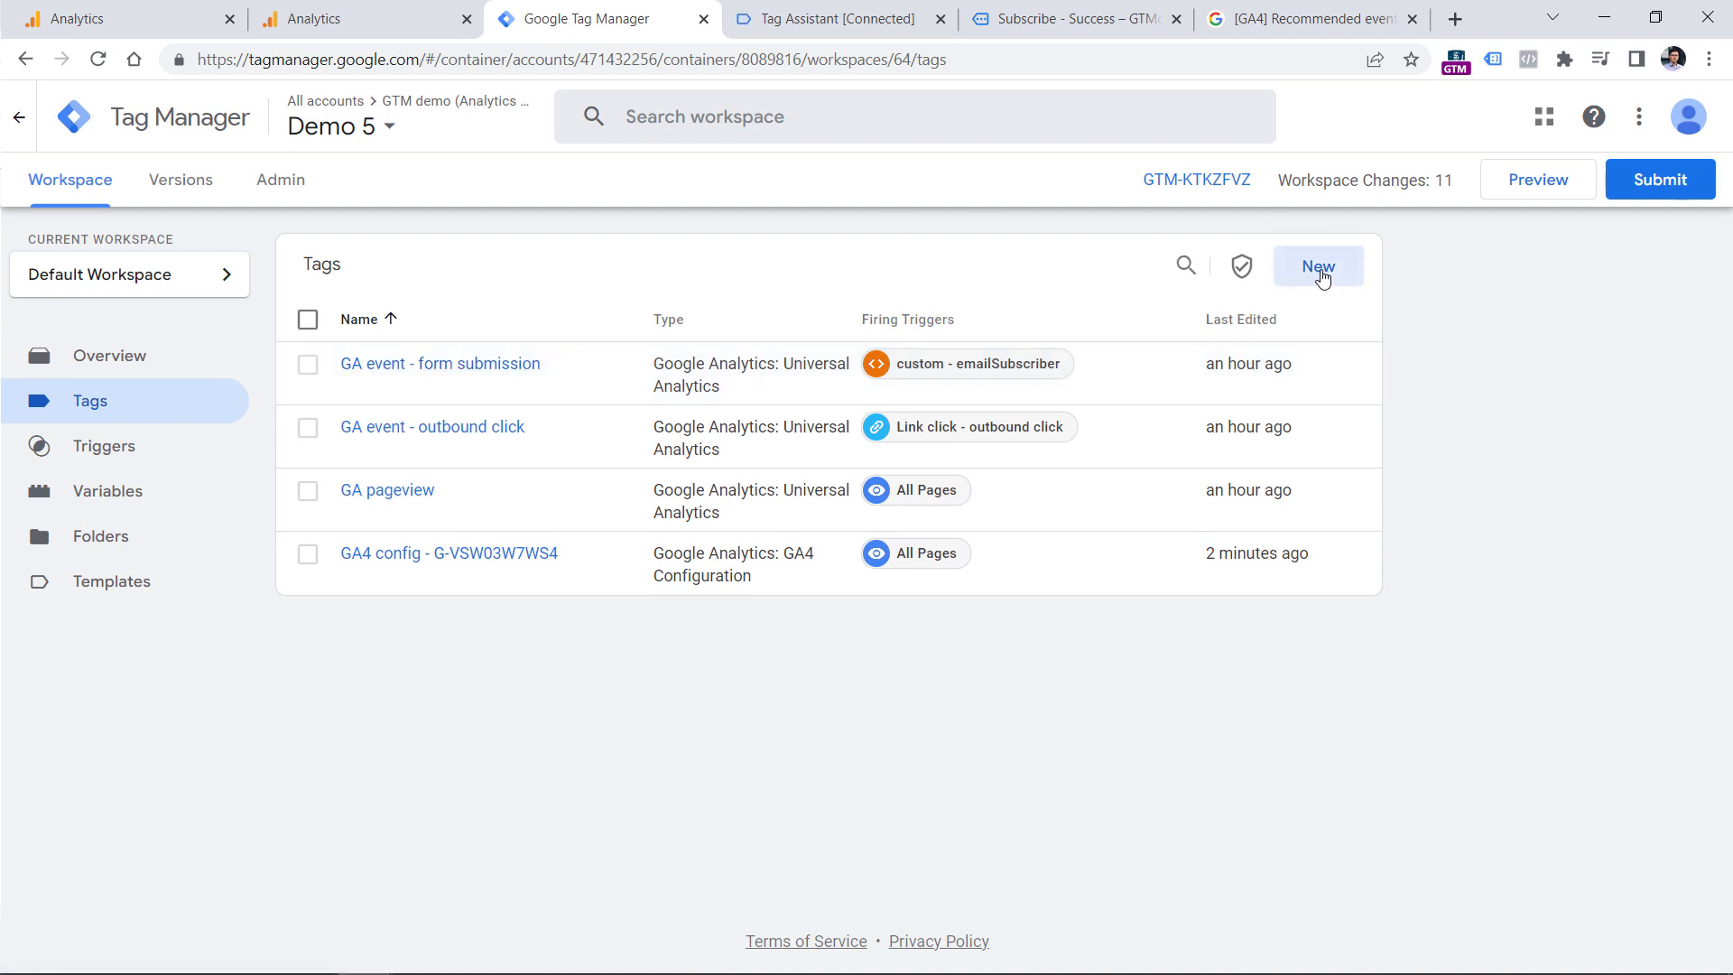
click(1318, 276)
click(642, 289)
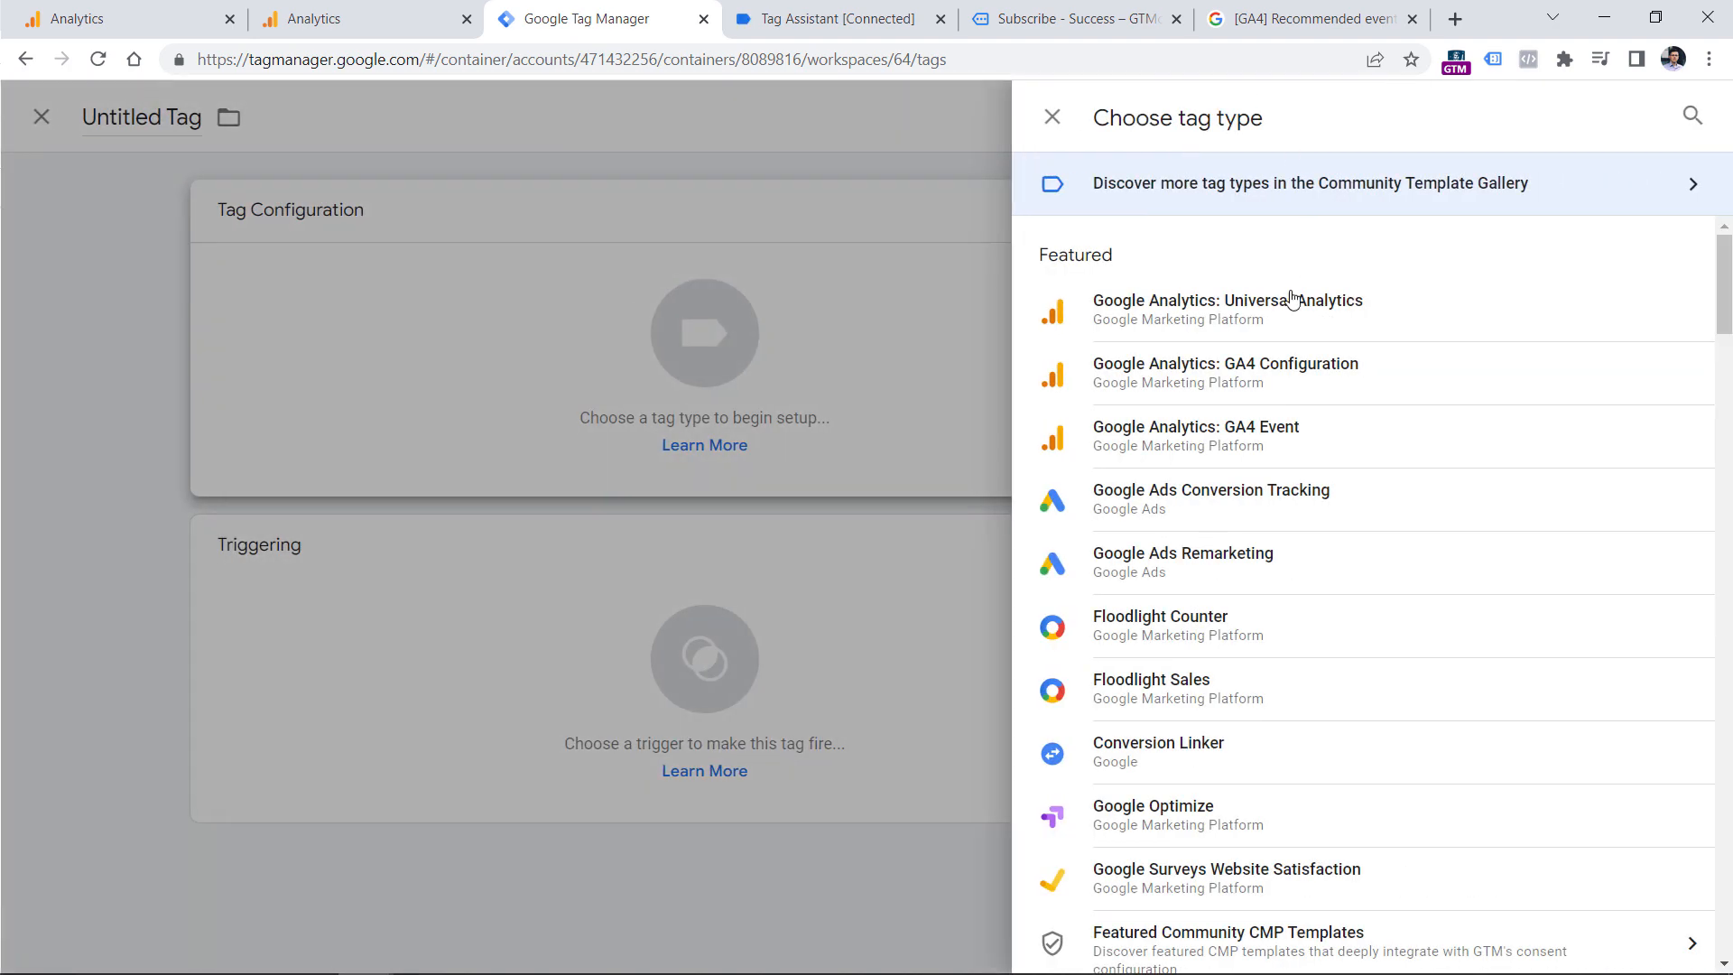
click(1218, 439)
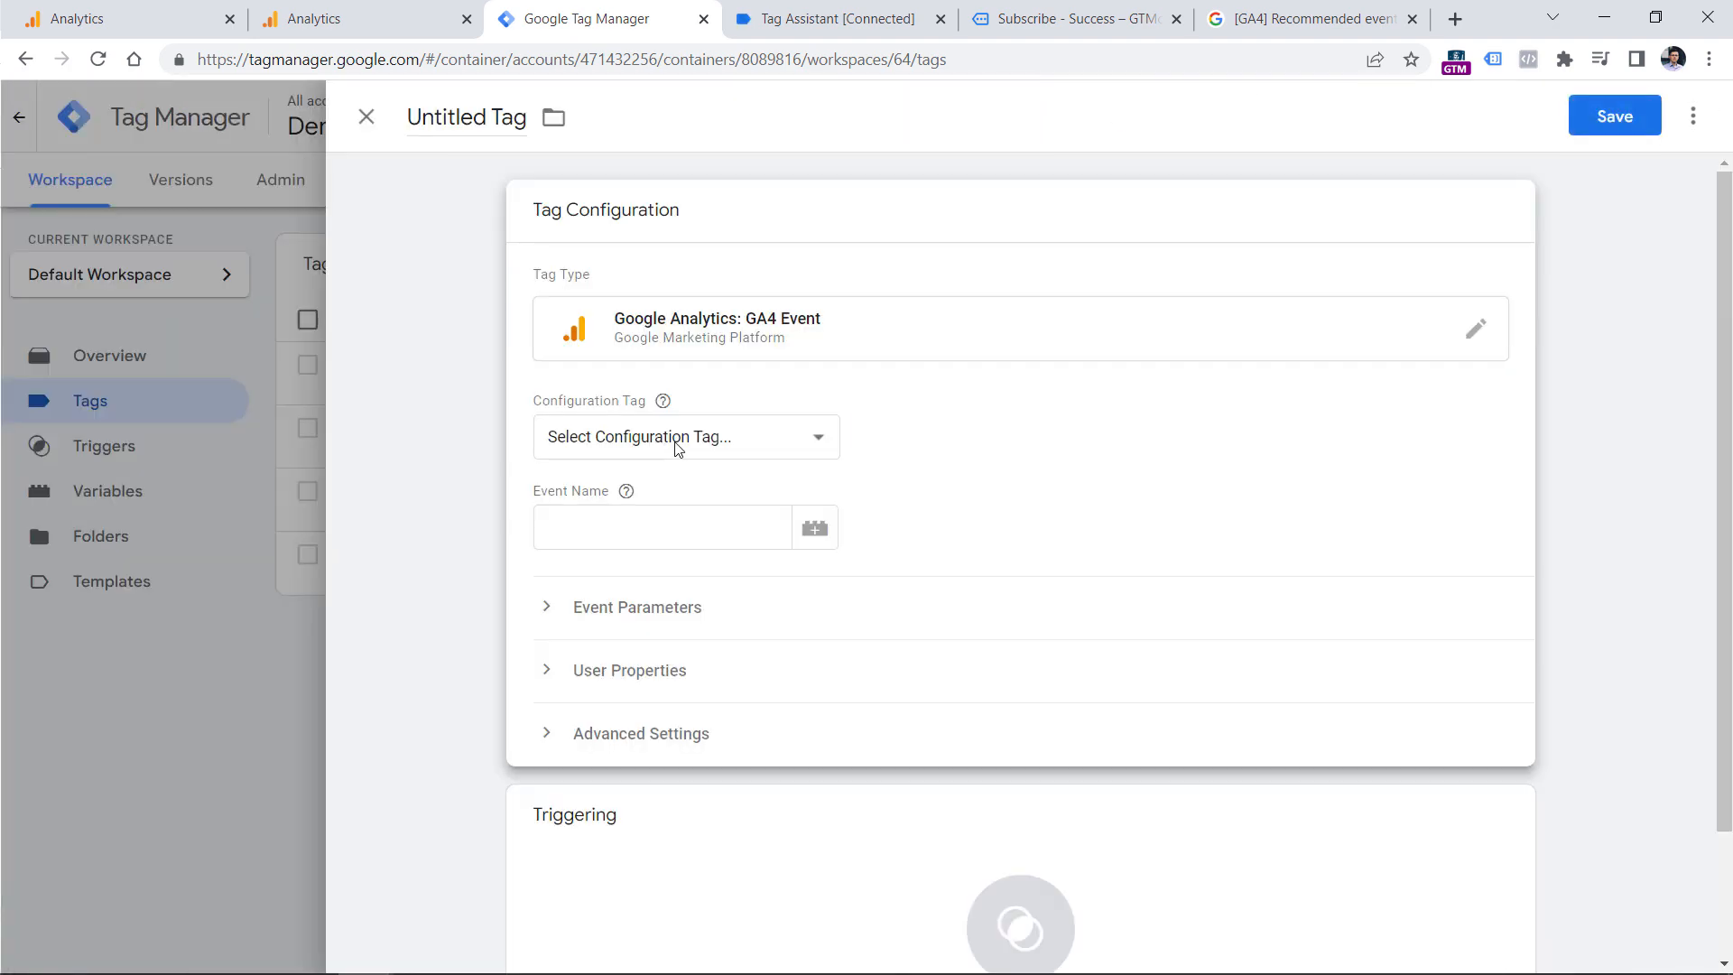
Set the configuration tag to "GA4 config - G-VSW03W7WS4" and the event name to generate_lead, expanding the event parameters.
click(673, 451)
click(627, 413)
click(634, 436)
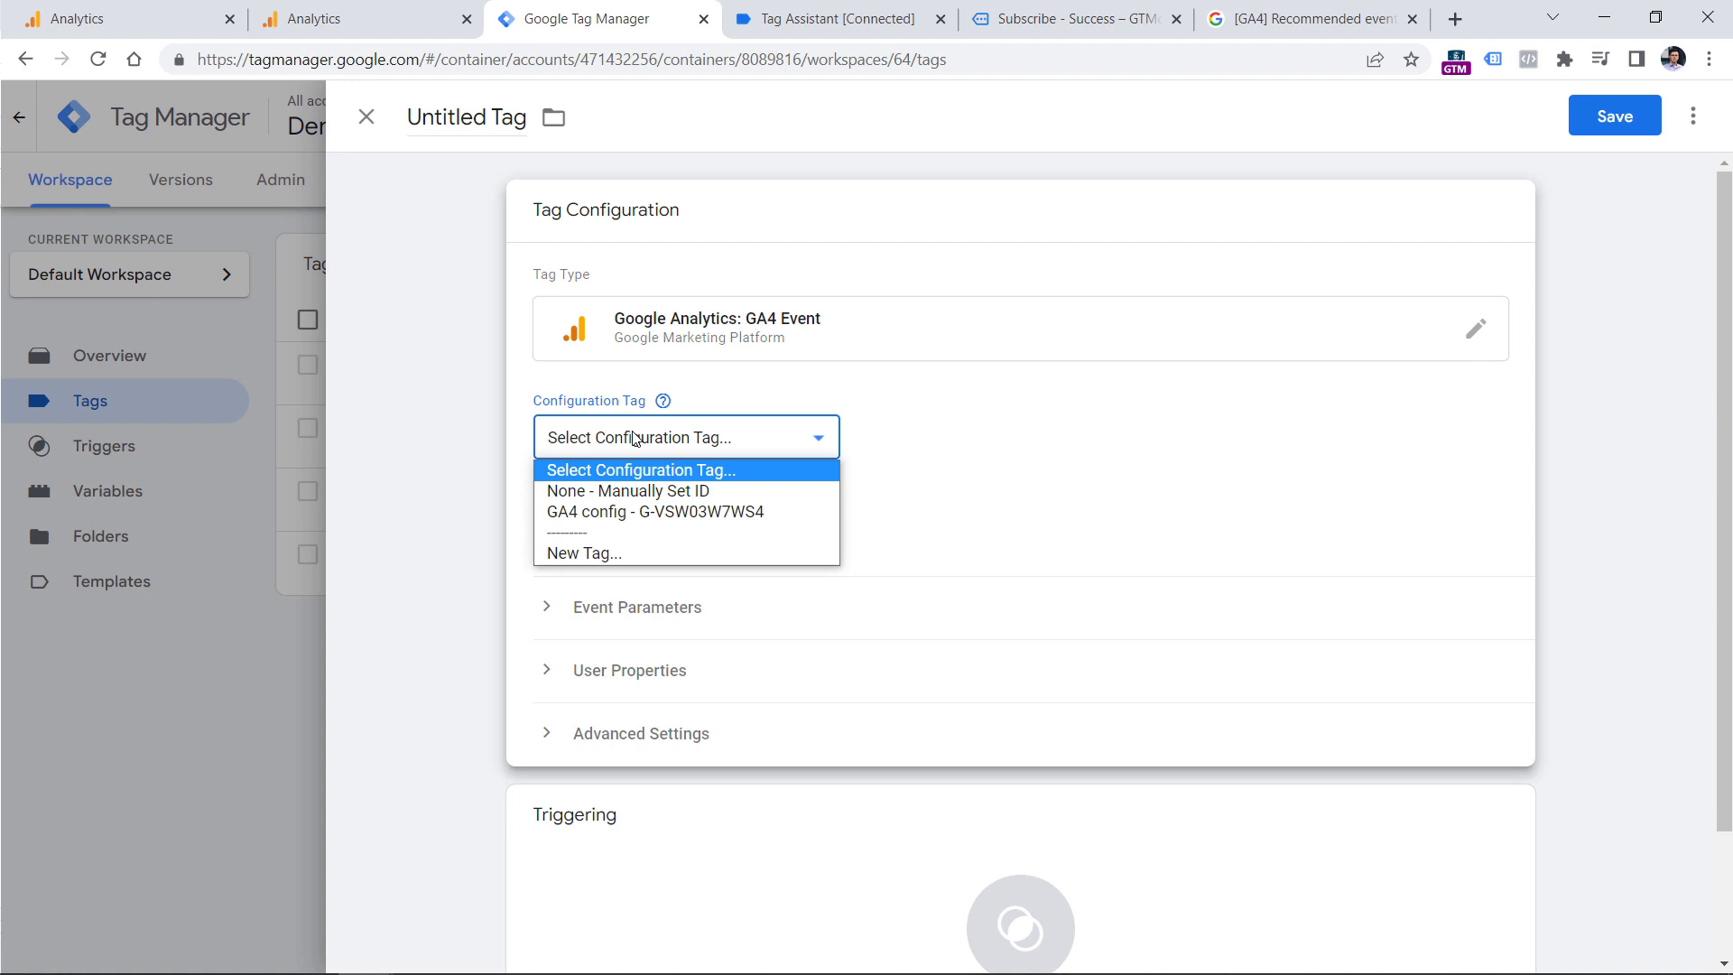
click(670, 521)
click(650, 523)
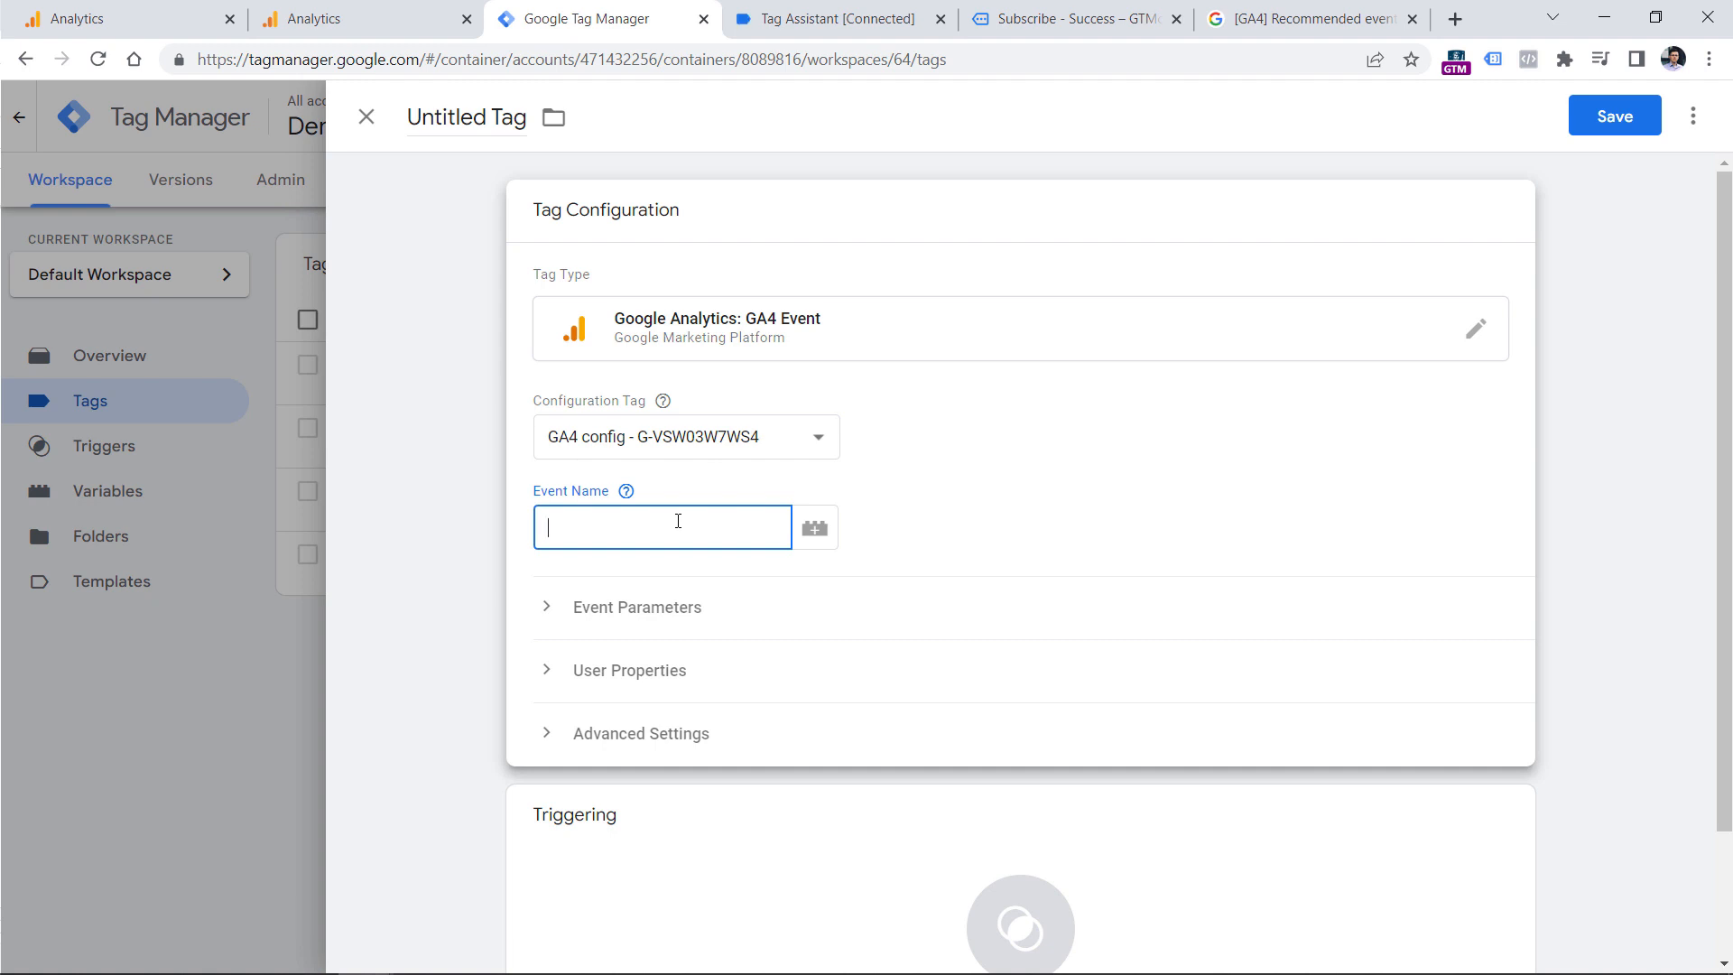
text(generate_lead)
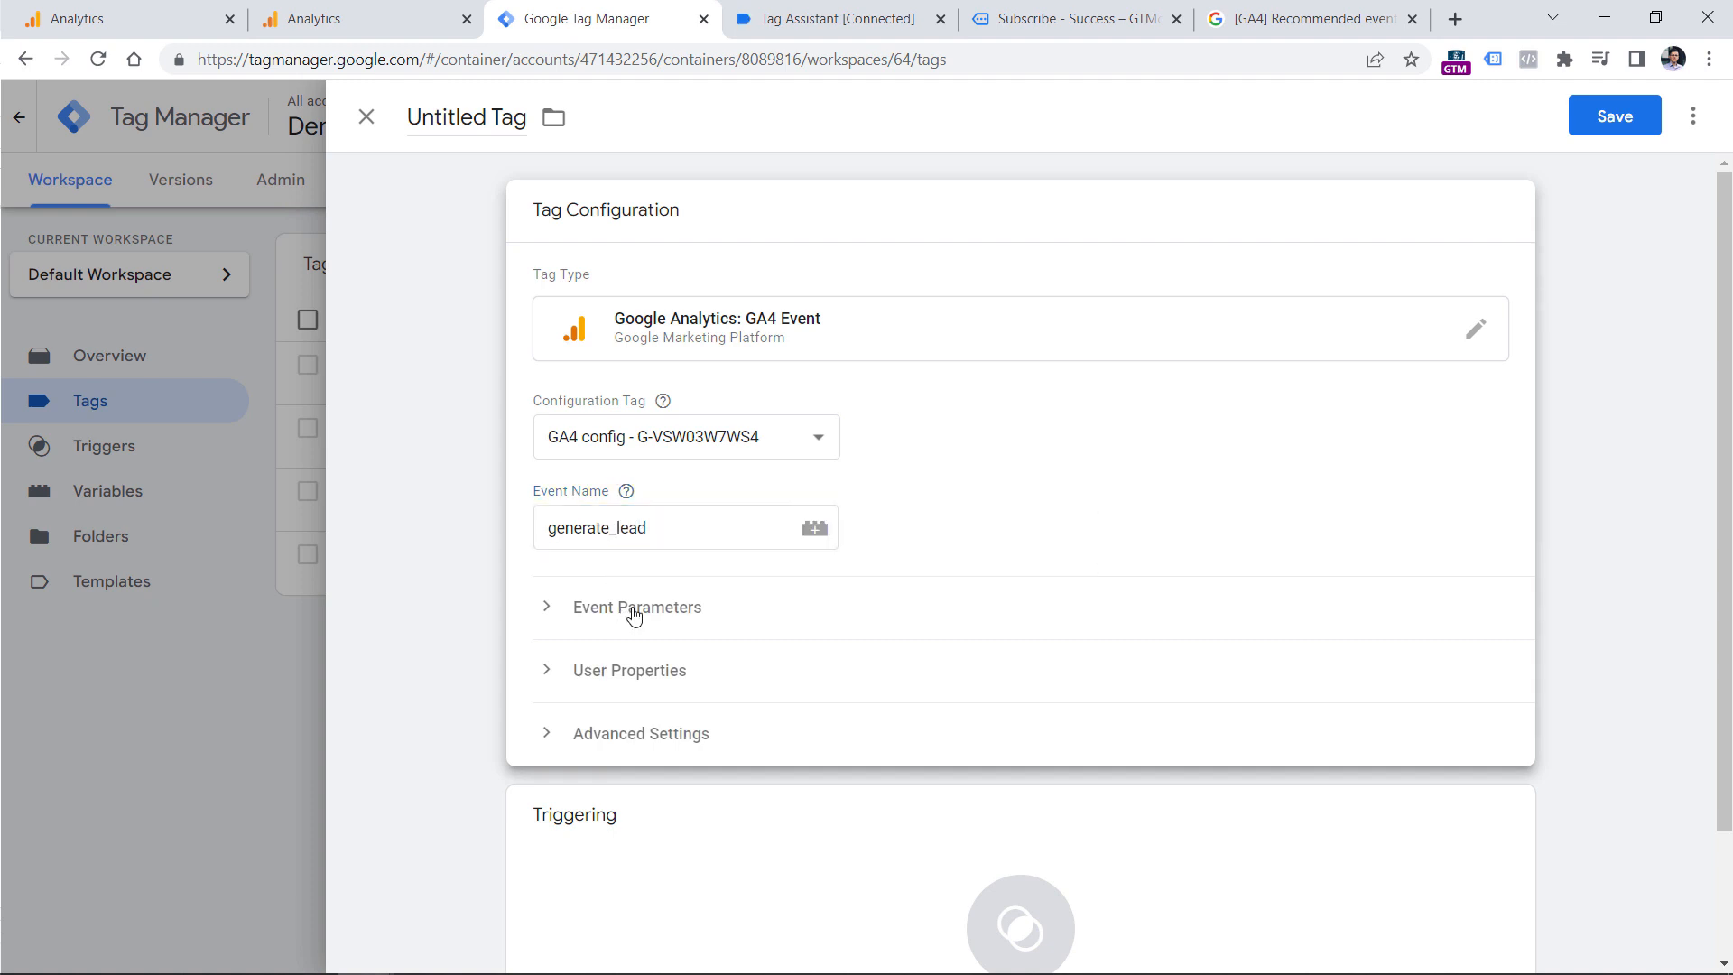
click(631, 607)
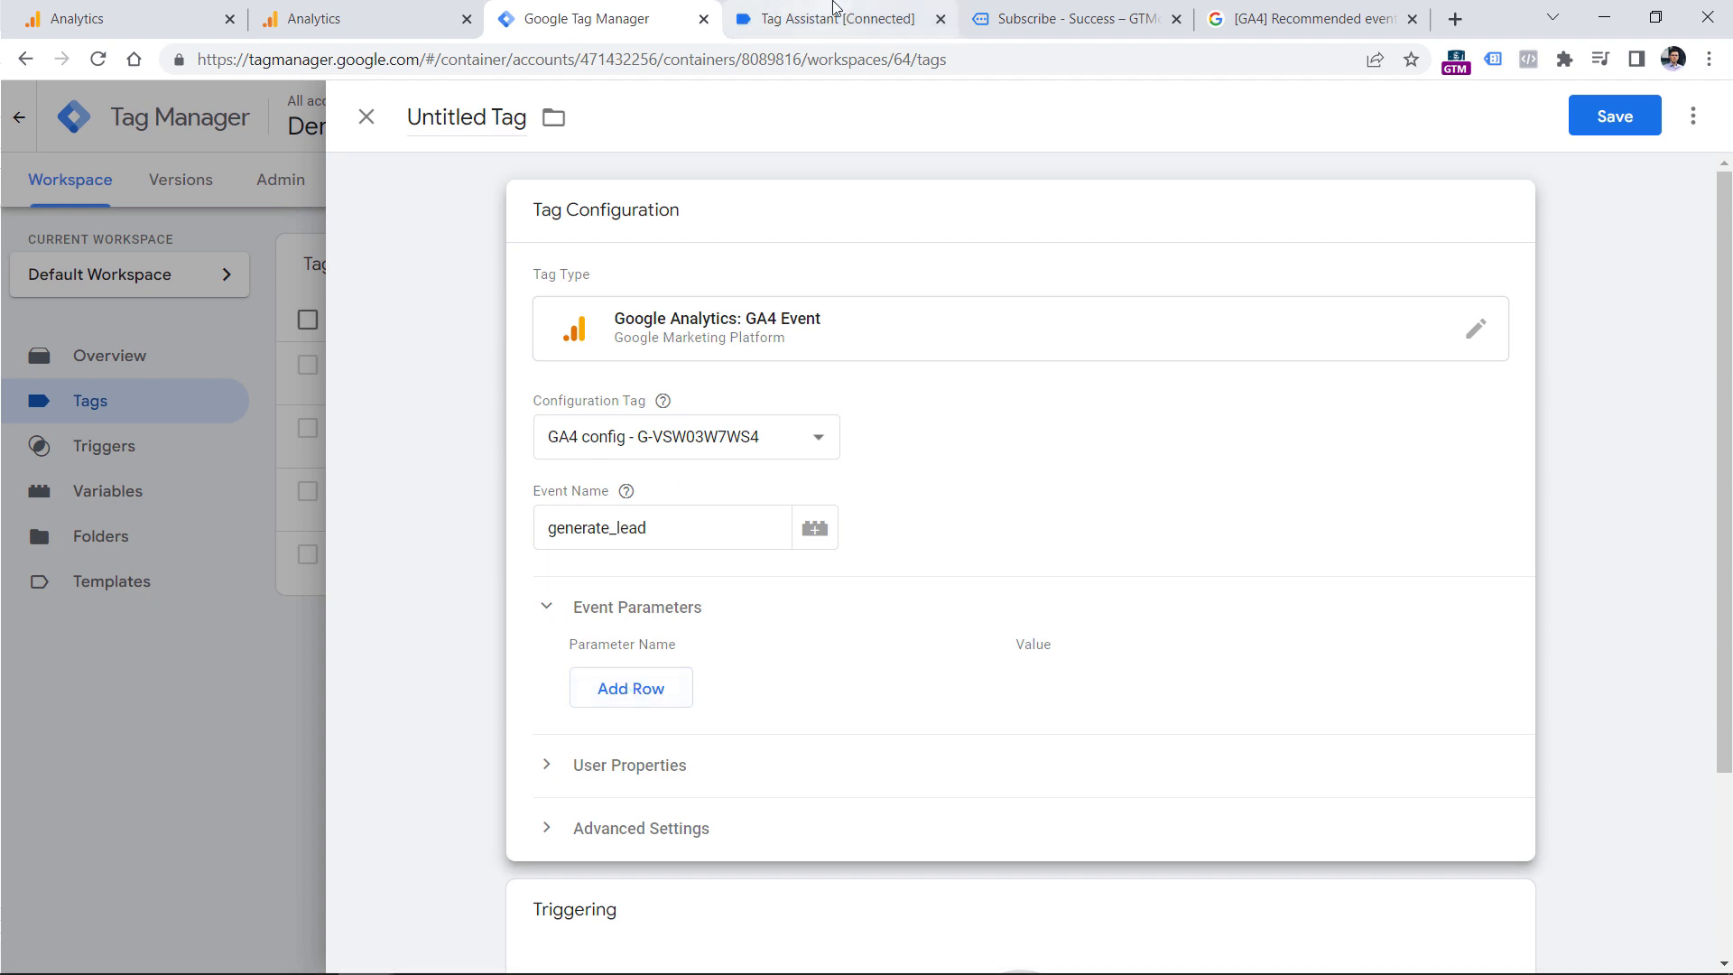
In Tag Assistant, check the form_name and value keys in the emailSubscriber event's API call.
click(794, 19)
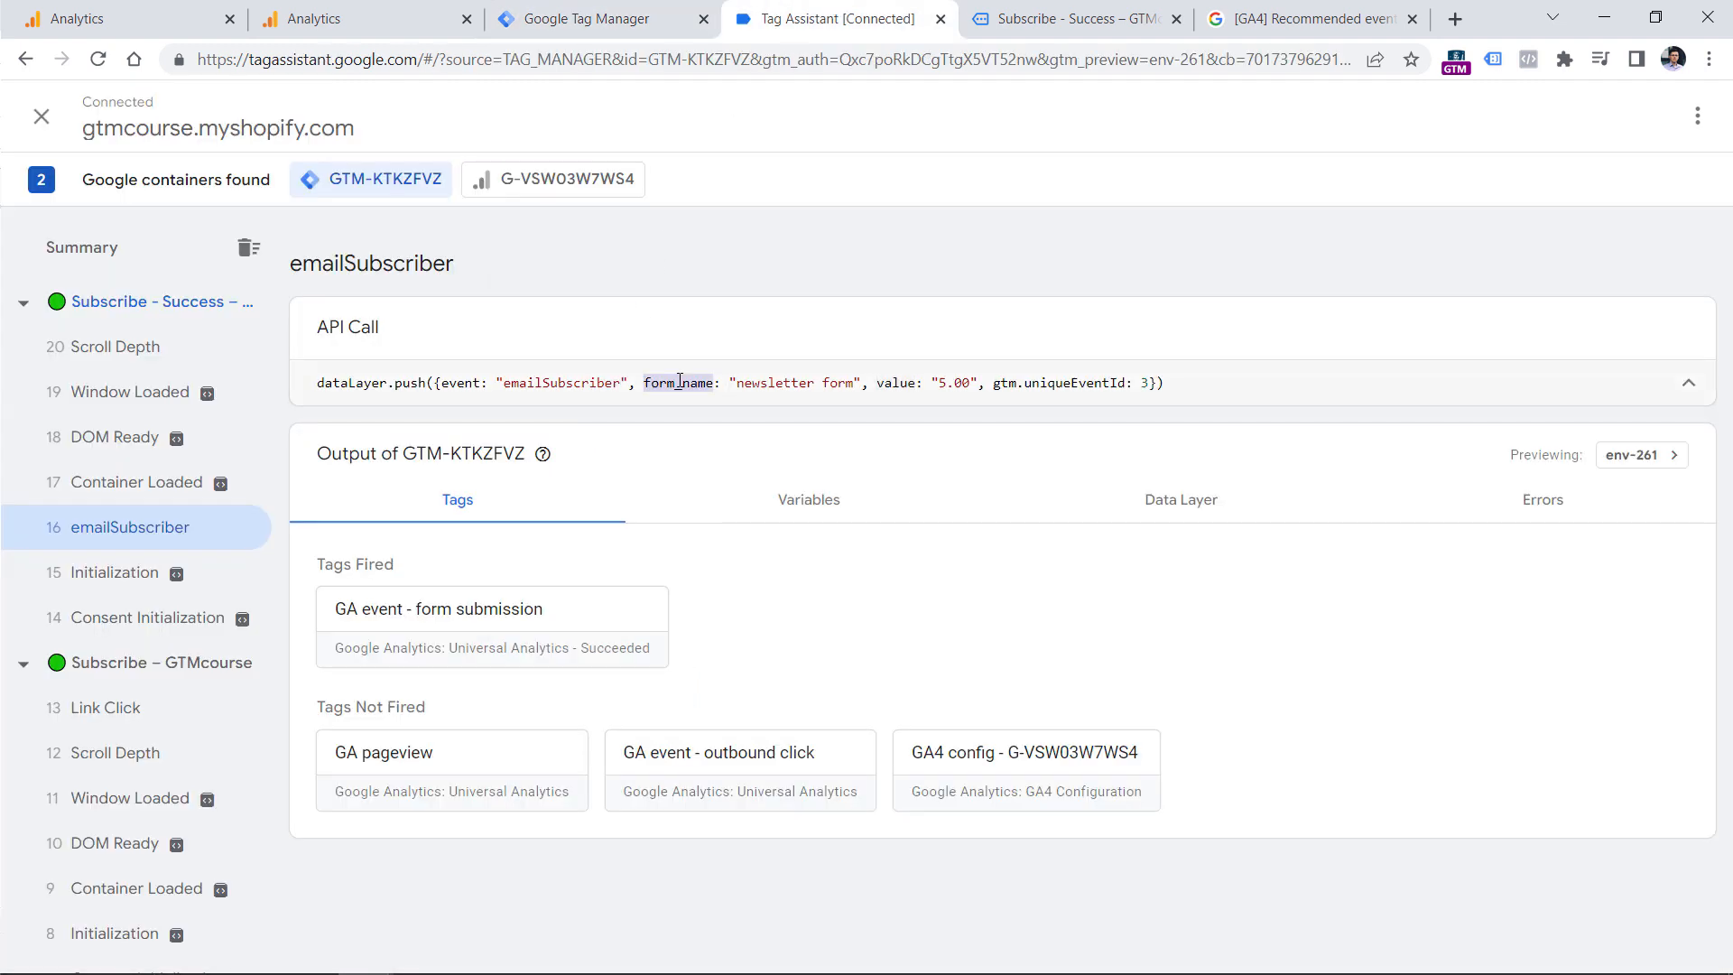
double_click(900, 383)
drag(637, 383, 945, 383)
double_click(676, 382)
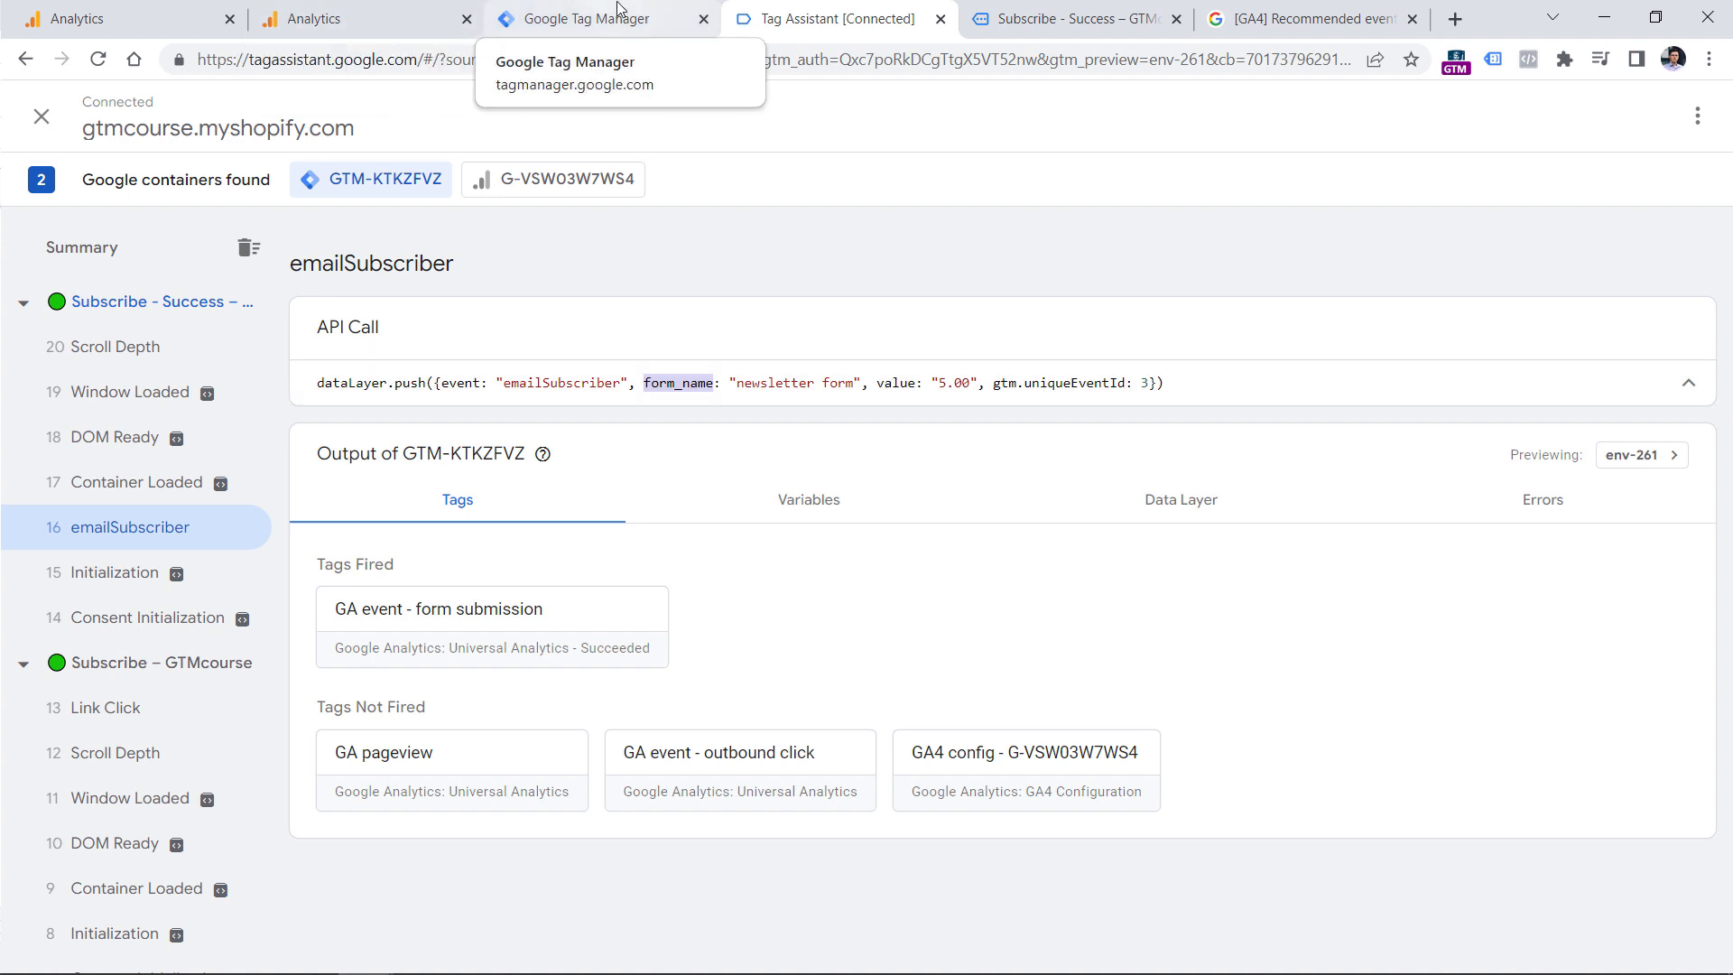
Back in Tag Manager, add an event parameter named form to the generate_lead tag.
click(542, 18)
click(631, 685)
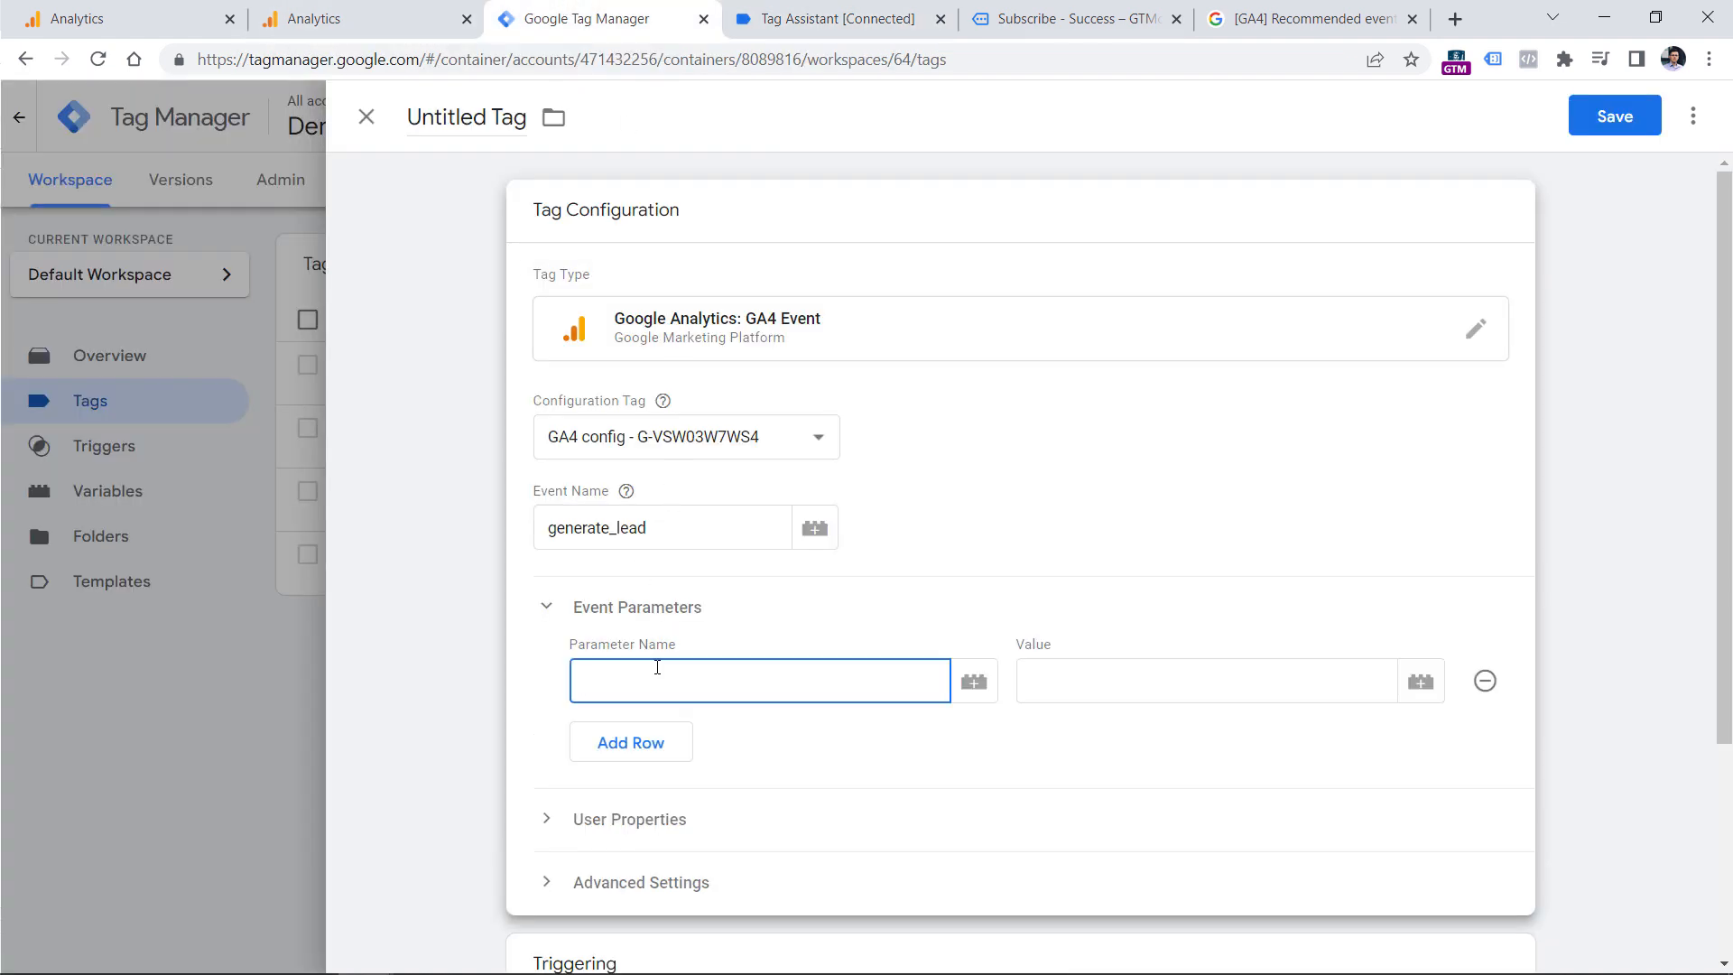
text(form_nam)
key(BackSpace)
key(BackSpace)
key(BackSpace)
key(BackSpace)
click(1135, 686)
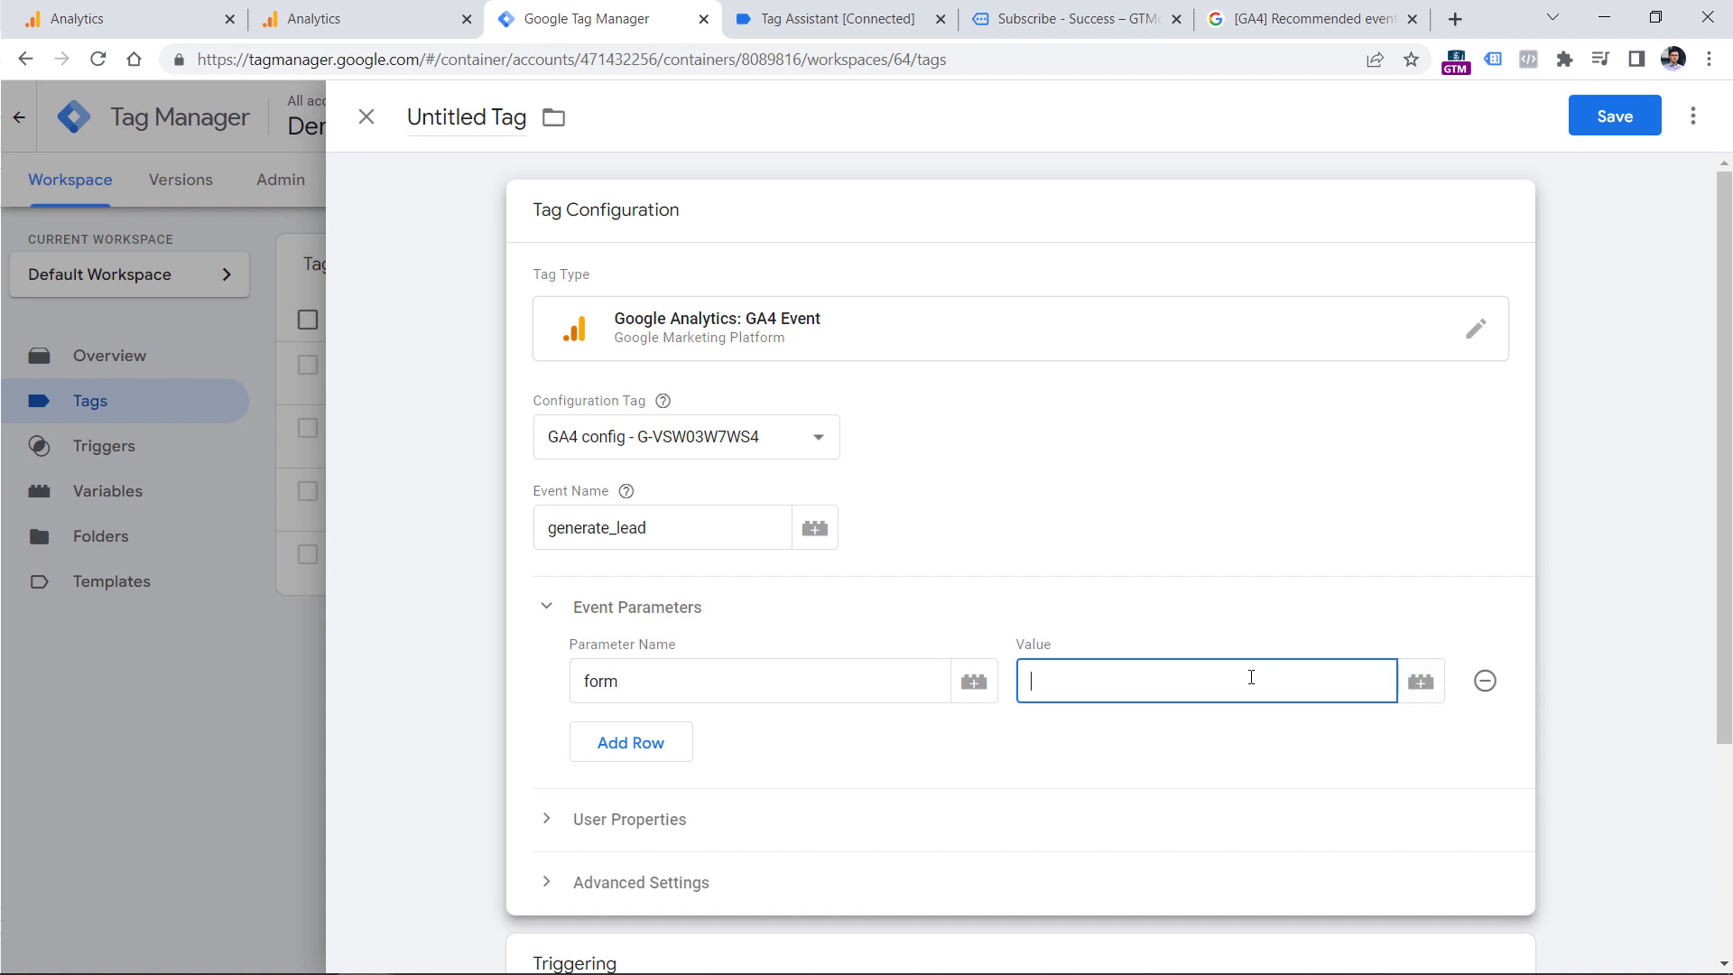
click(1421, 681)
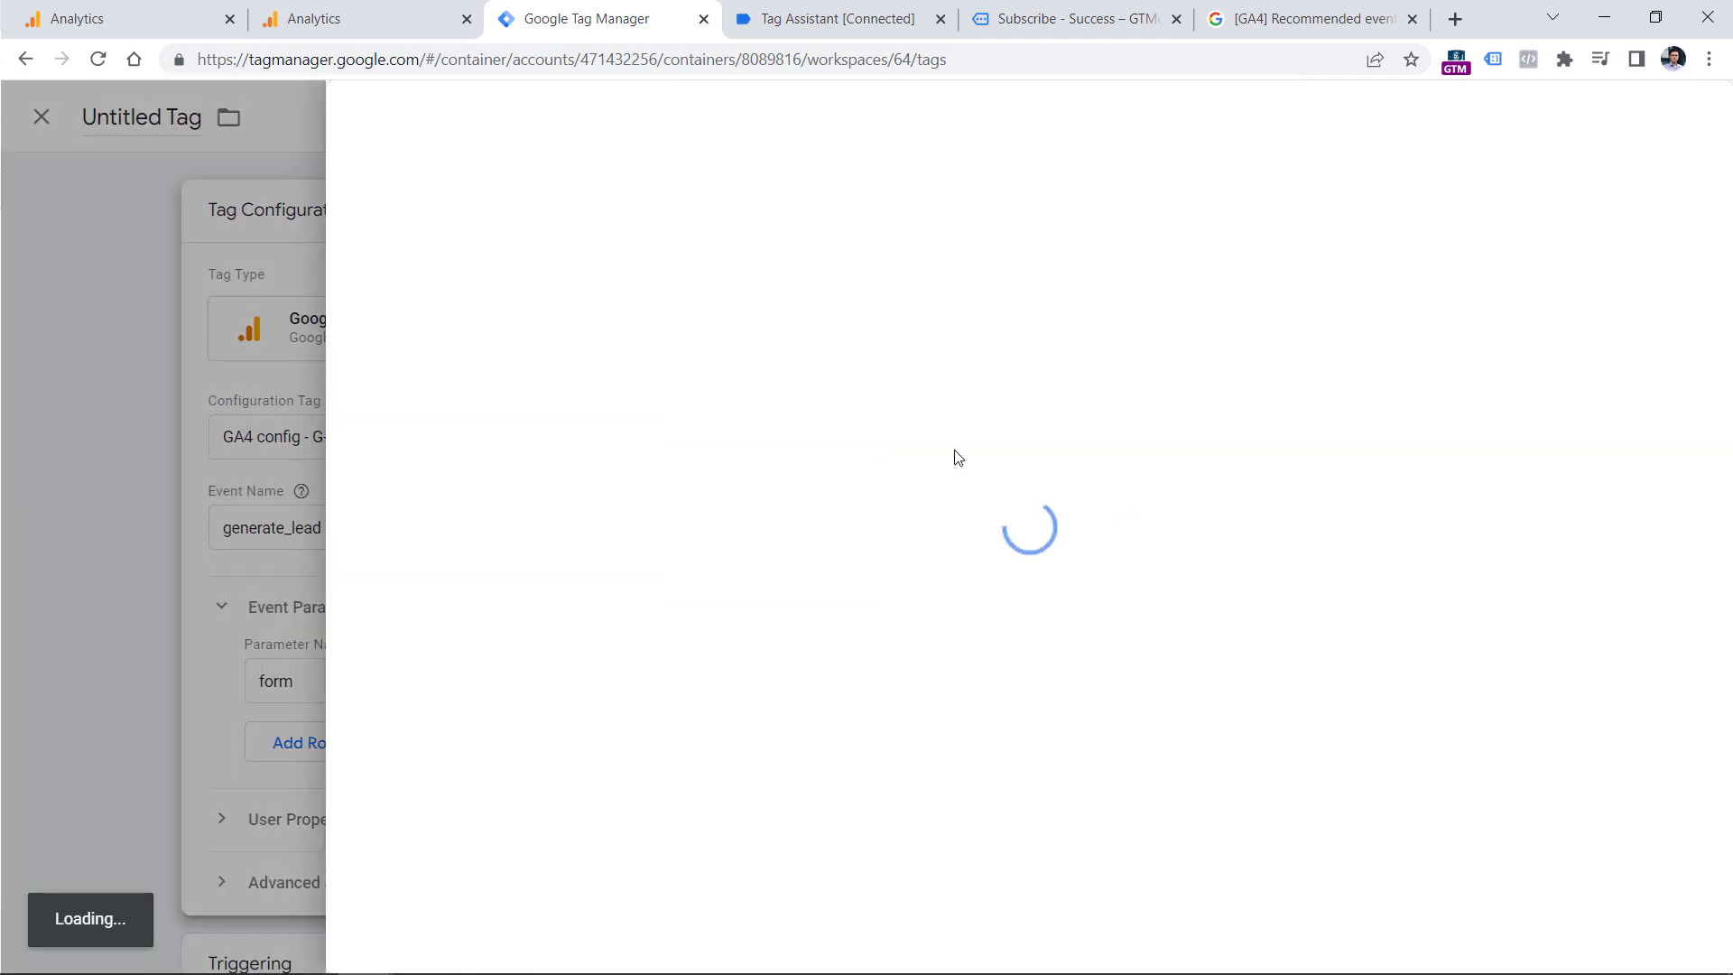
click(447, 580)
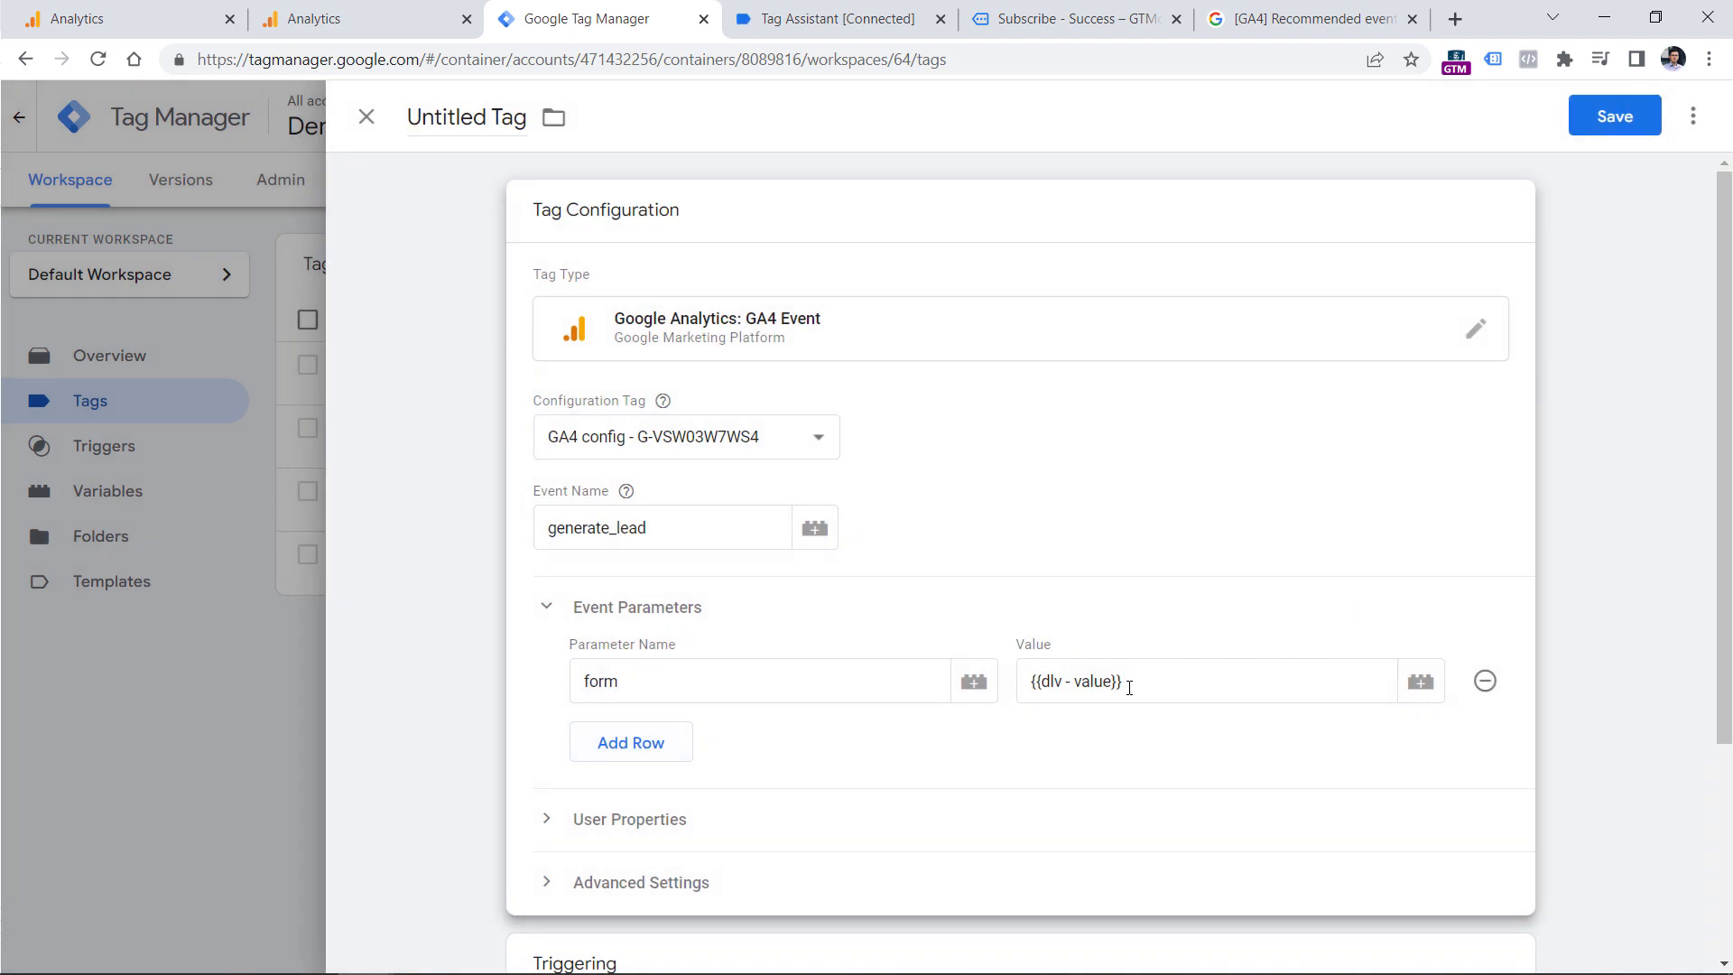
click(1104, 680)
key(ctrl+a)
key(BackSpace)
Set the form parameter's value to the dlv - form_name variable and add a value parameter using the dlv - value variable.
click(1421, 682)
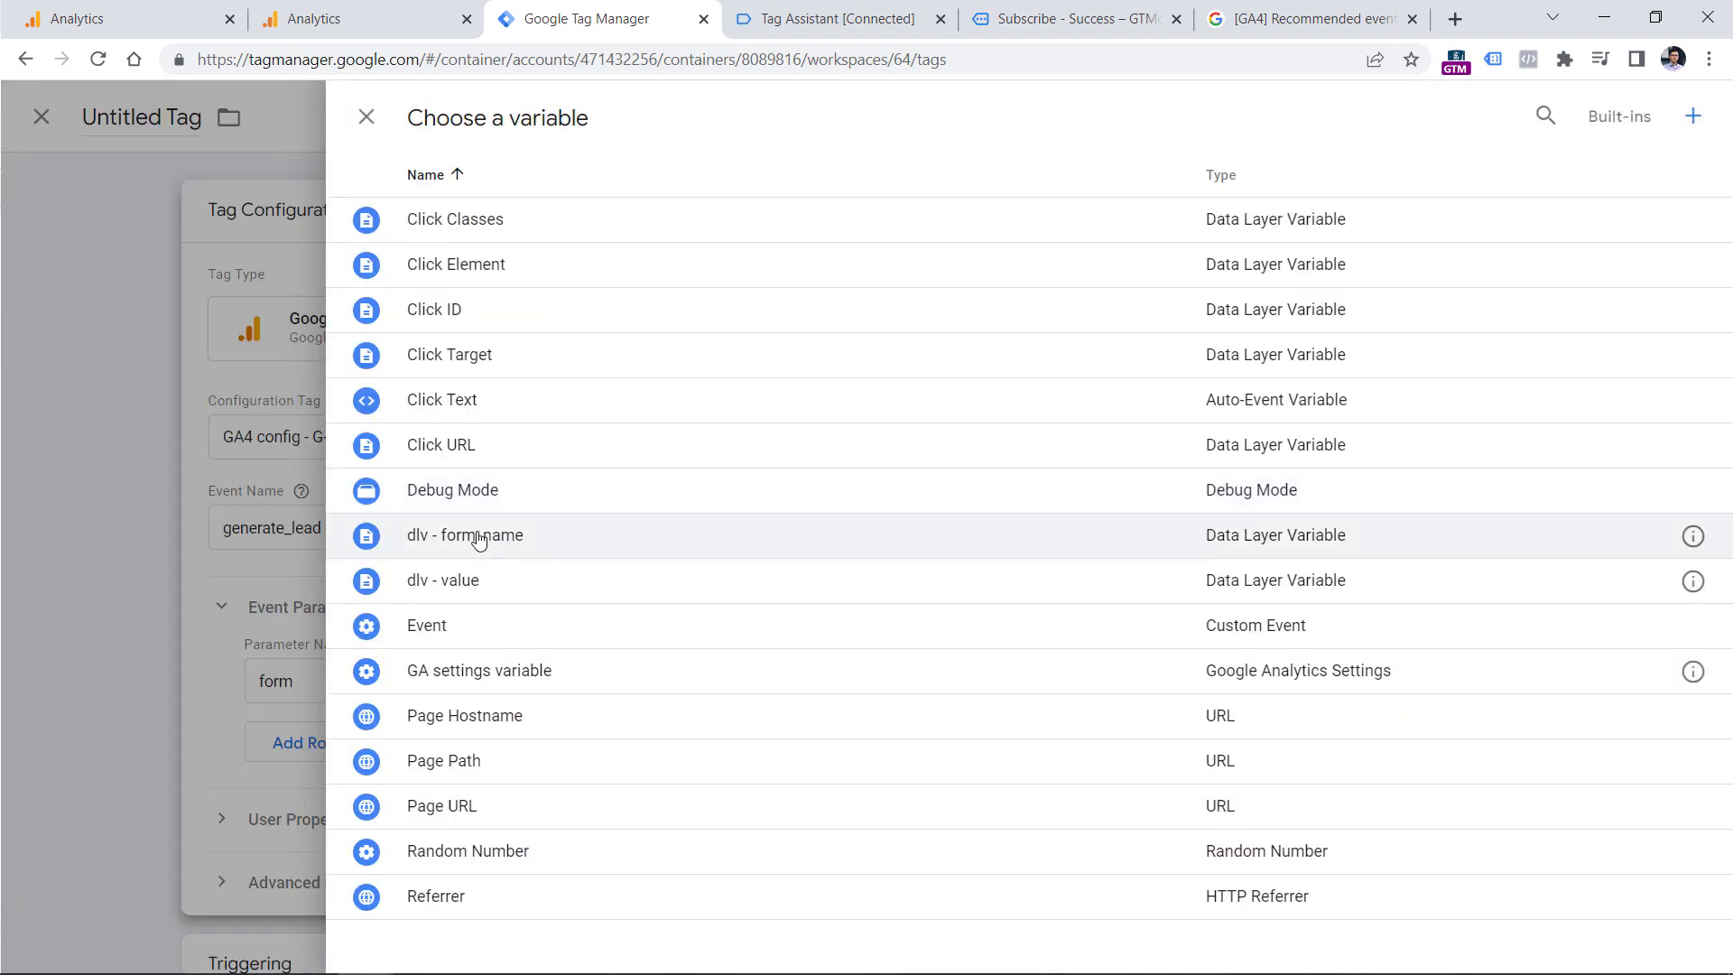
click(478, 536)
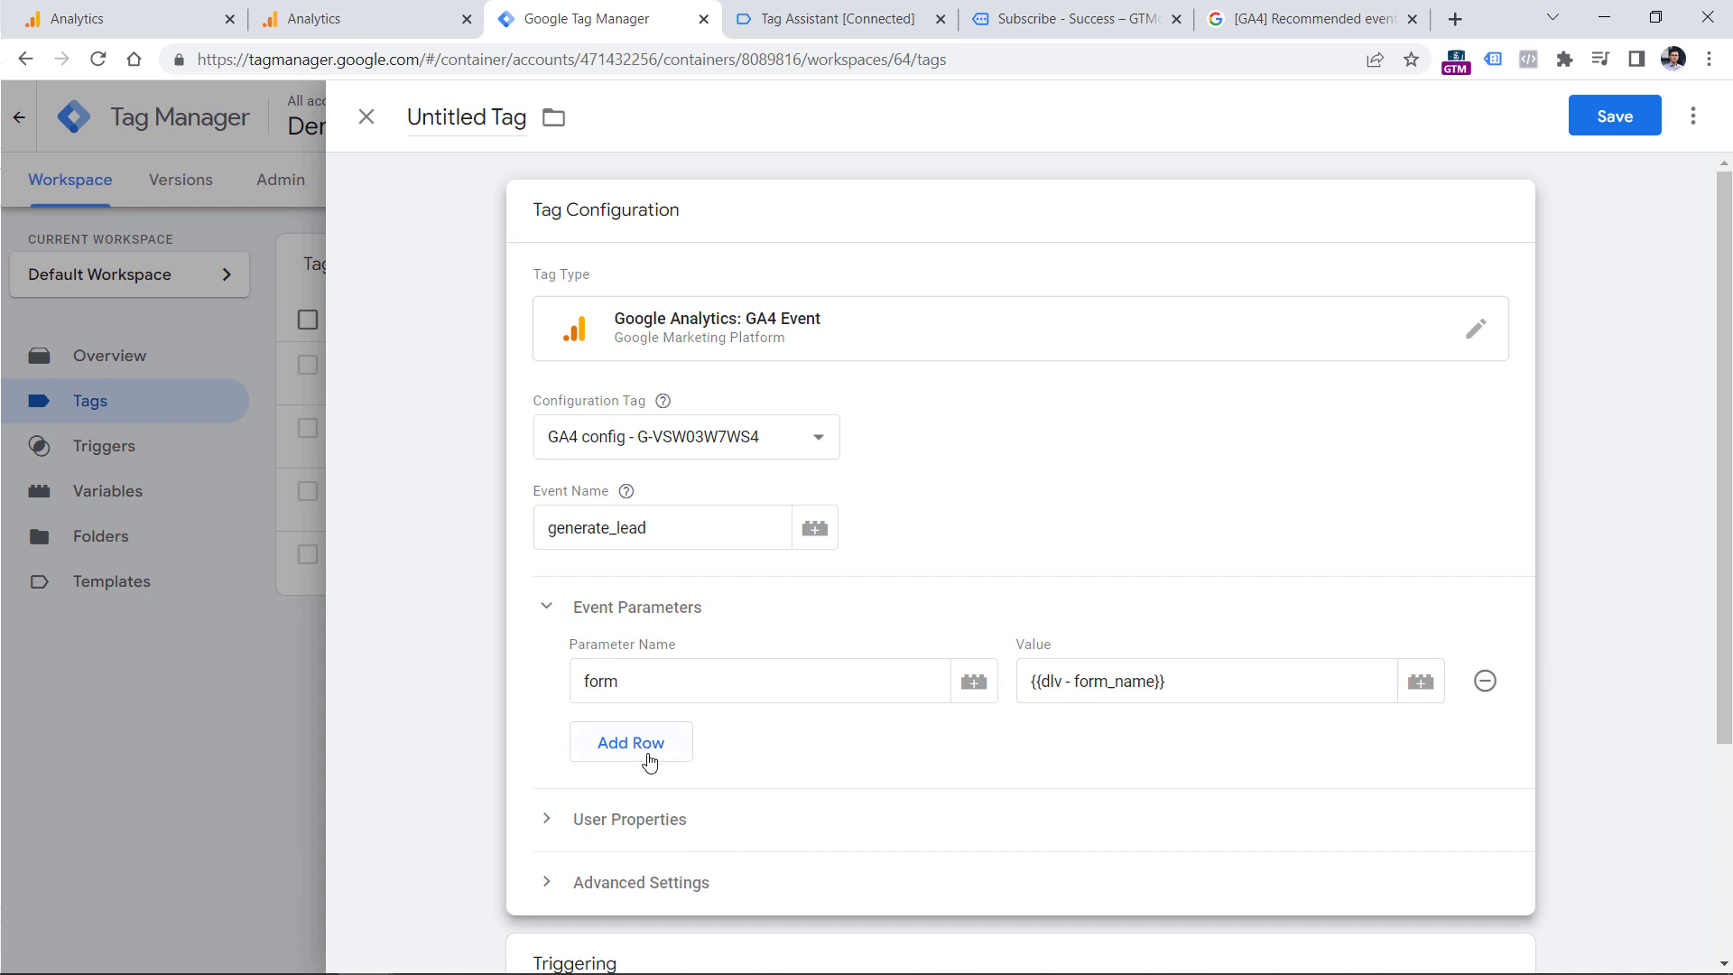
click(645, 754)
click(653, 720)
text(value)
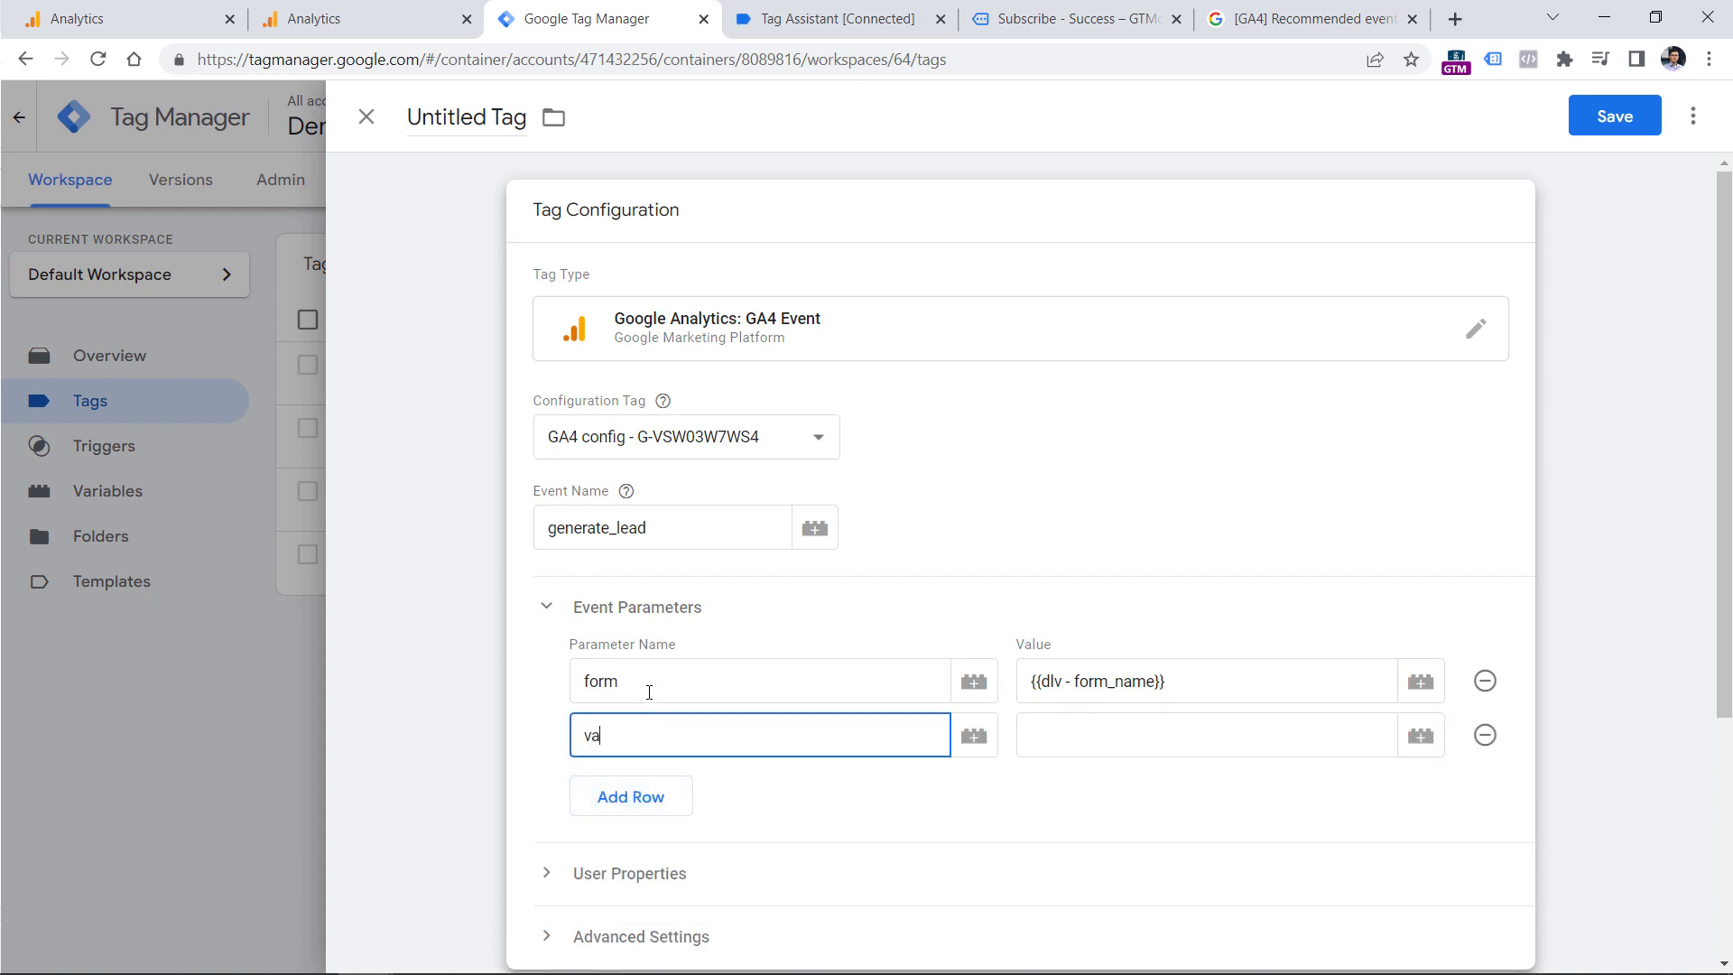
click(1195, 725)
click(1421, 736)
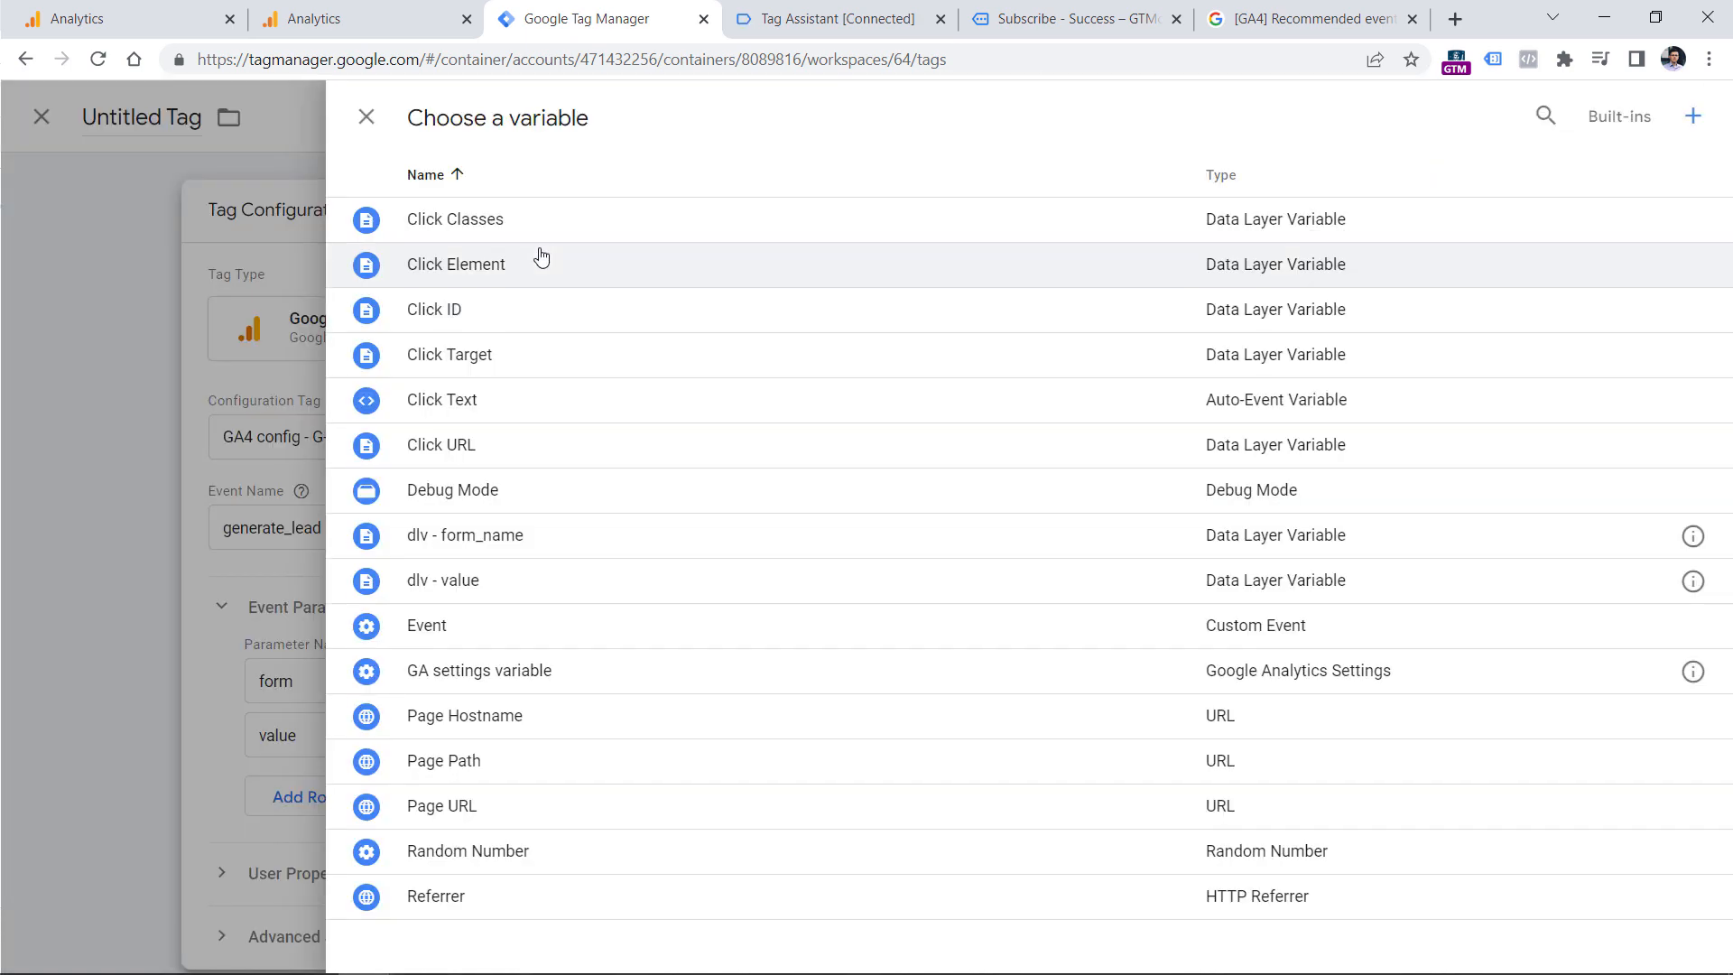
double_click(468, 585)
Add a third event parameter named currency with the value EUR.
click(637, 794)
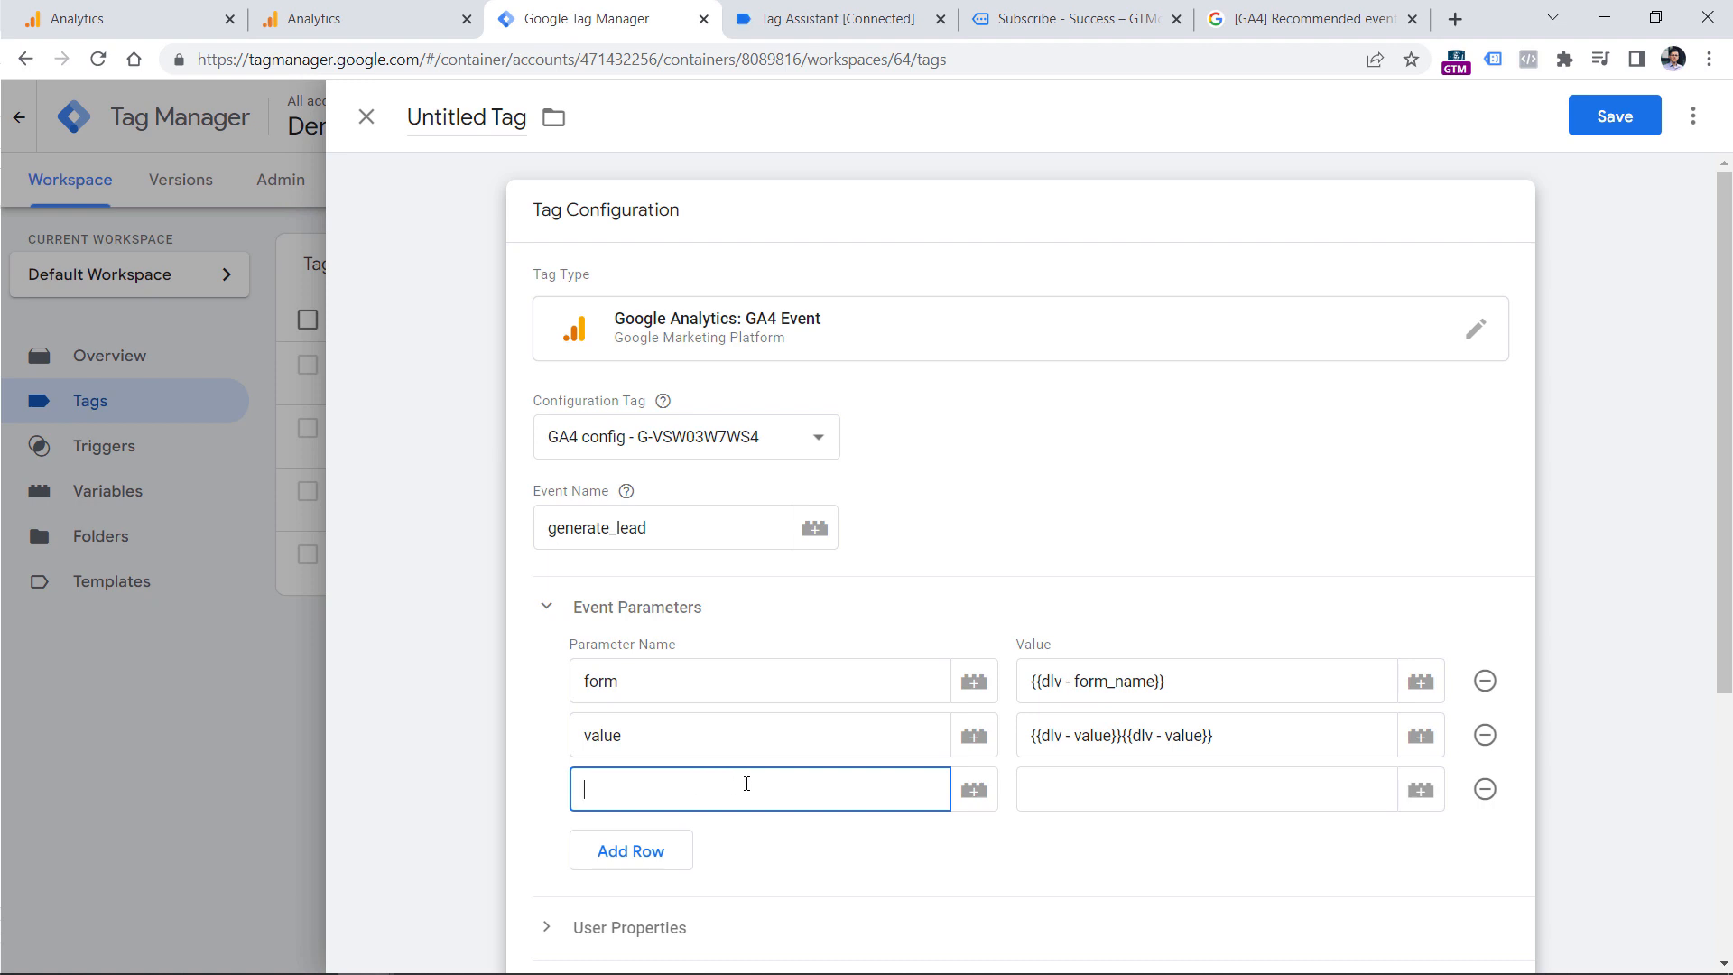
text(currency)
key(Tab)
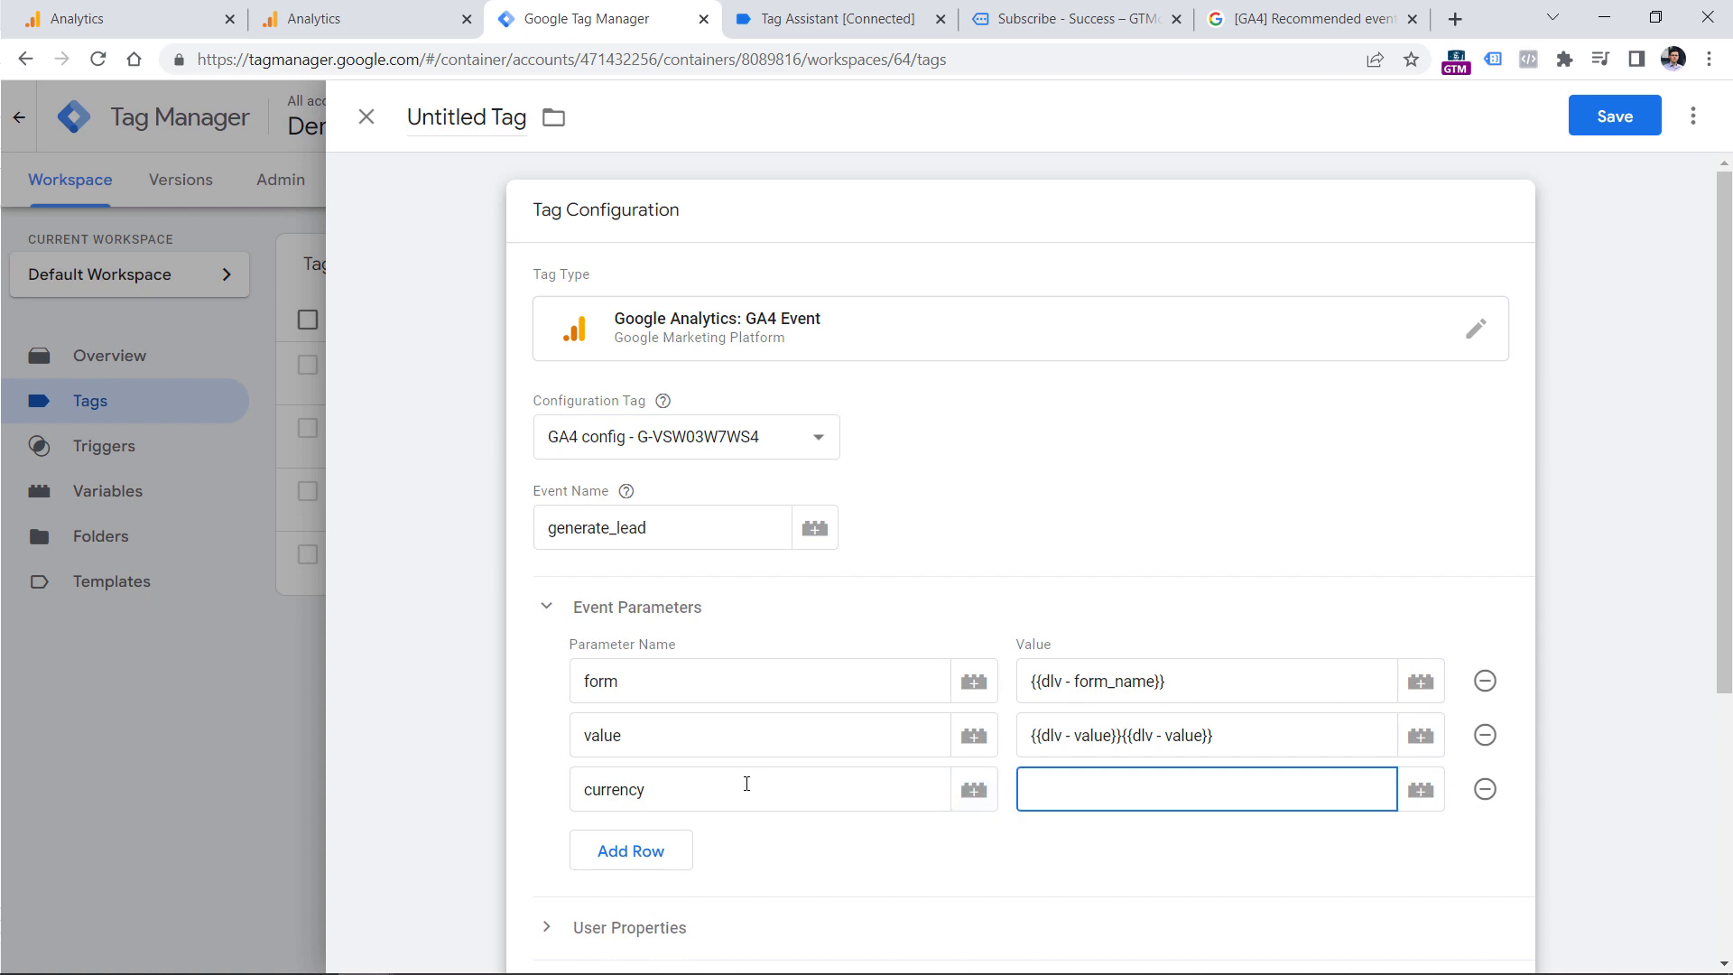
text(EUR)
Assign the "custom - emailSubscriber" trigger to the GA4 event tag.
click(478, 261)
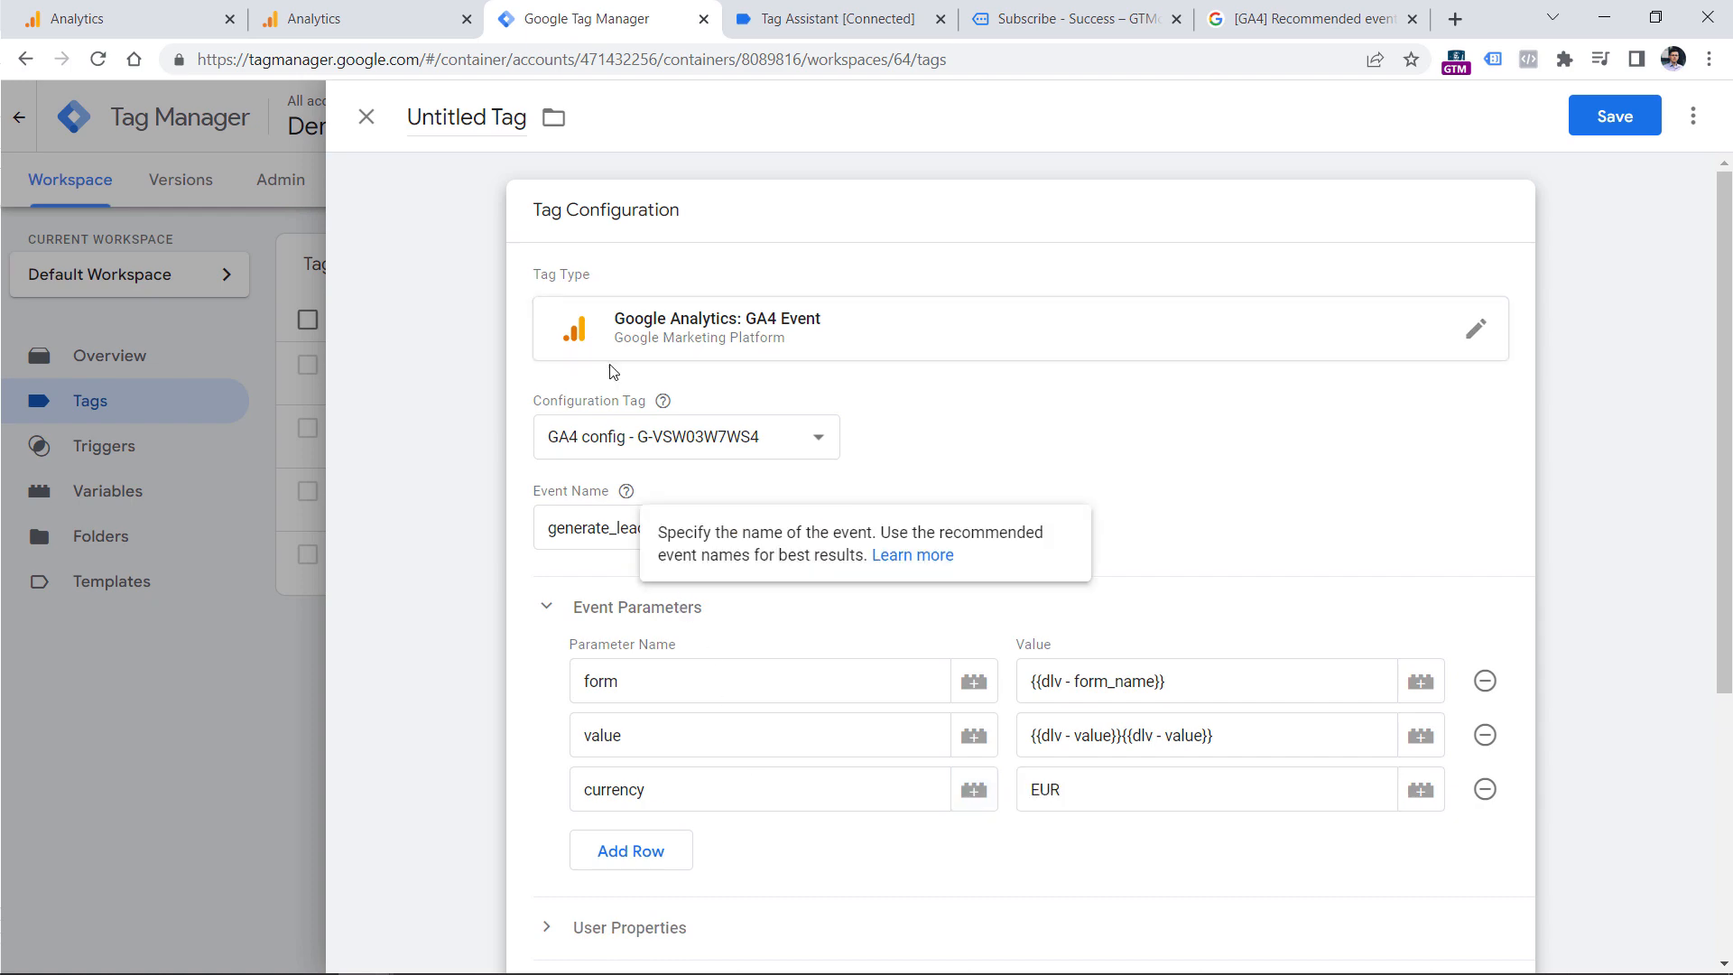
scroll(697, 486, down, 2)
click(631, 789)
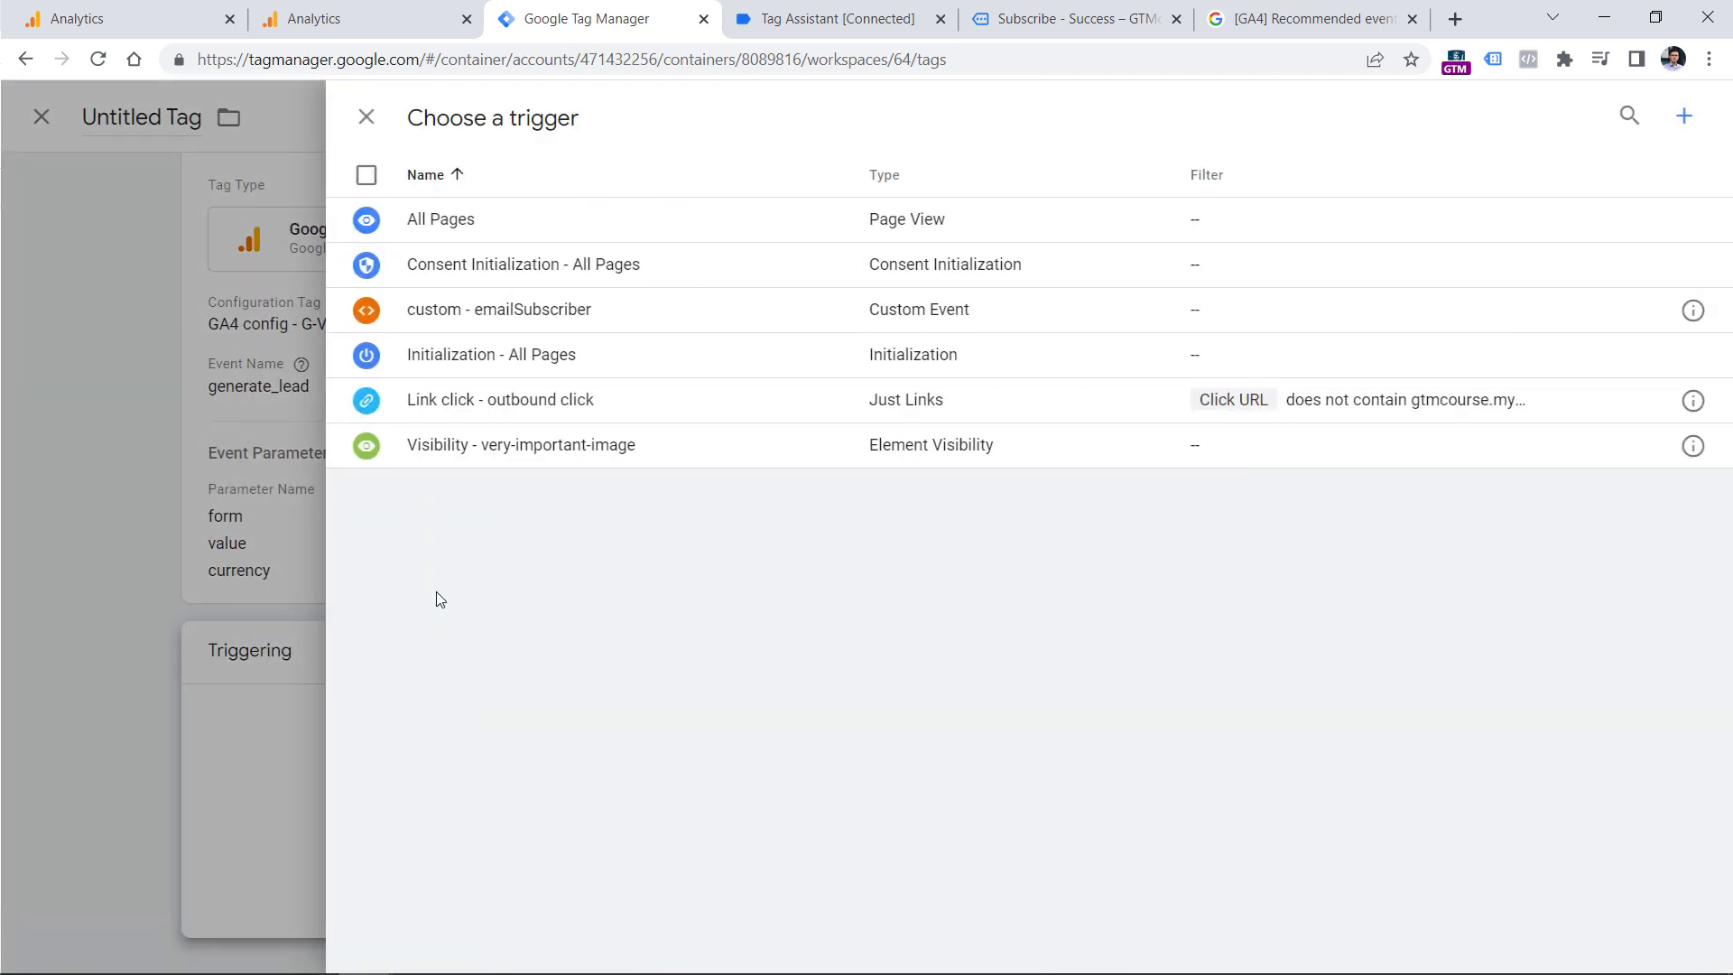
click(501, 311)
Name the tag "GA4 event - generate_lead" and save it.
click(456, 117)
text(G)
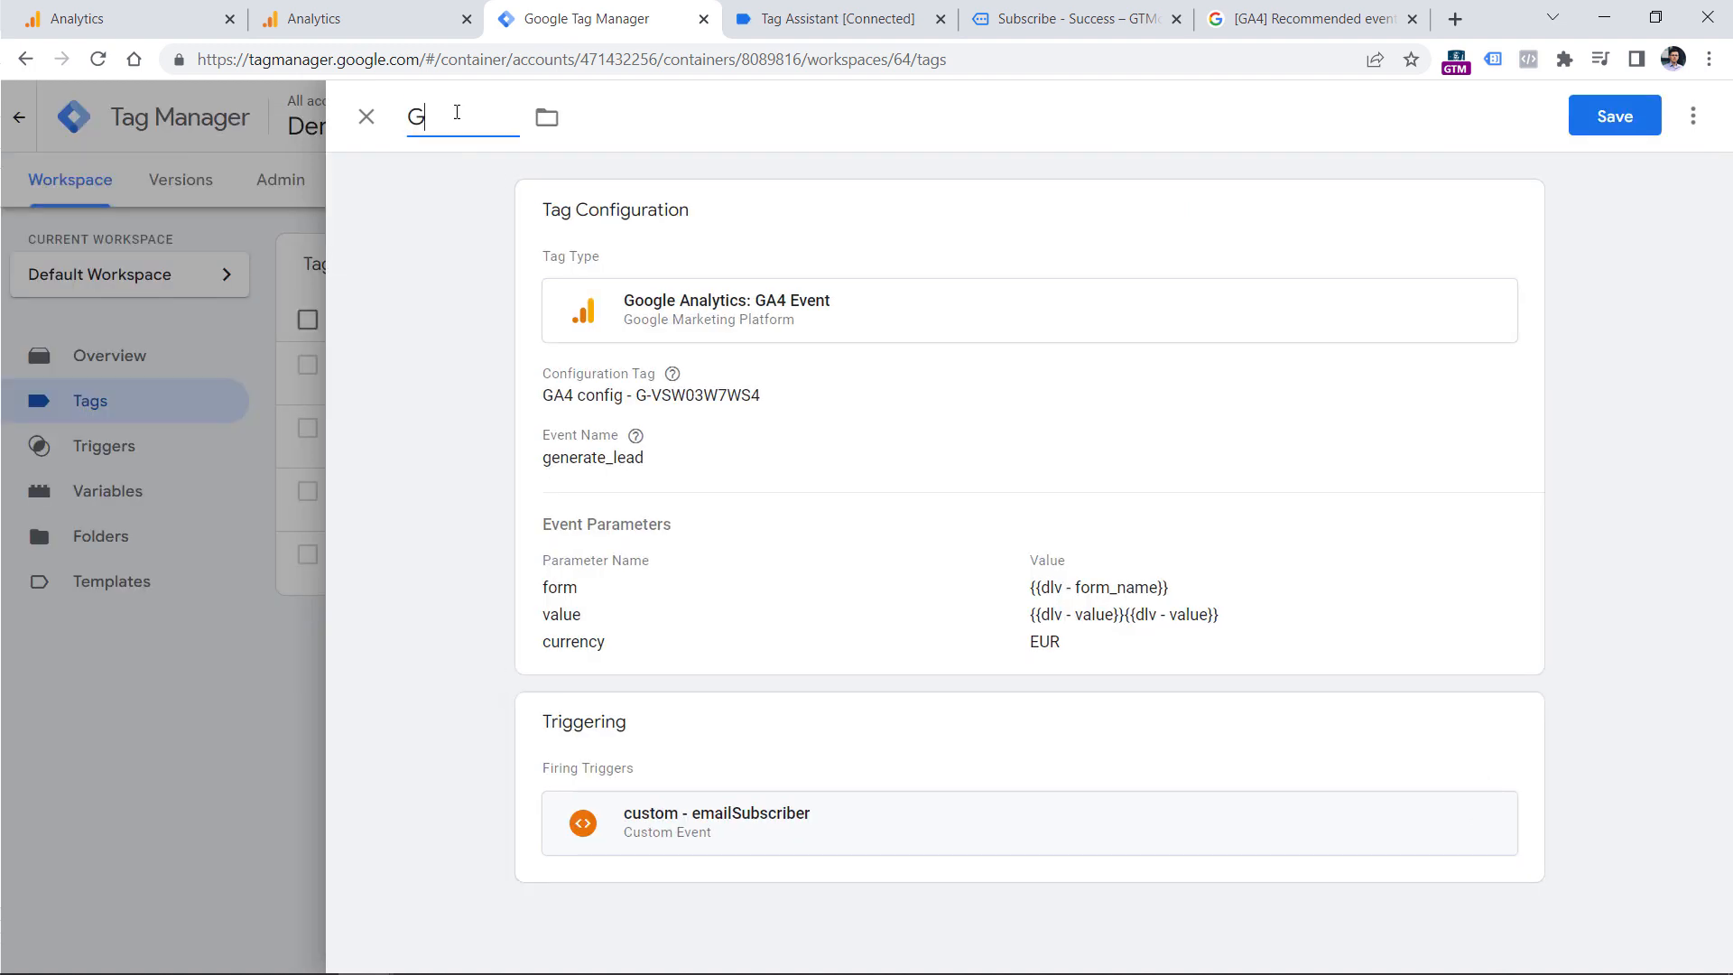
text(A4 event - generate_lead)
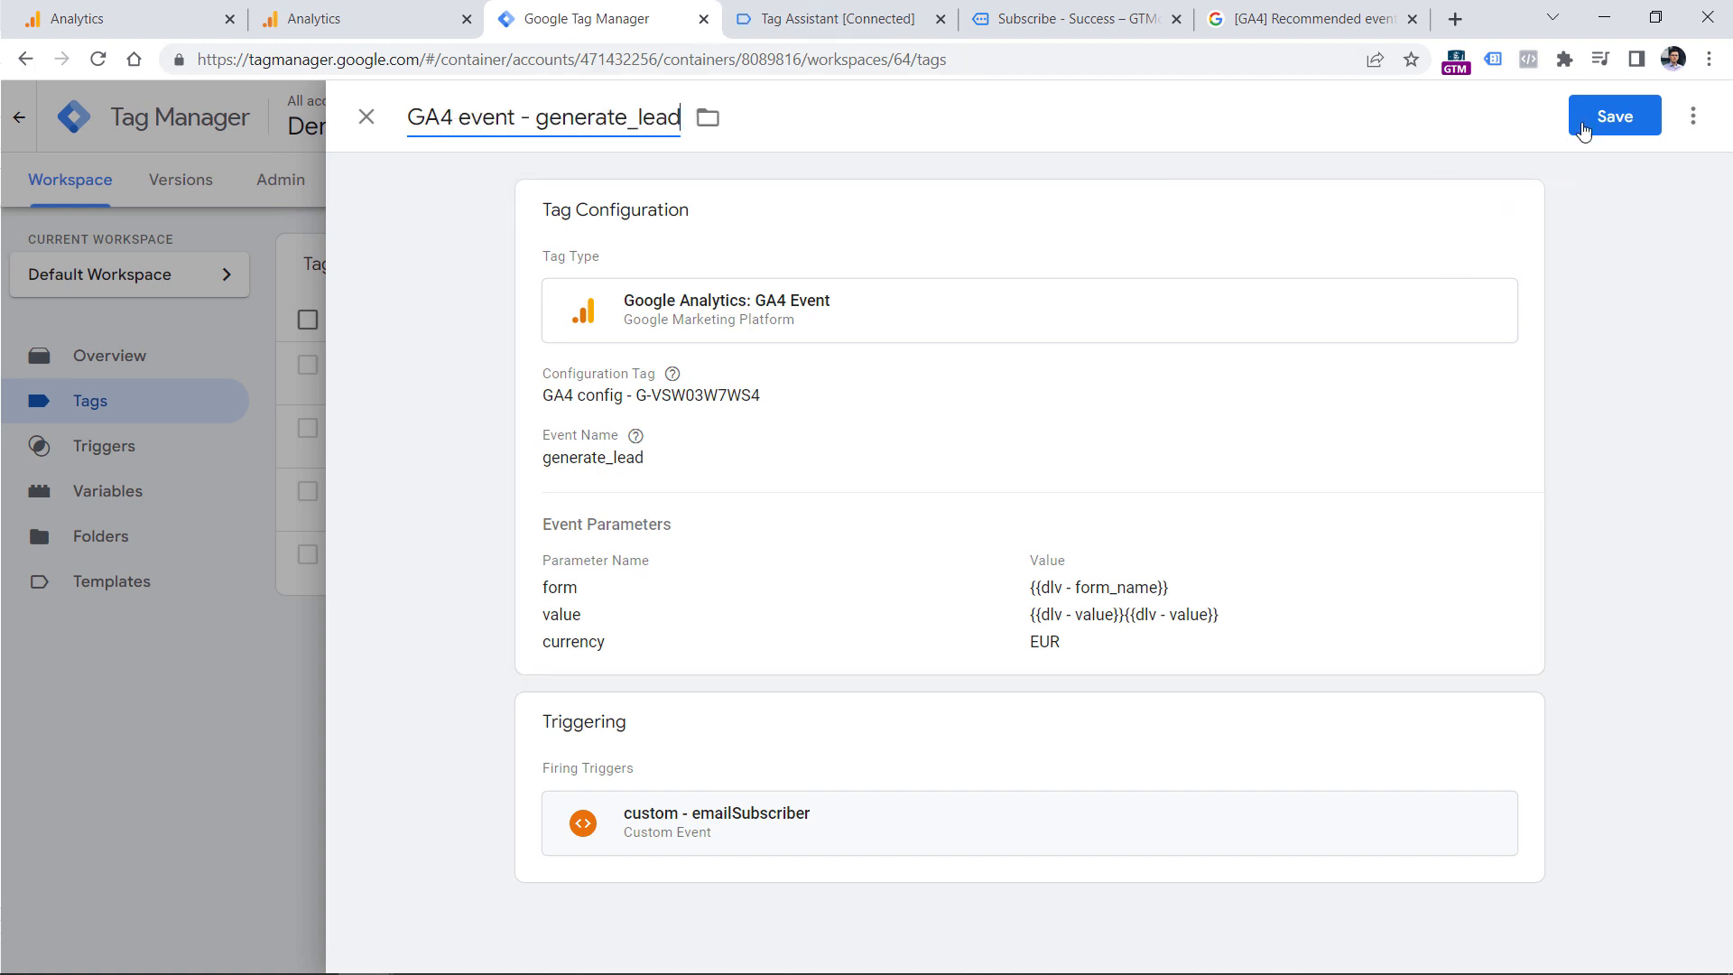
click(1606, 117)
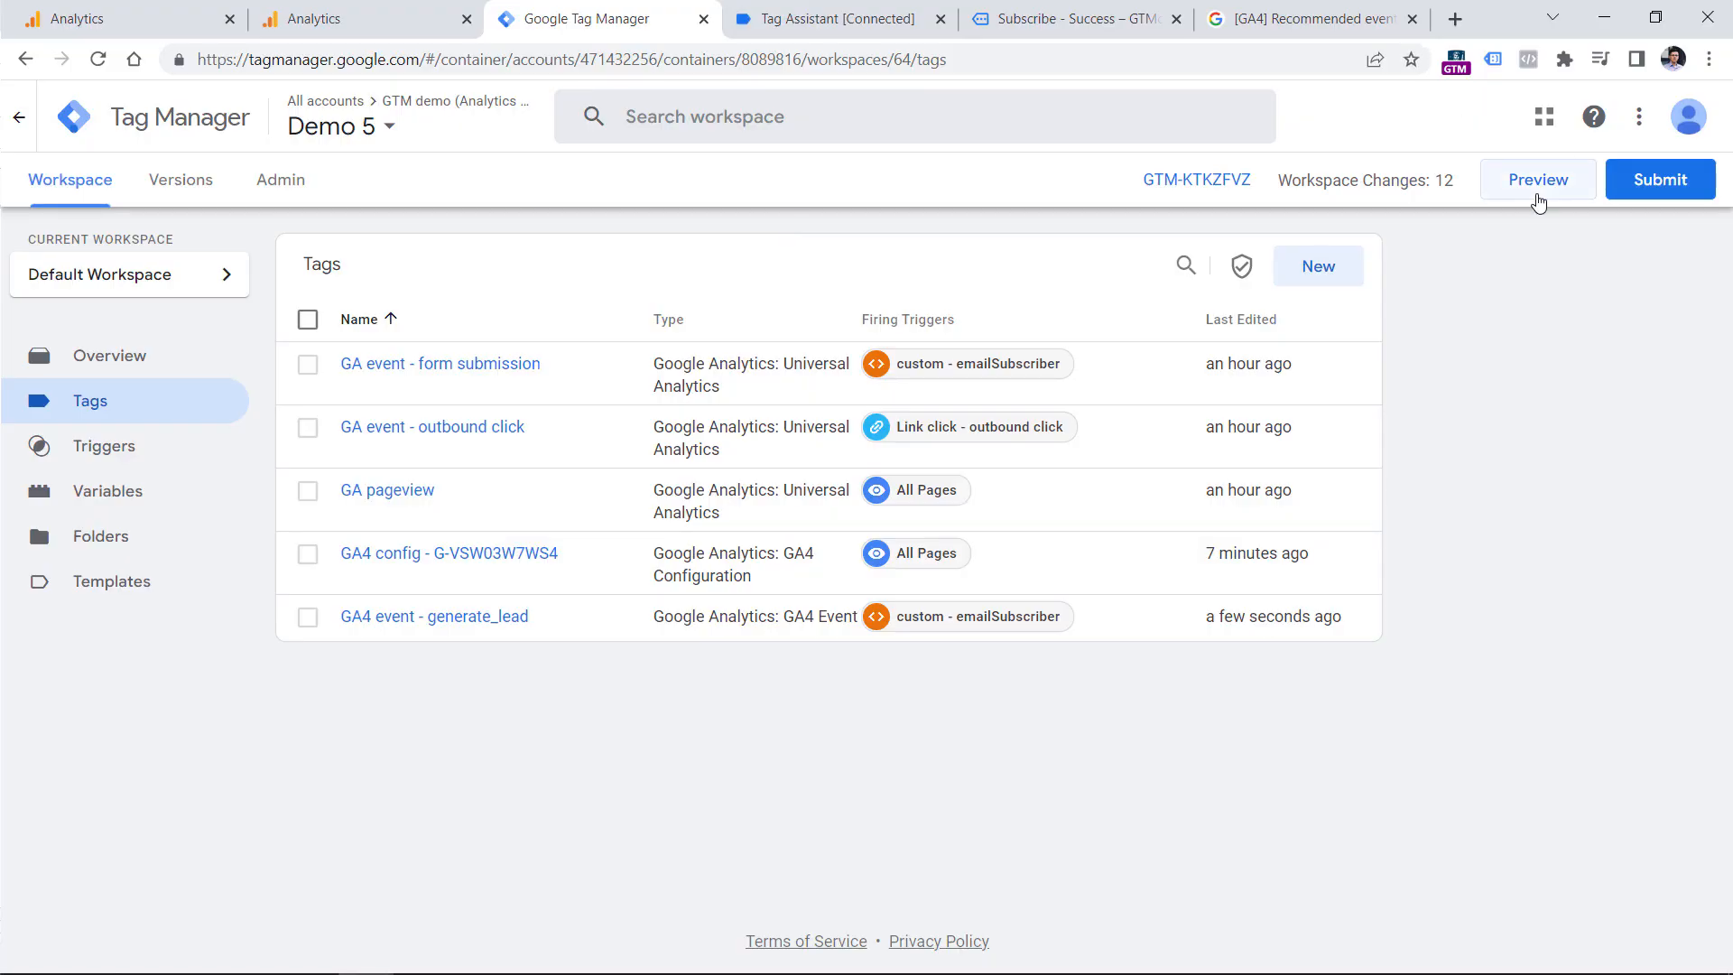
Preview the updated container and submit the website's Subscribe form with a test email address.
click(1538, 190)
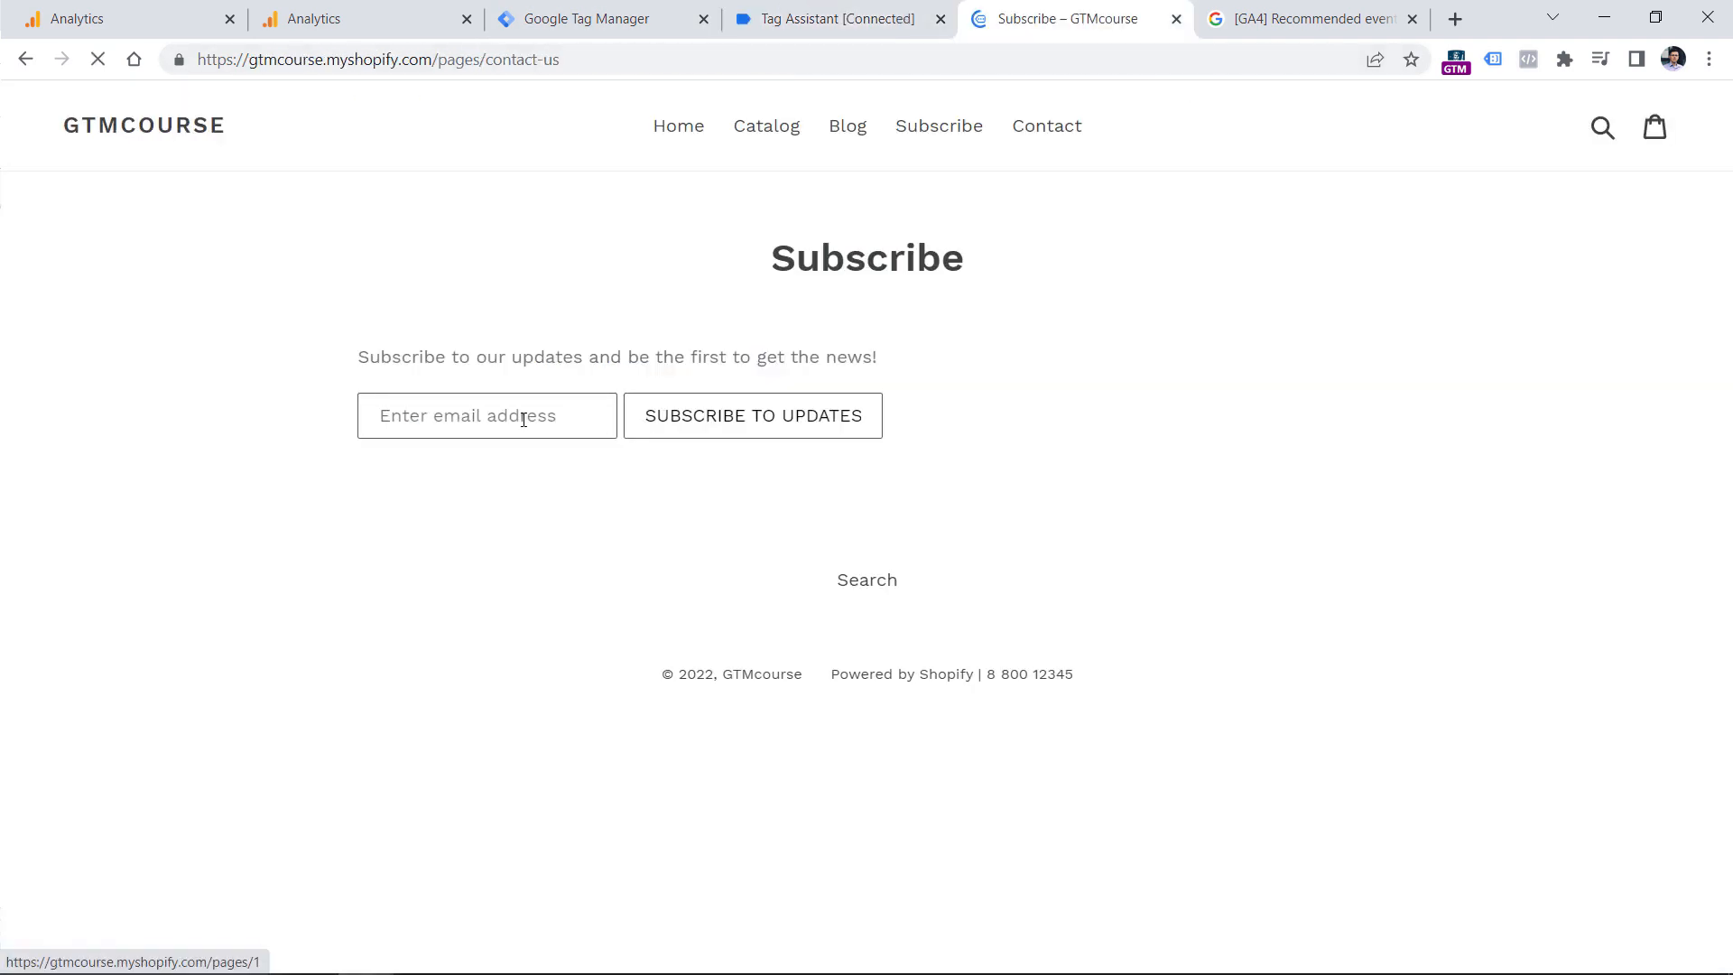
click(523, 417)
text(test@test)
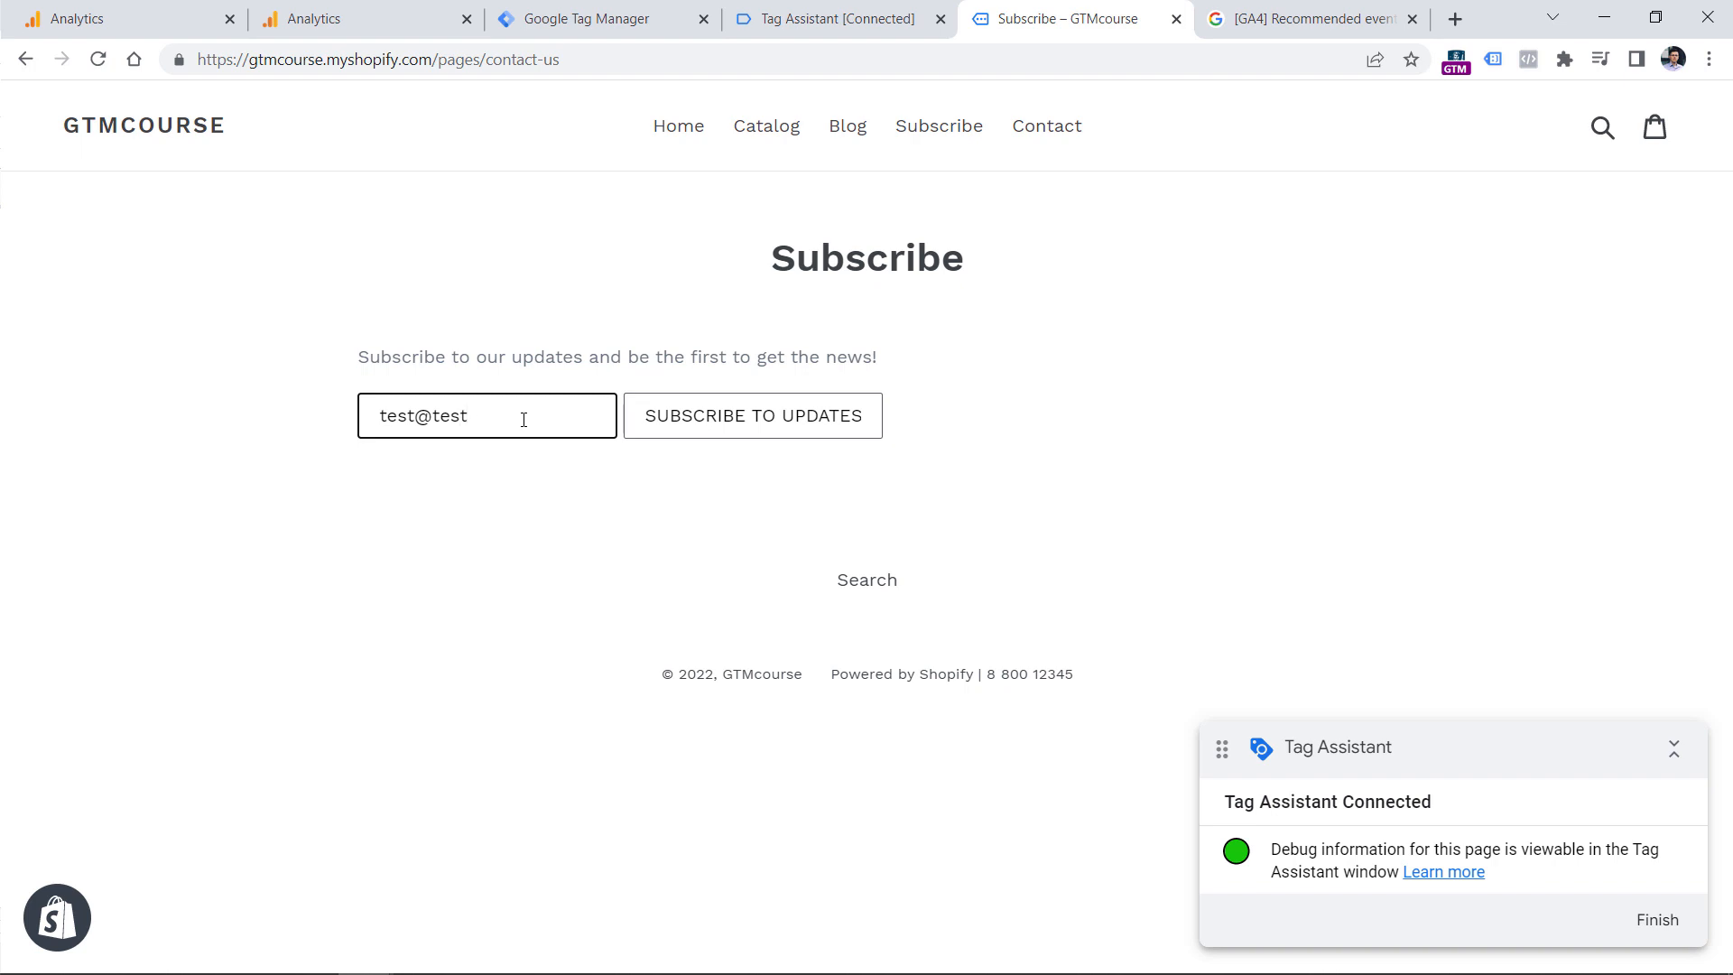
text(.com)
click(782, 411)
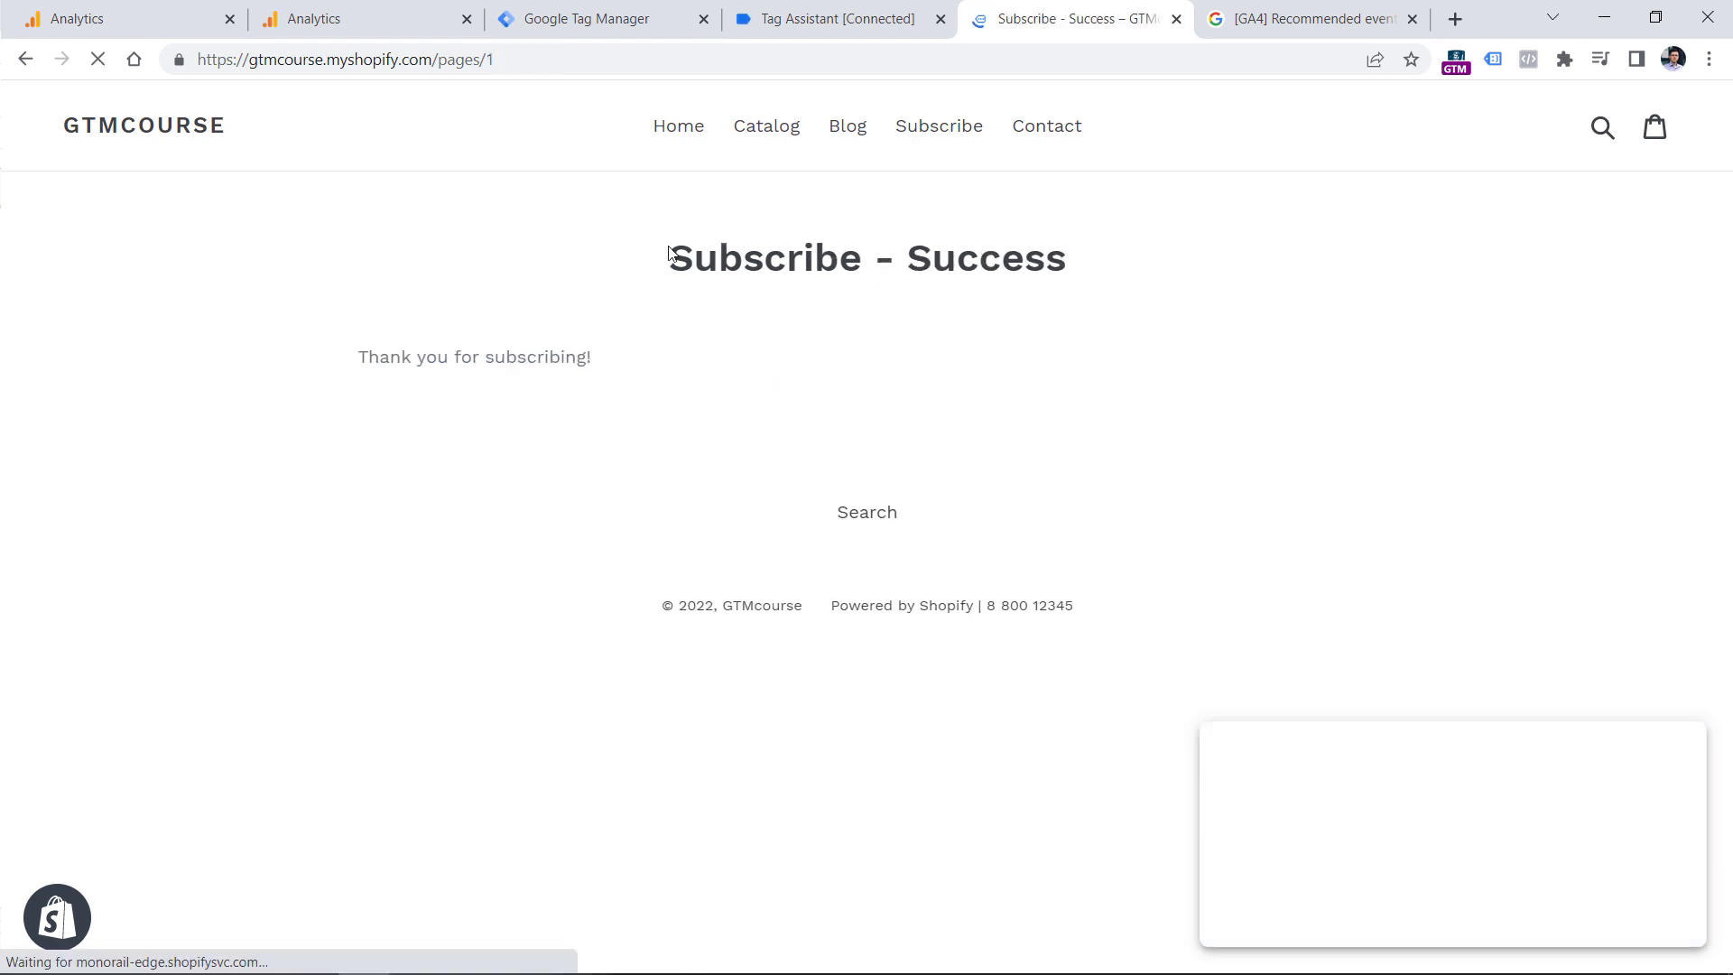
In Tag Assistant, inspect which tags fired on the emailSubscriber event.
click(839, 8)
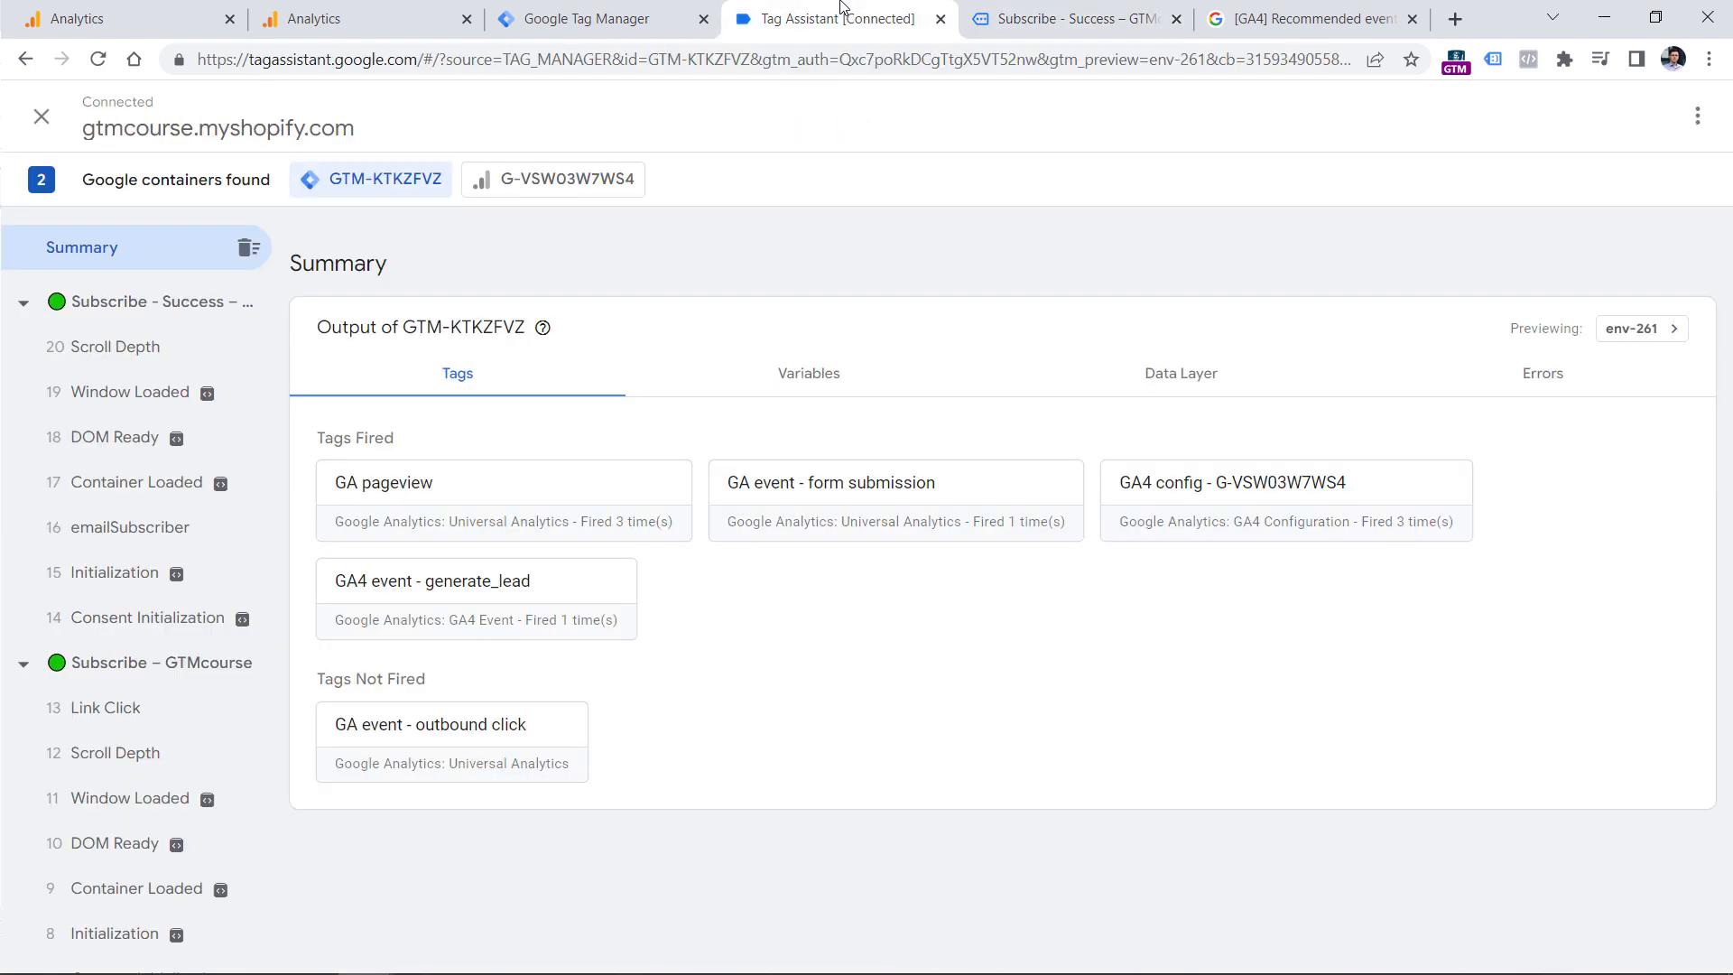
click(129, 537)
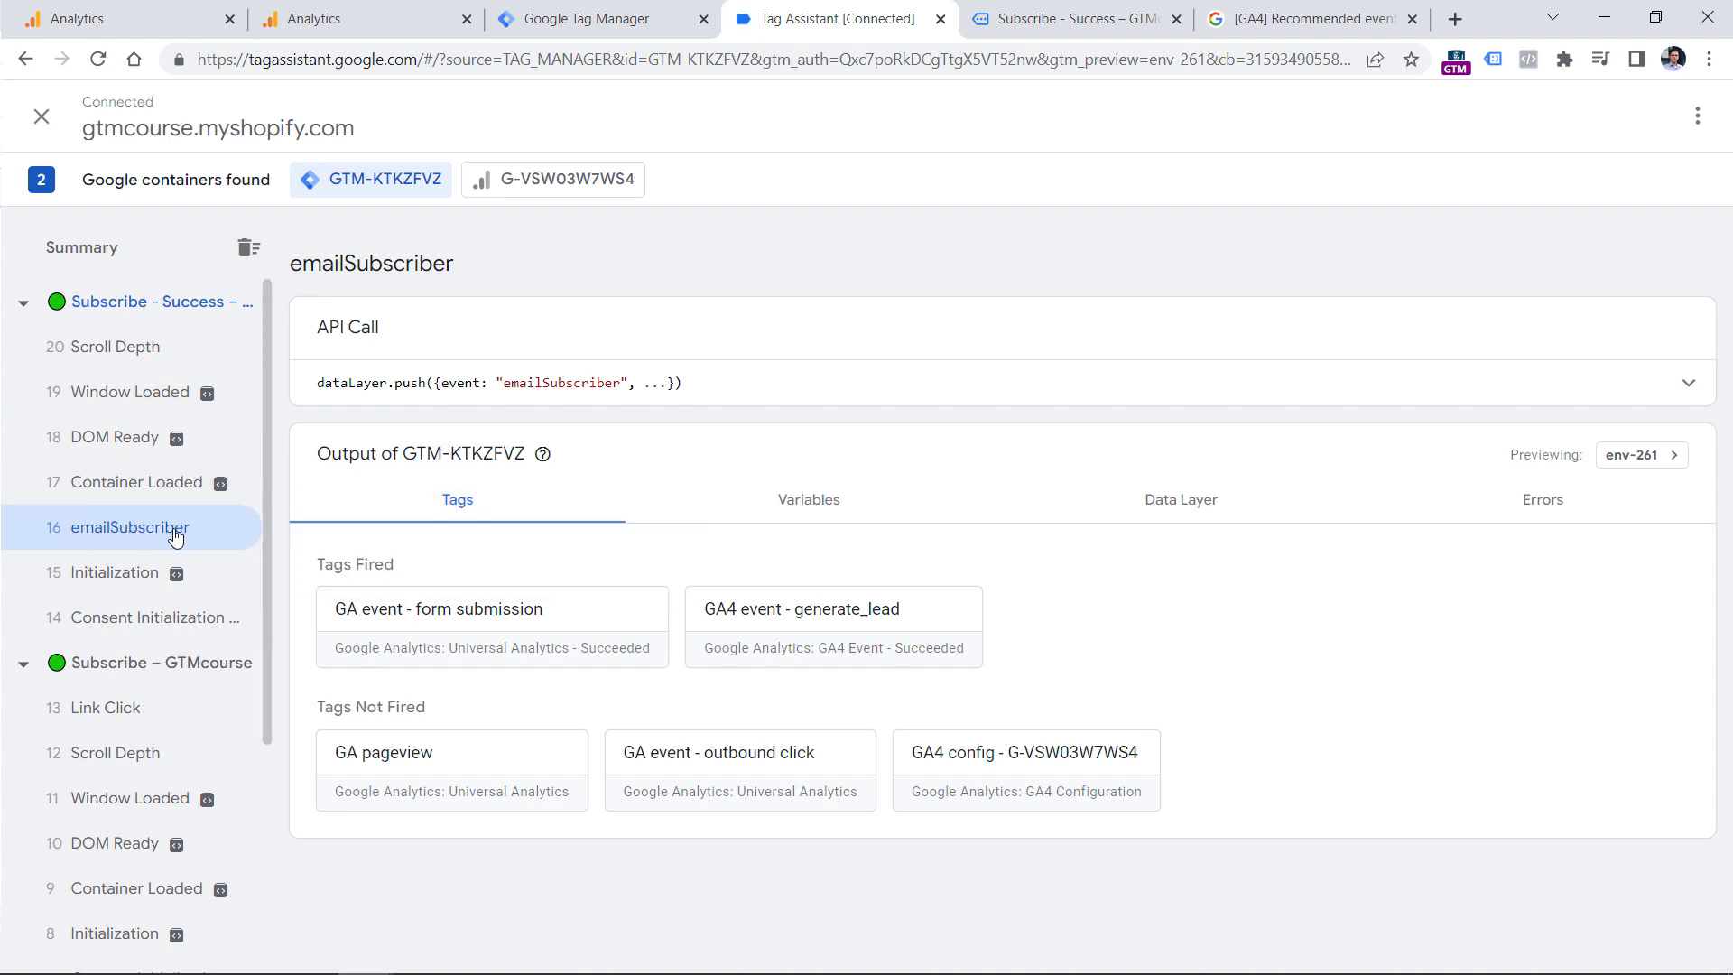
click(858, 7)
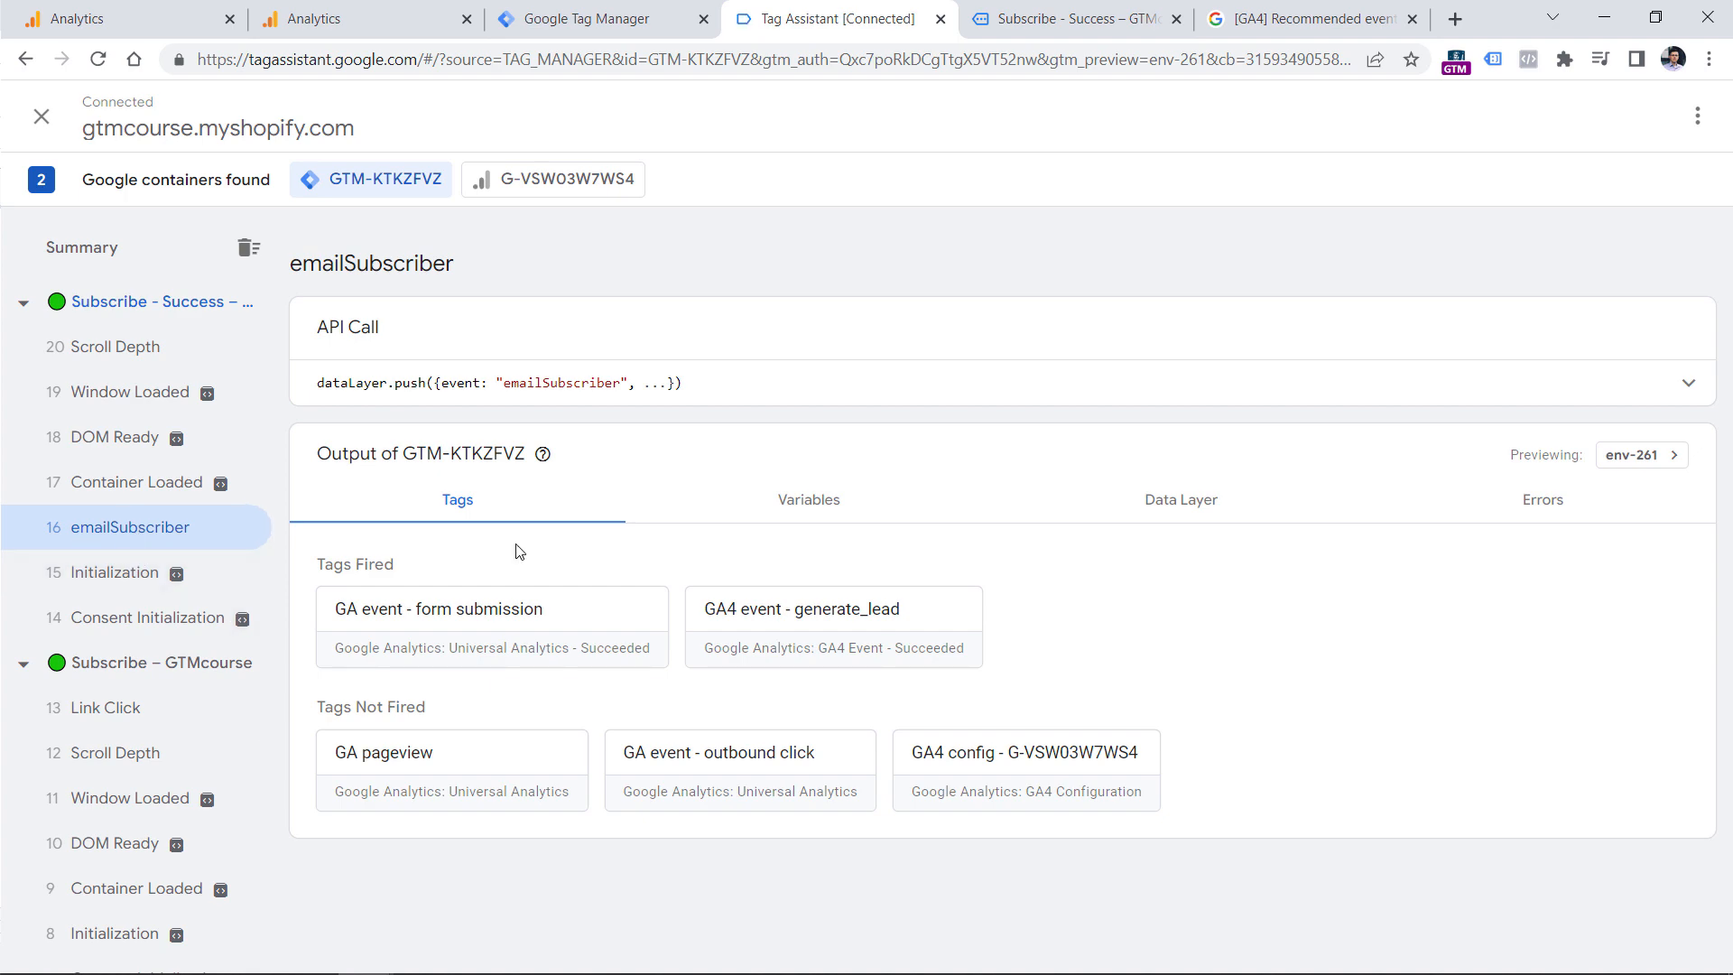
In Tag Assistant, inspect the form, value and currency parameter values sent by the GA4 event - generate_lead tag.
click(579, 8)
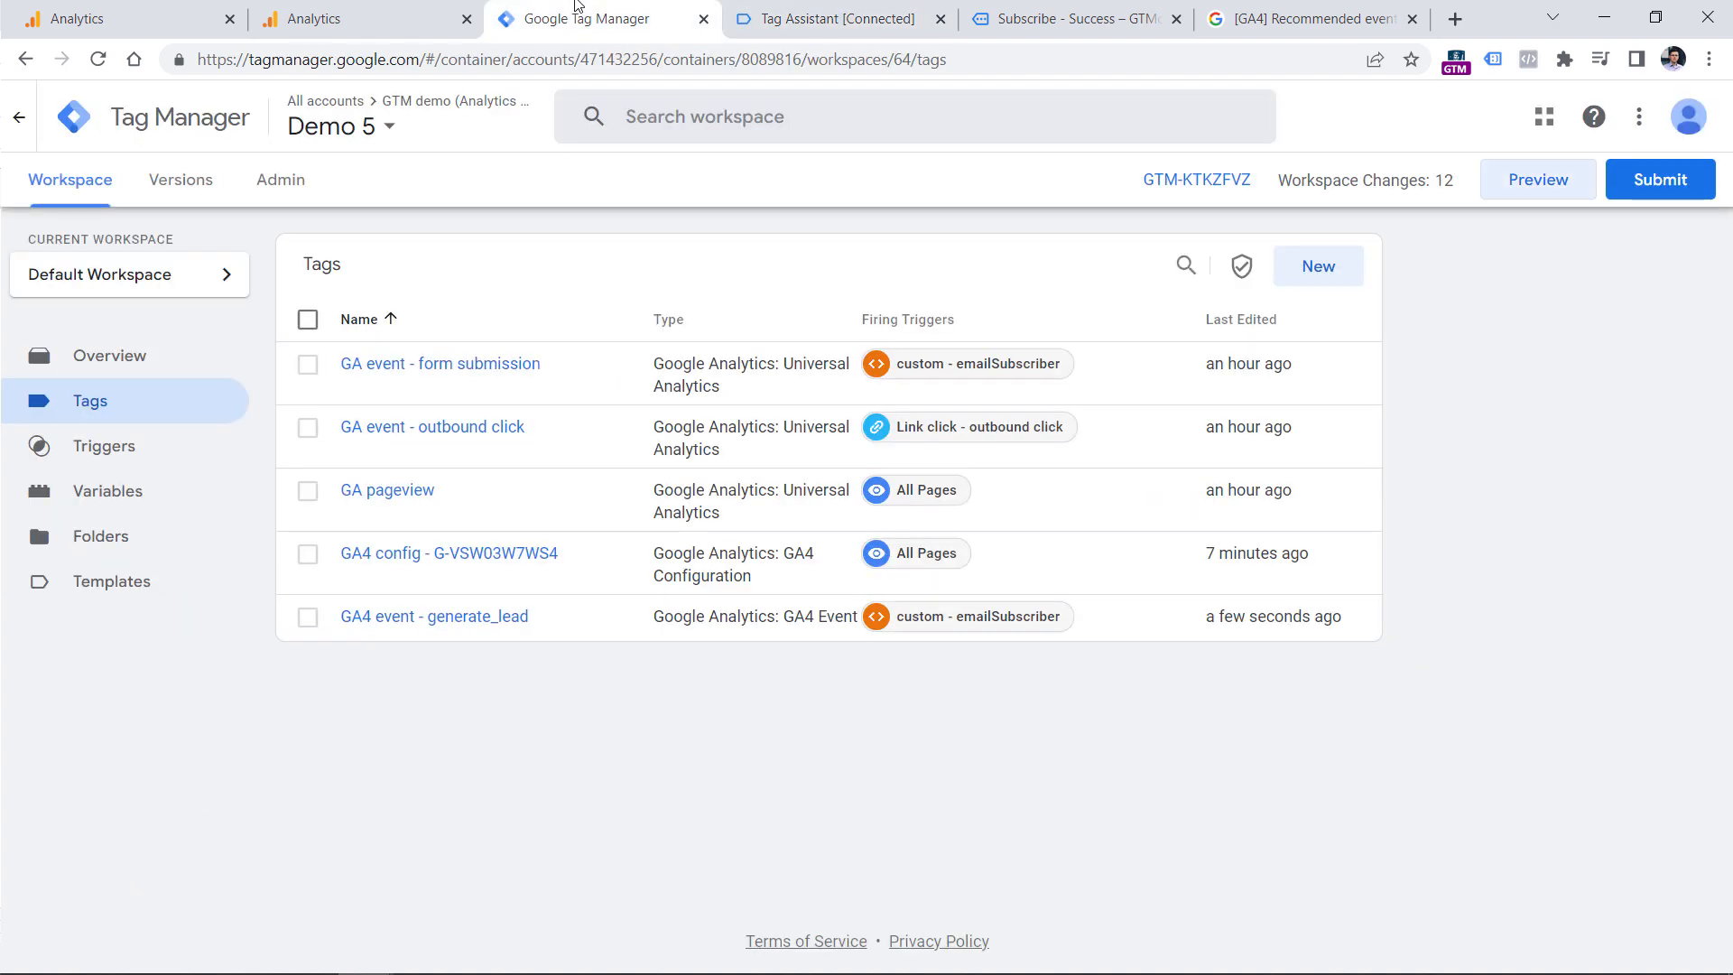
key(ctrl+Tab)
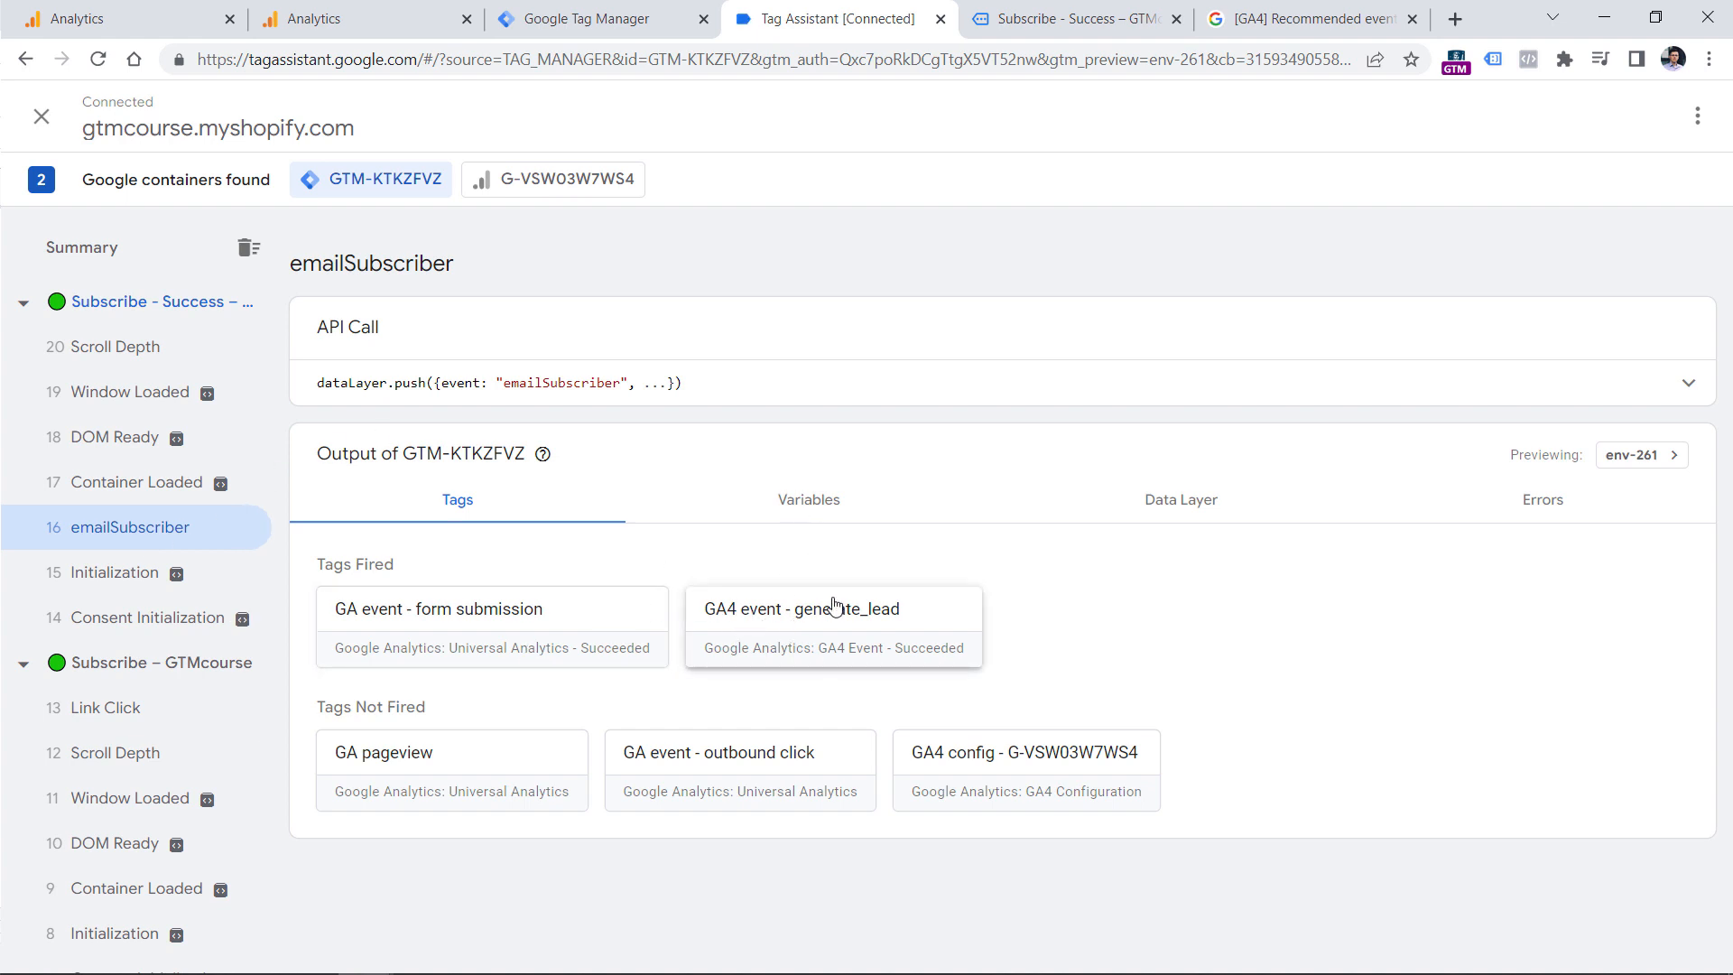
click(794, 610)
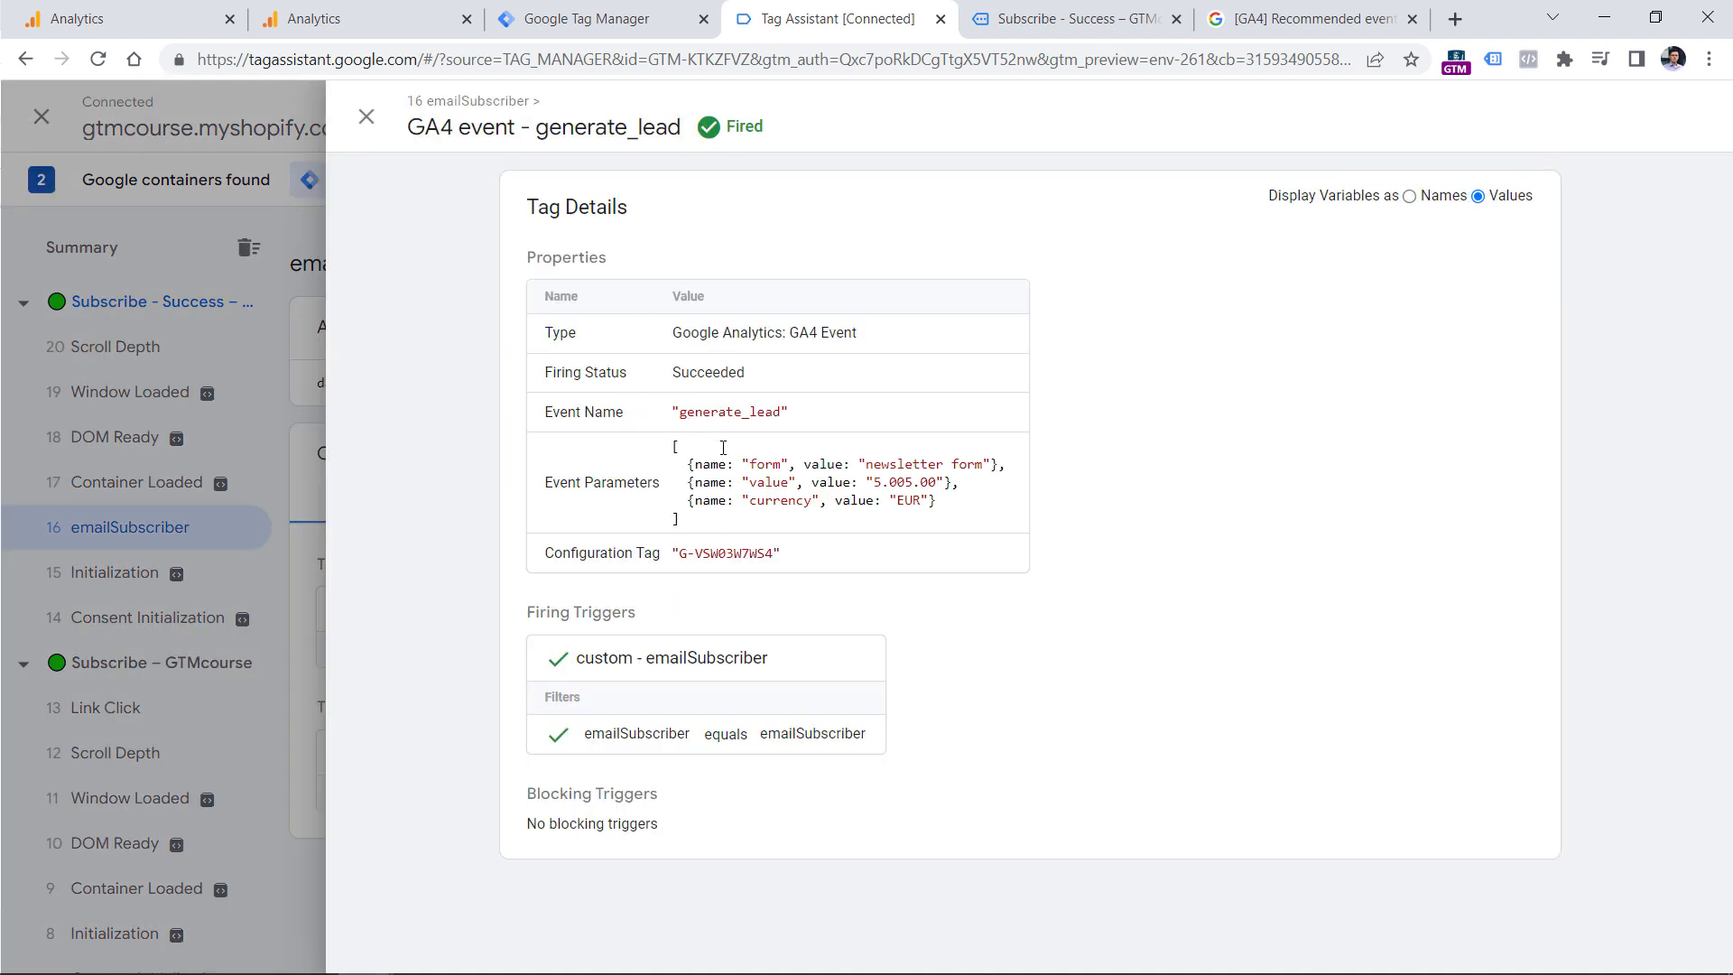
double_click(766, 464)
double_click(902, 464)
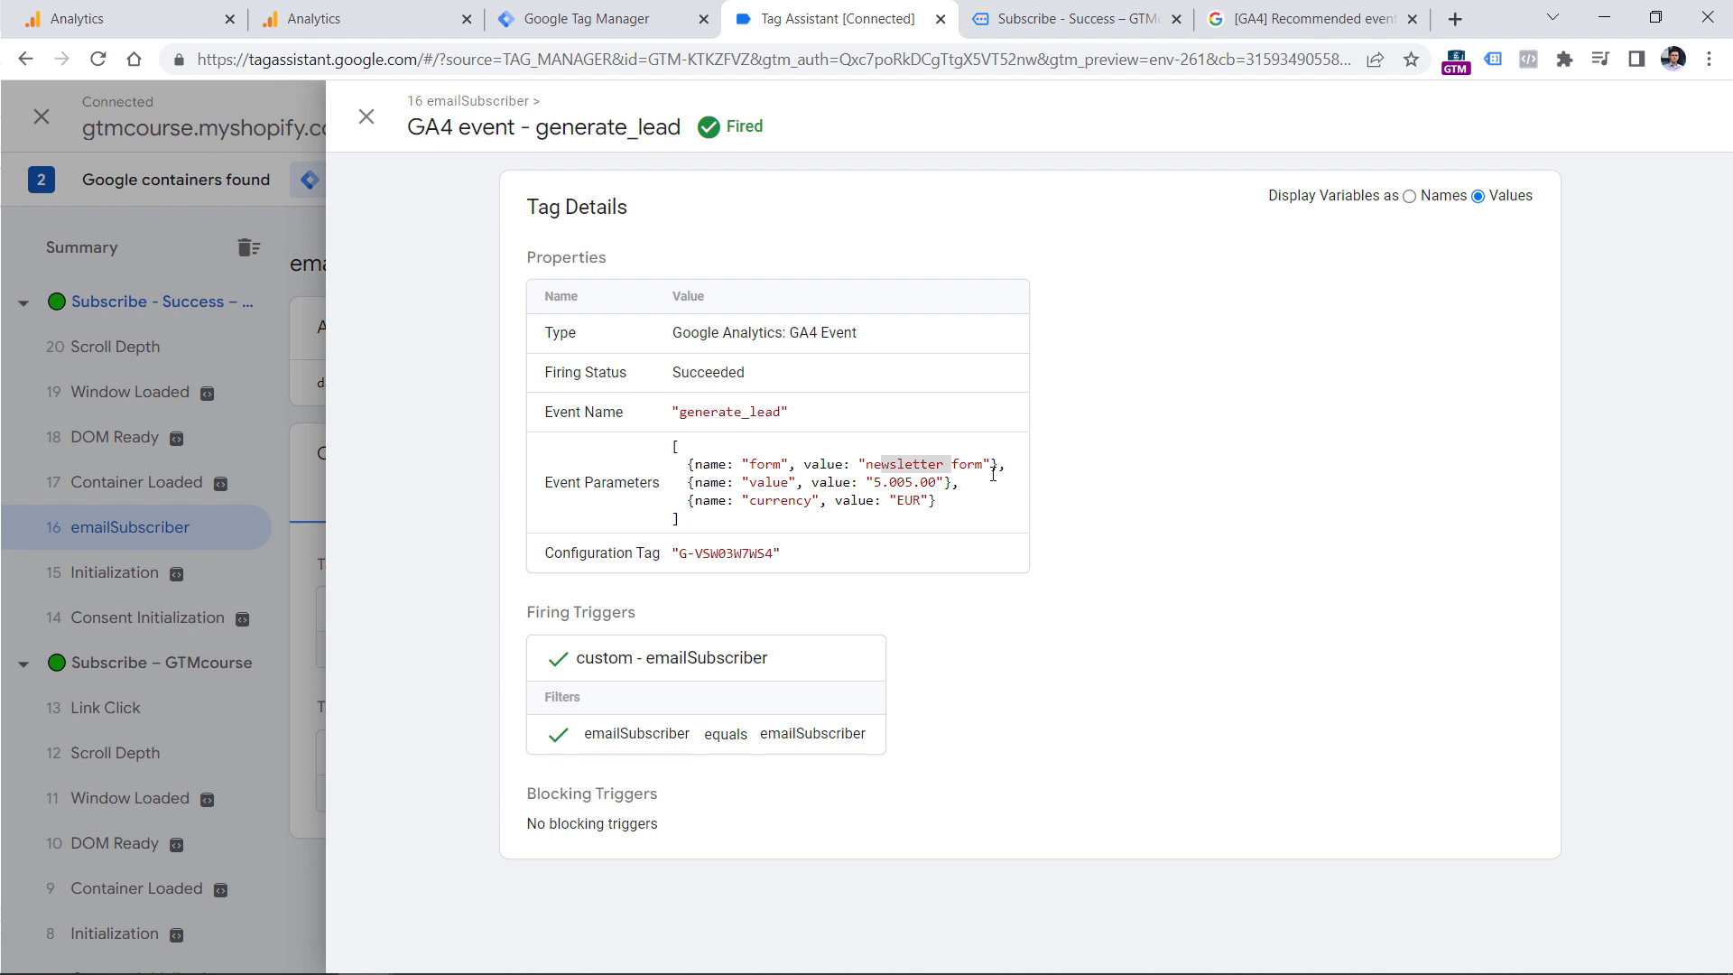
double_click(768, 482)
drag(867, 482, 938, 482)
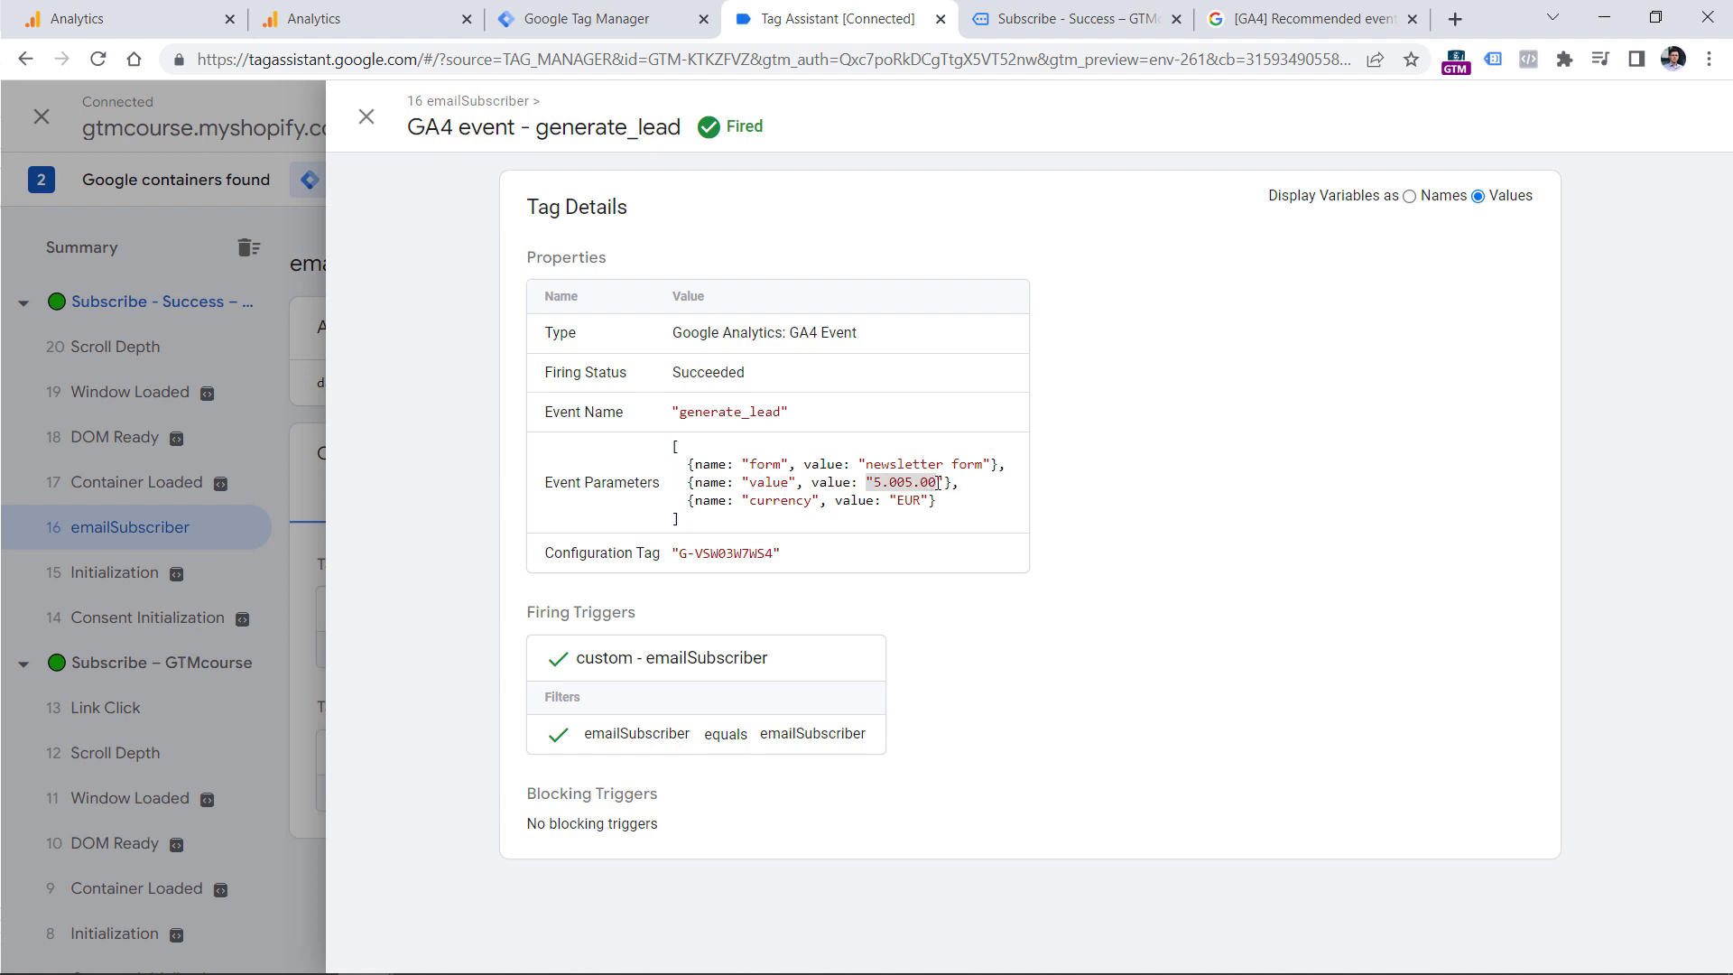
click(938, 482)
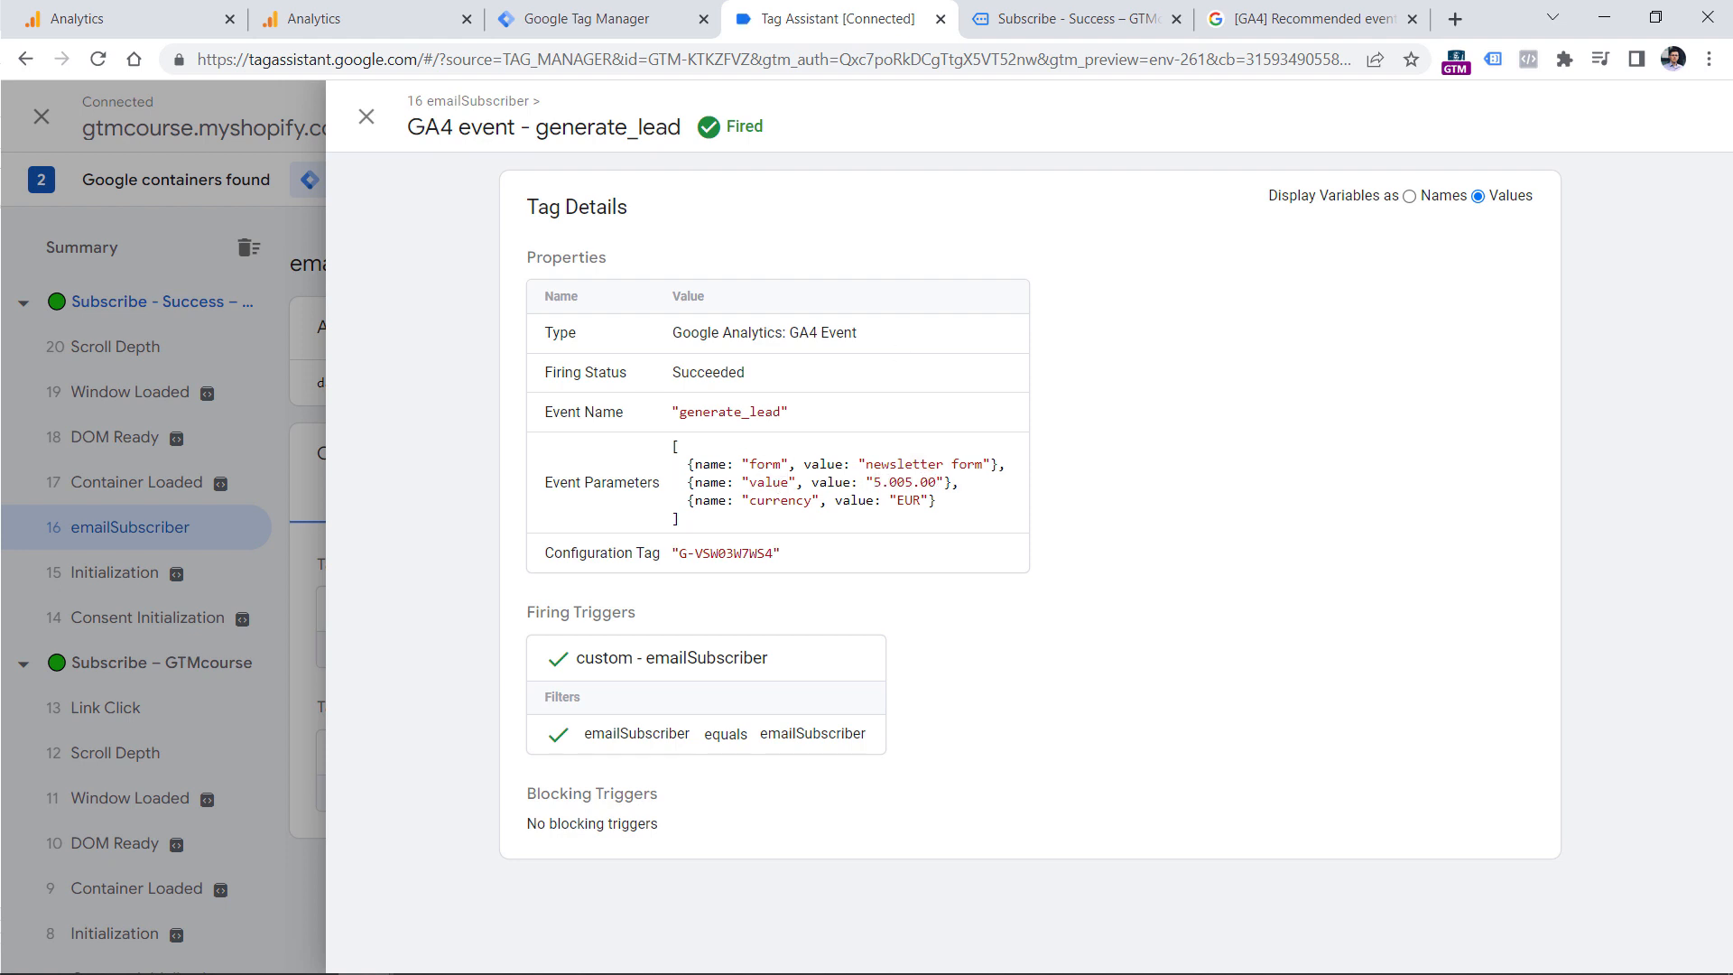
In Google Tag Manager, remove the duplicate {{dlv - value}} from the generate_lead tag's value parameter and save the tag.
click(646, 7)
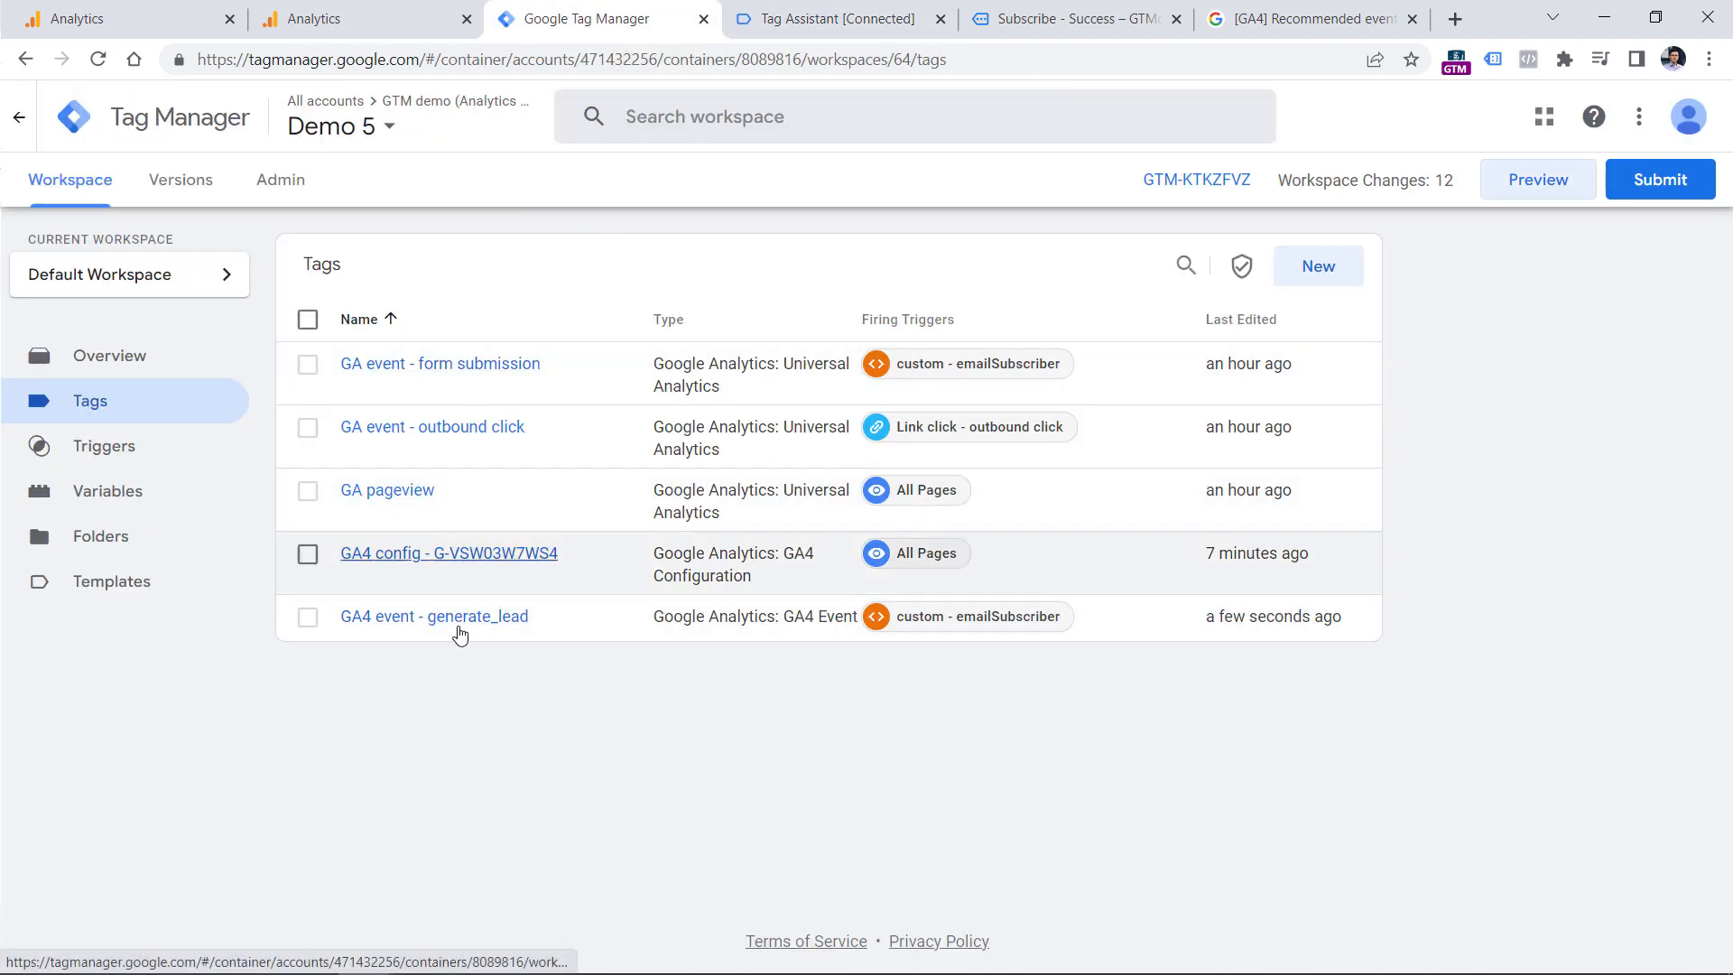
click(459, 632)
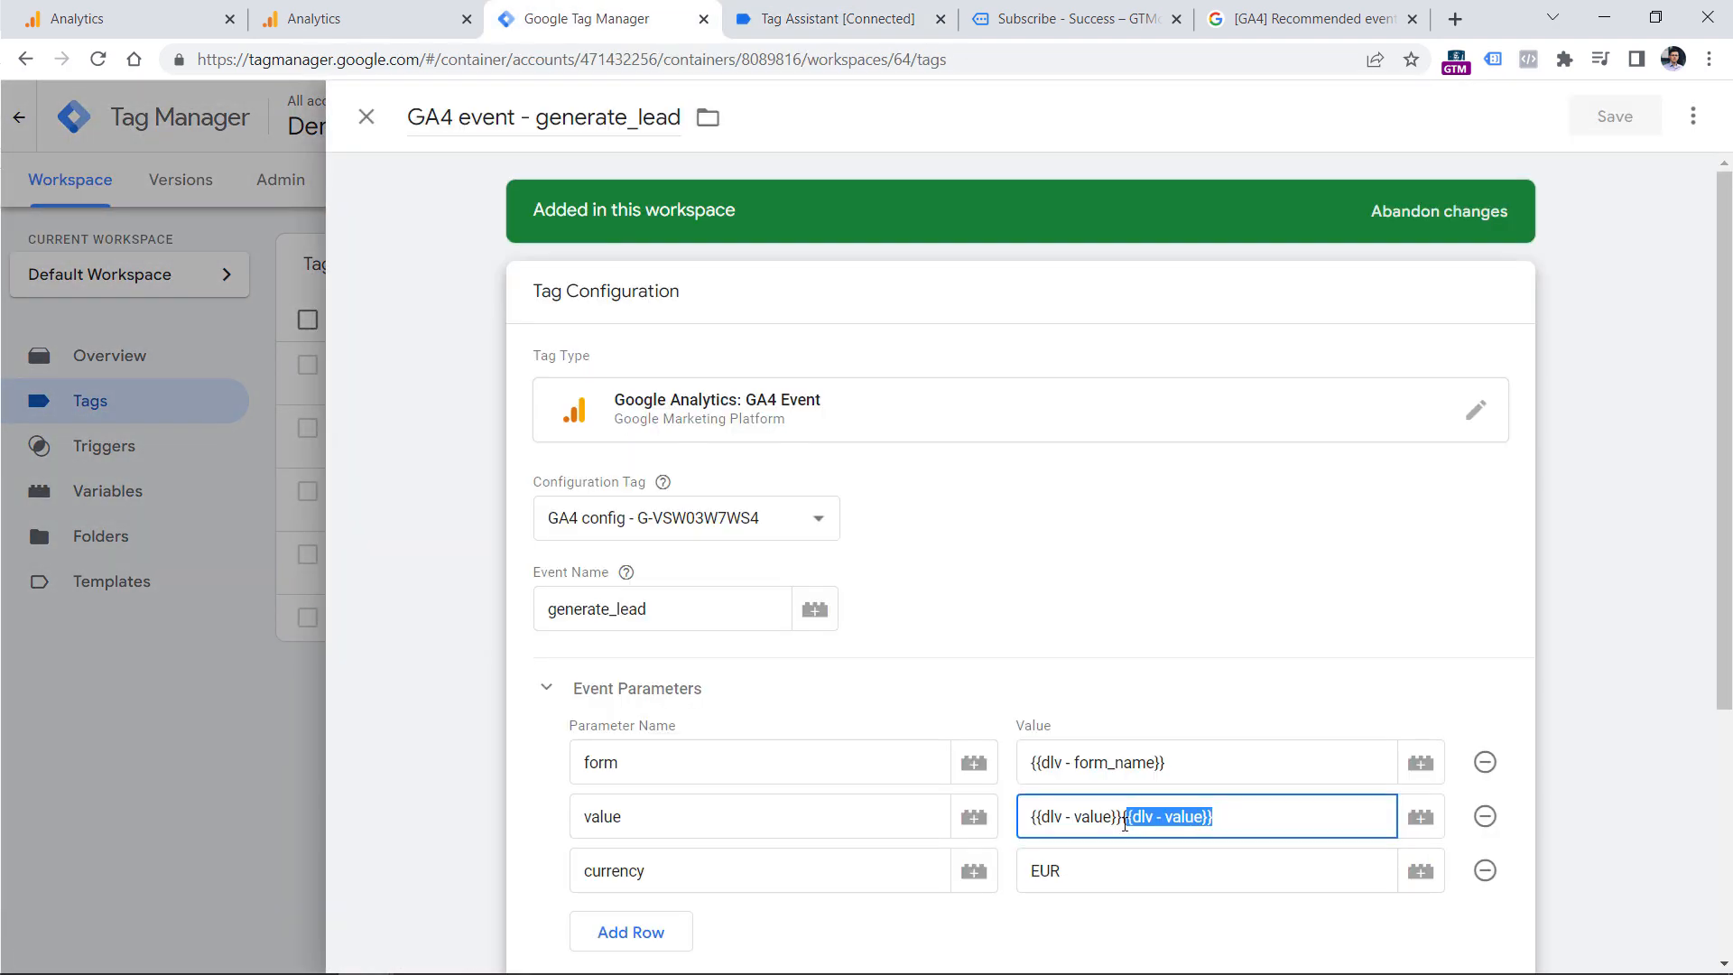
key(BackSpace)
click(1615, 116)
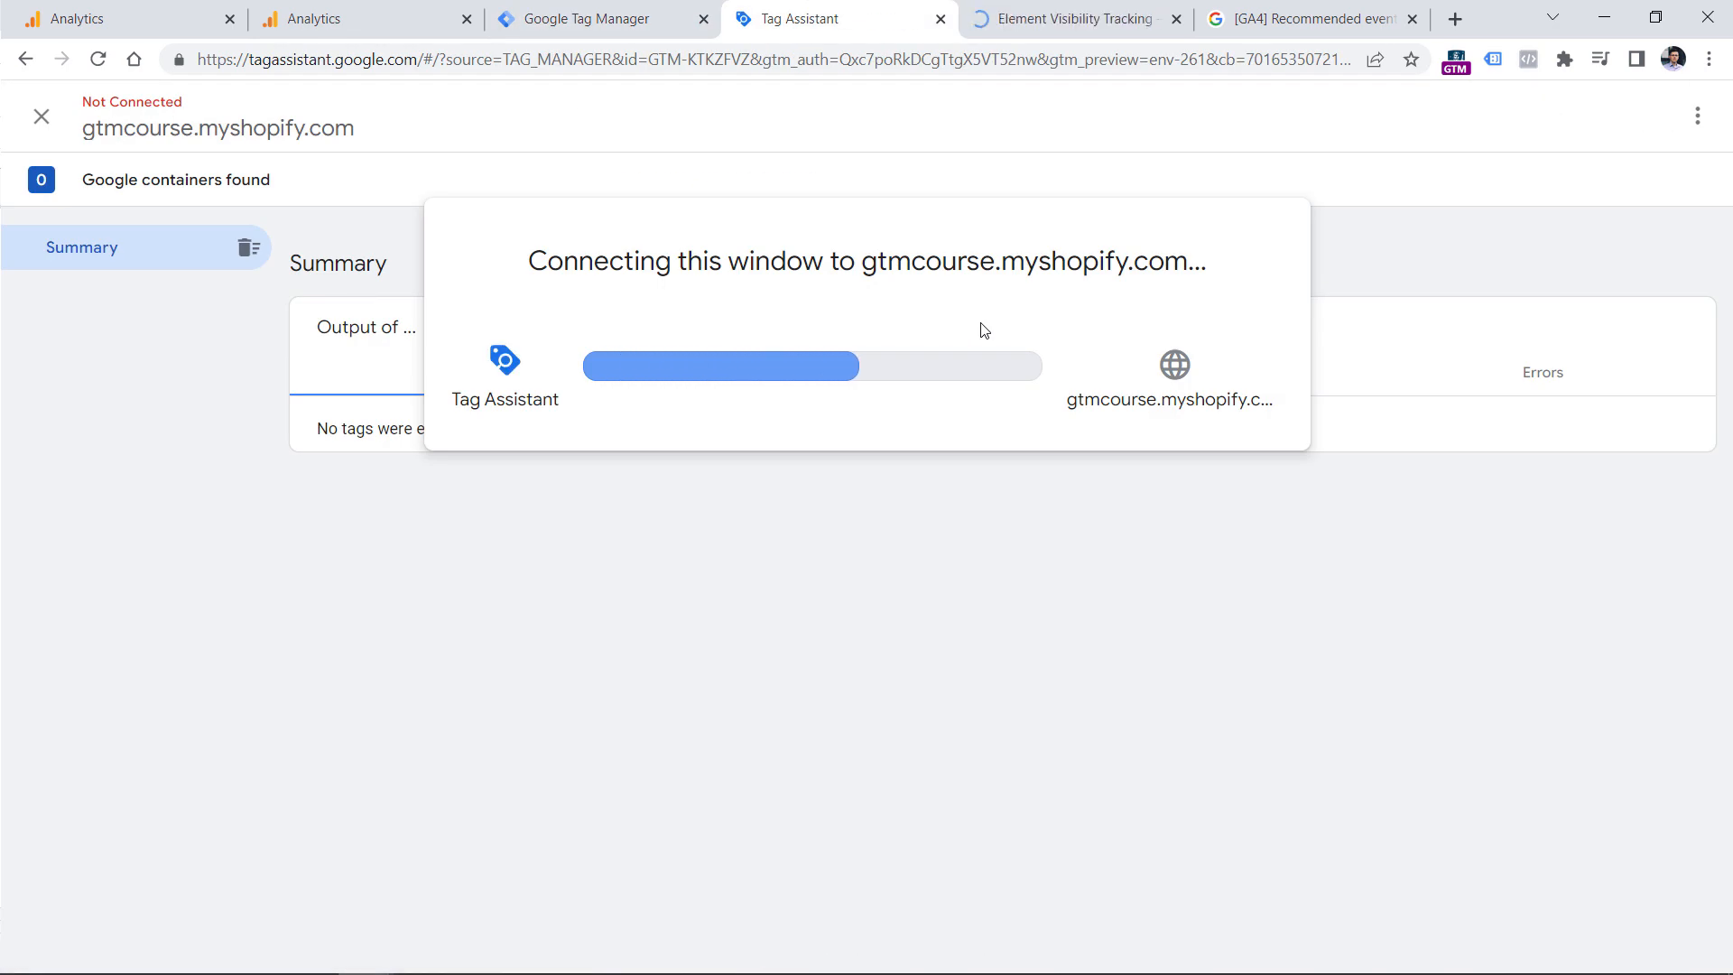
In the restarted preview session, submit the website's Subscribe form with a test email address.
click(1040, 19)
click(939, 127)
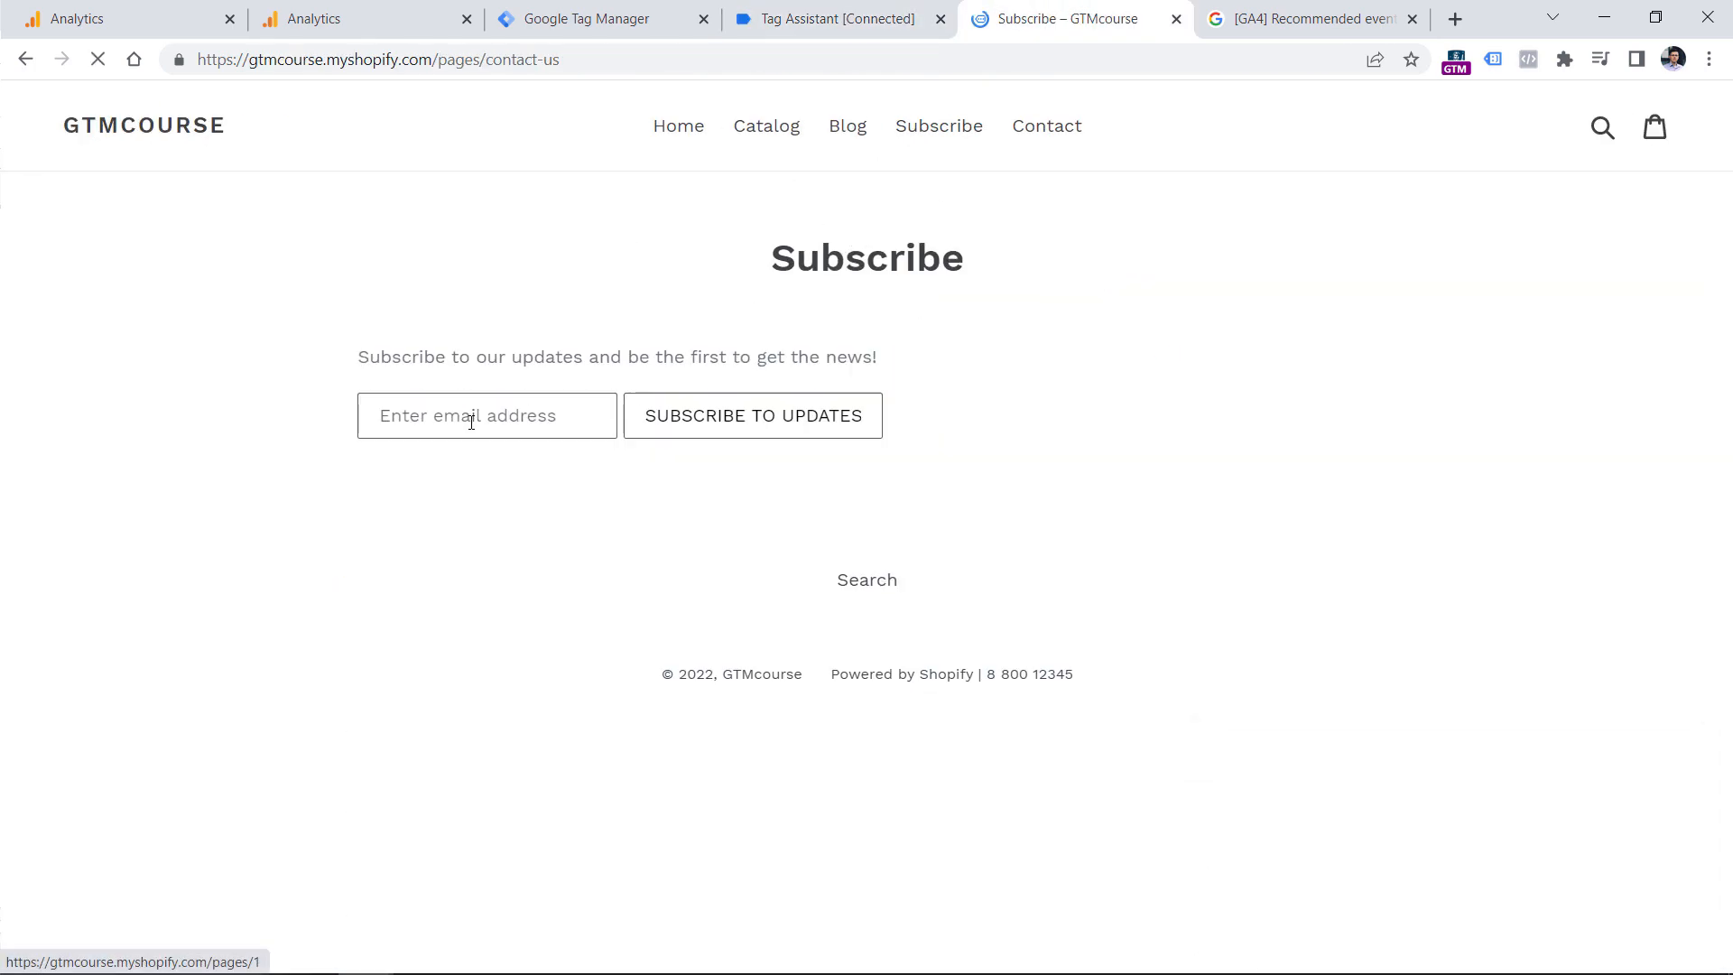
click(472, 421)
text(test)
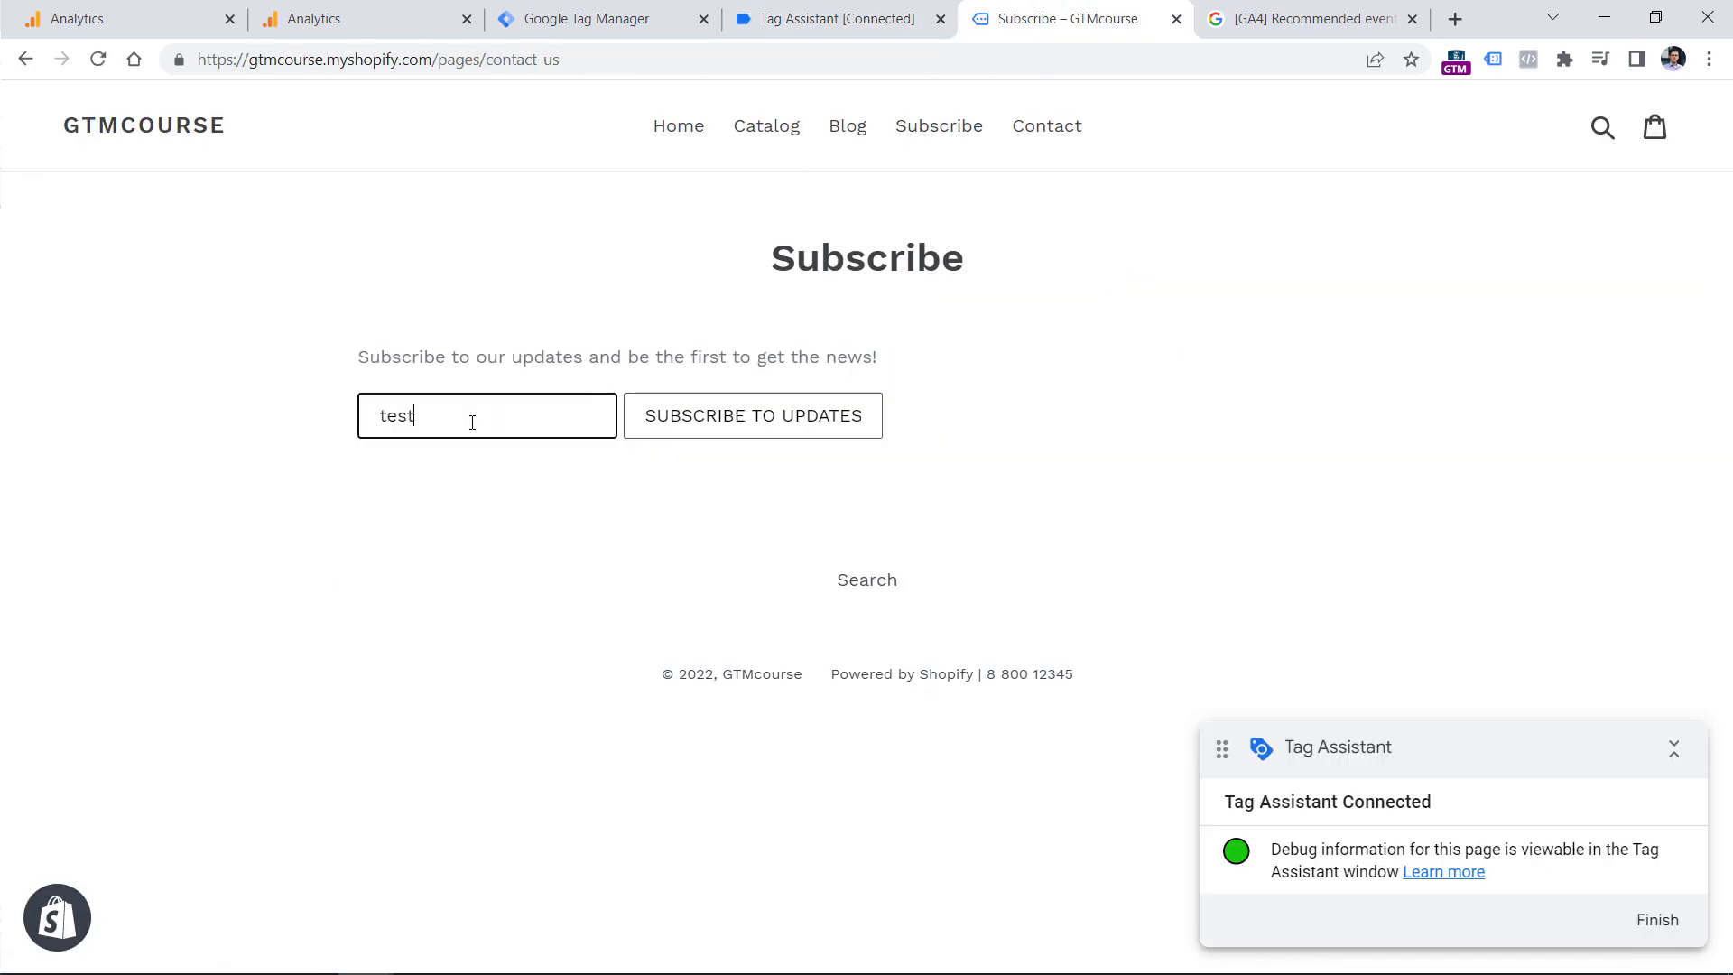
key(Return)
In Tag Assistant, check the GA4 event - generate_lead tag's parameter values on the new emailSubscriber event.
click(813, 18)
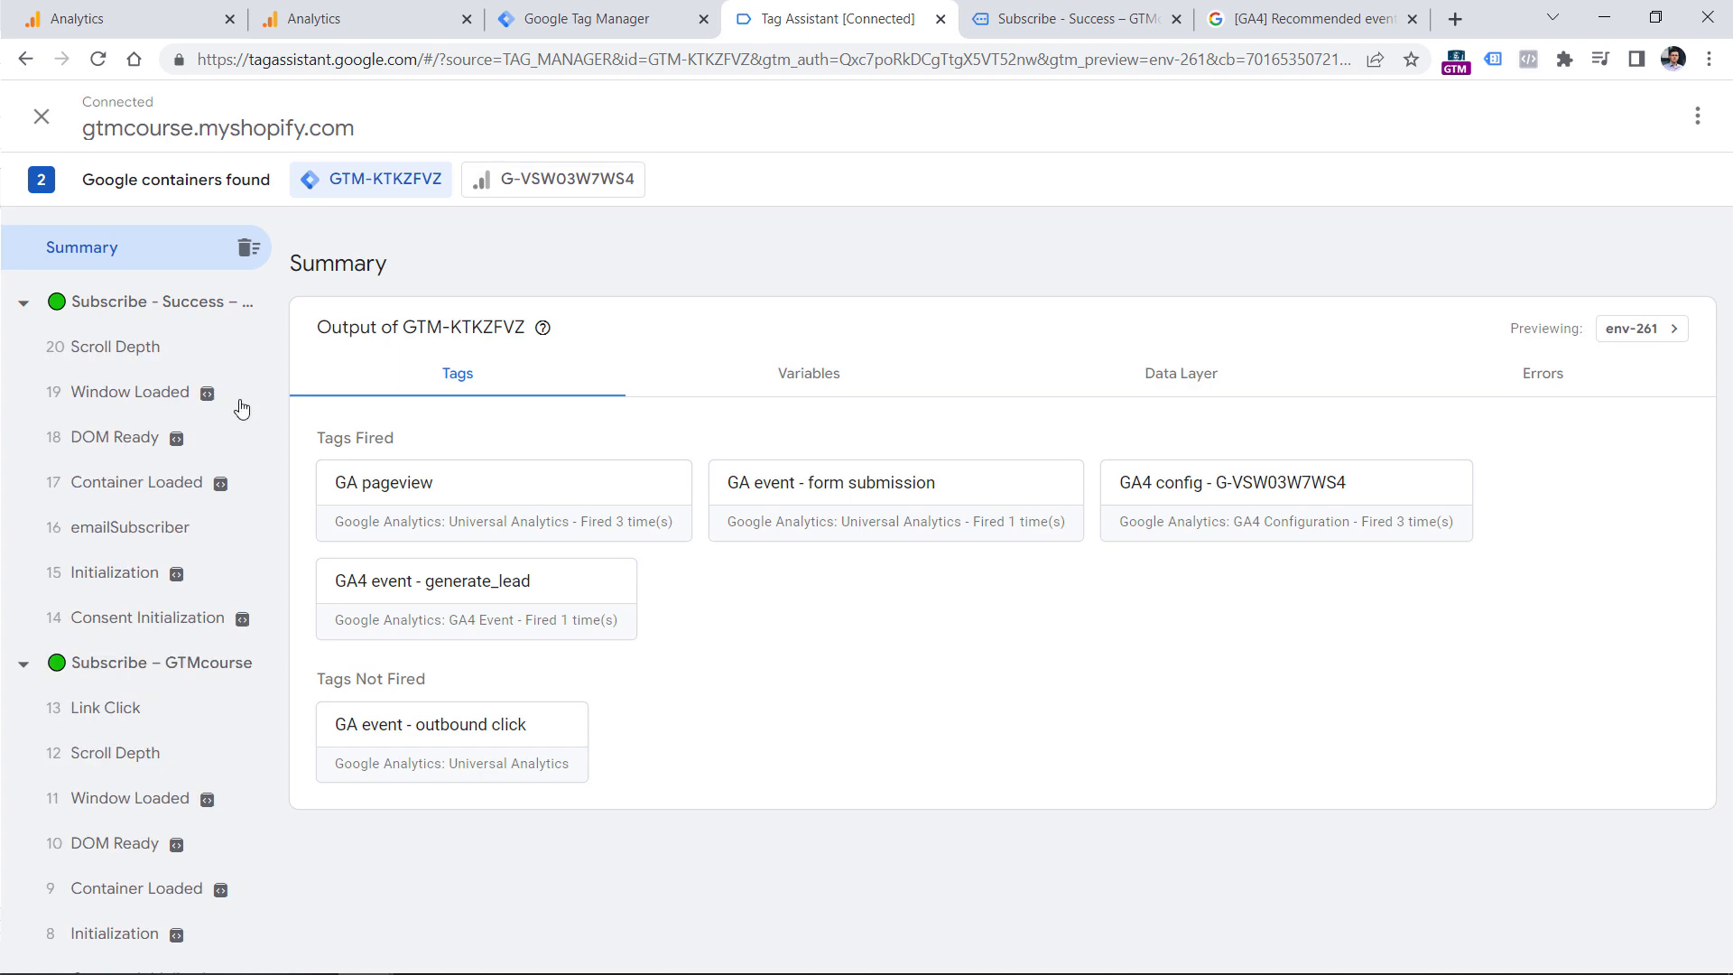
click(129, 531)
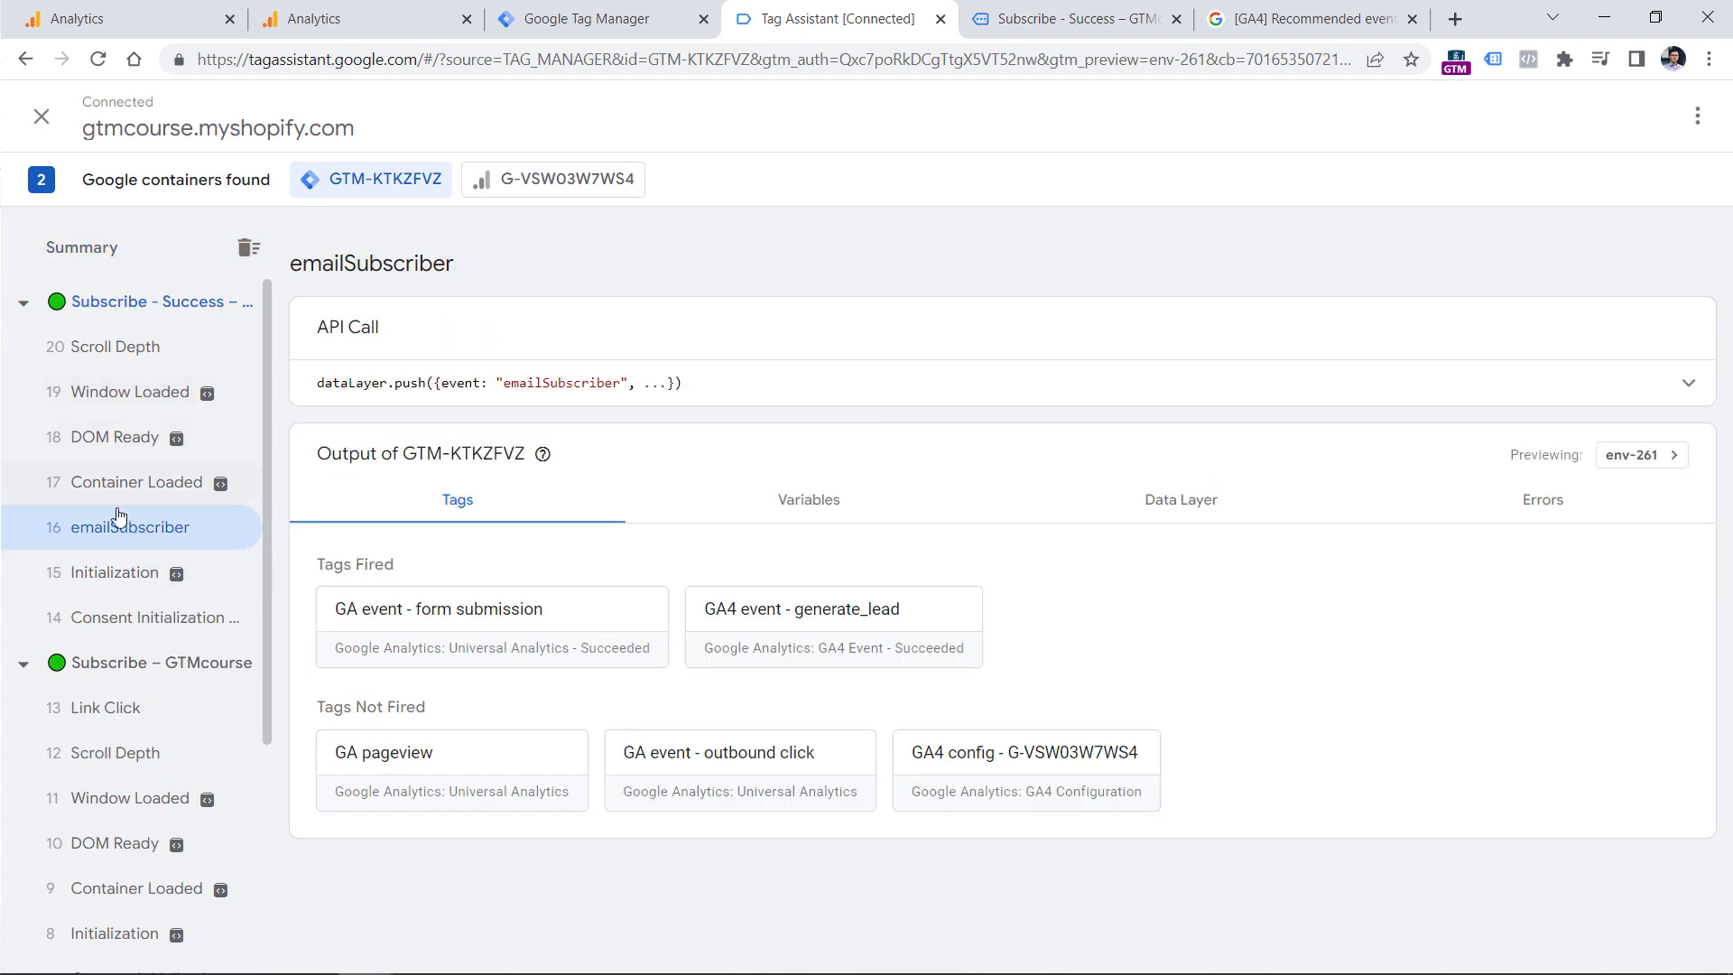
click(847, 619)
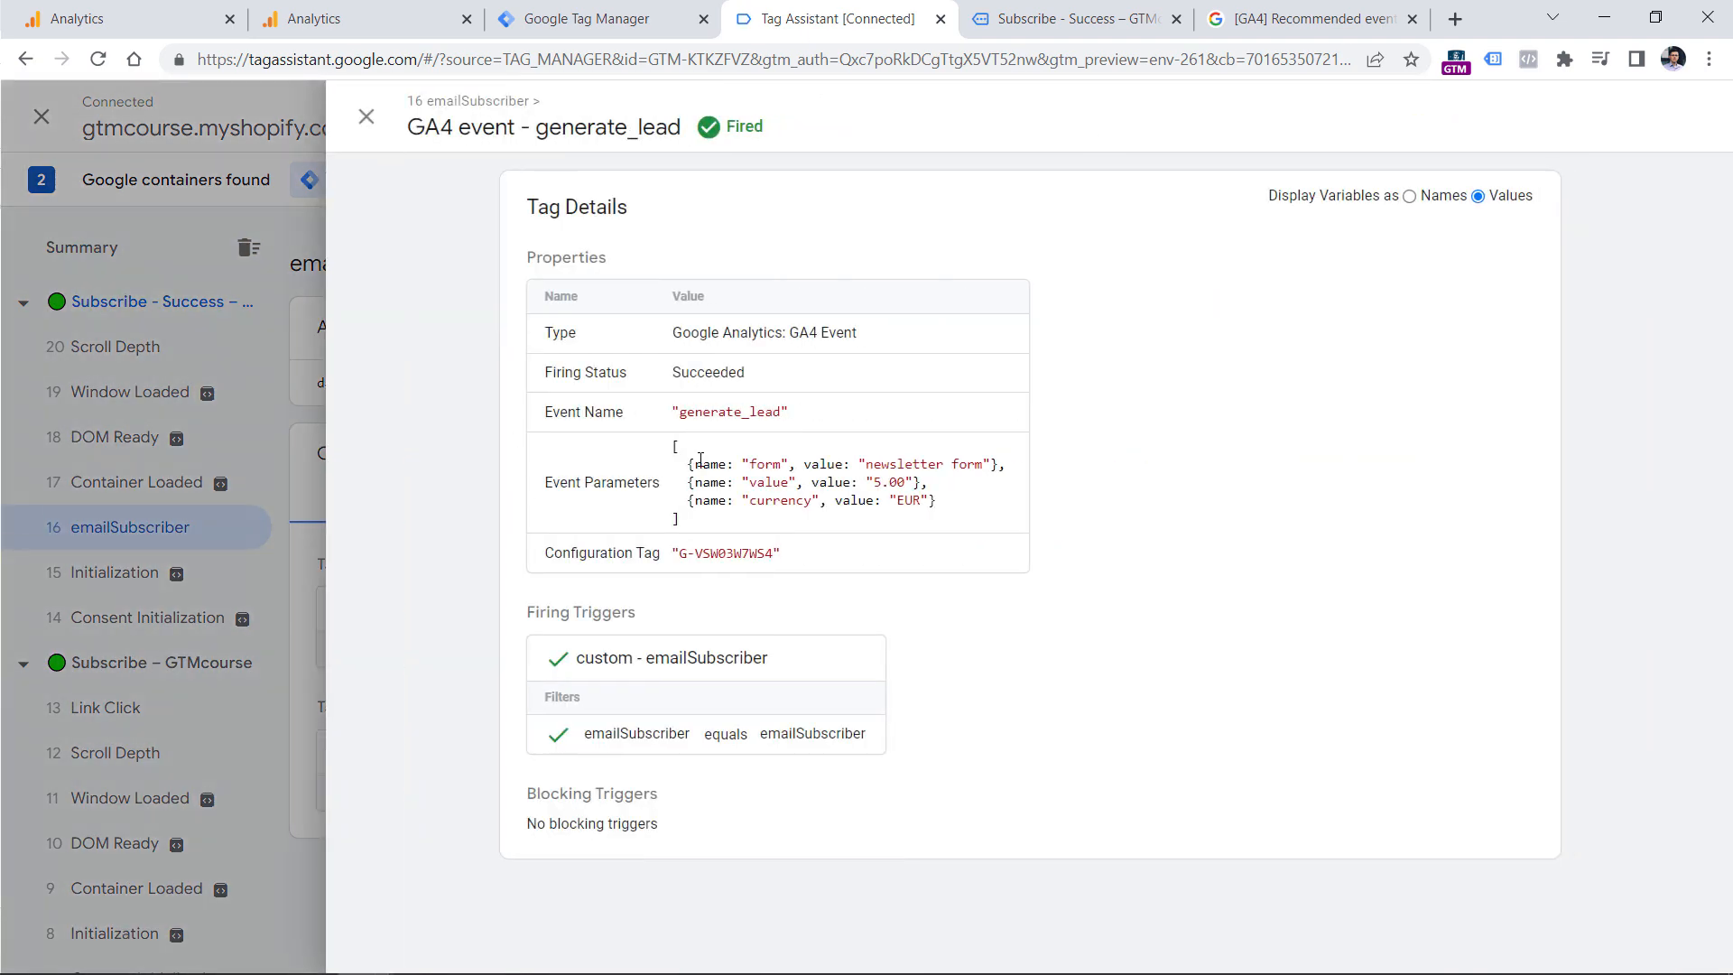
In the GA4 property, look for generate_lead in DebugView and in the list of conversion events.
click(375, 11)
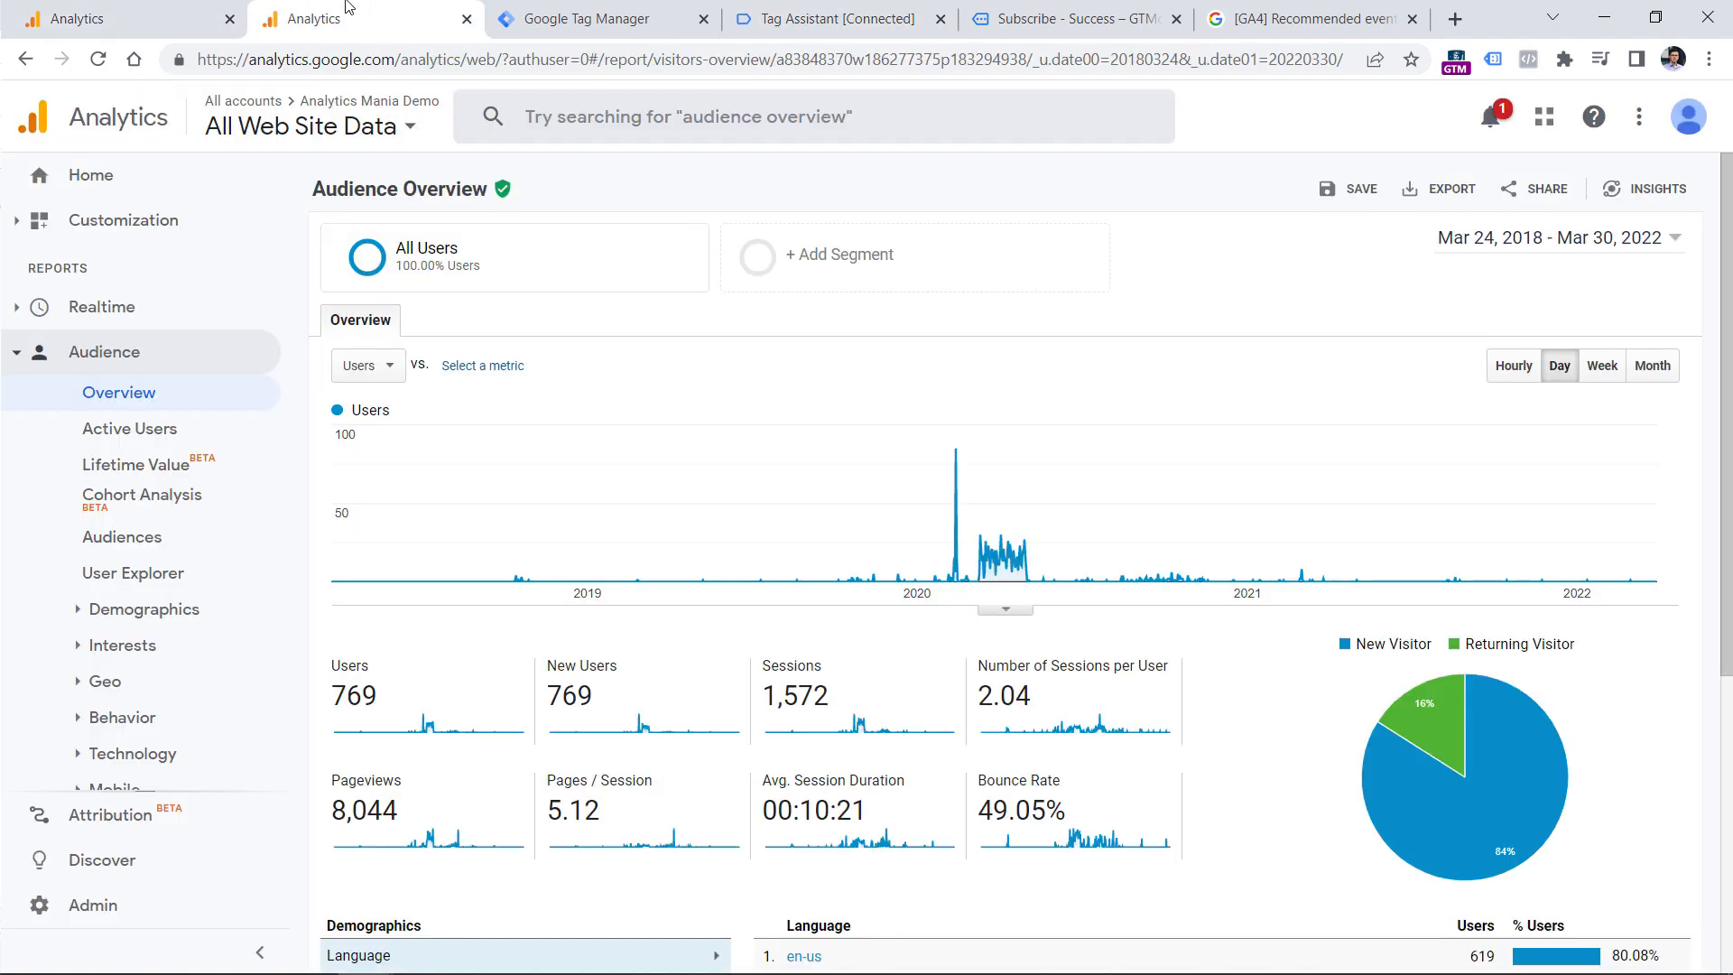
click(178, 9)
click(127, 506)
click(52, 413)
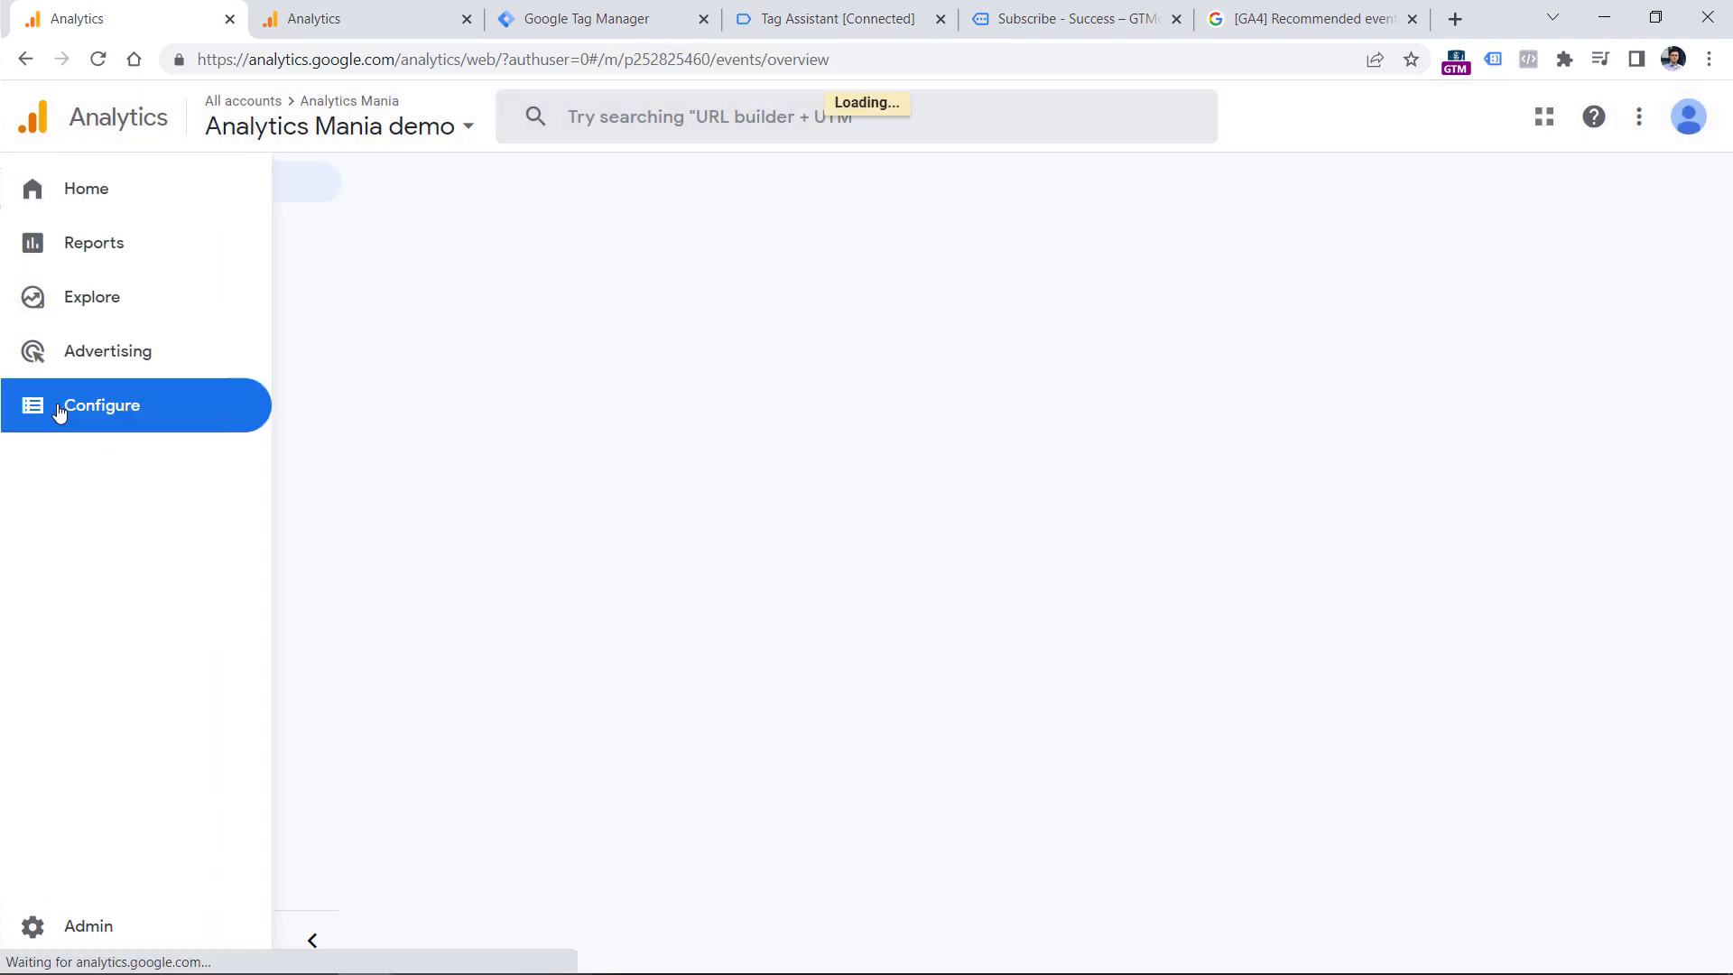
click(166, 337)
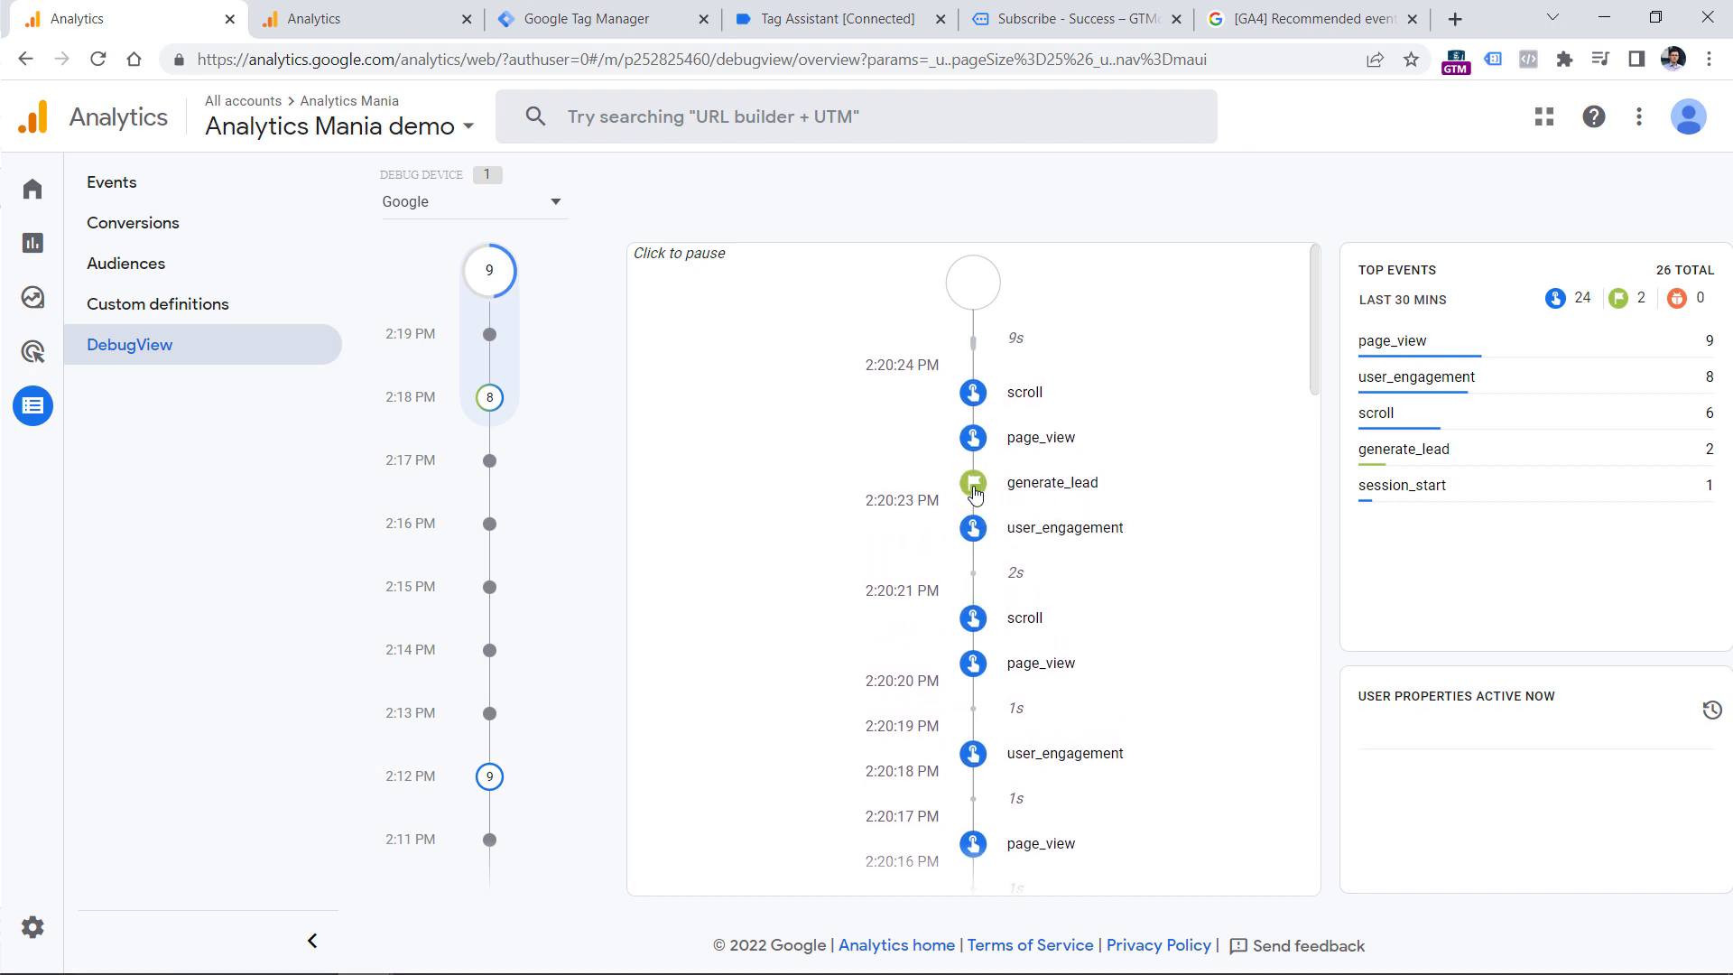
click(135, 225)
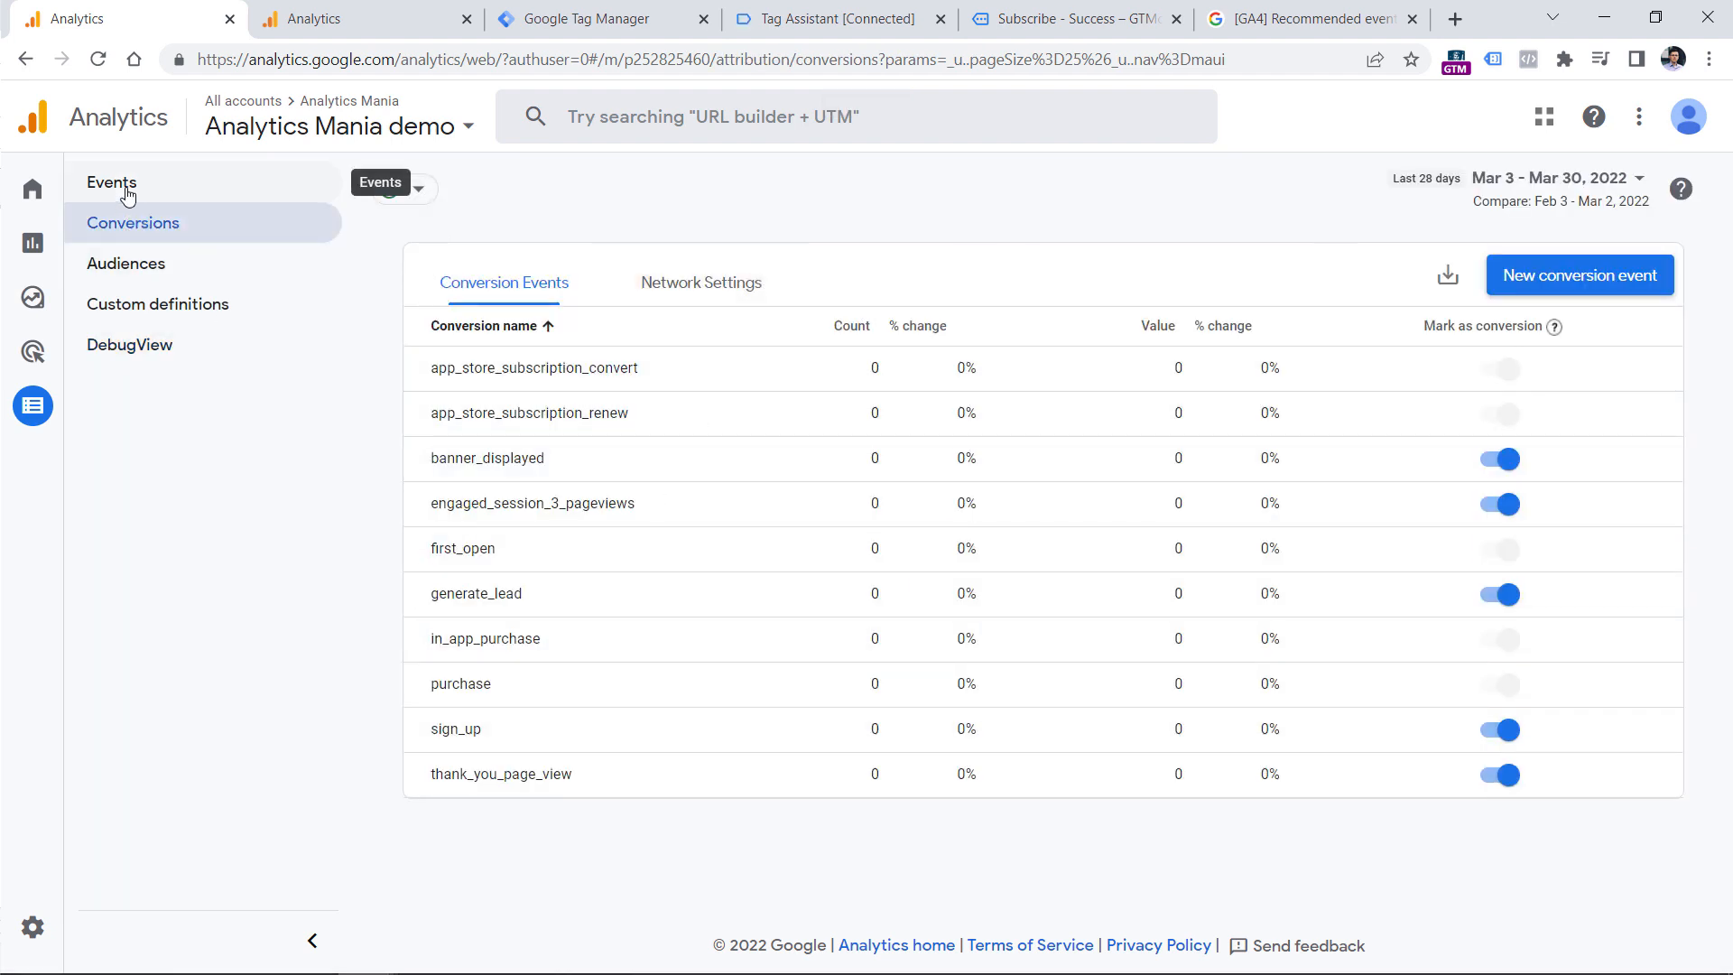
click(128, 330)
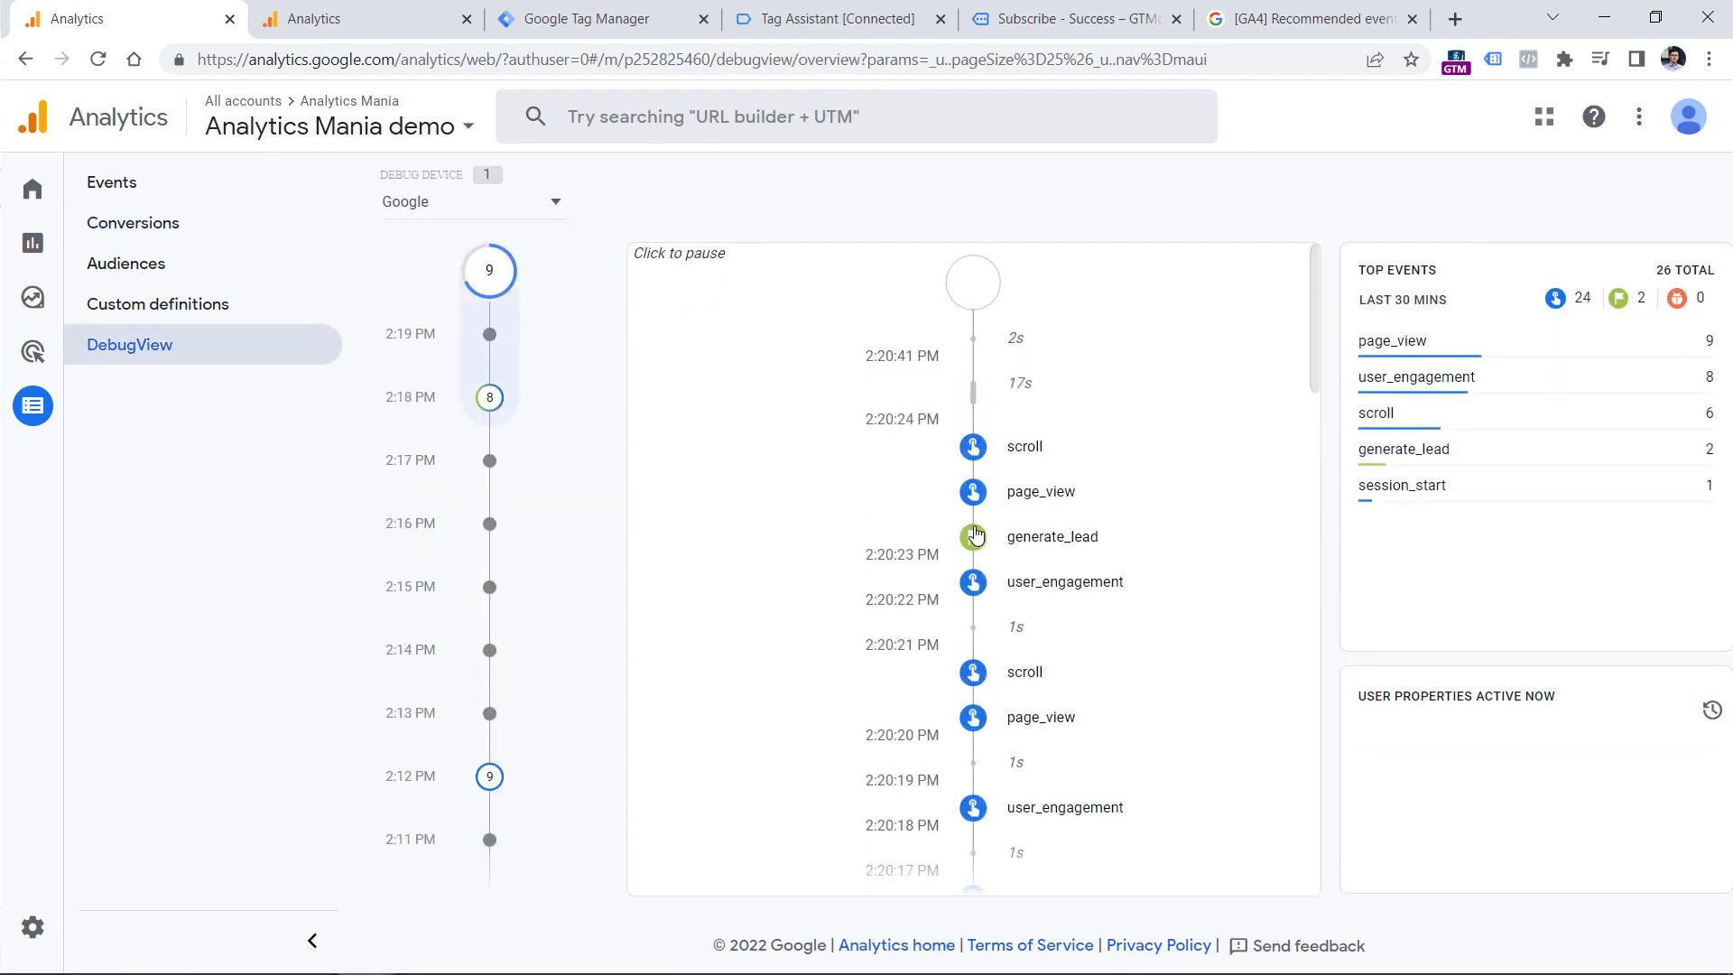
Examine the parameters received with the generate_lead event in DebugView, including currency and form.
click(1054, 553)
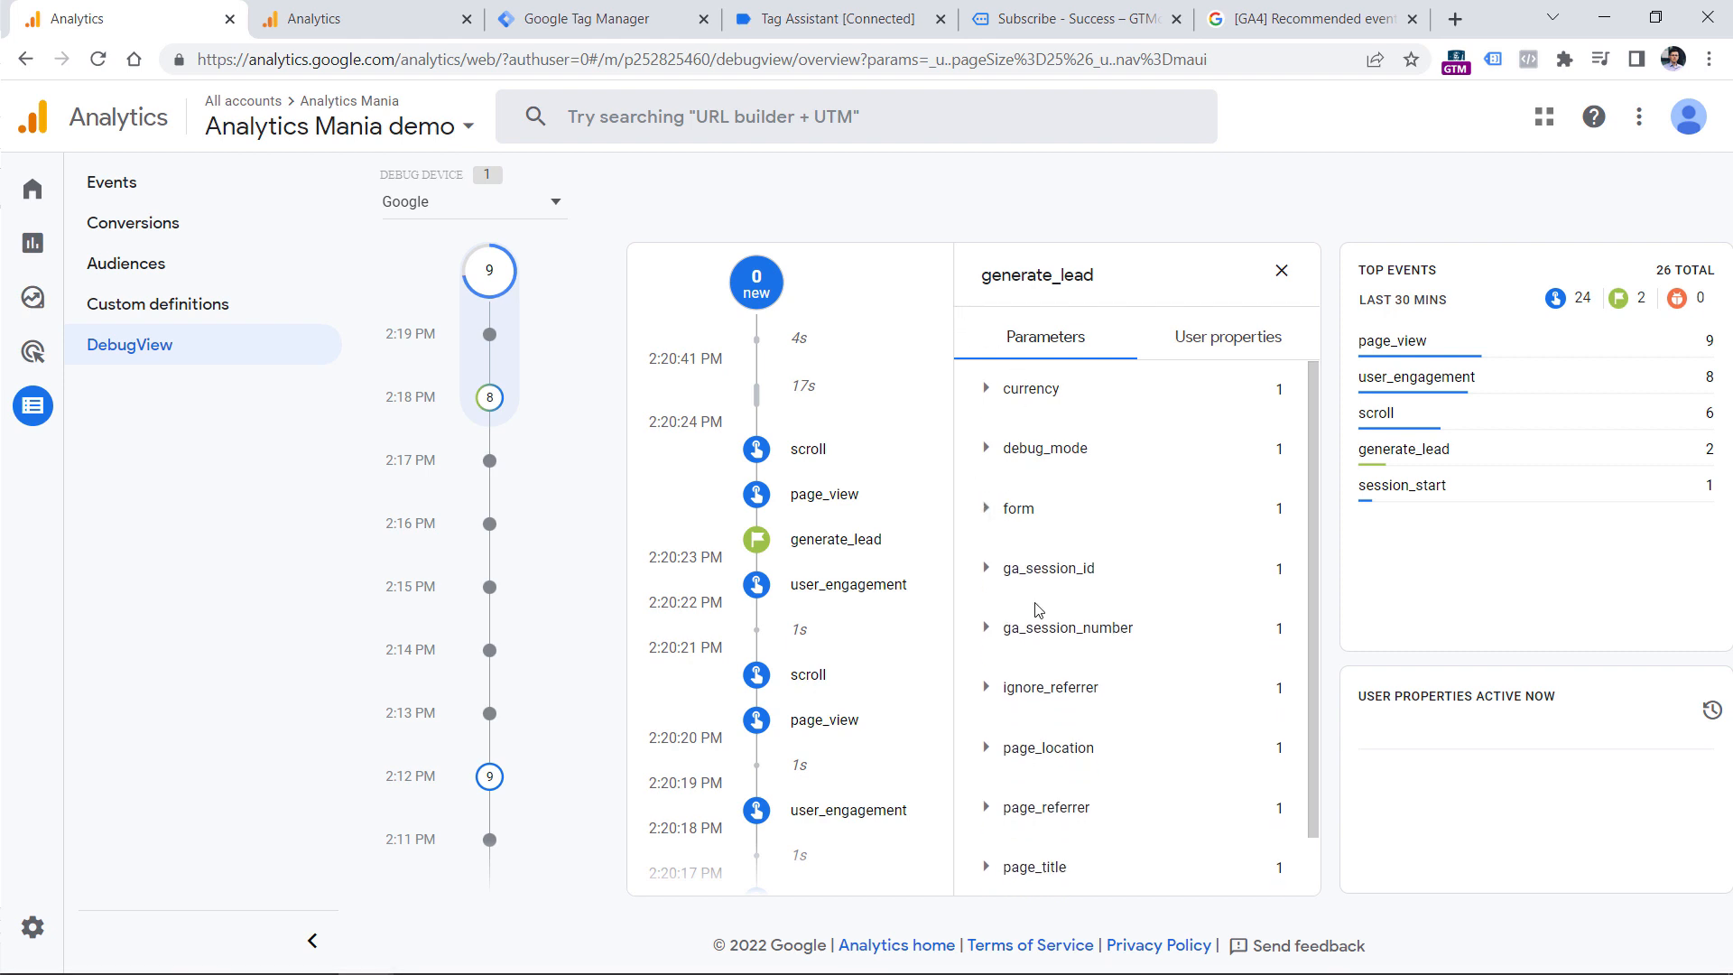
scroll(1029, 623, down, 1)
scroll(1002, 722, down, 1)
scroll(998, 541, up, 2)
click(994, 394)
click(996, 392)
double_click(1012, 511)
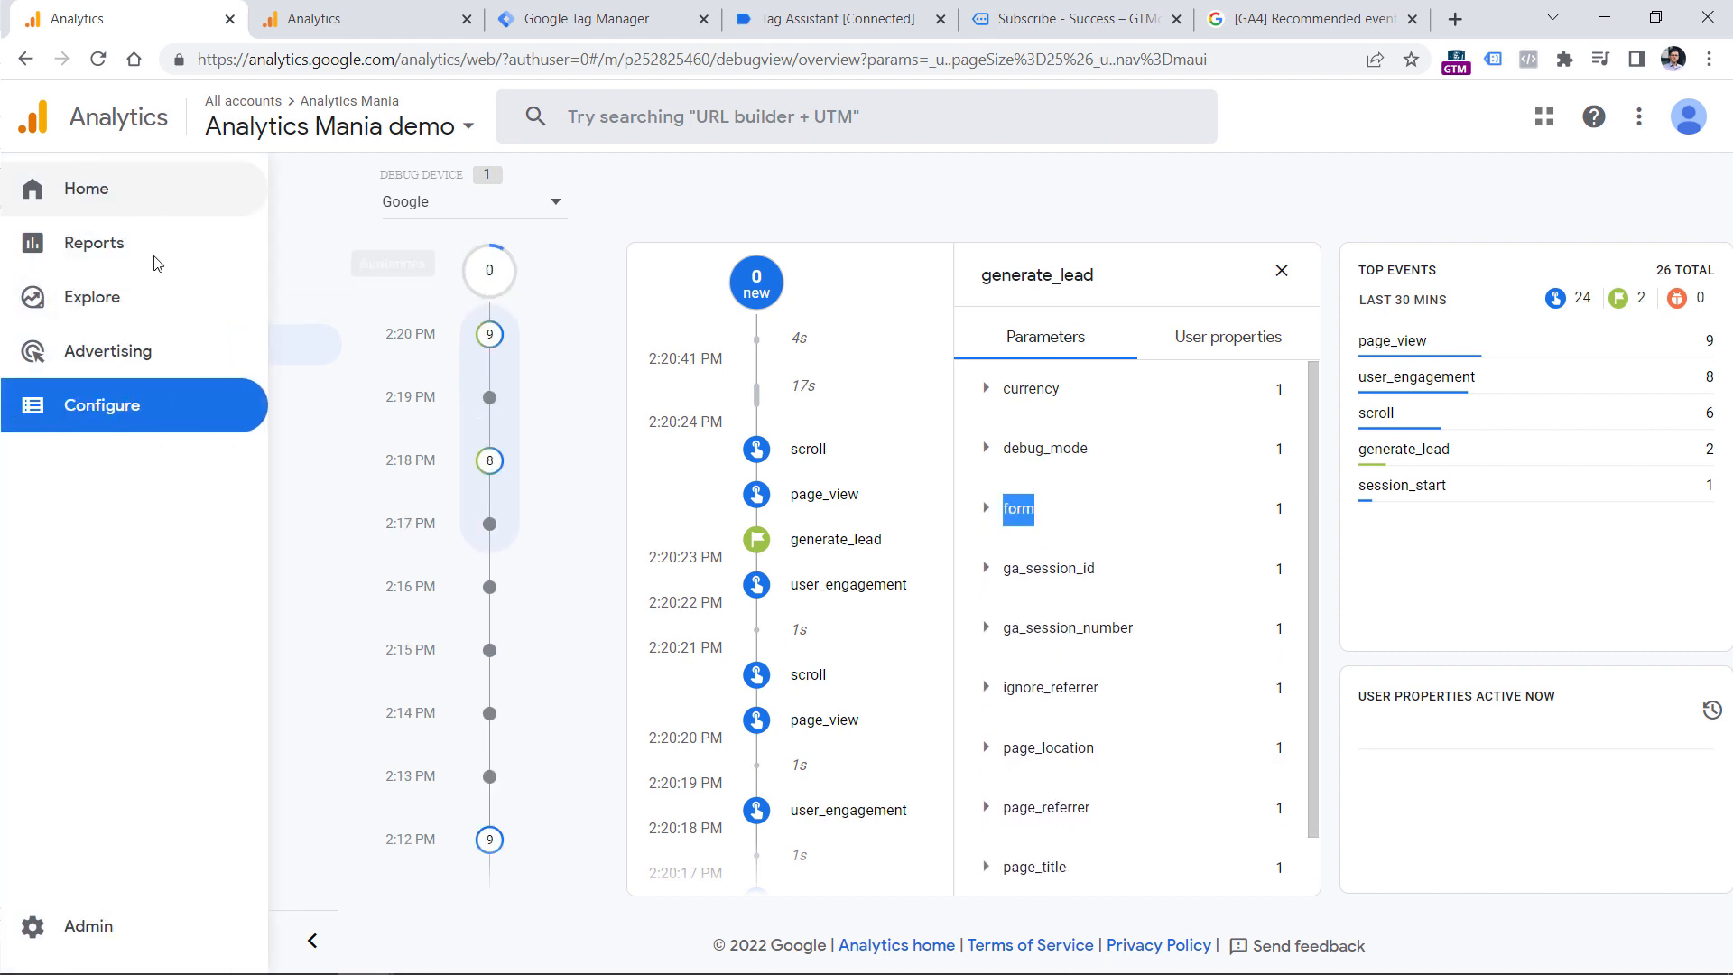
Fill in a new event-scoped custom dimension named "Form name" that uses the event parameter "form".
click(206, 308)
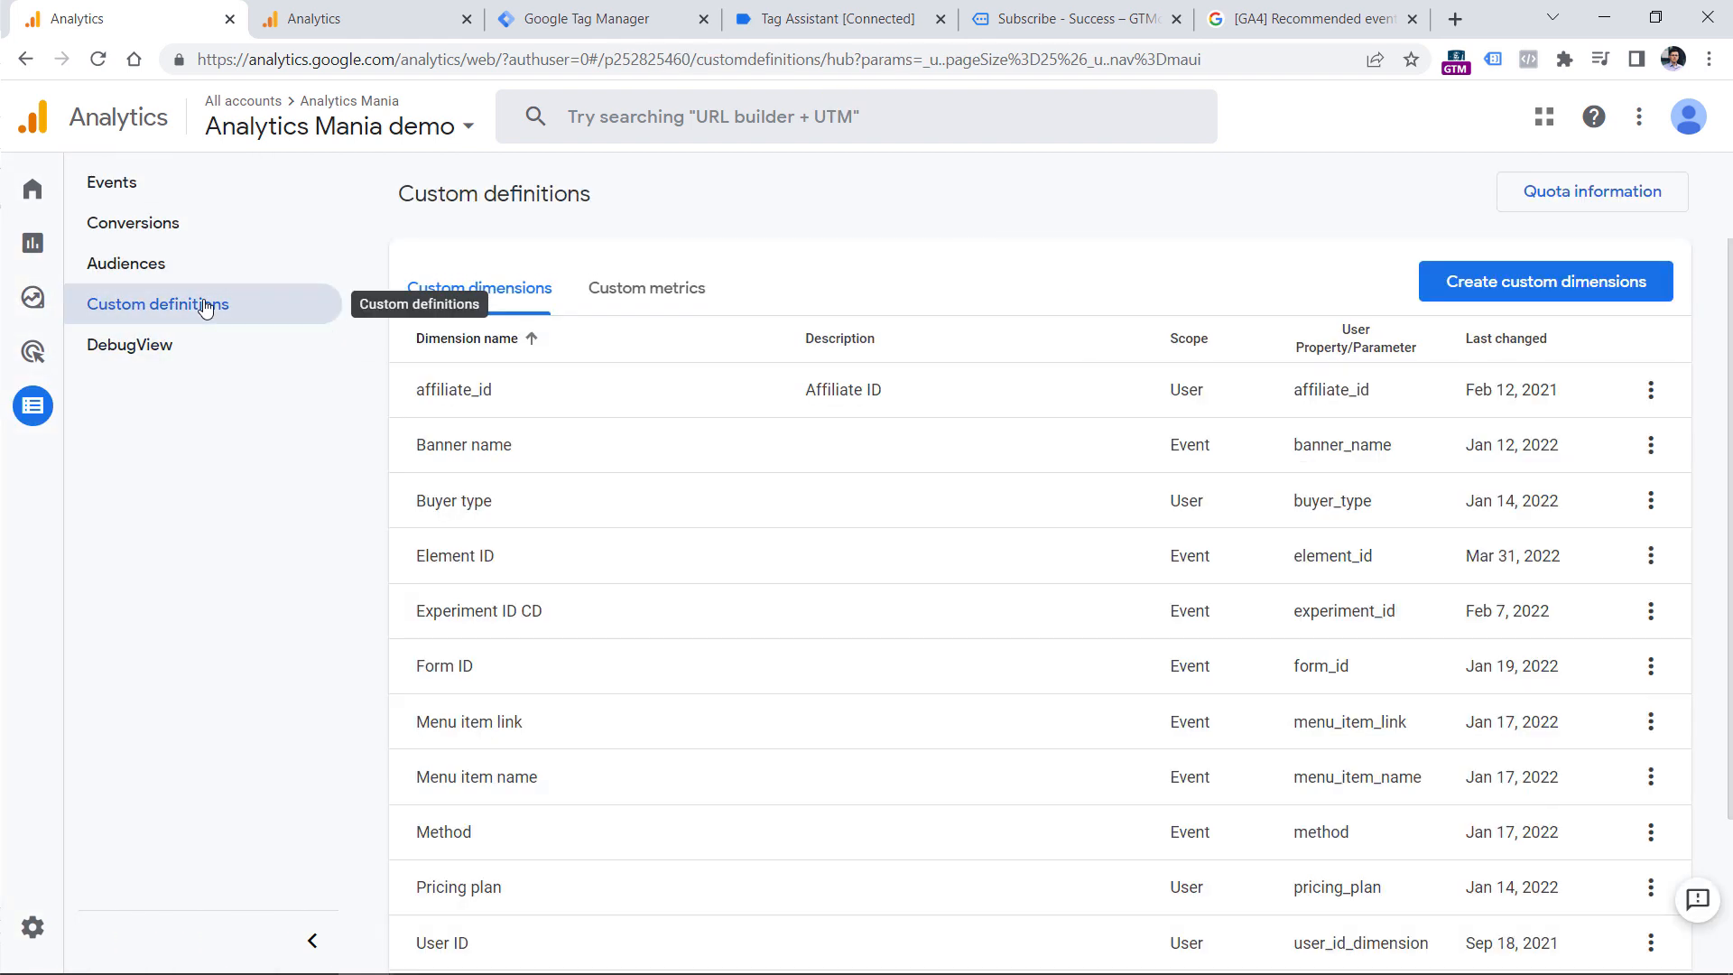
click(1524, 277)
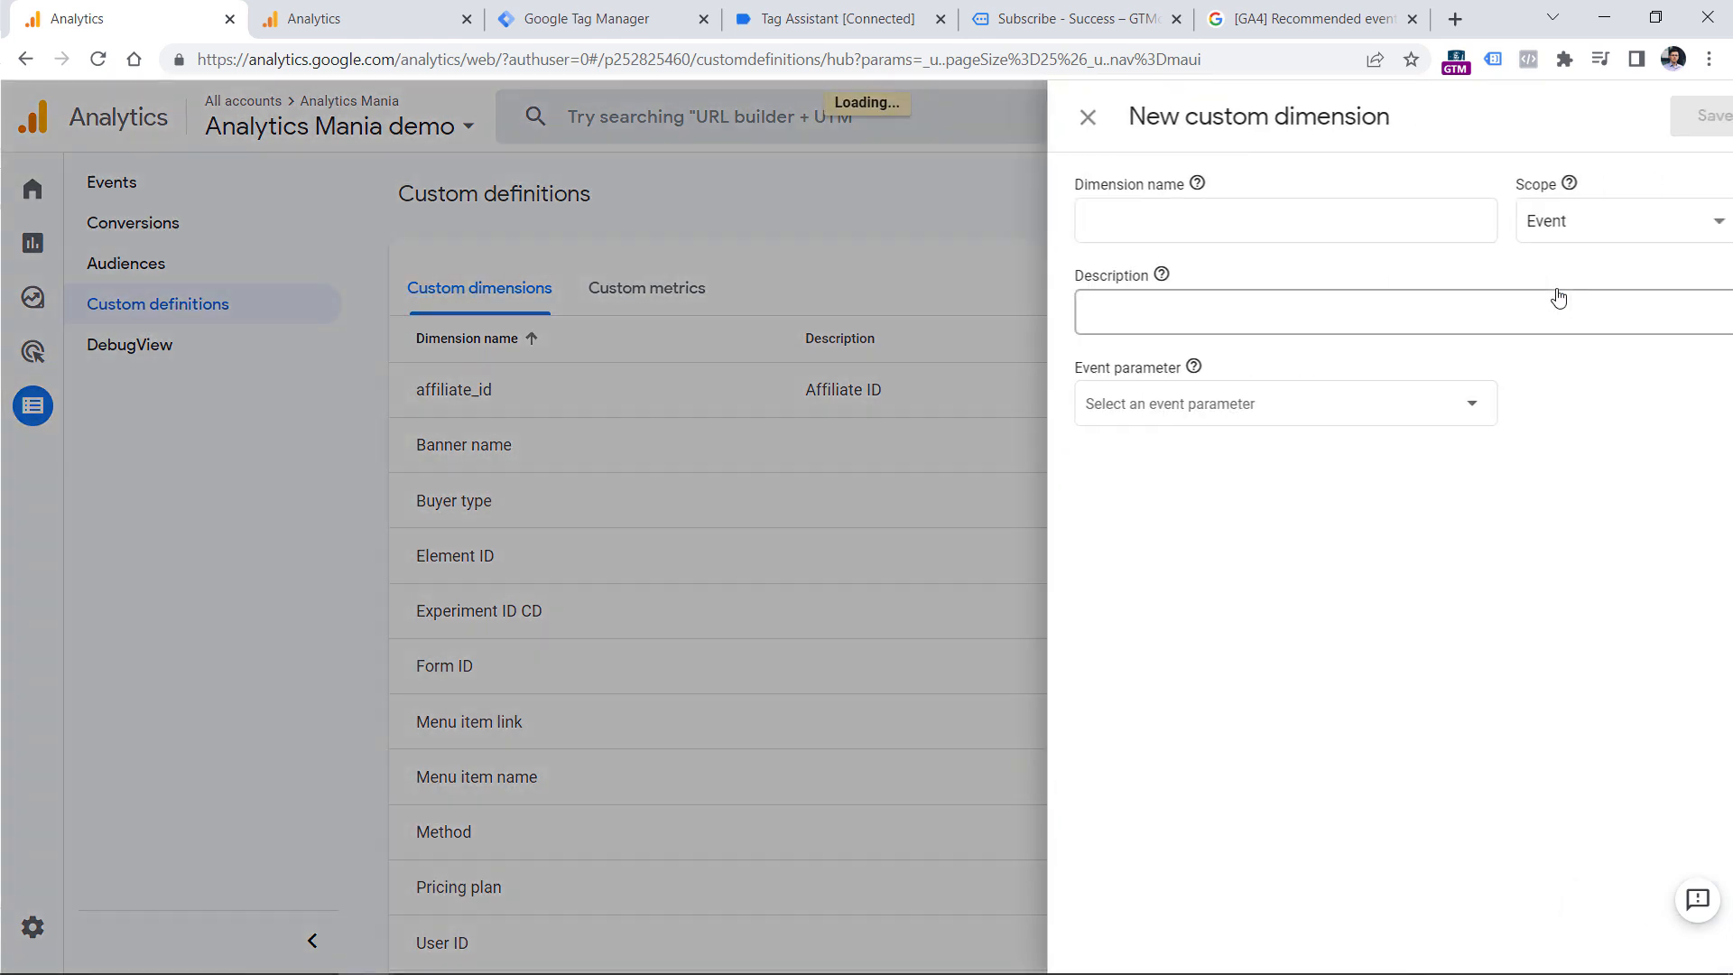
click(1222, 218)
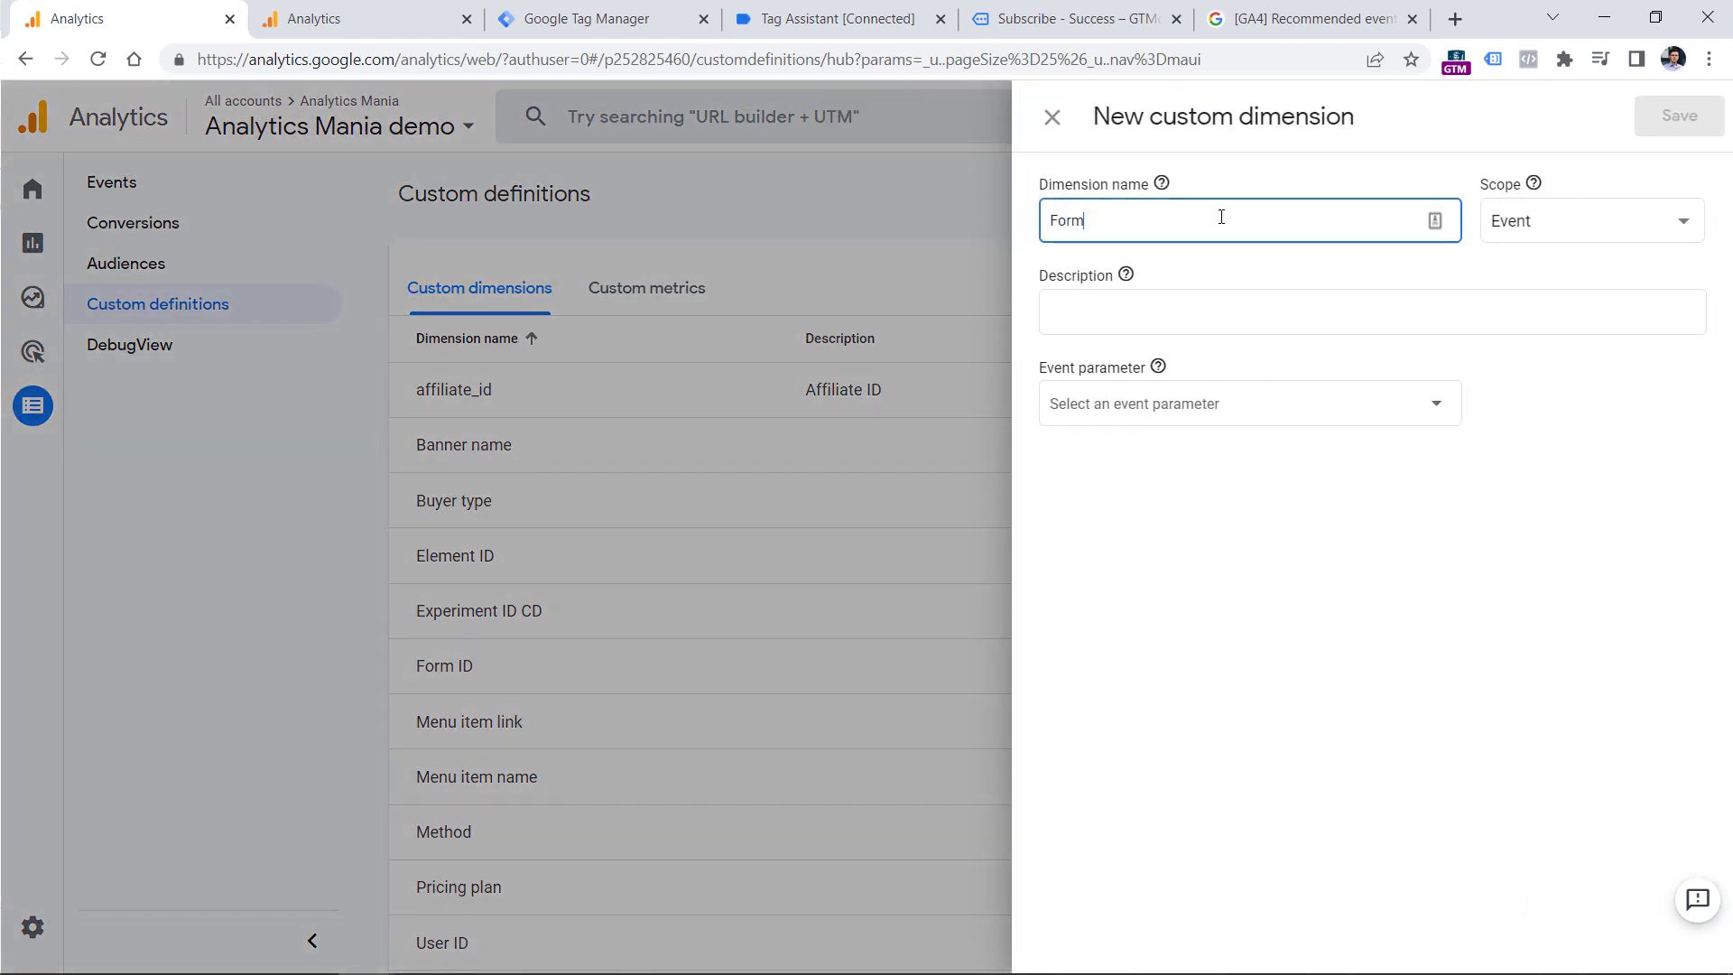
text(Form name)
click(1214, 403)
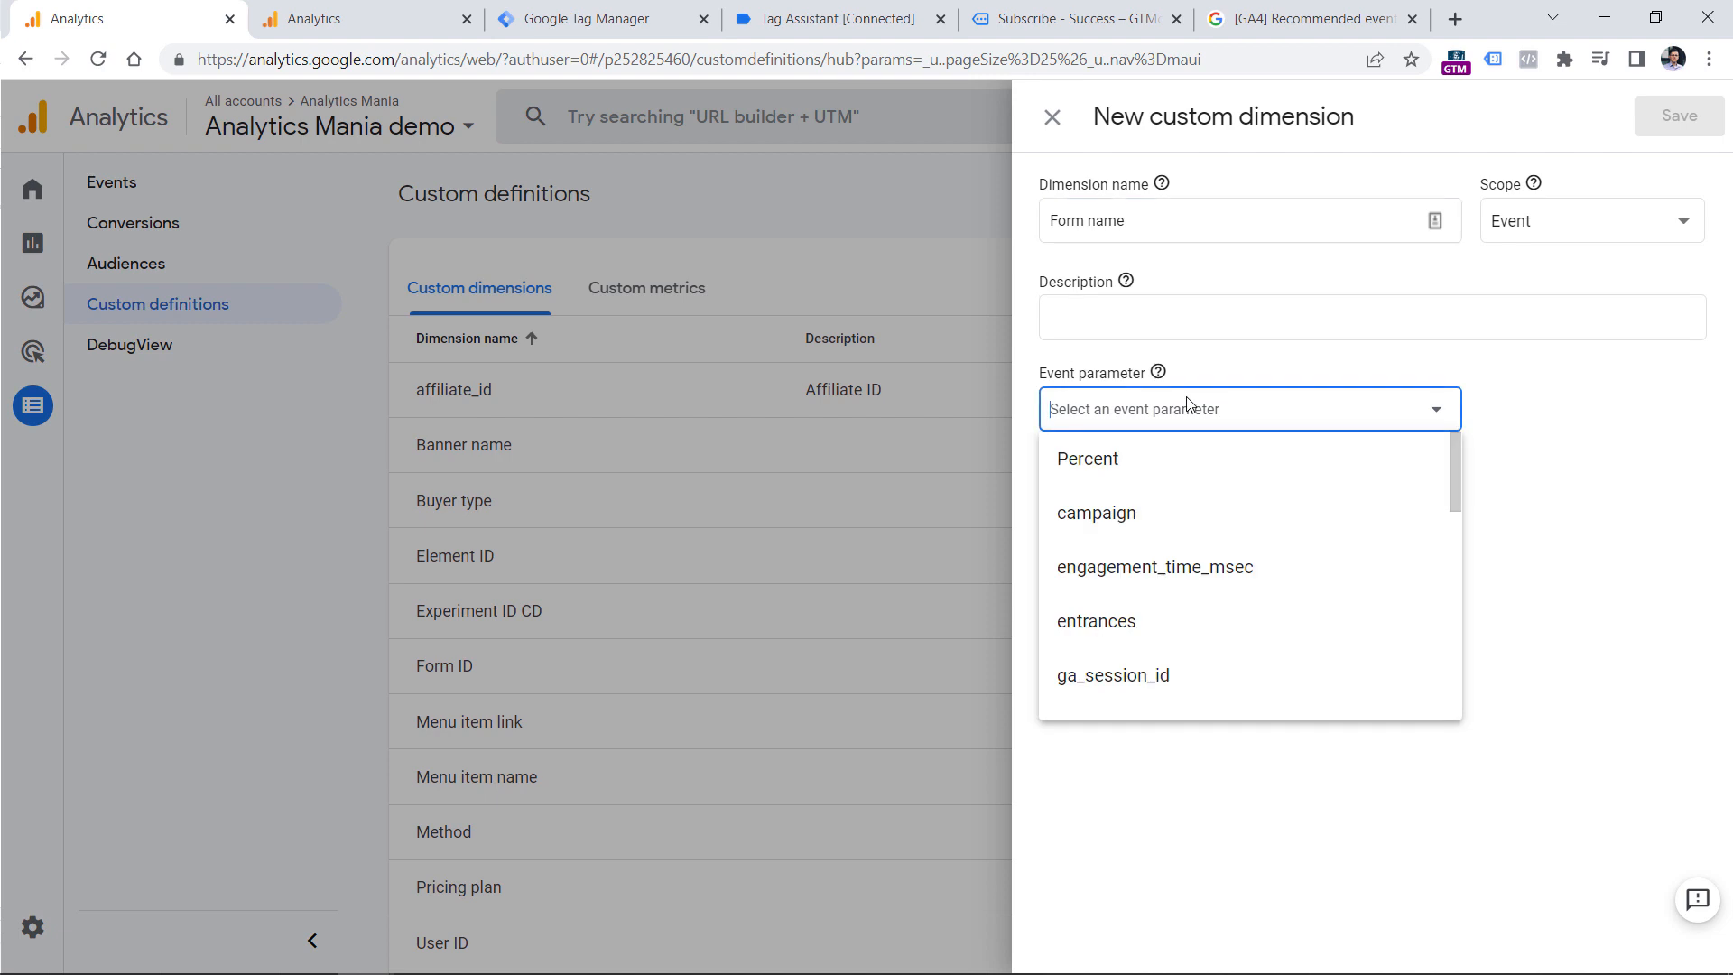
text(form)
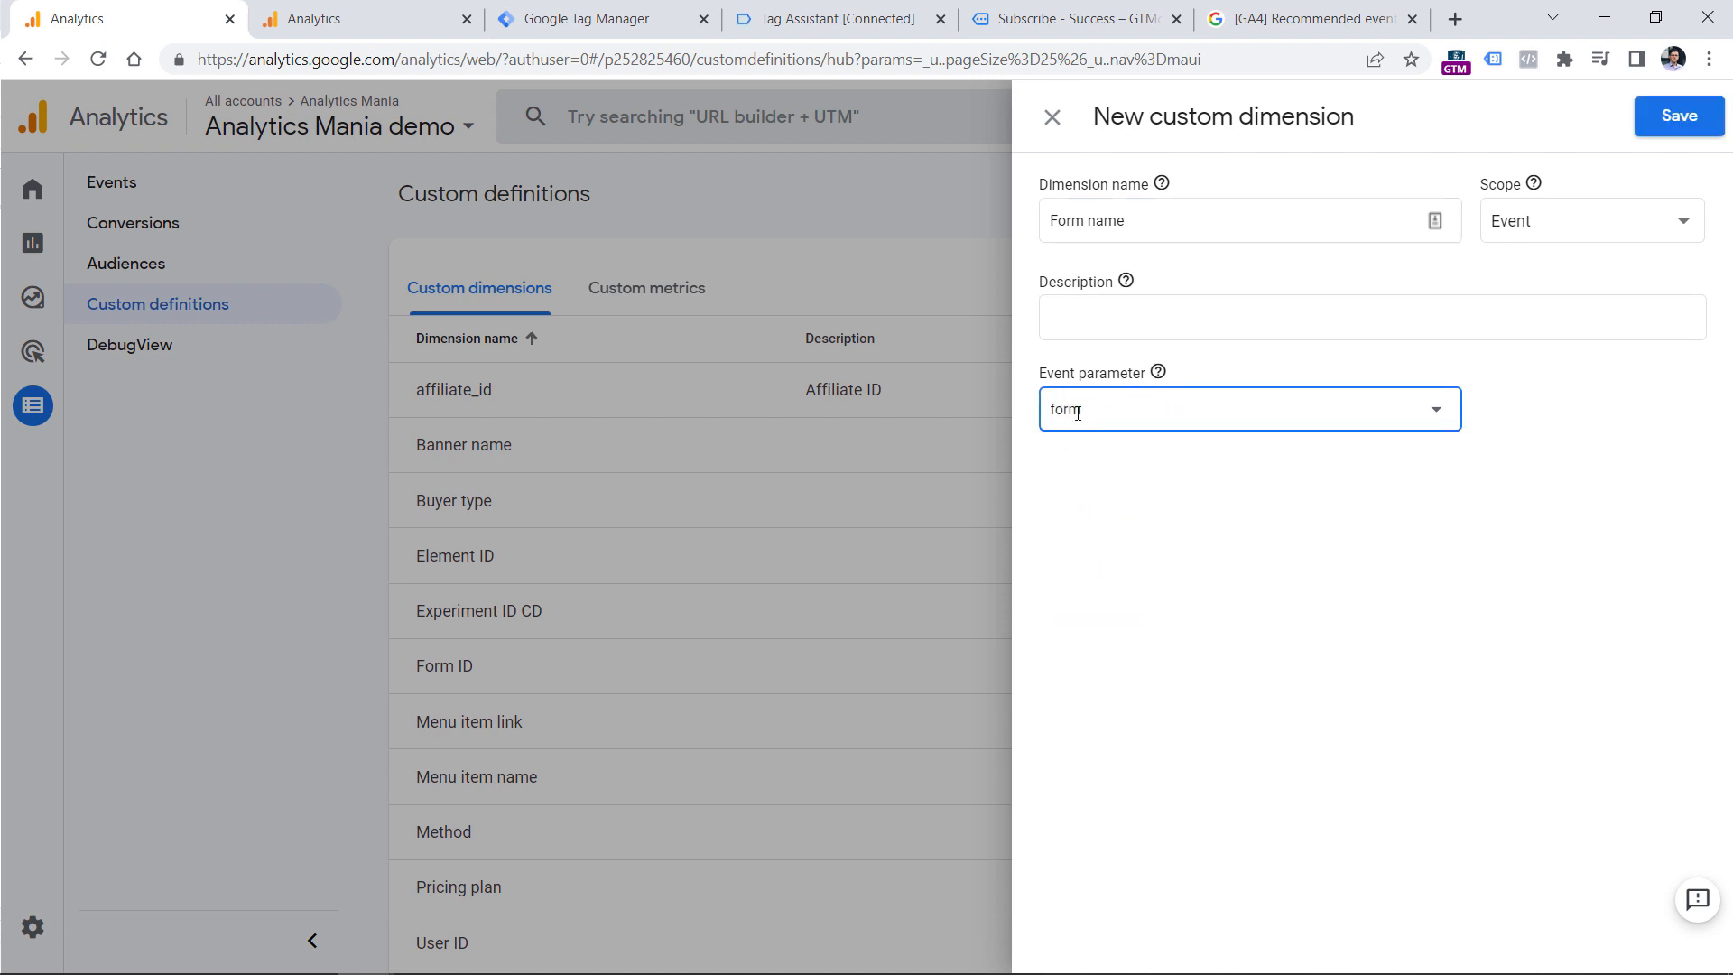
Compare the custom dimension's event parameter with the parameter names in the generate_lead tag in Google Tag Manager.
click(577, 18)
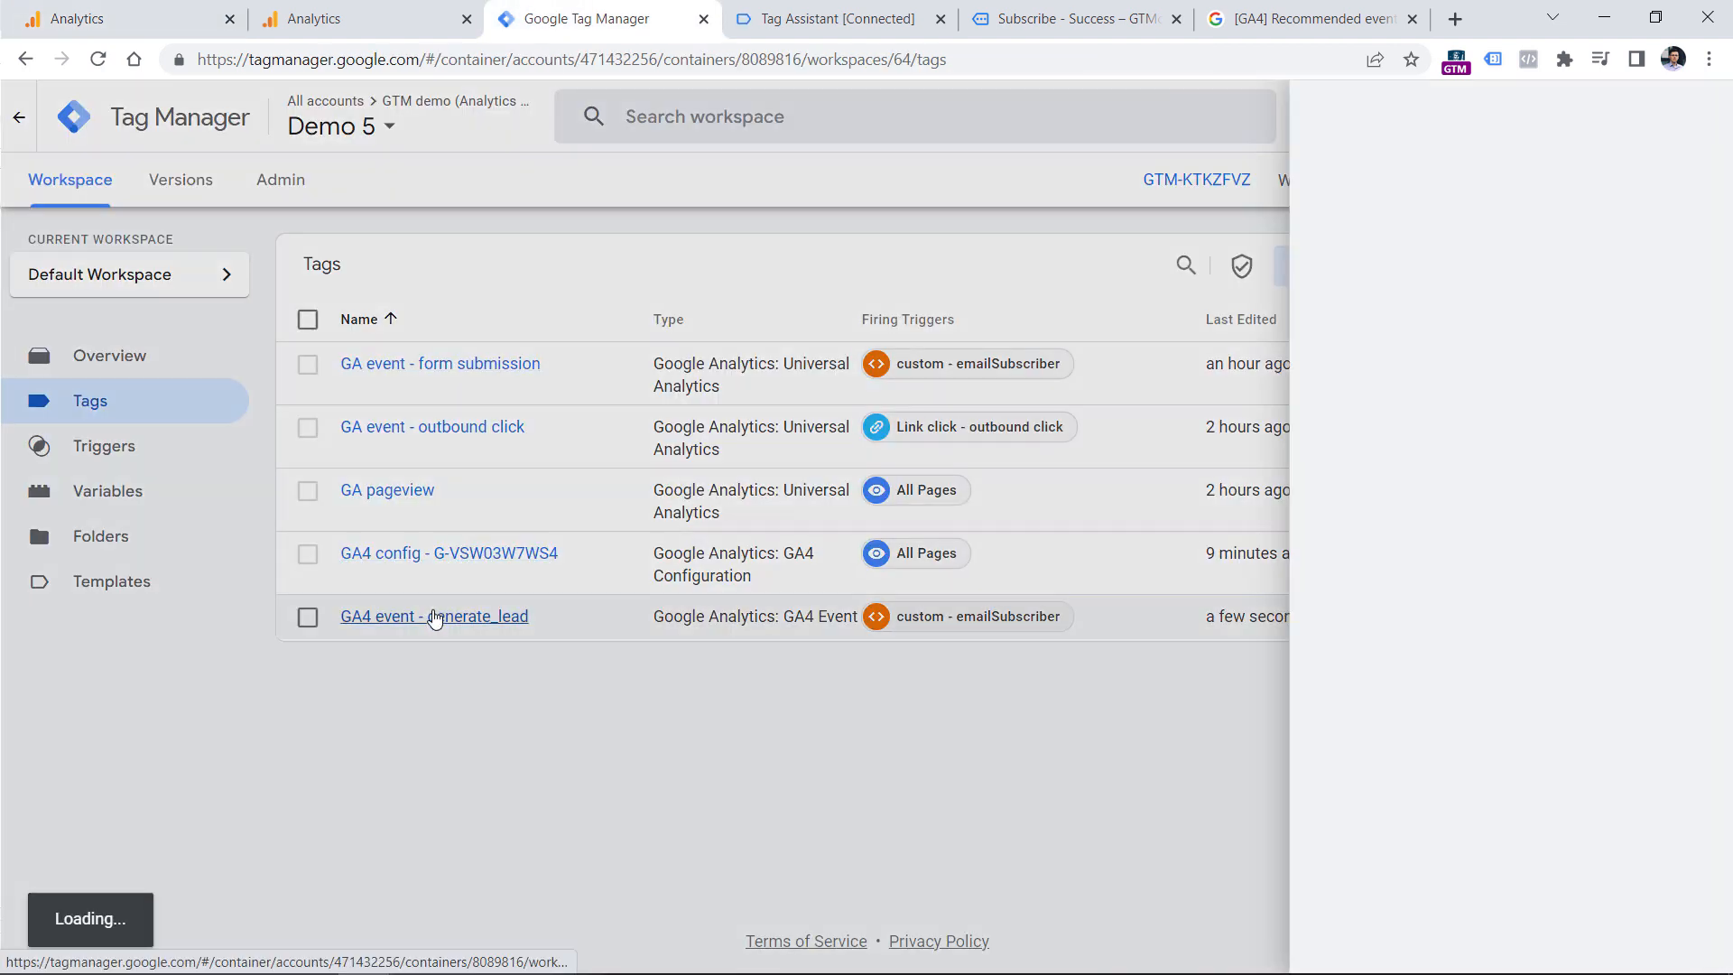
click(434, 618)
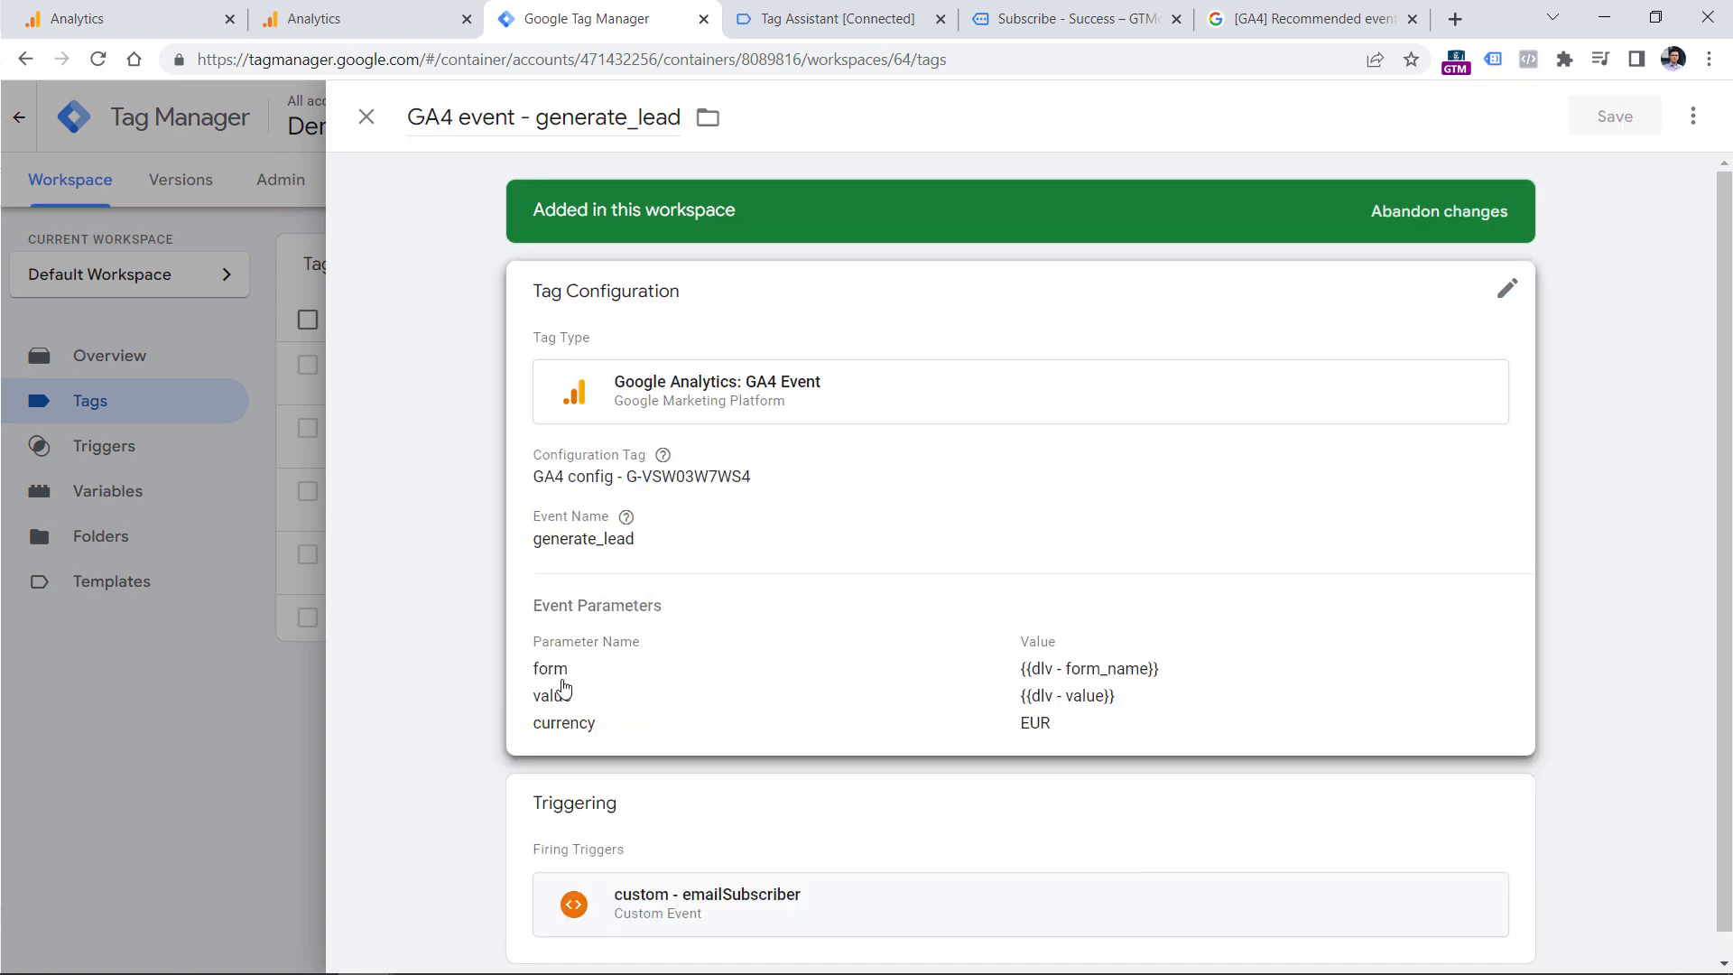
click(104, 16)
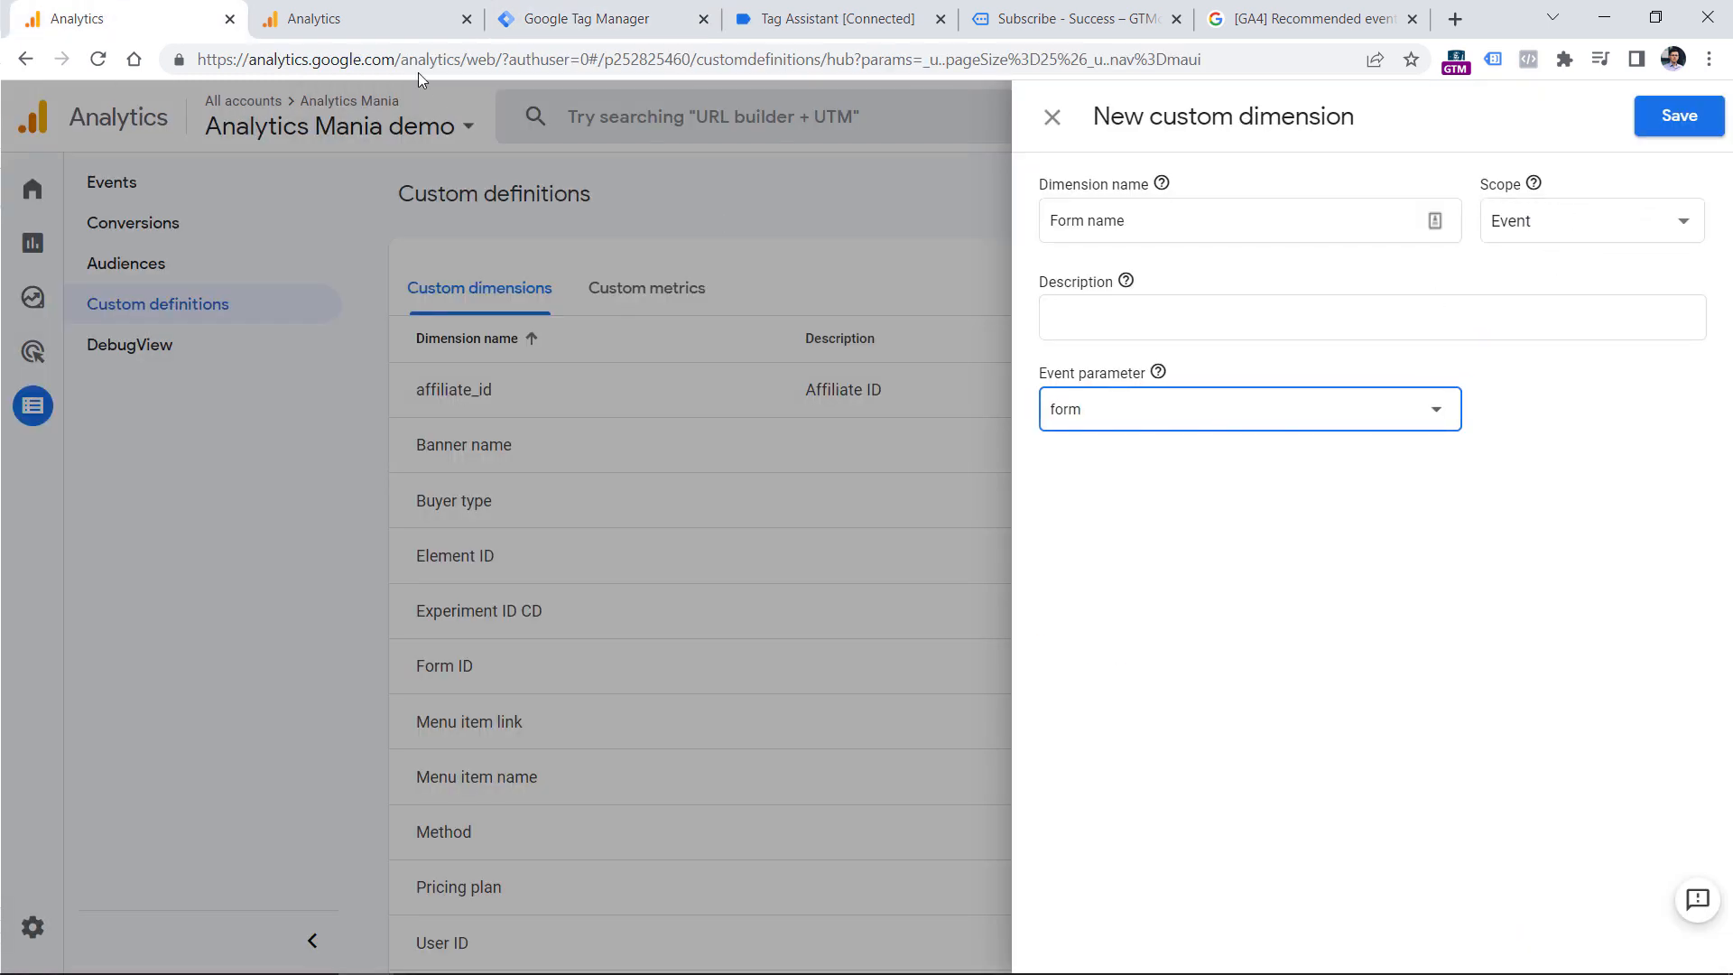
click(578, 18)
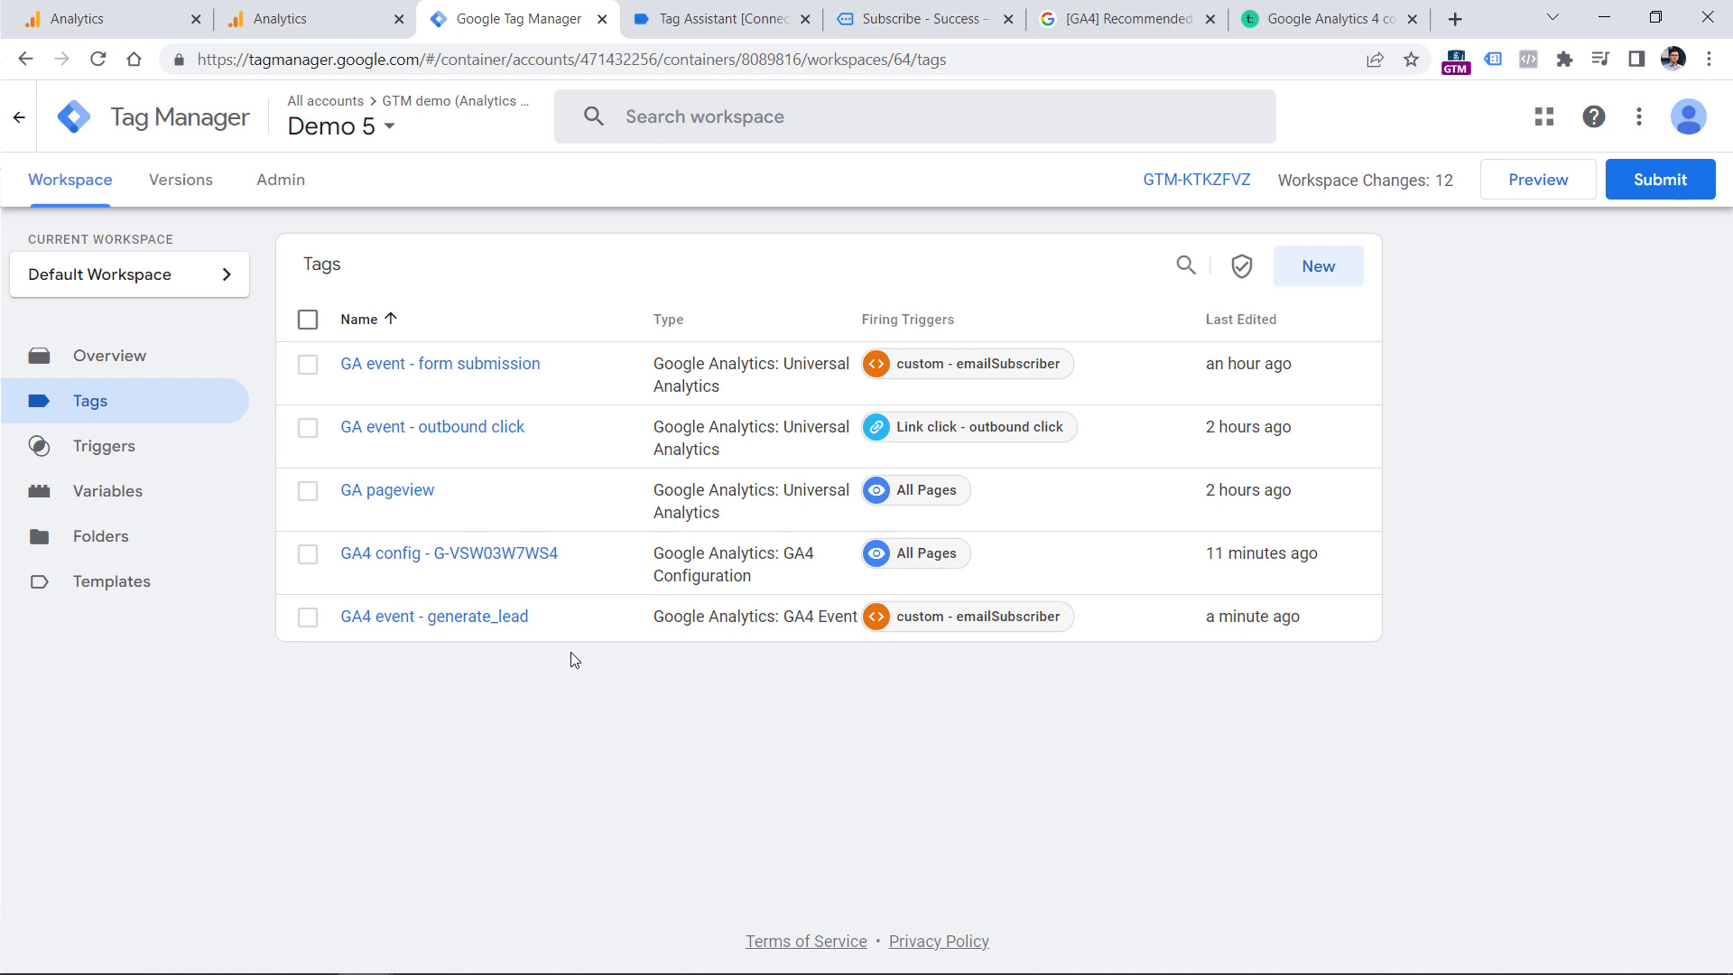
Return to the GA4 property and show the Engagement reports in the report navigation.
click(143, 14)
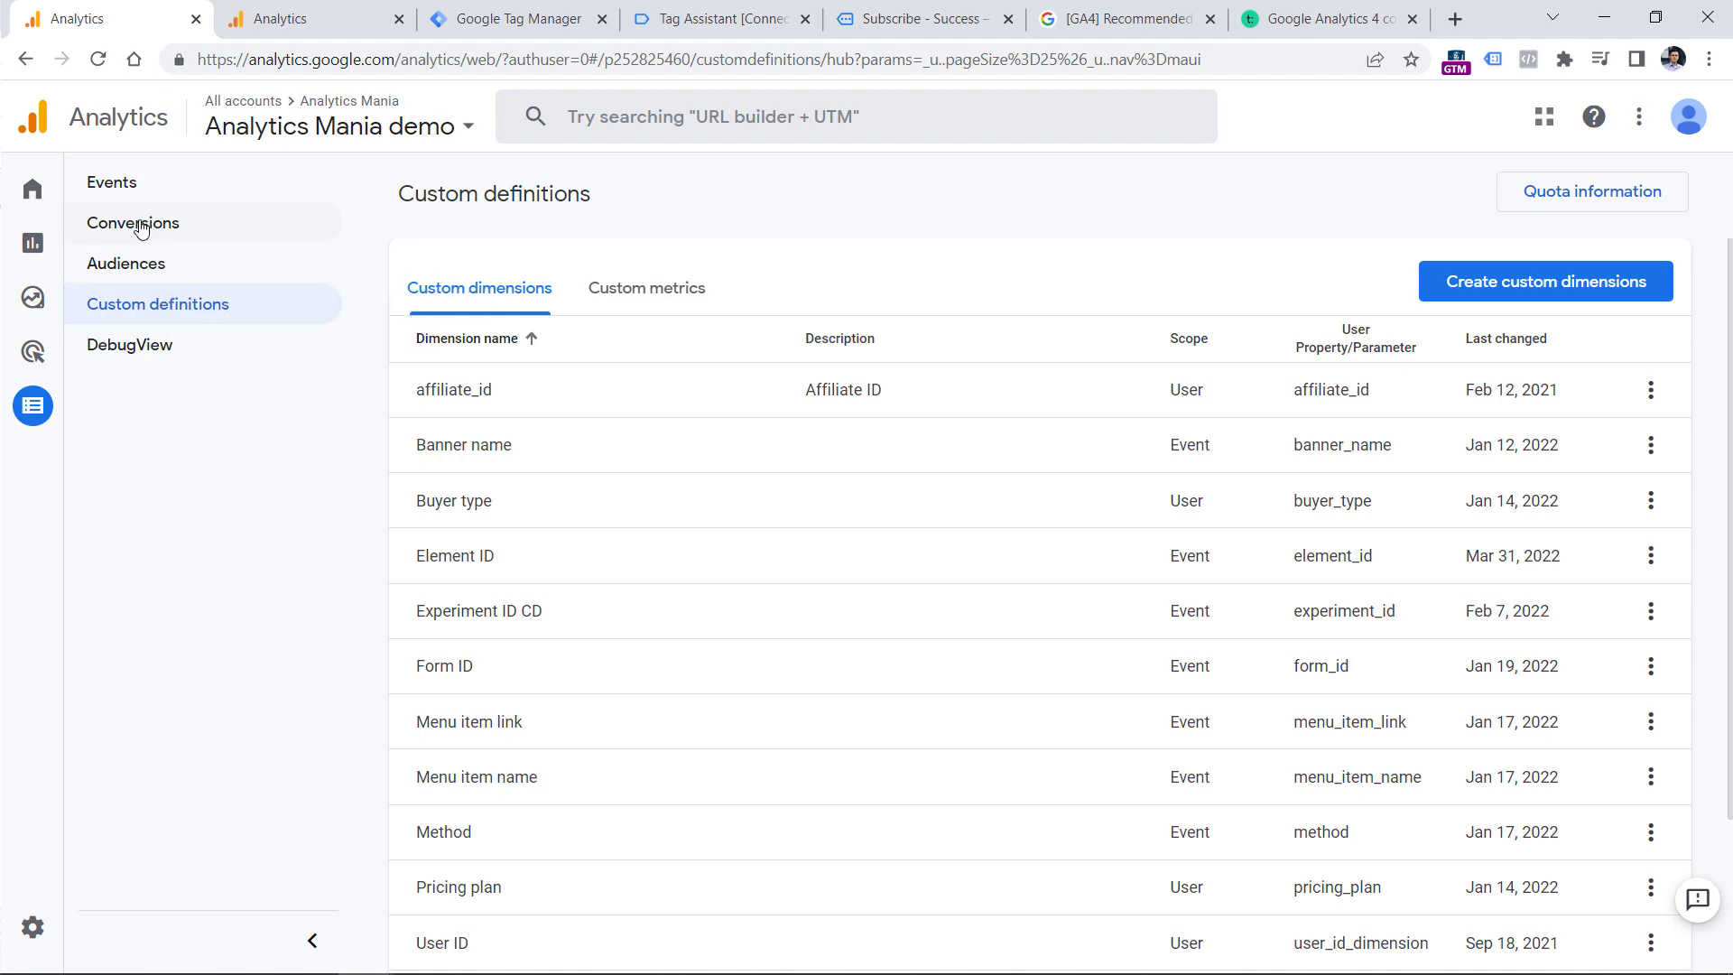
click(34, 246)
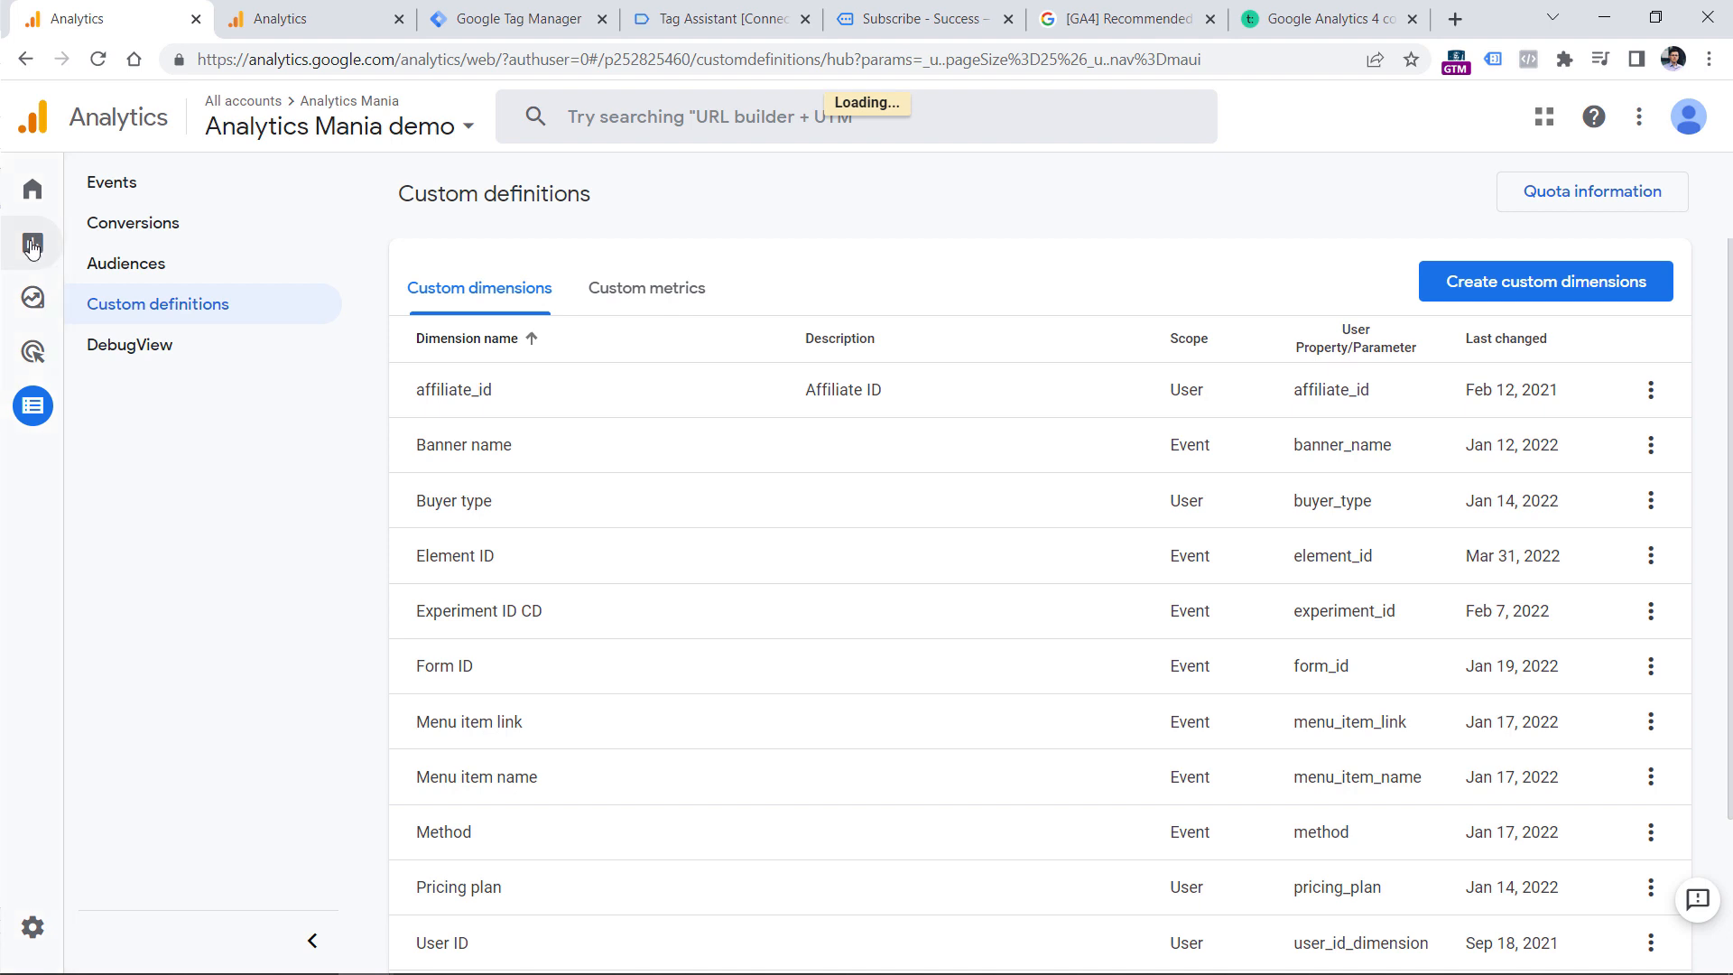
click(136, 357)
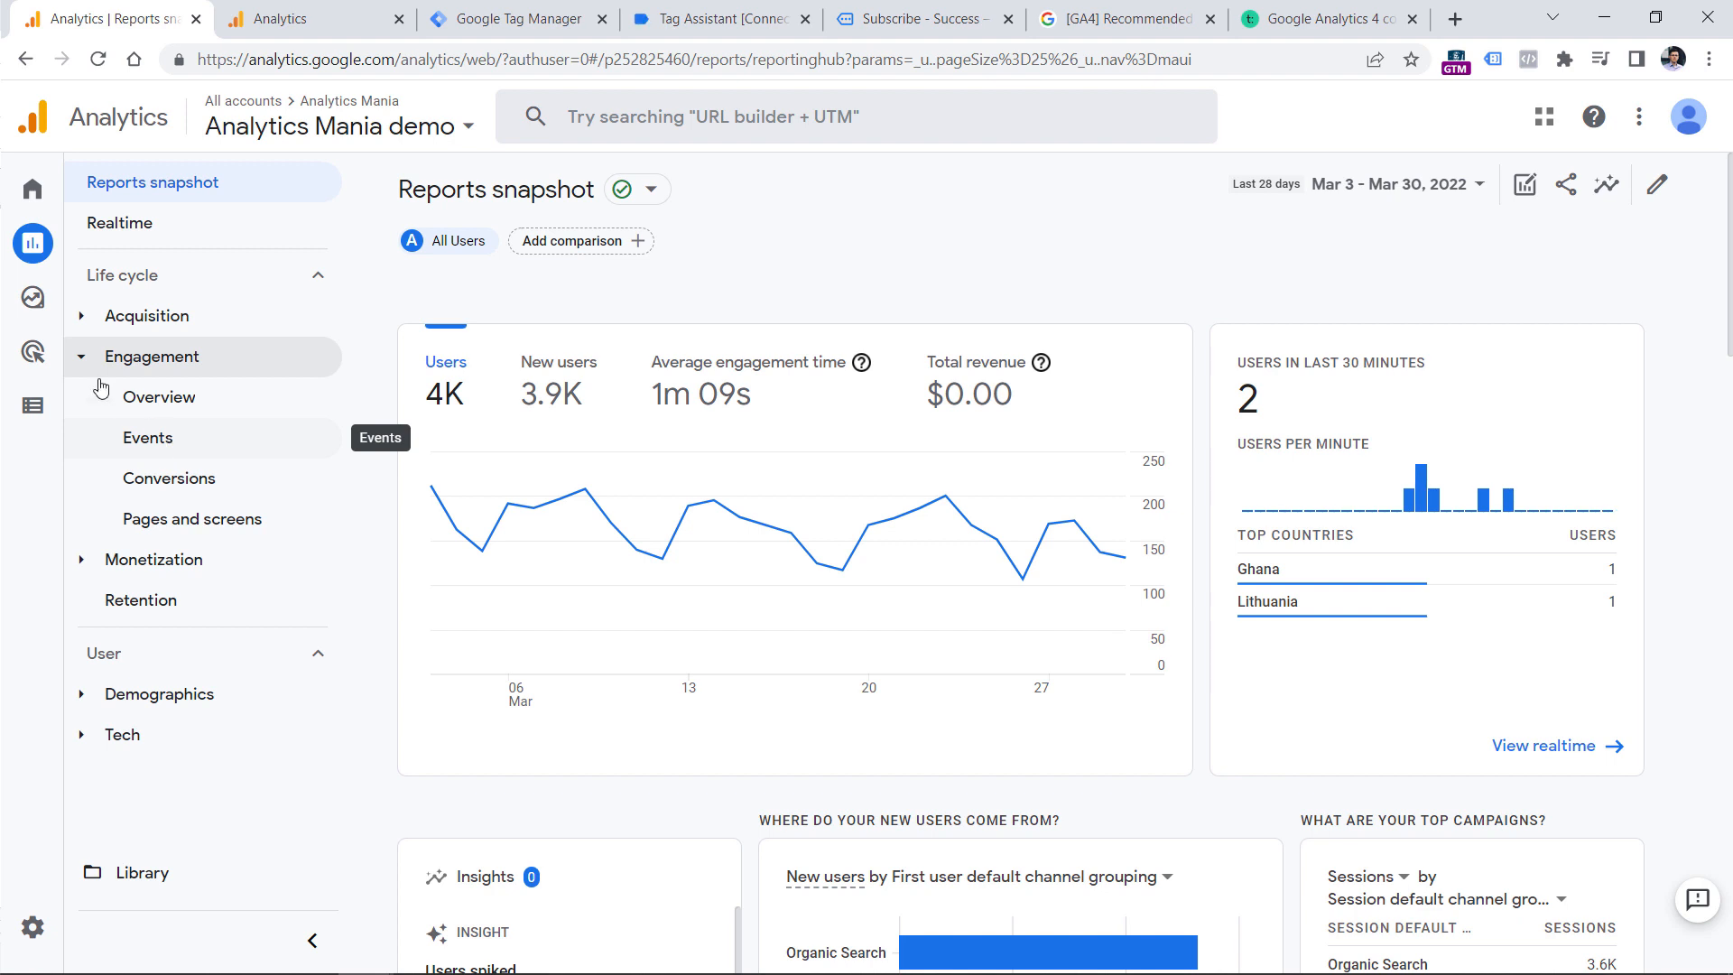
Create a new Free form exploration in the GA4 property.
mouse_move(36, 297)
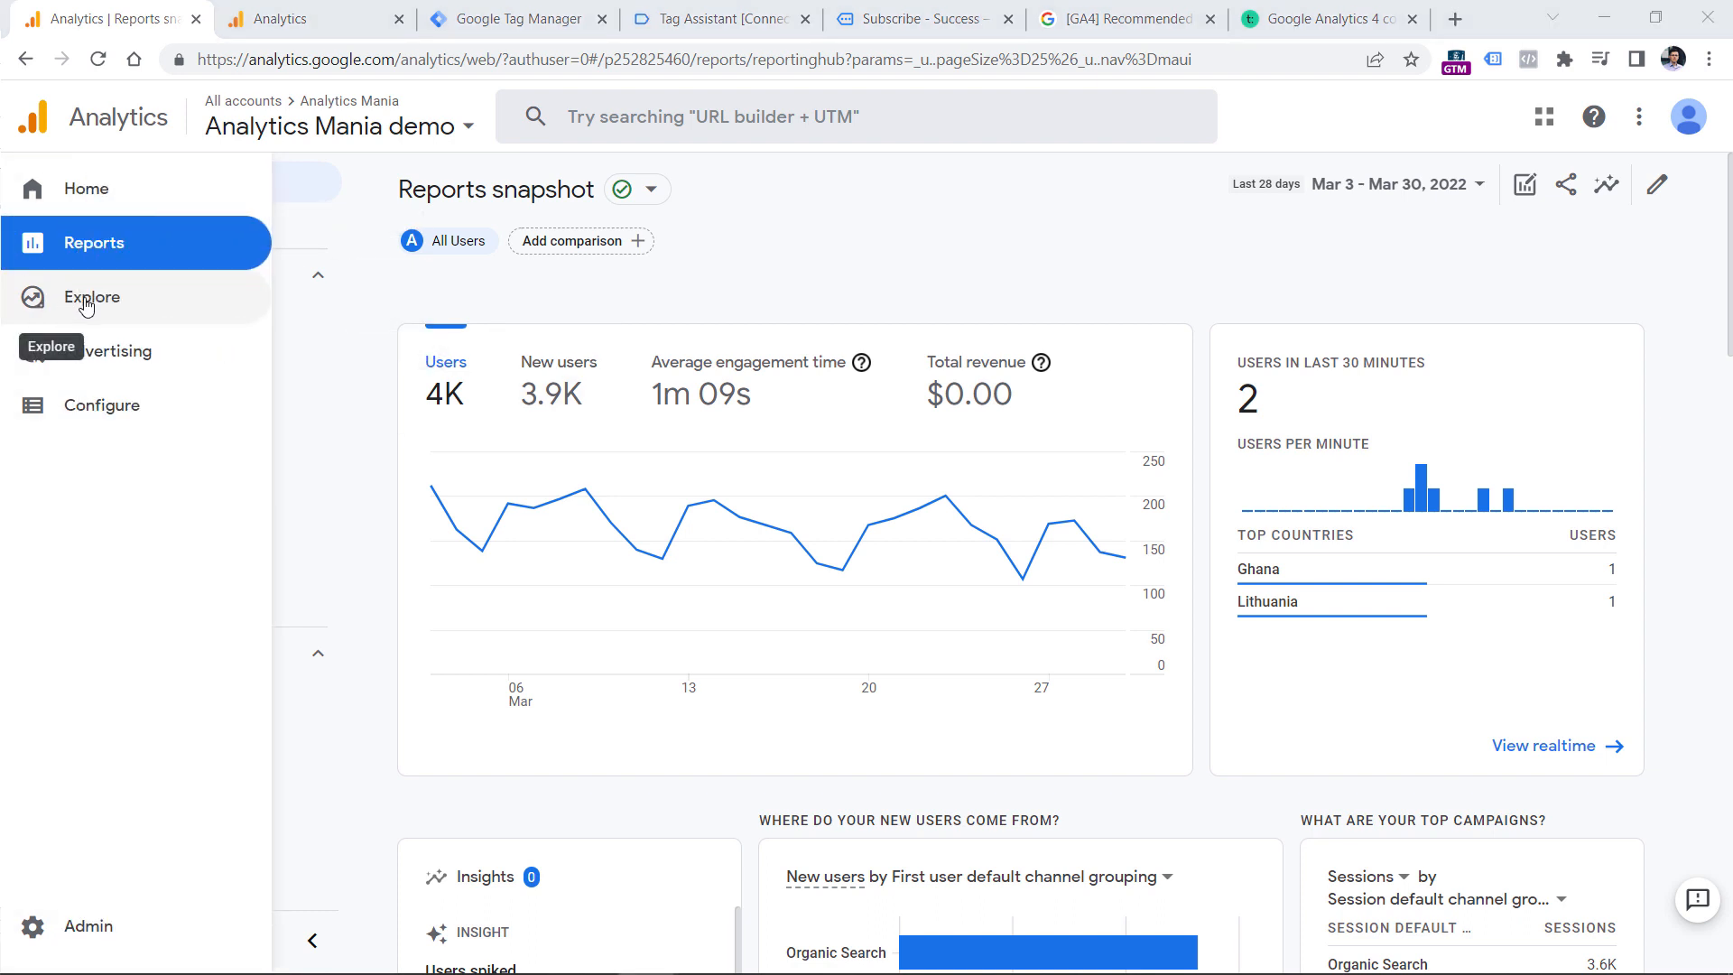
click(86, 305)
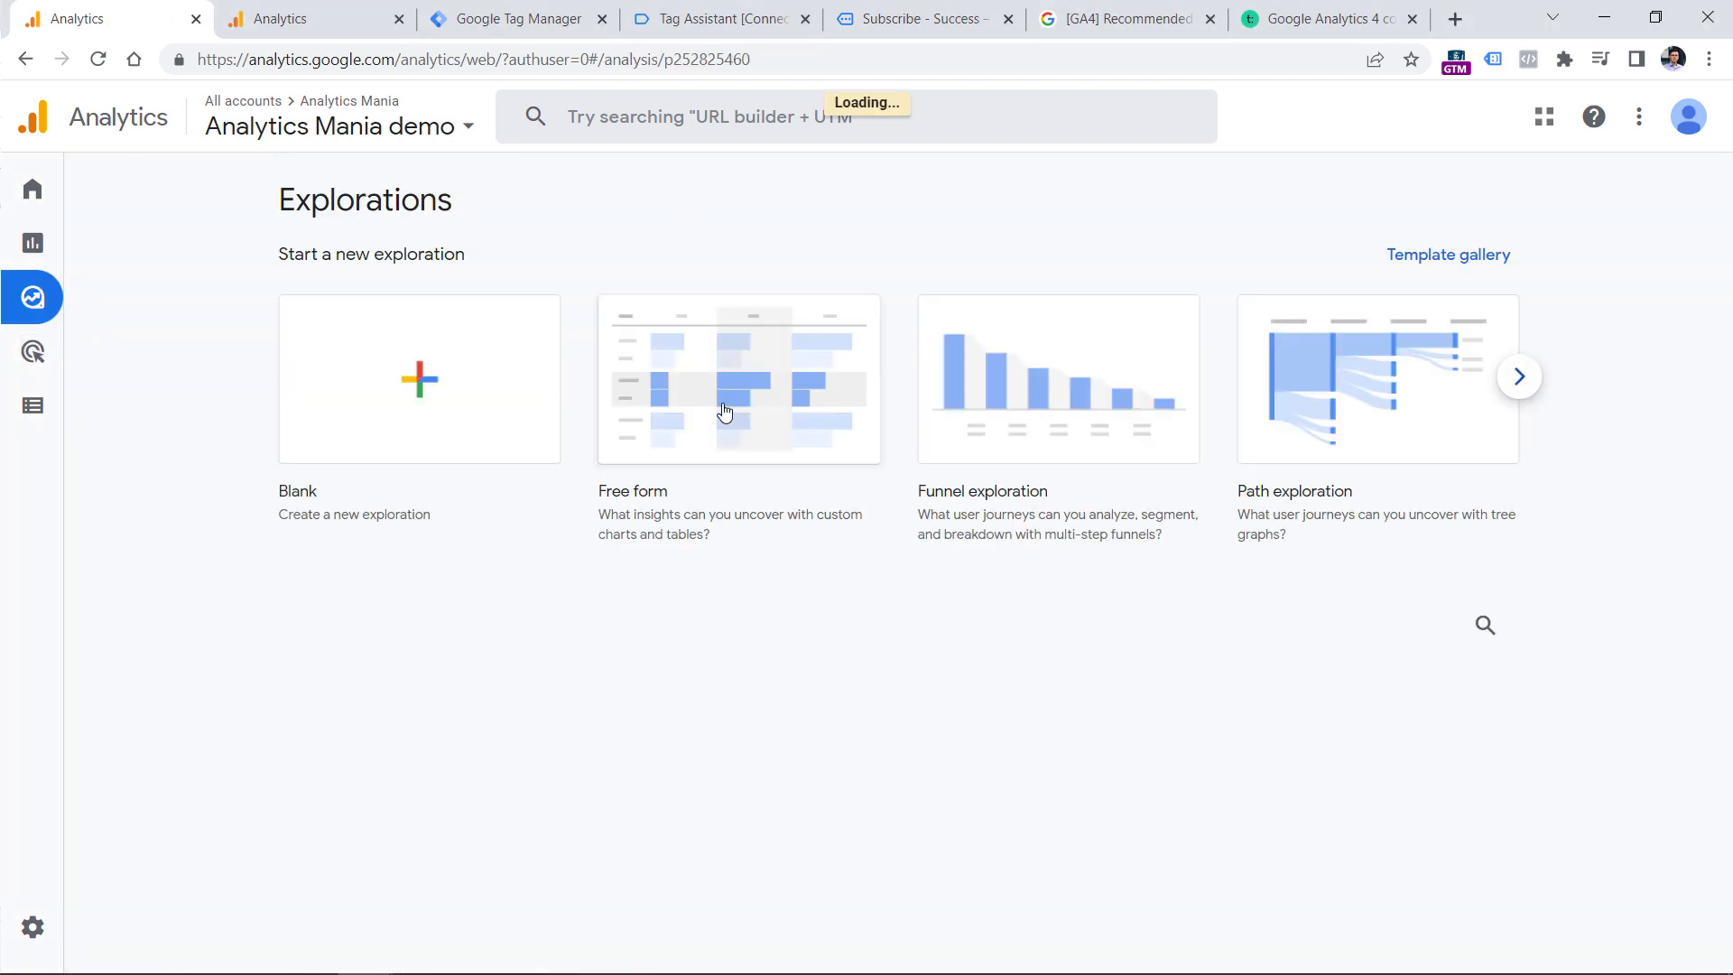
click(724, 417)
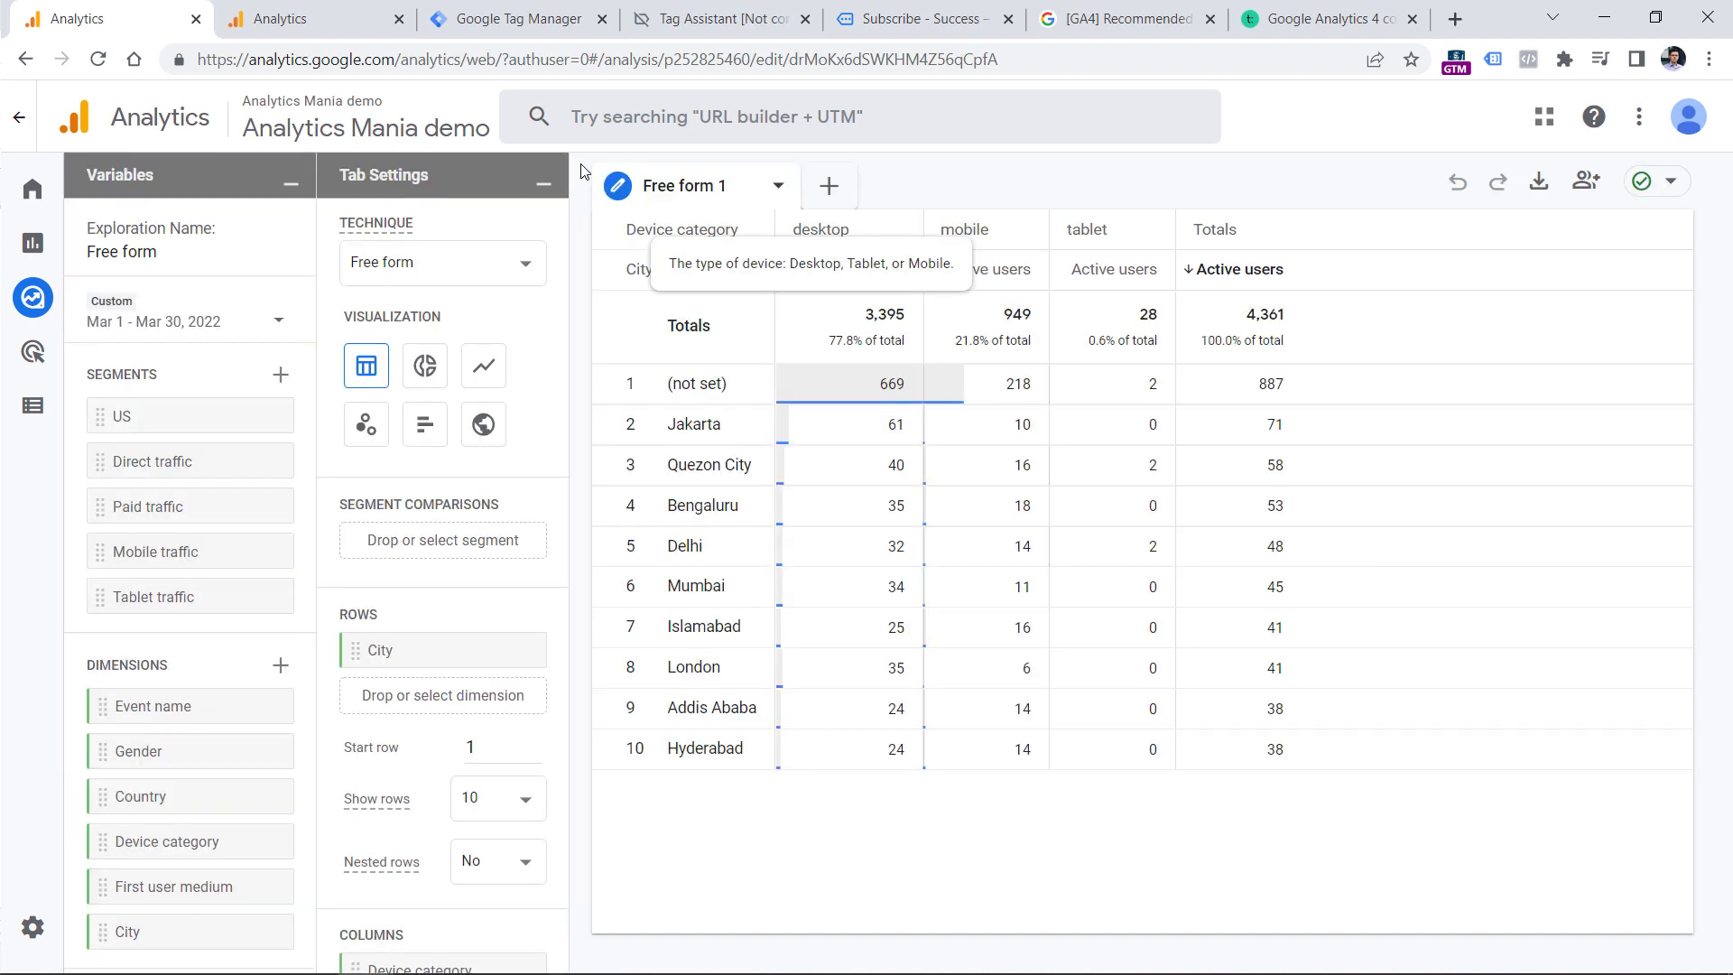
Clear the default City row, Device category column and Active users value from the free form exploration.
click(515, 651)
scroll(526, 587, down, 2)
click(517, 784)
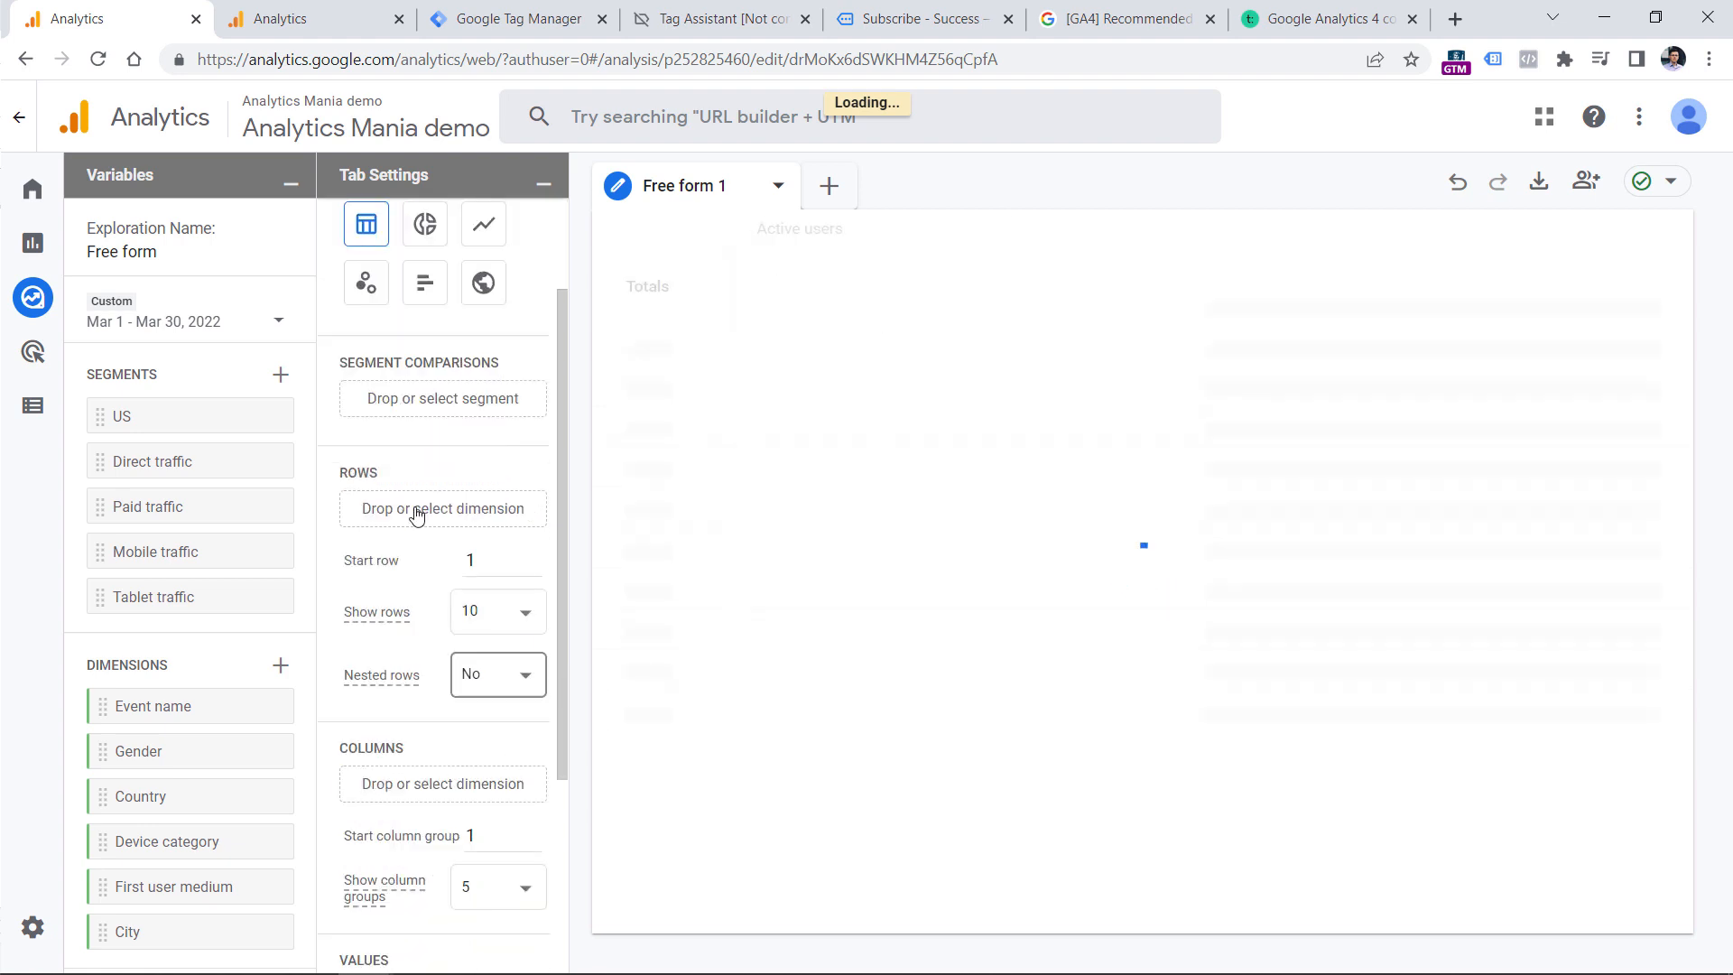
scroll(501, 632, down, 3)
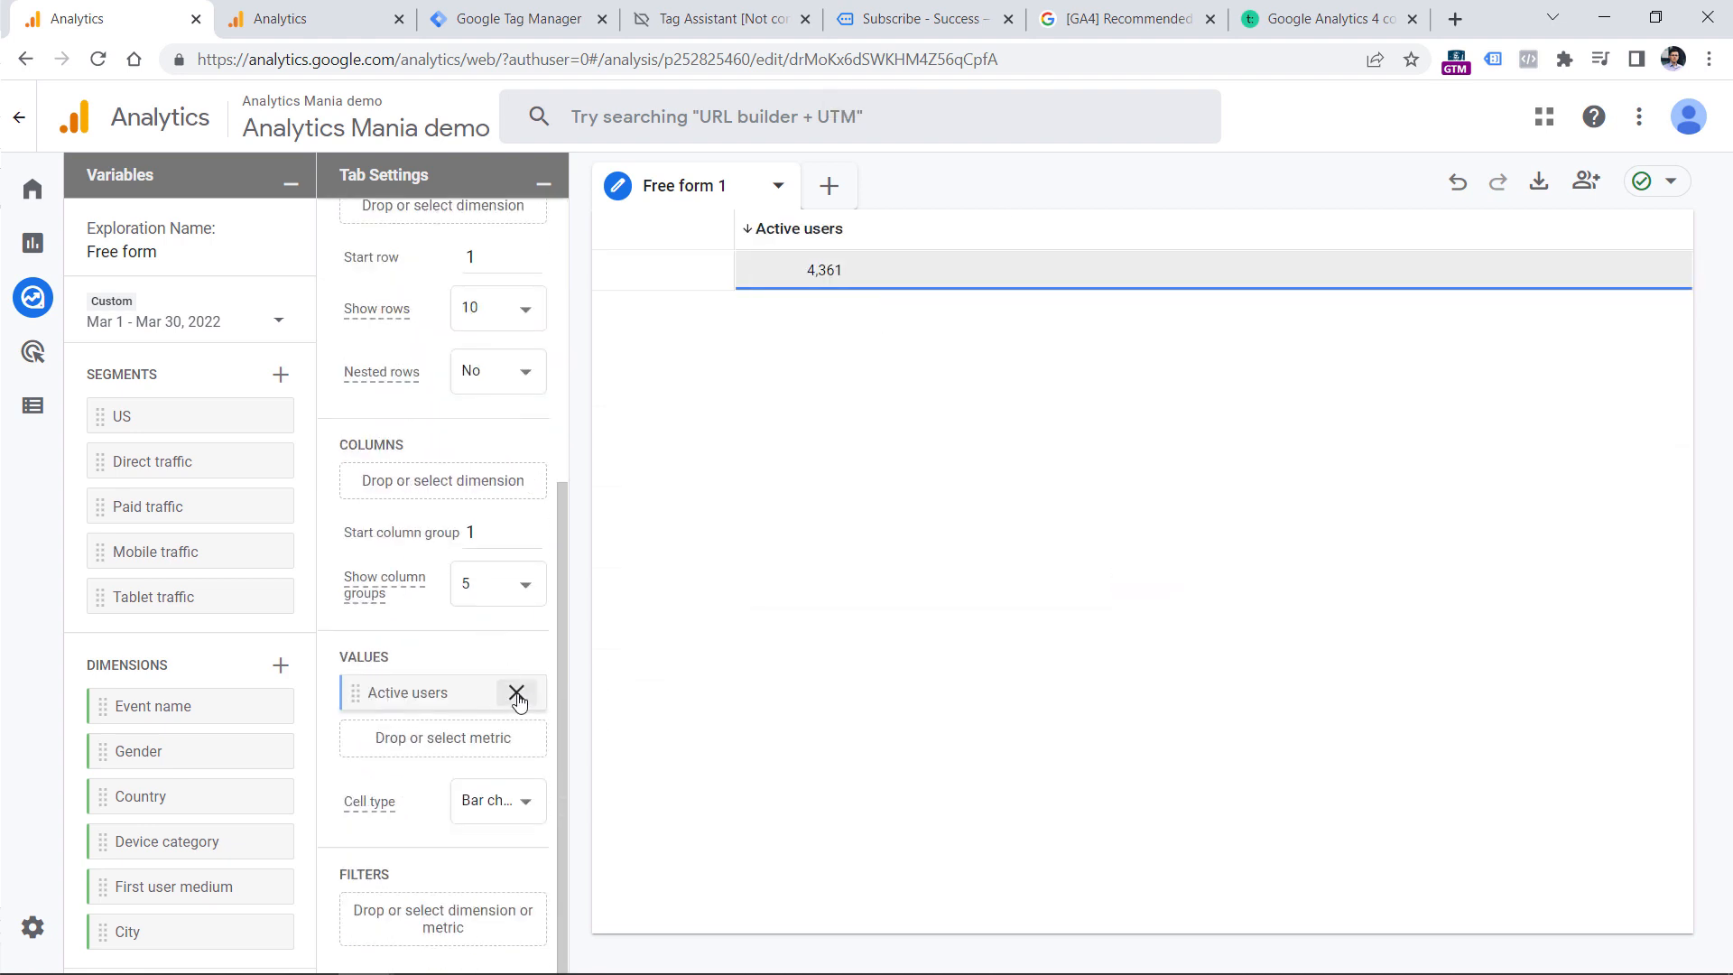
click(516, 693)
Add Event count as the exploration's value and Event name as its row dimension.
scroll(271, 636, down, 2)
drag(140, 895, 442, 737)
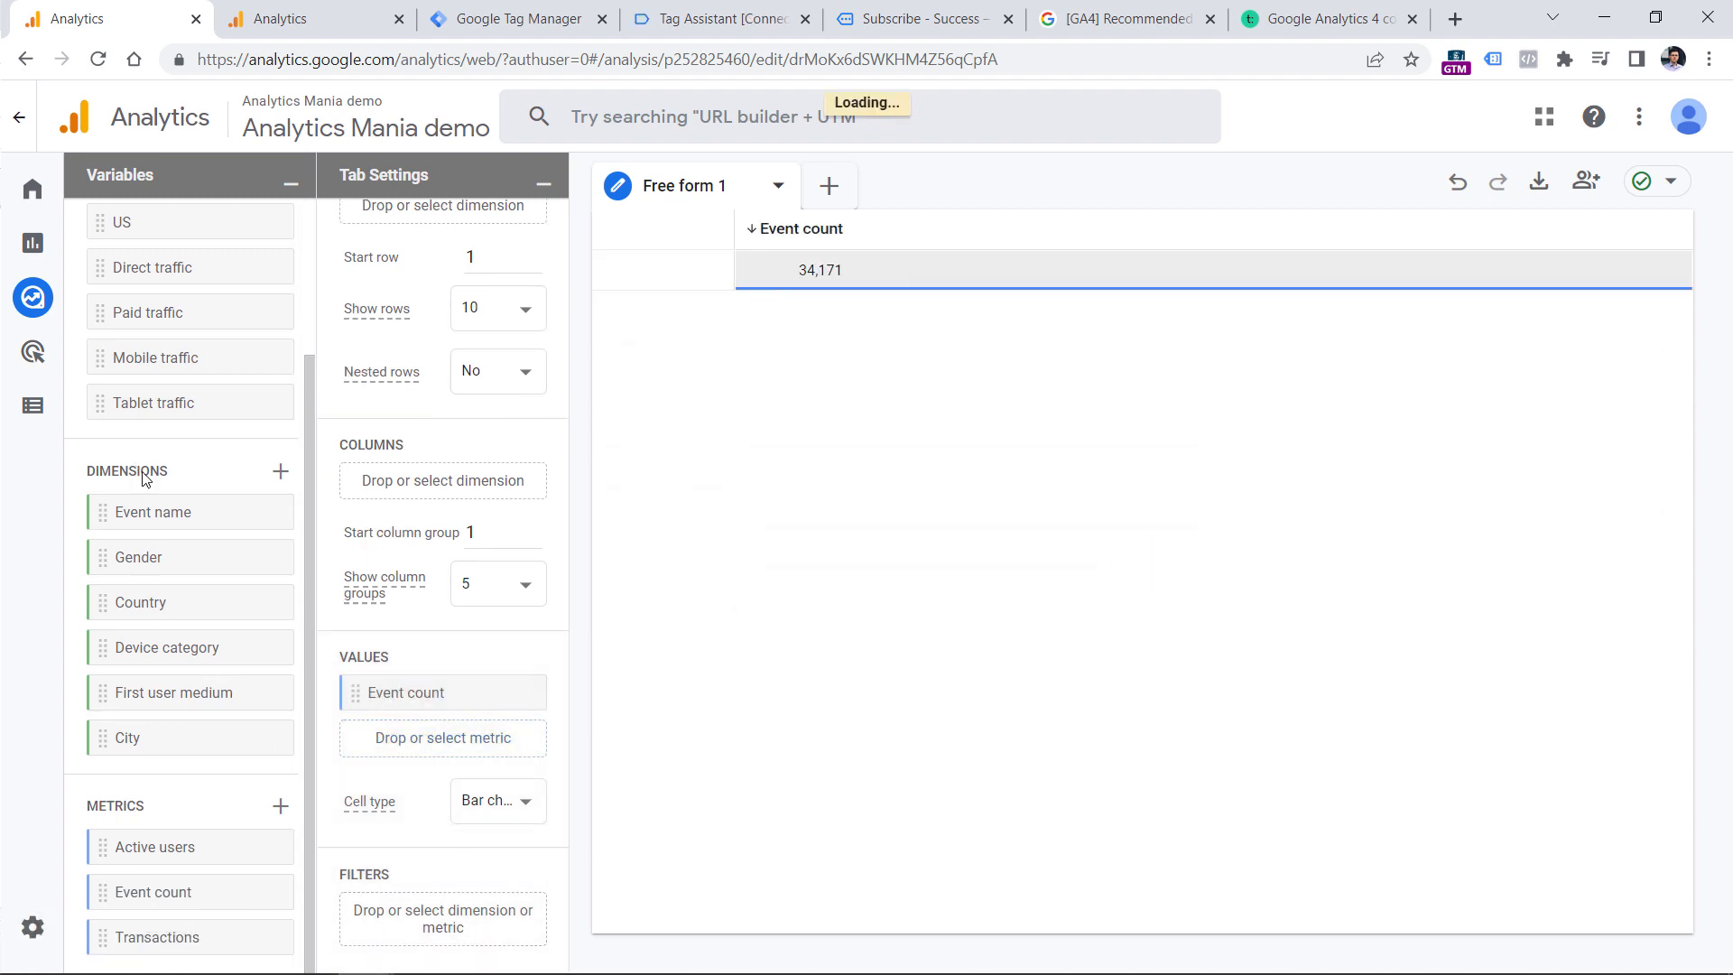
scroll(432, 463, up, 4)
drag(154, 518, 384, 582)
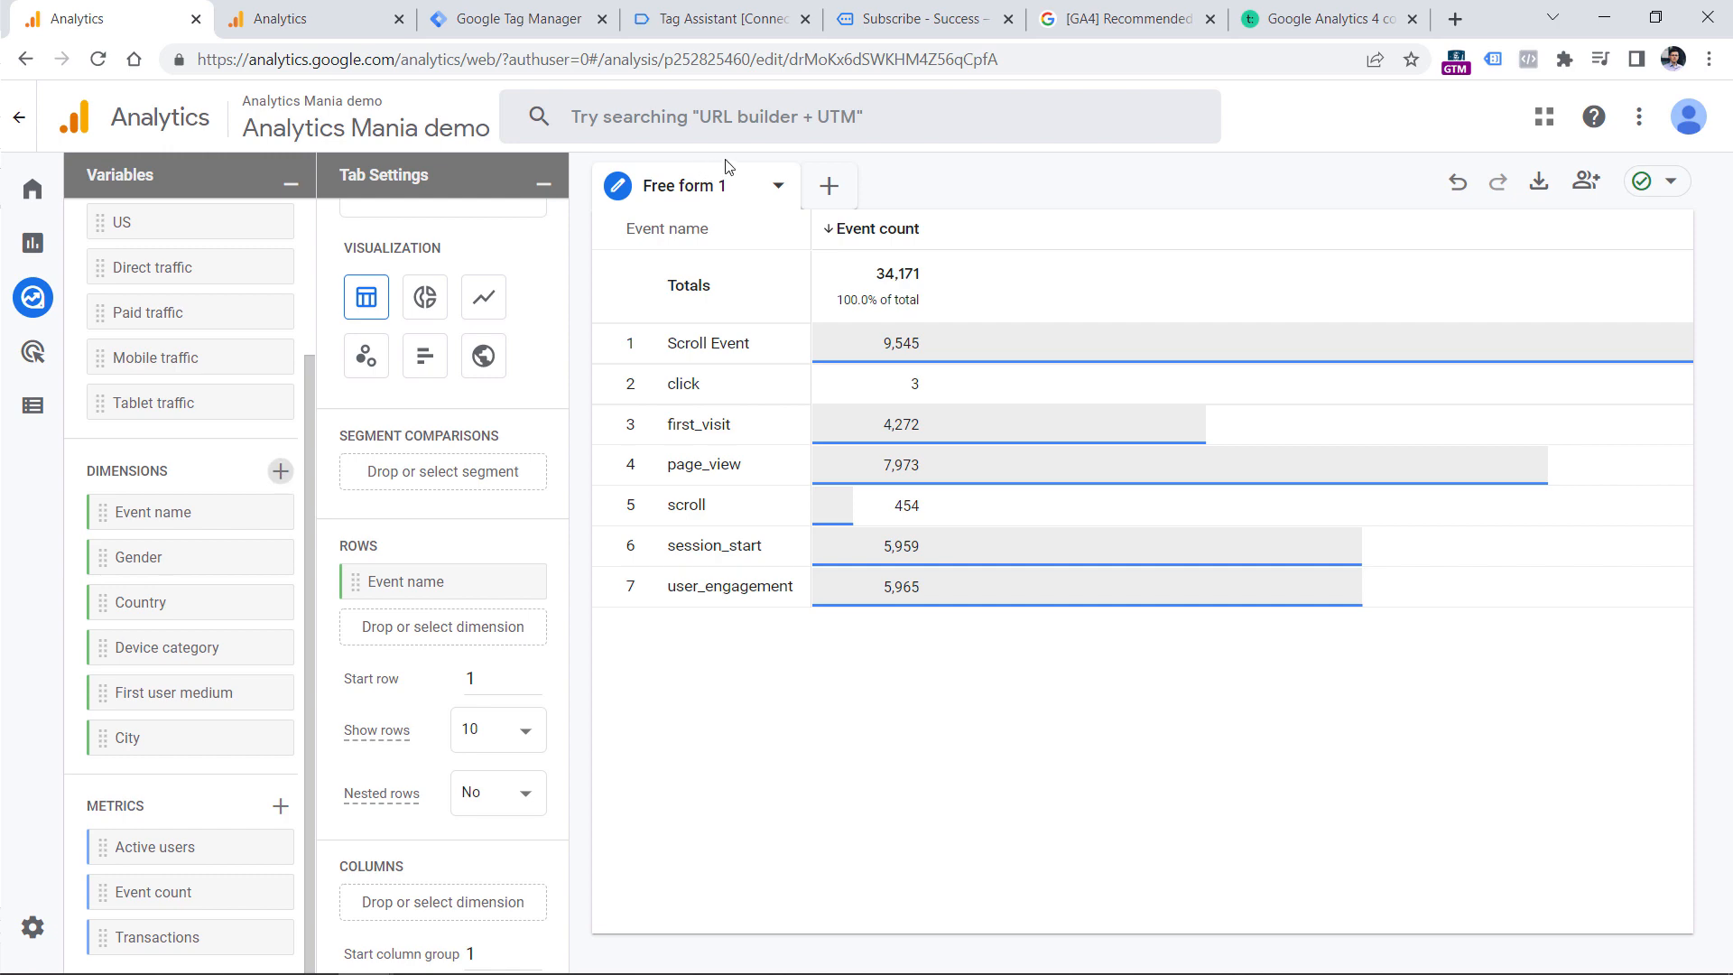
Search the exploration's available dimensions for "form name", then clear the search and leave the dimension selection without importing anything.
click(281, 470)
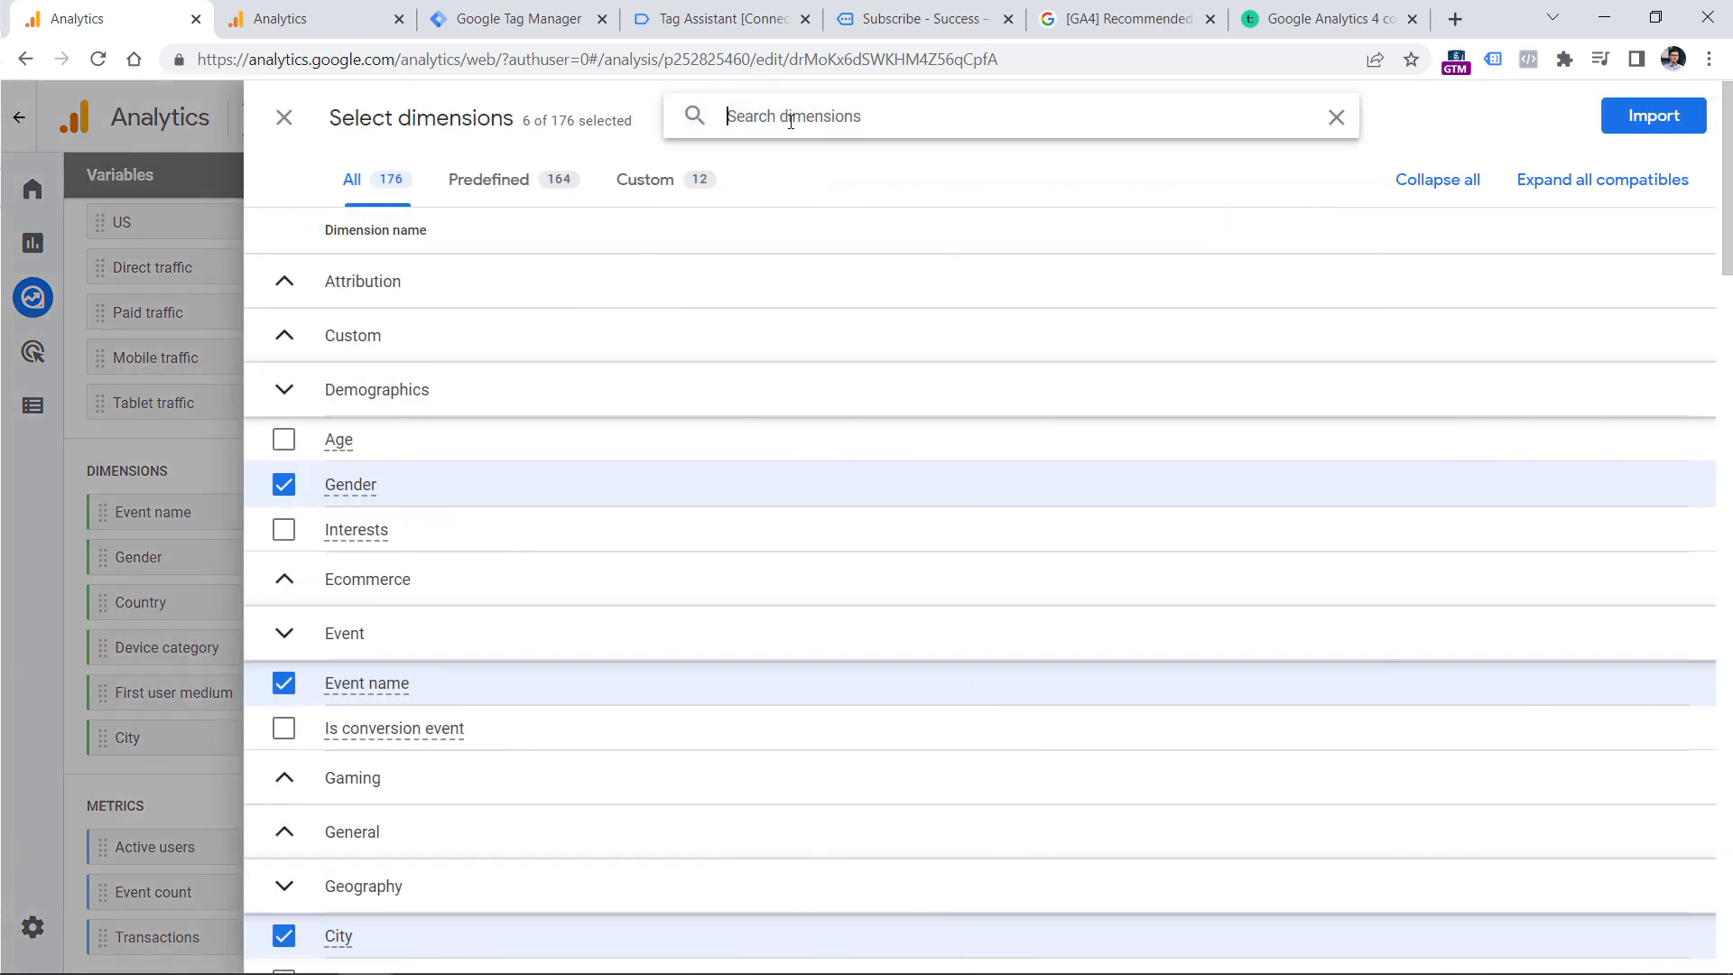
text(form name)
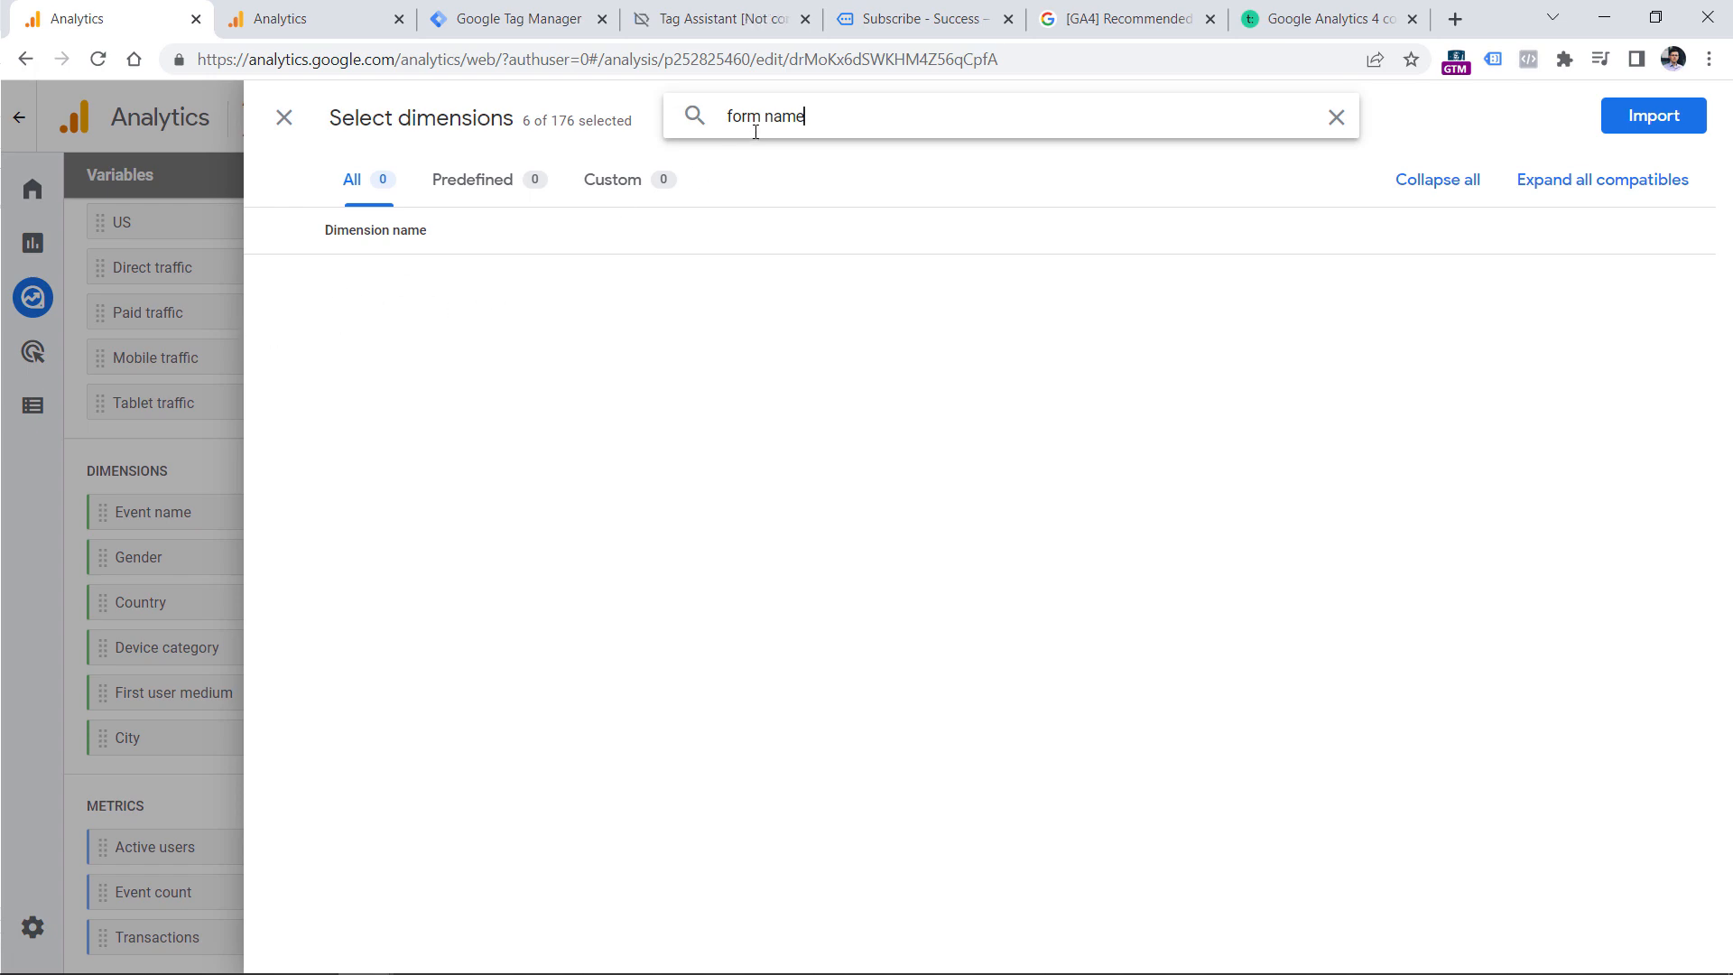
triple_click(775, 109)
key(BackSpace)
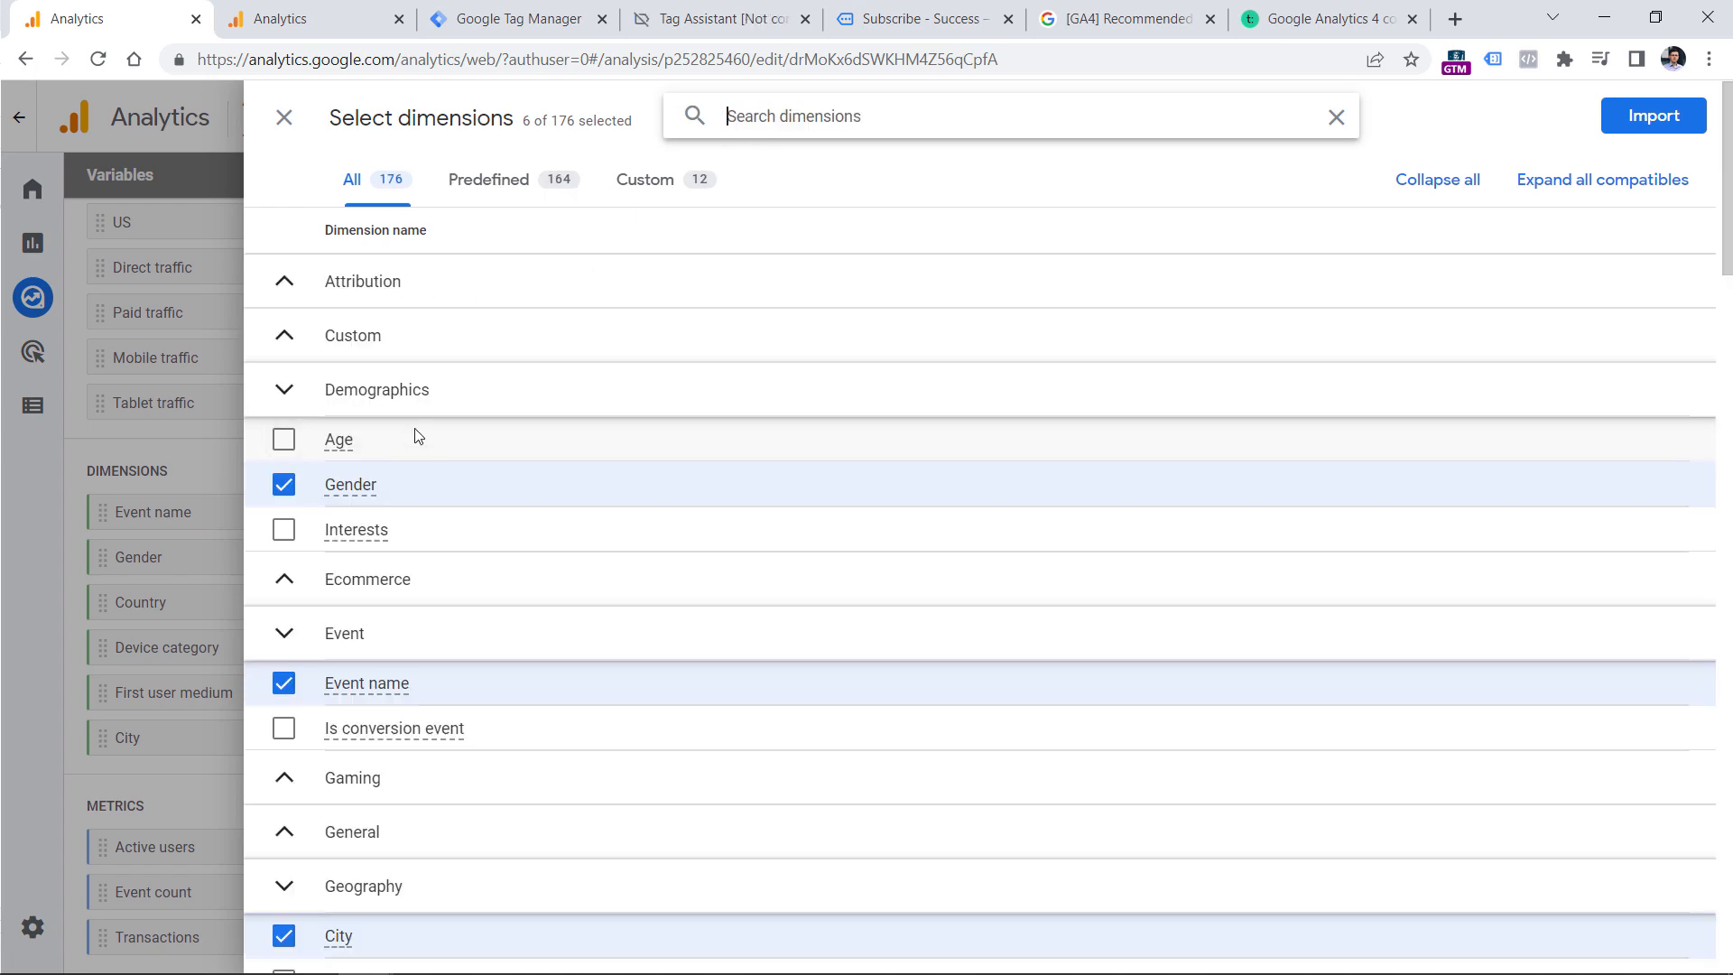
click(285, 118)
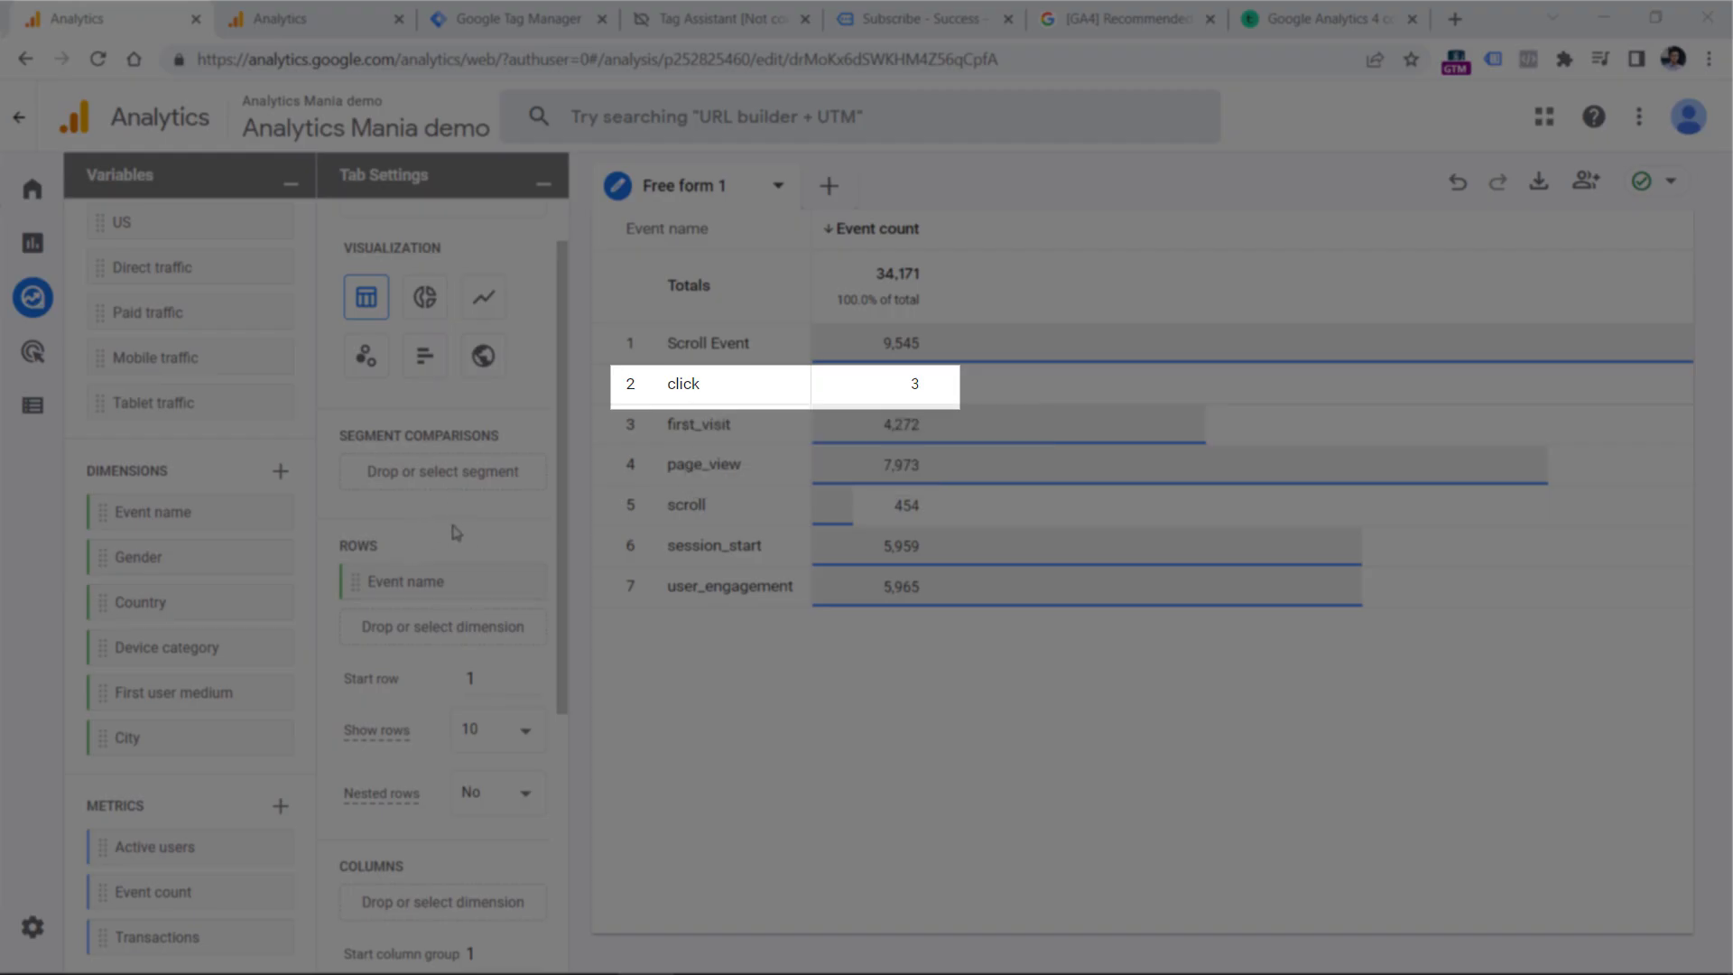
Import the Link URL dimension into the exploration and add it to the rows below Event name.
scroll(451, 528, up, 1)
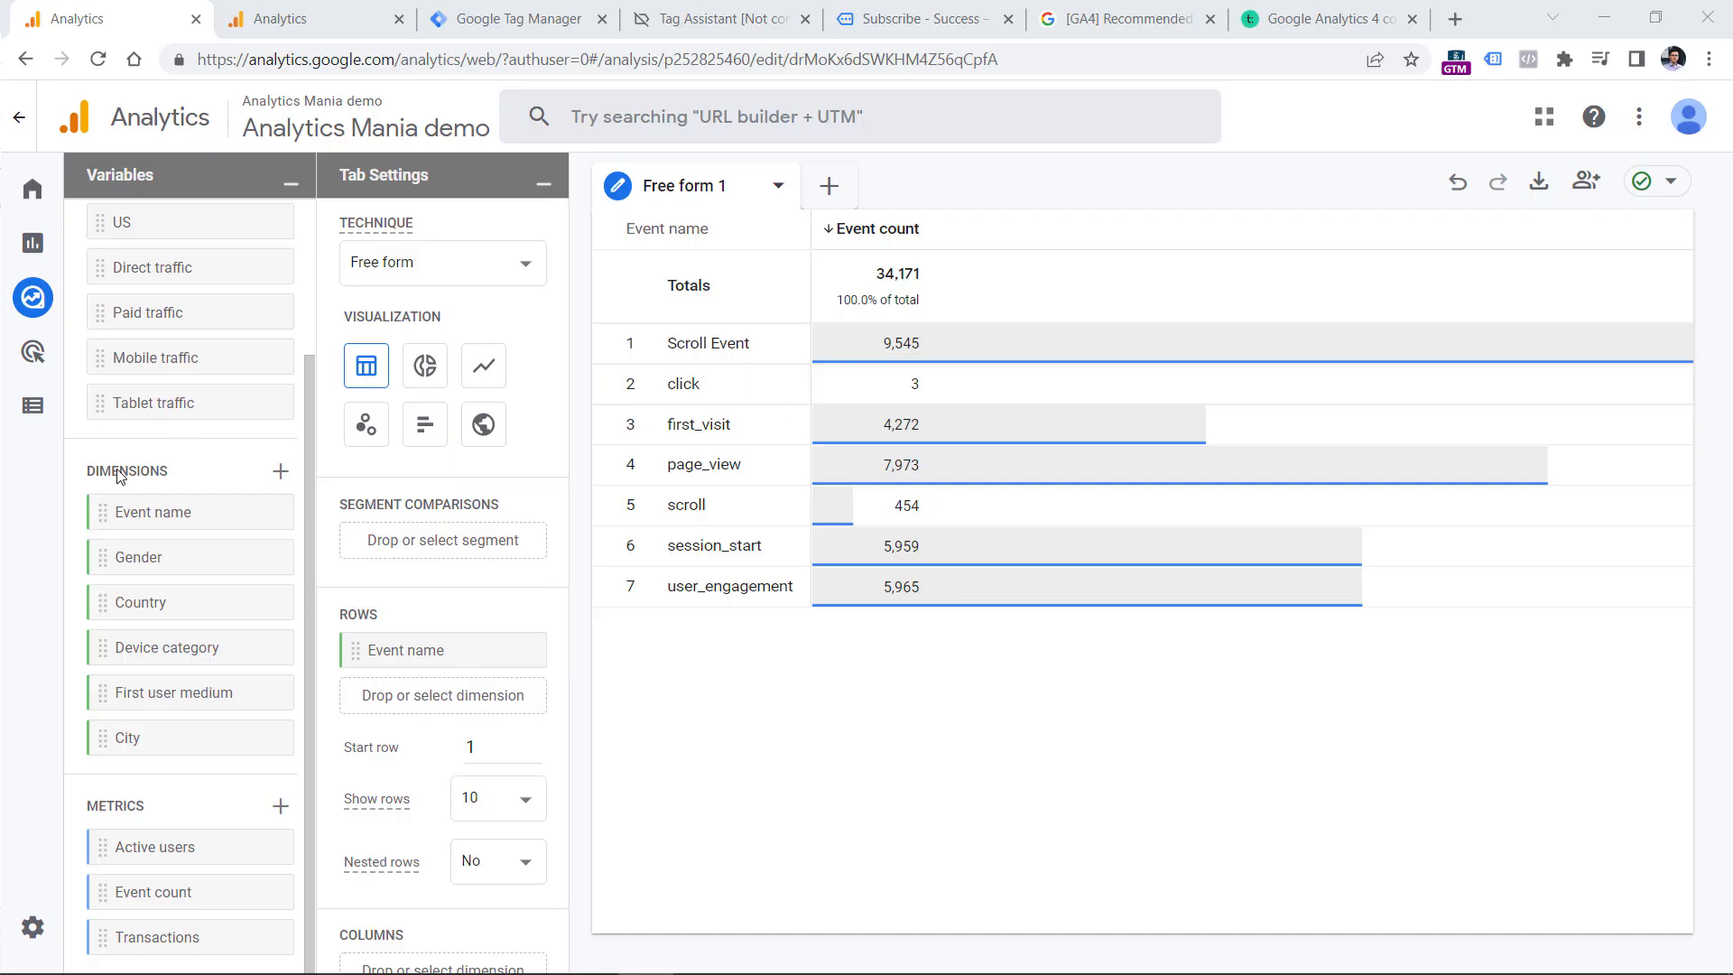
click(279, 473)
click(753, 126)
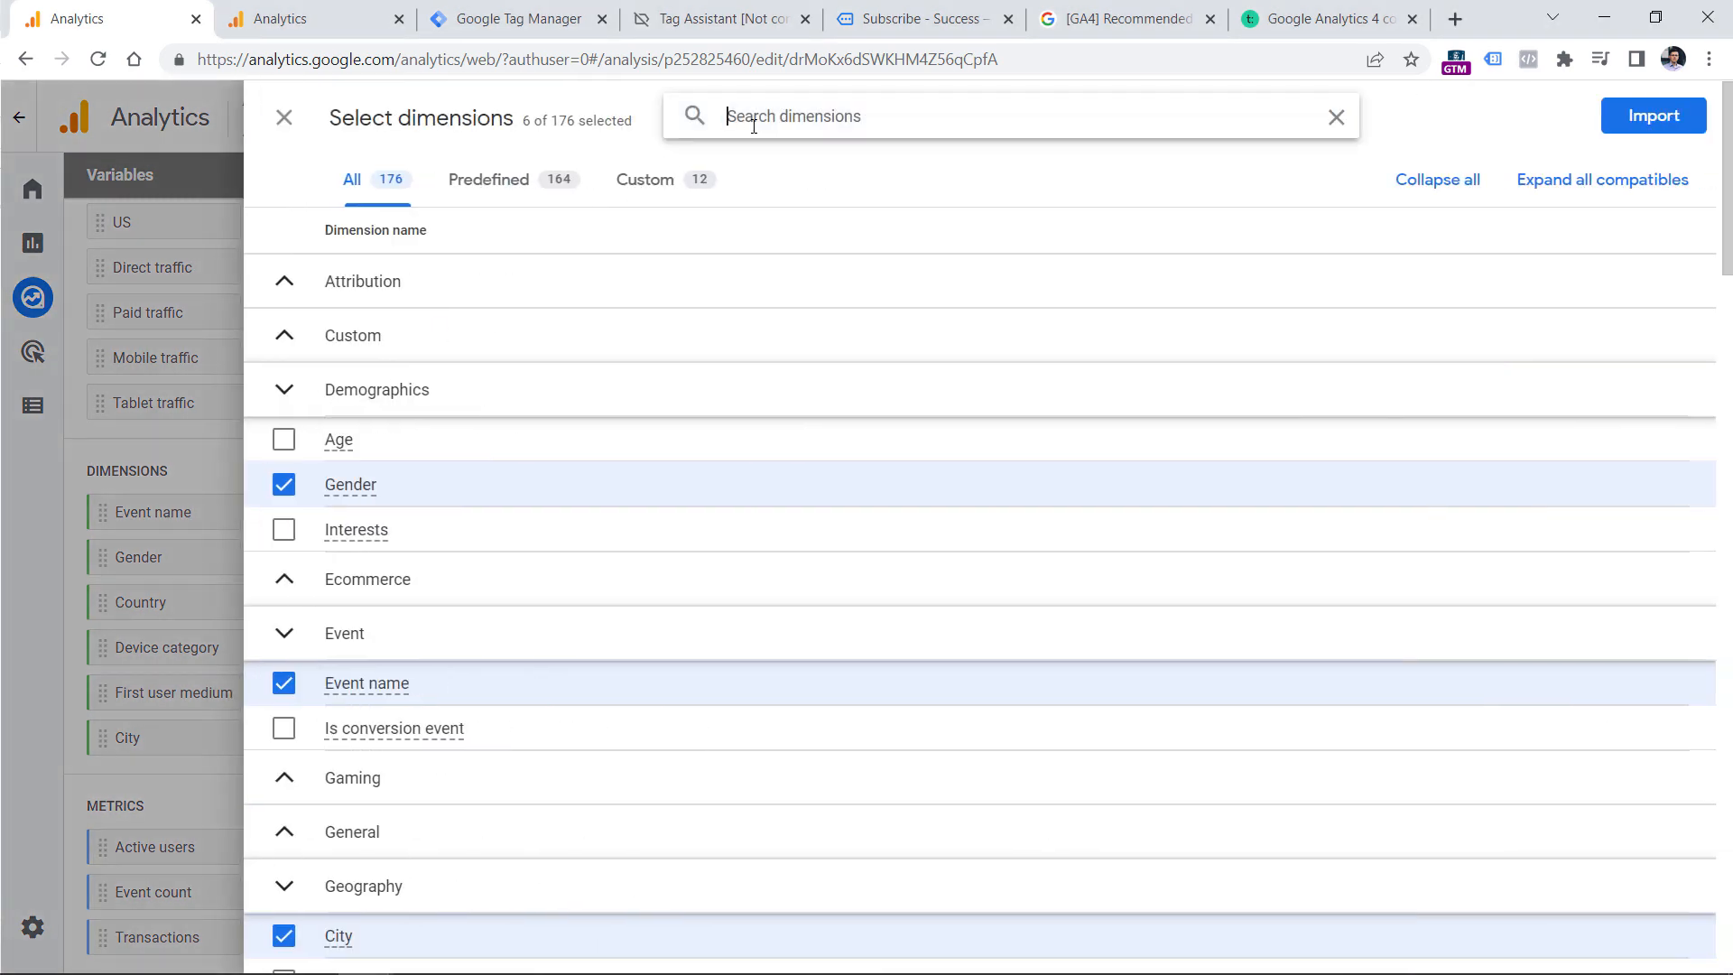
text(link url)
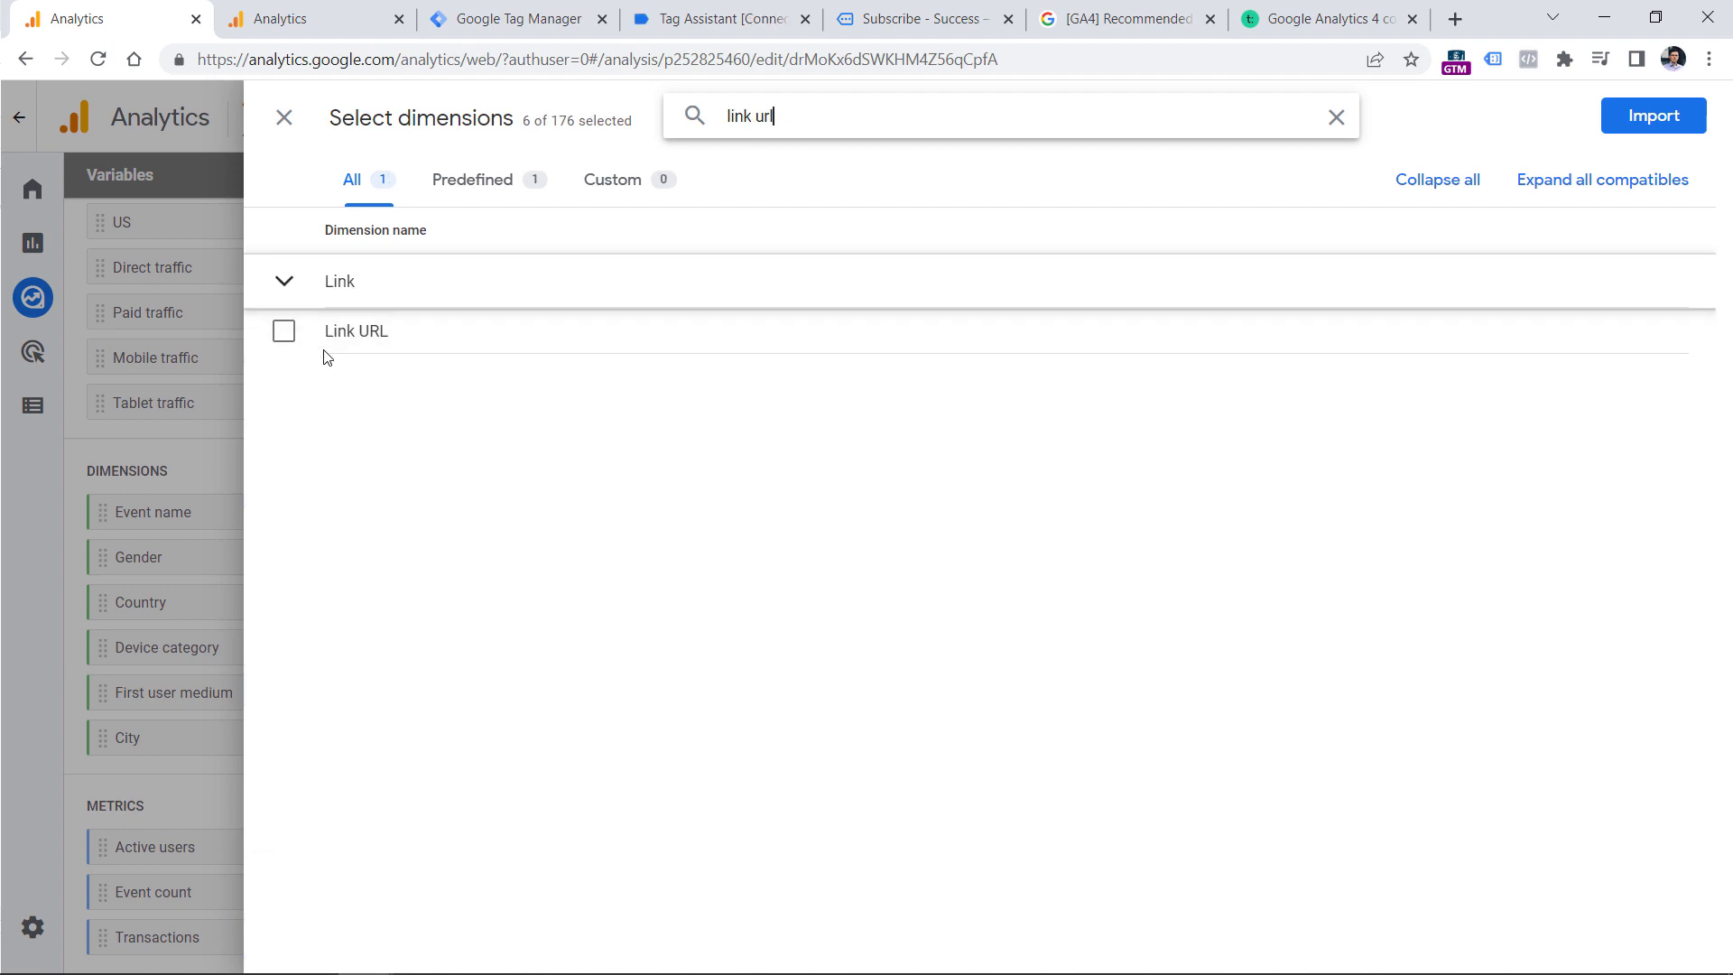
click(286, 332)
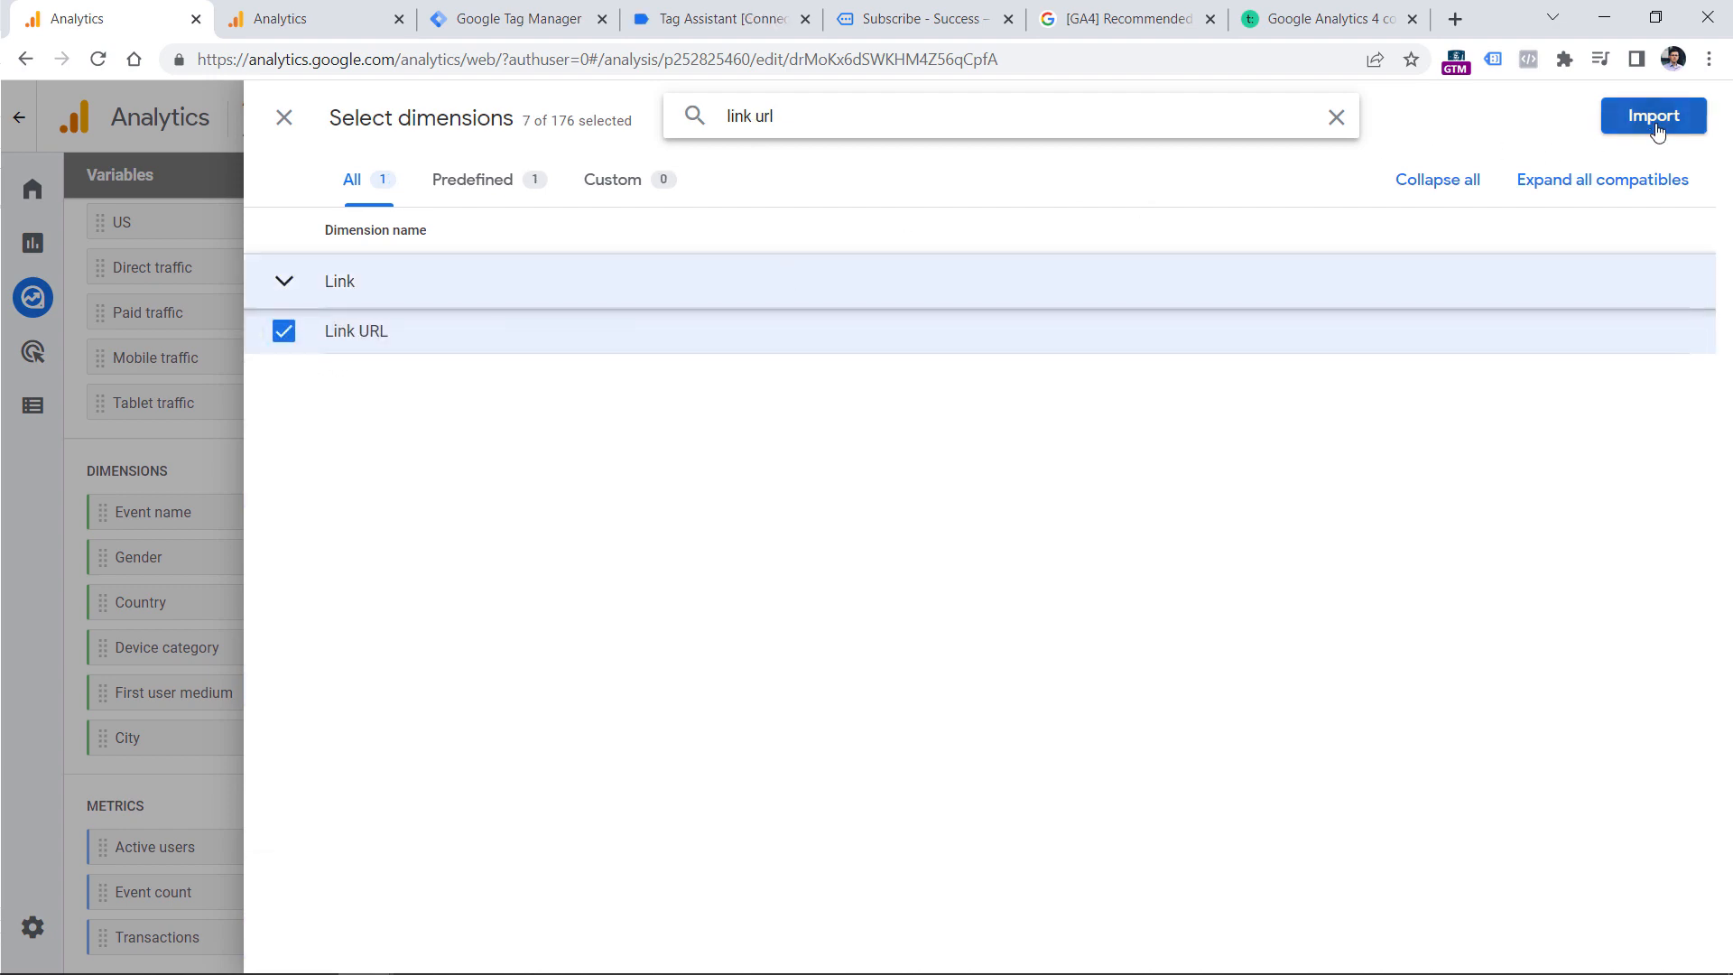
click(1657, 130)
drag(143, 783, 386, 710)
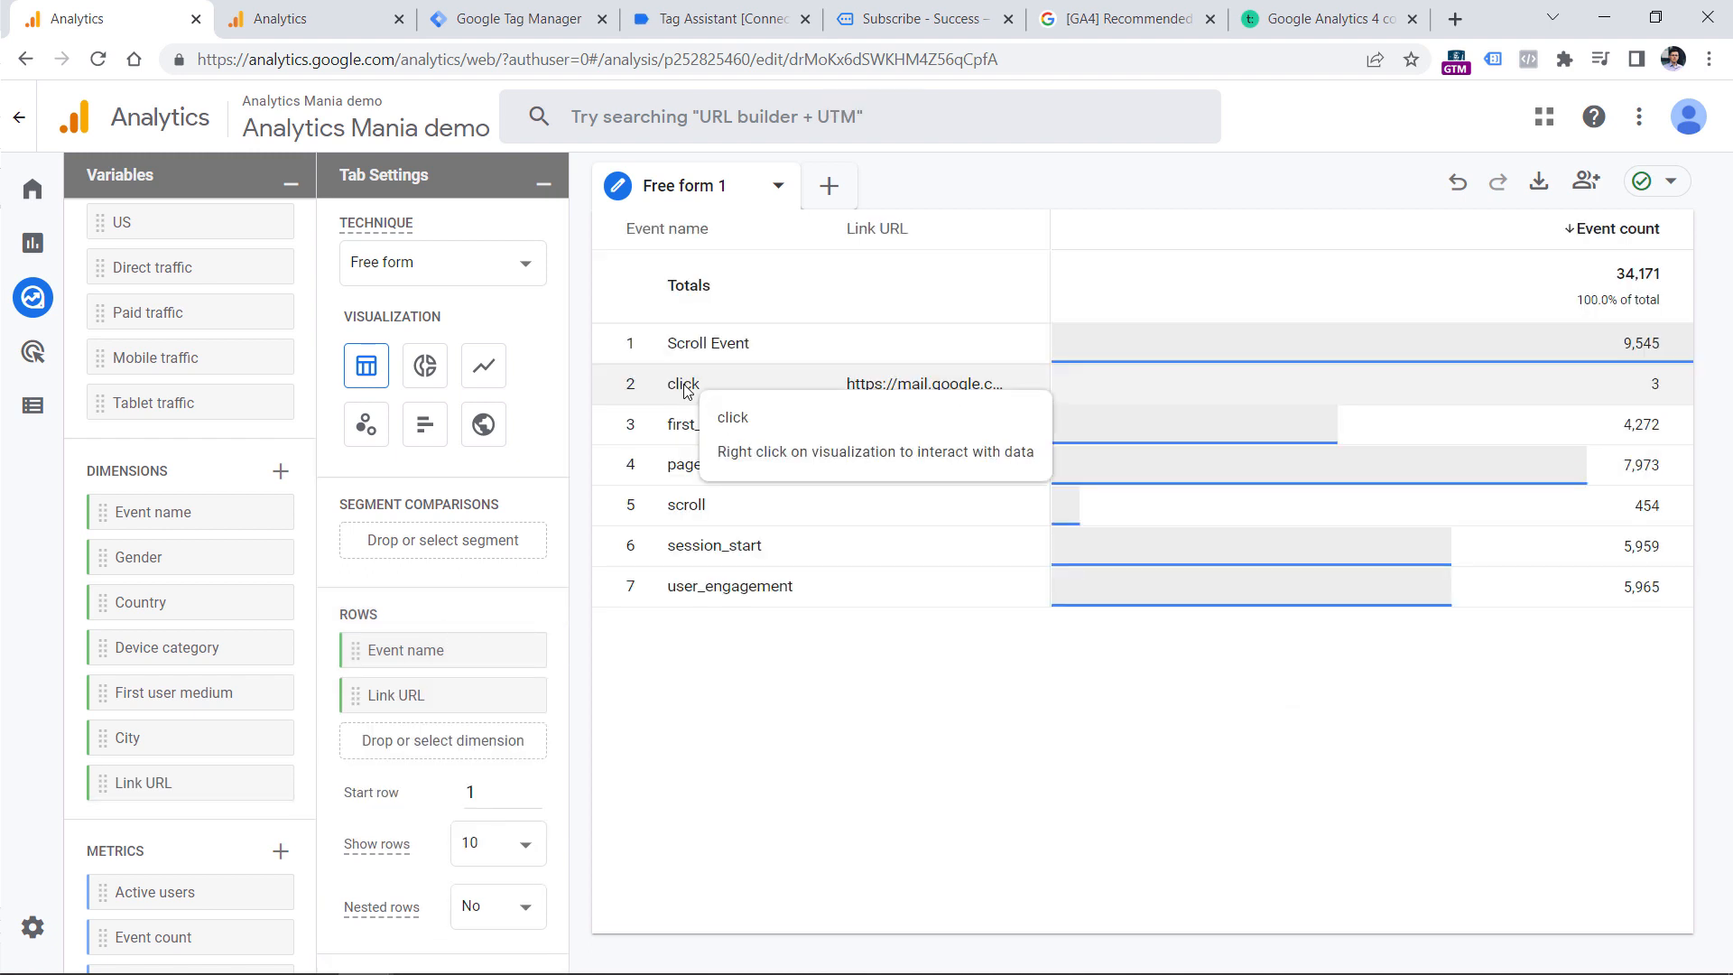
Filter the exploration table to include only the click event.
right_click(686, 390)
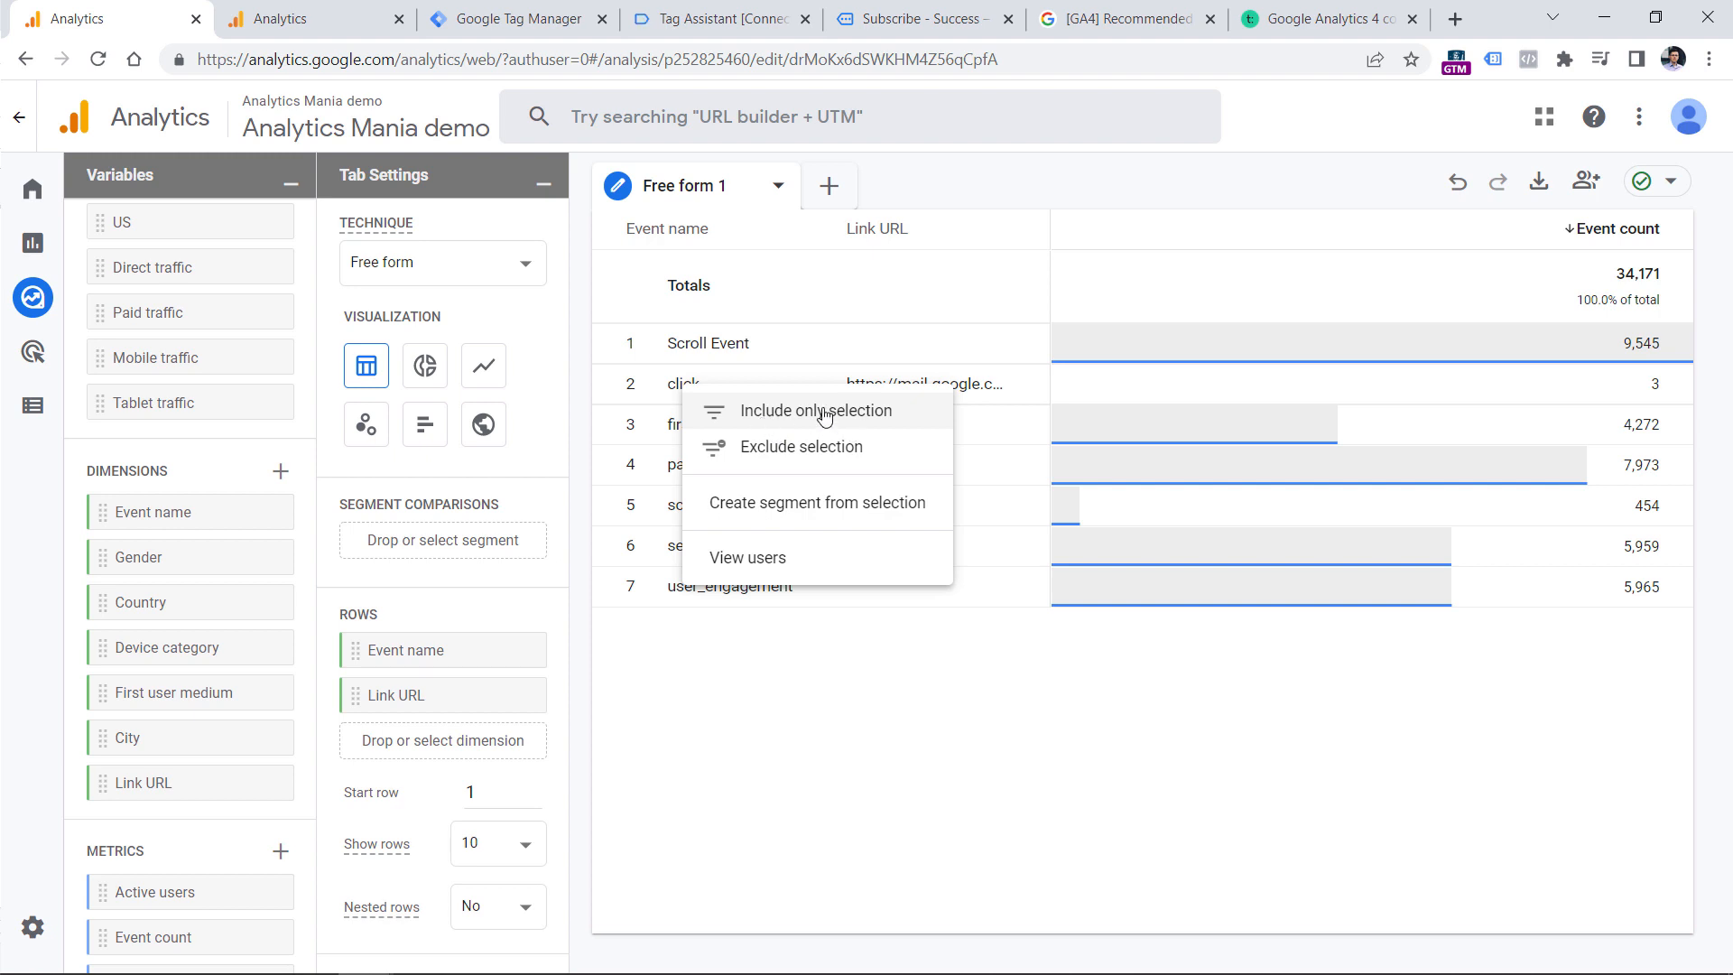
scroll(503, 650, down, 4)
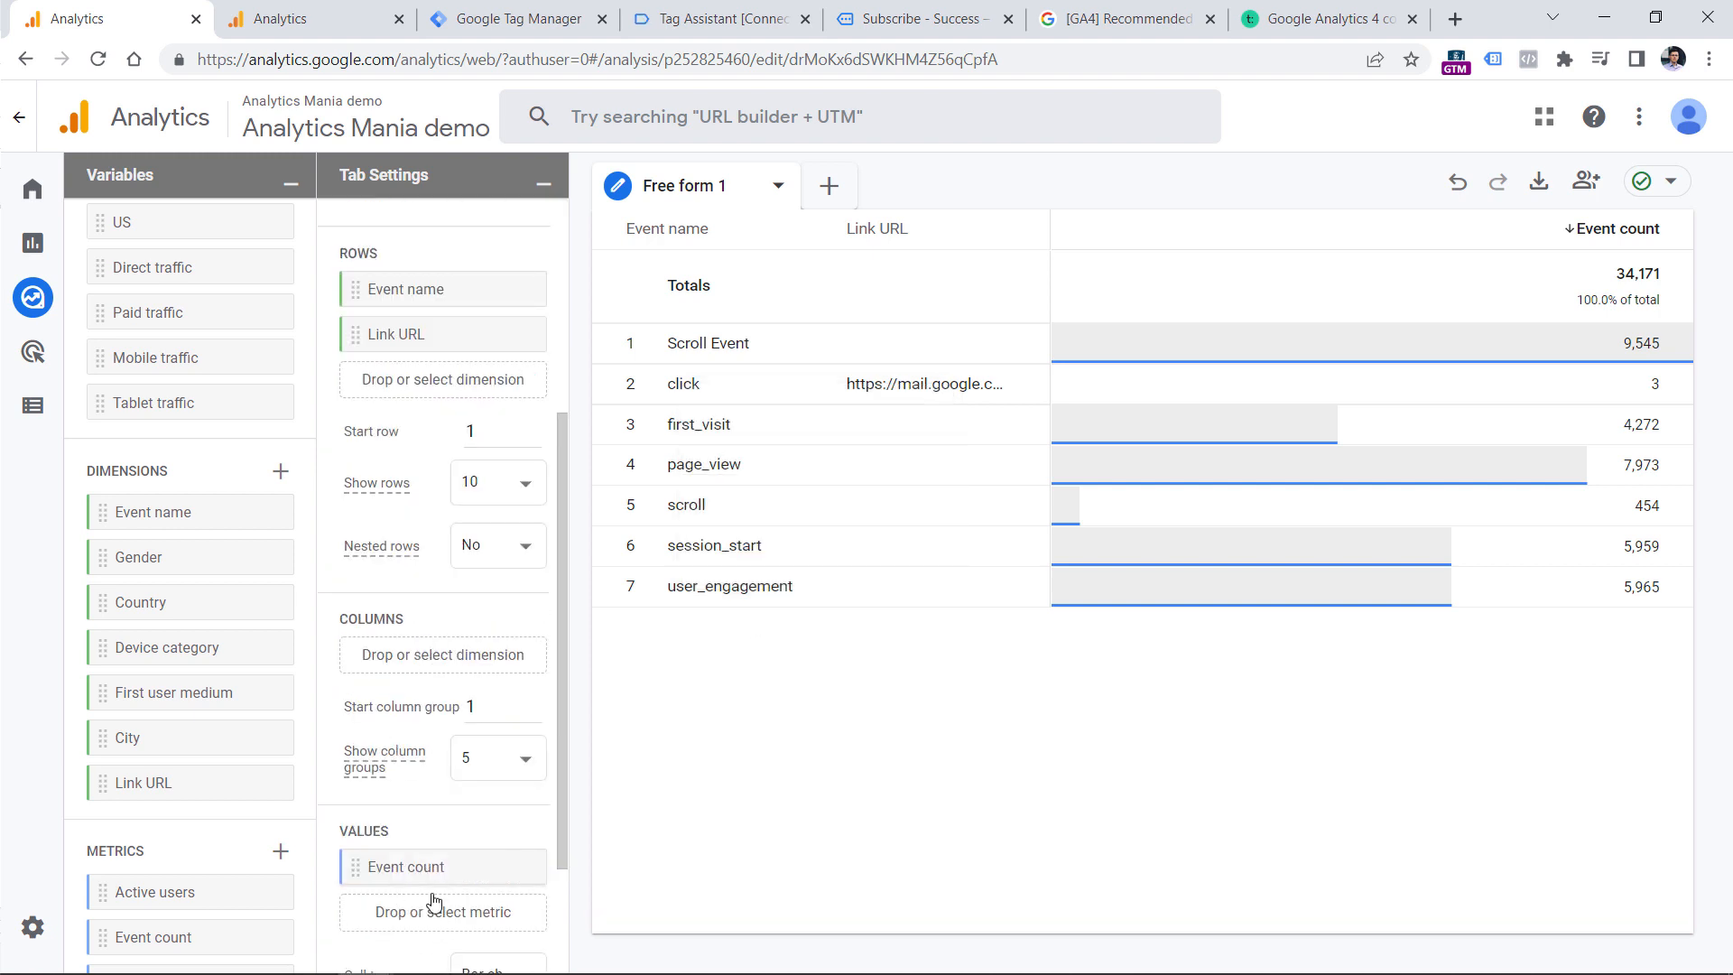
scroll(424, 903, down, 2)
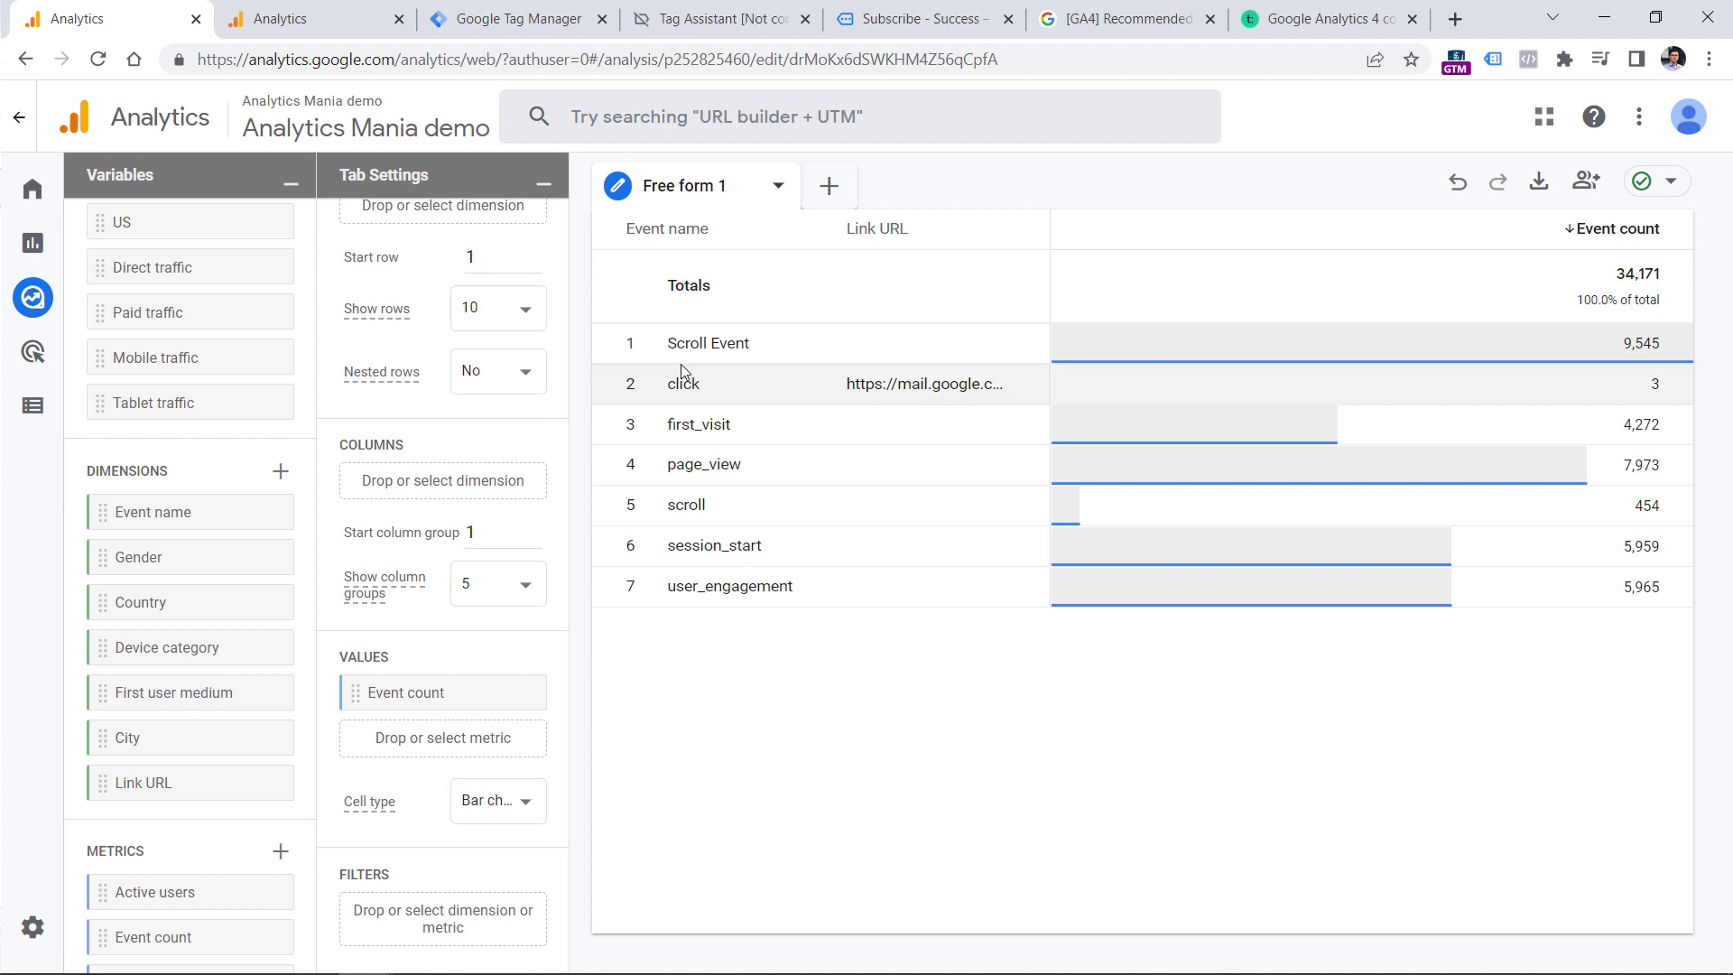
right_click(689, 386)
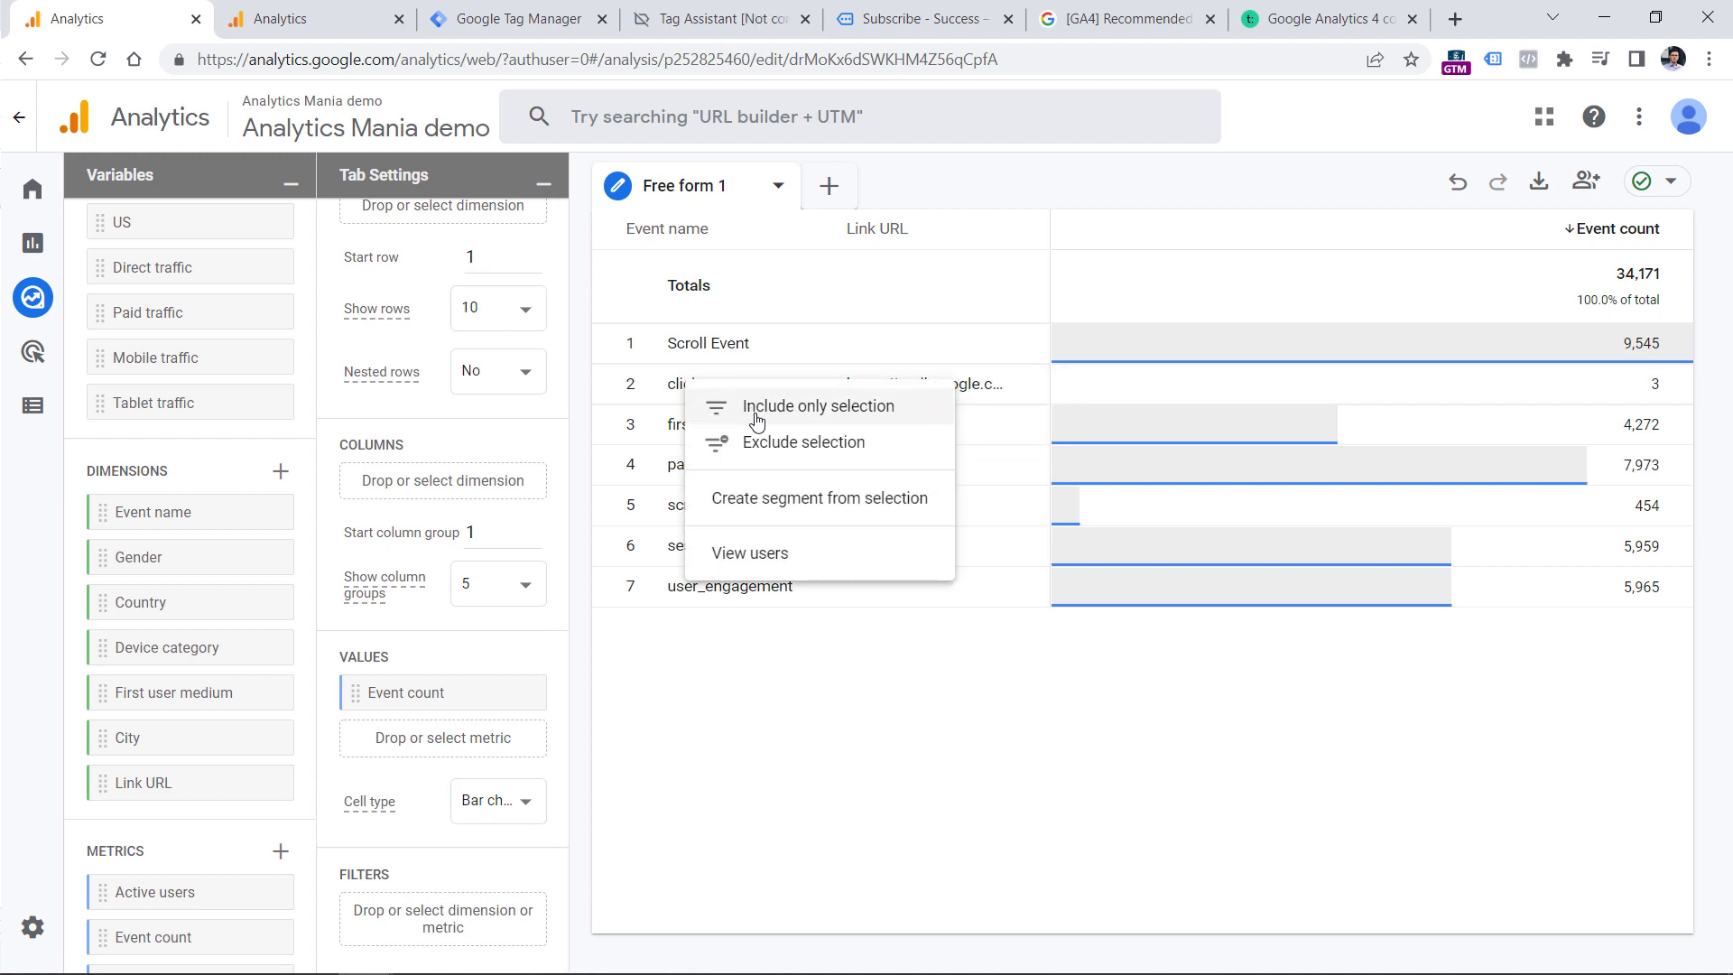
click(759, 411)
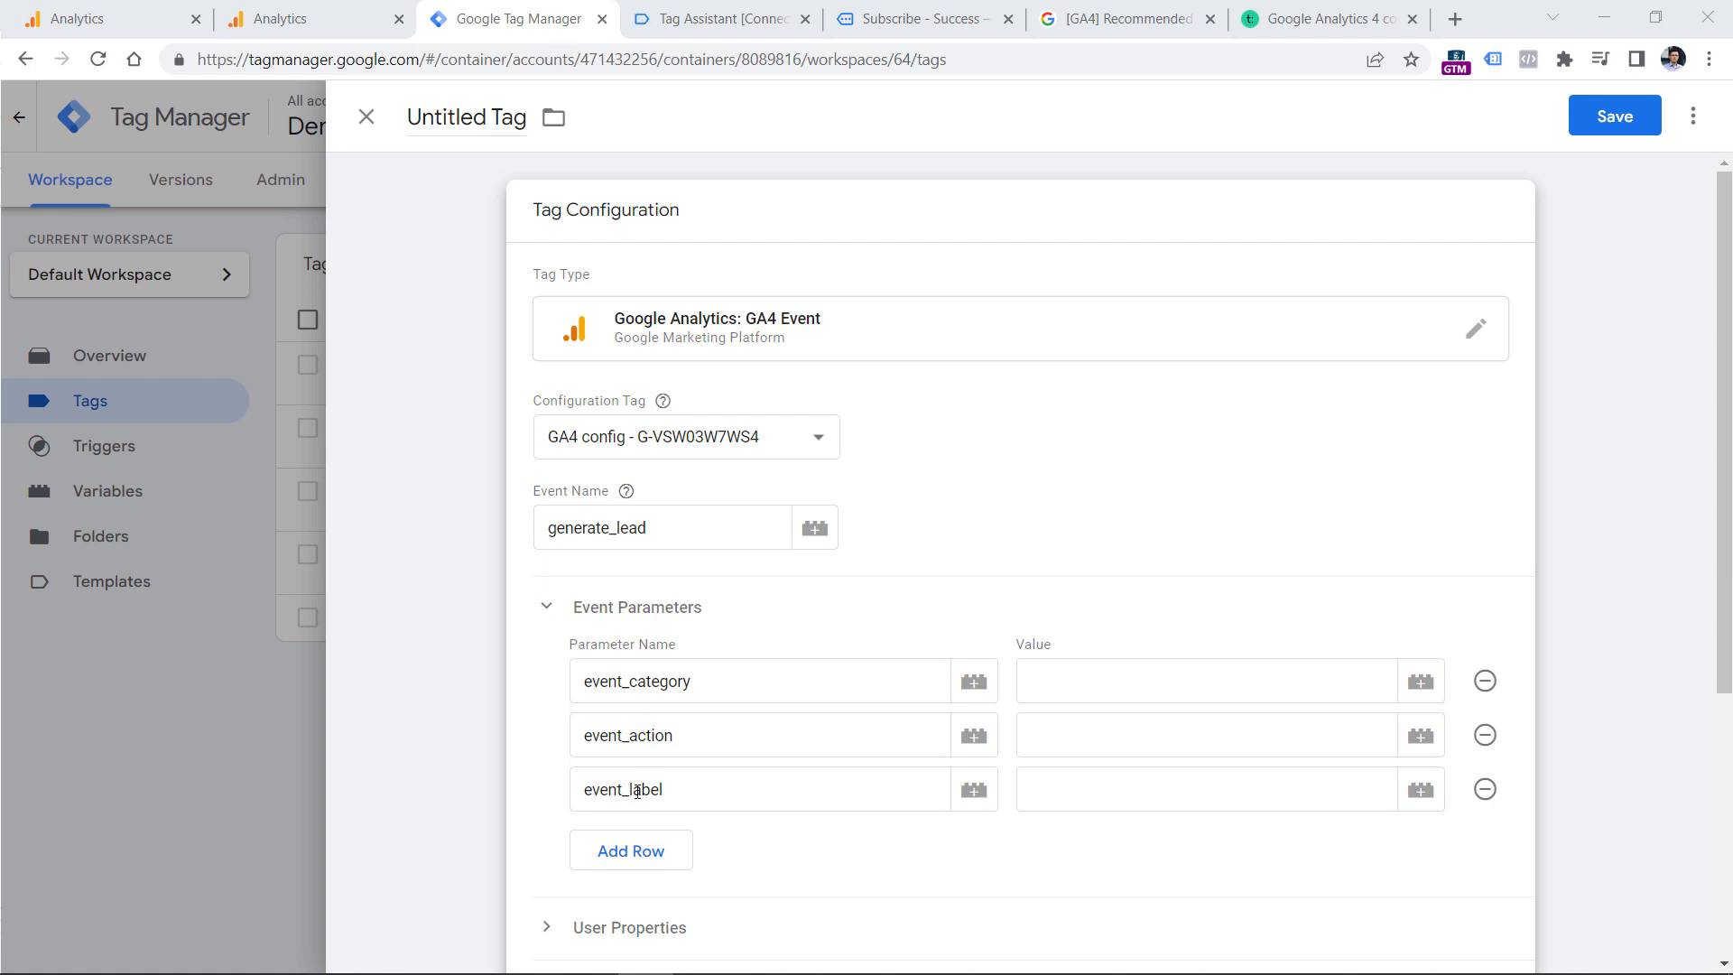
click(1172, 673)
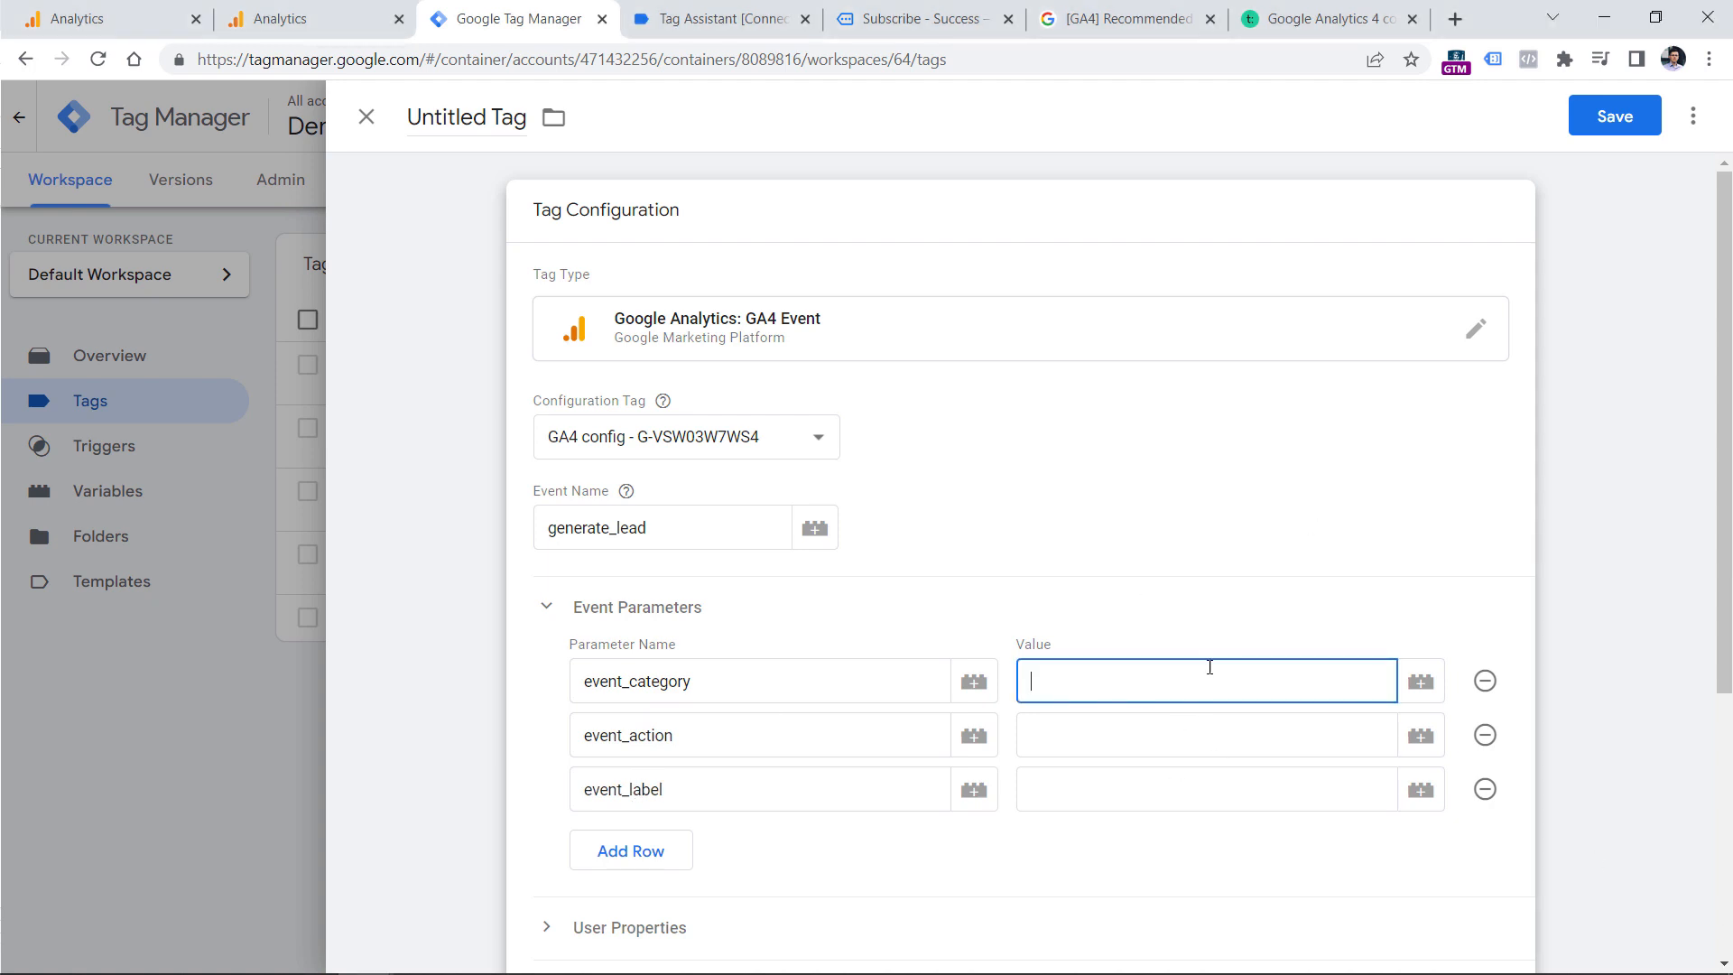
click(1199, 733)
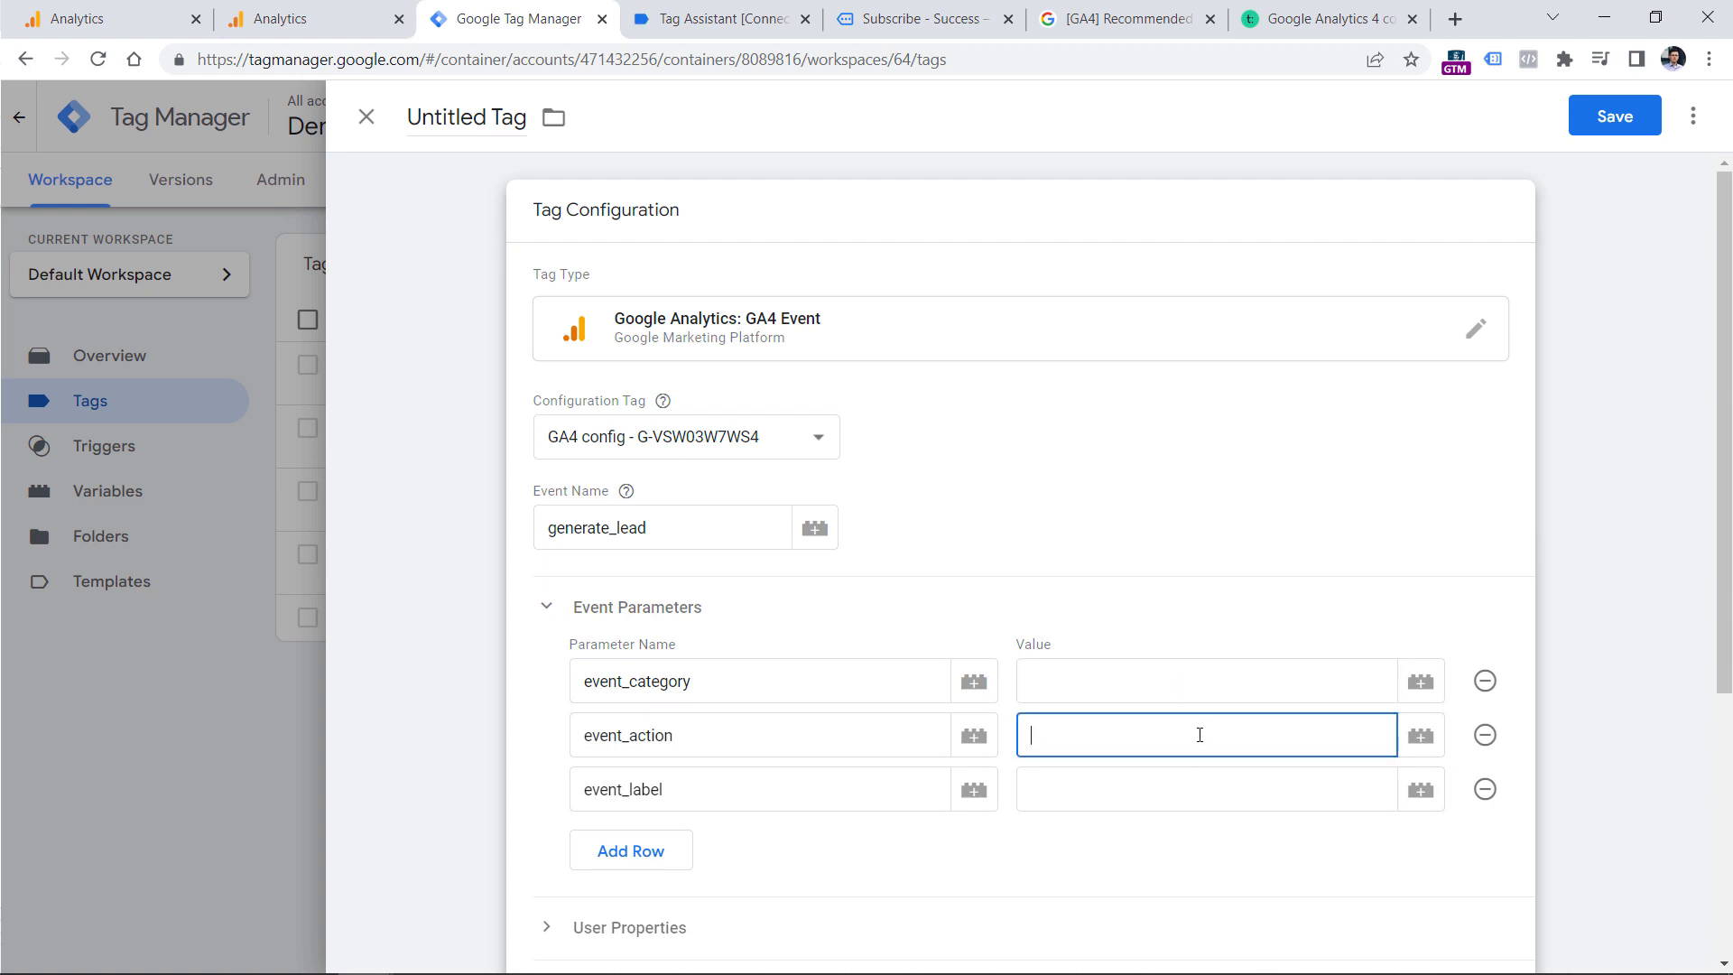
click(1203, 788)
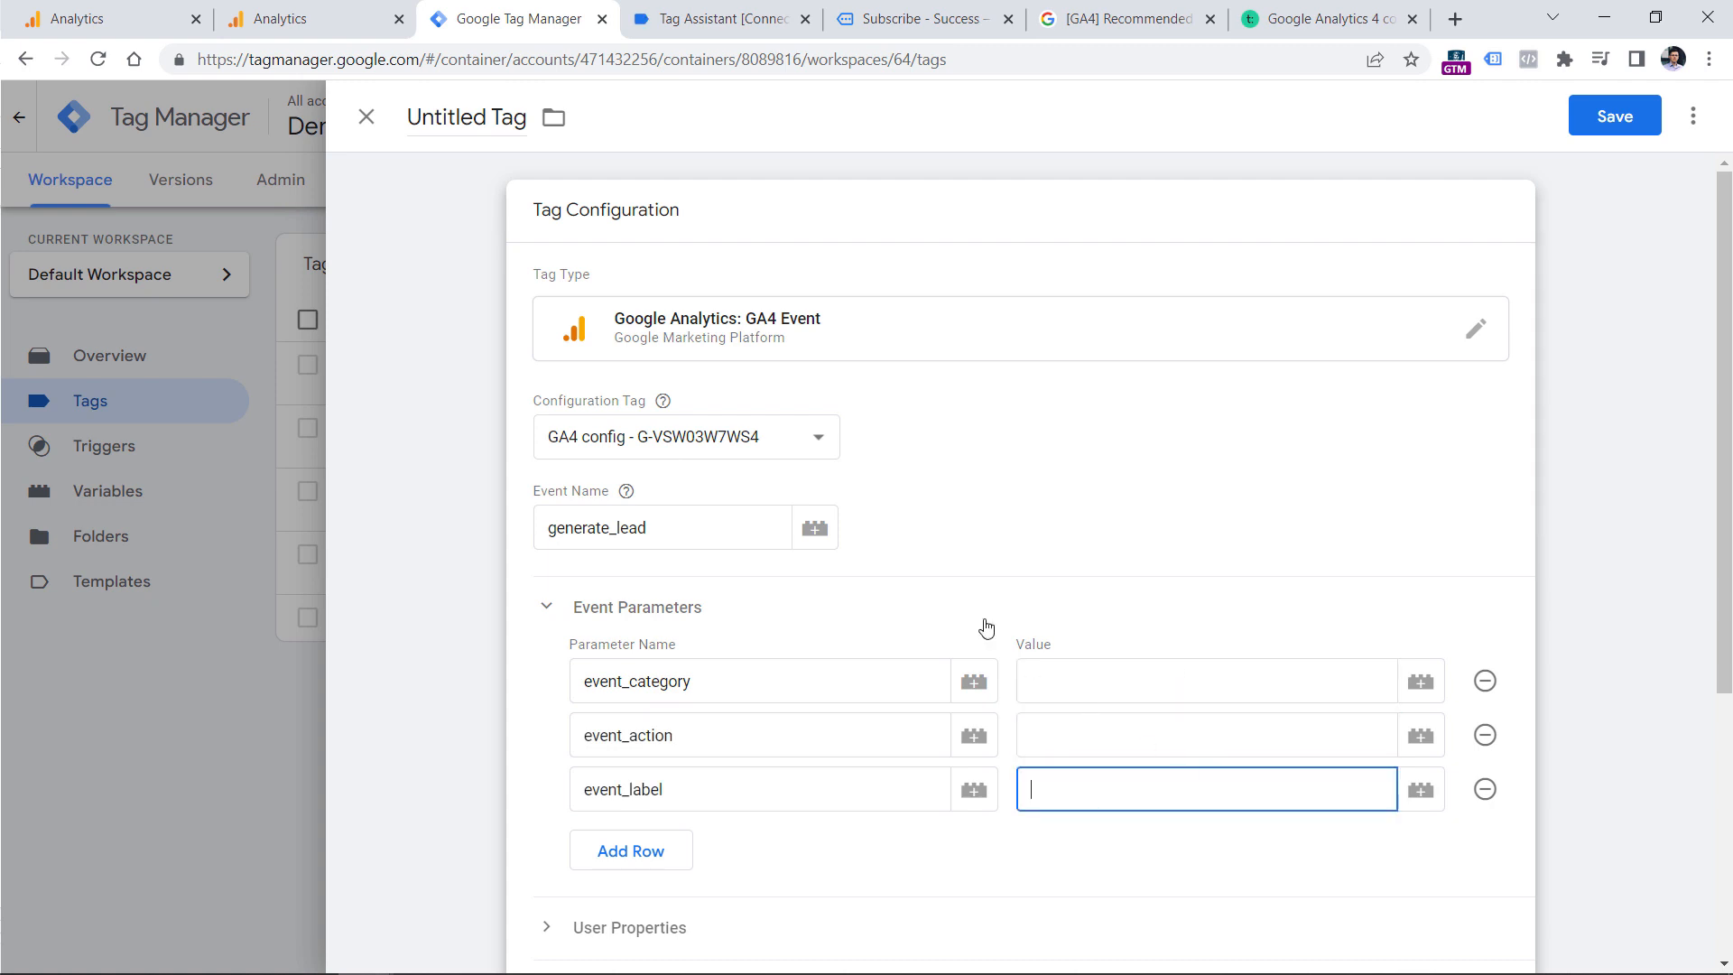